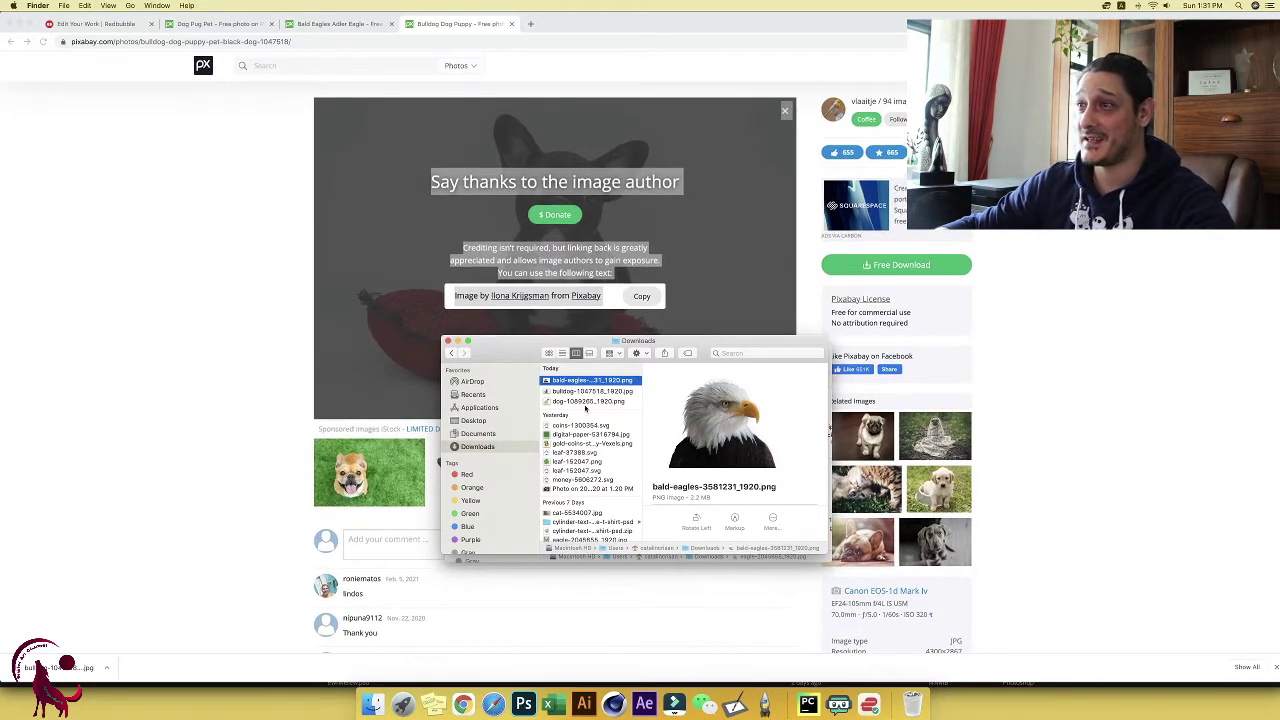
Step: Open bald-eagles-3581231_1920.png from Downloads with Adobe Photoshop 2020
key("Down")
key("Down")
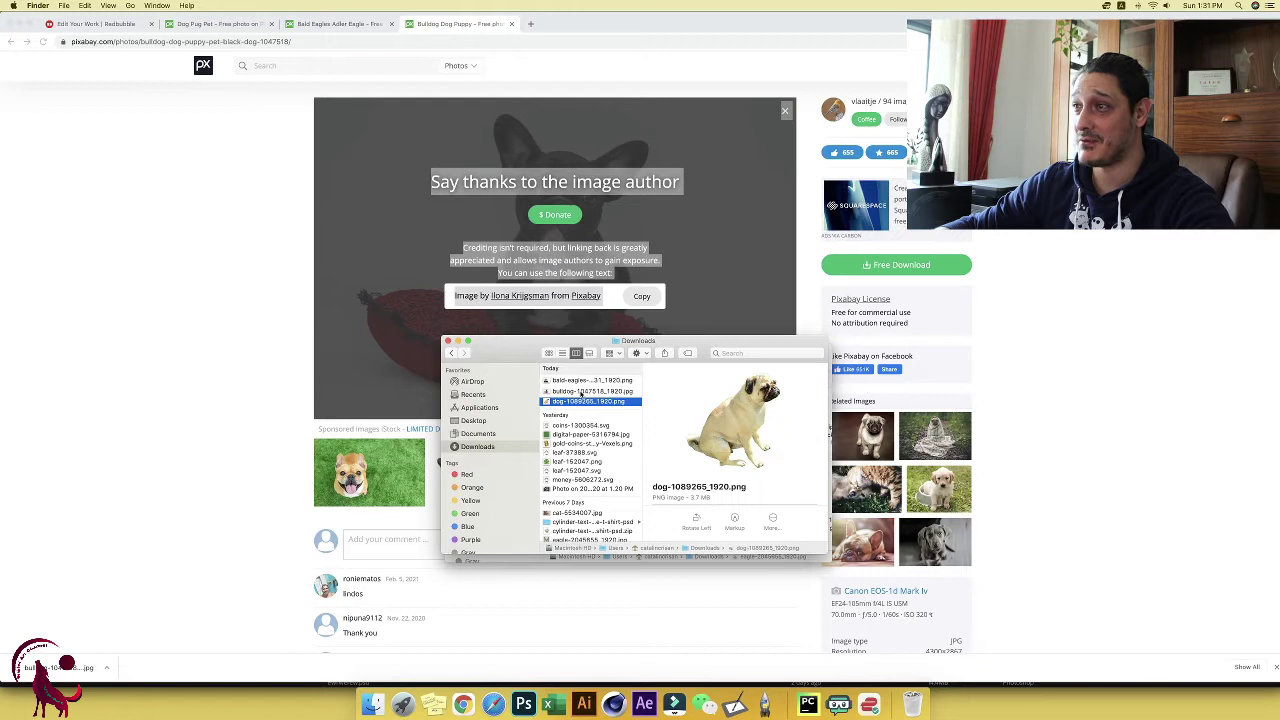
key("Up")
key("Up")
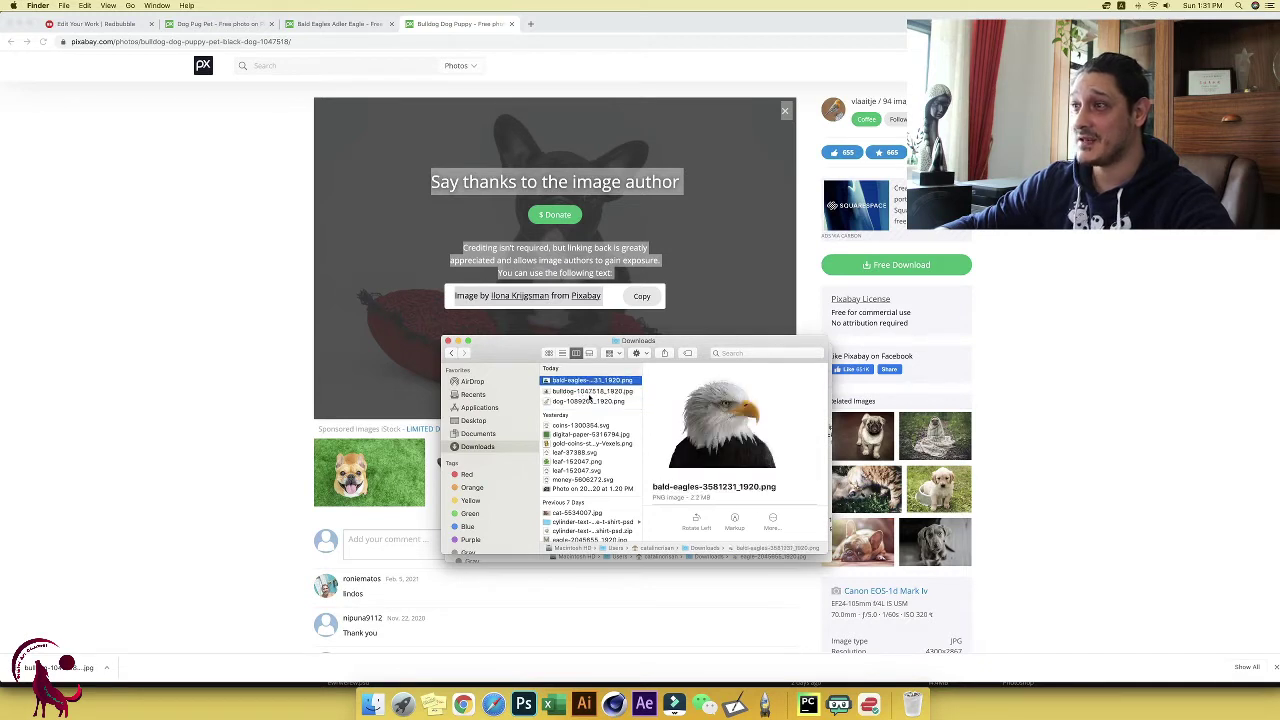
right_click(591, 385)
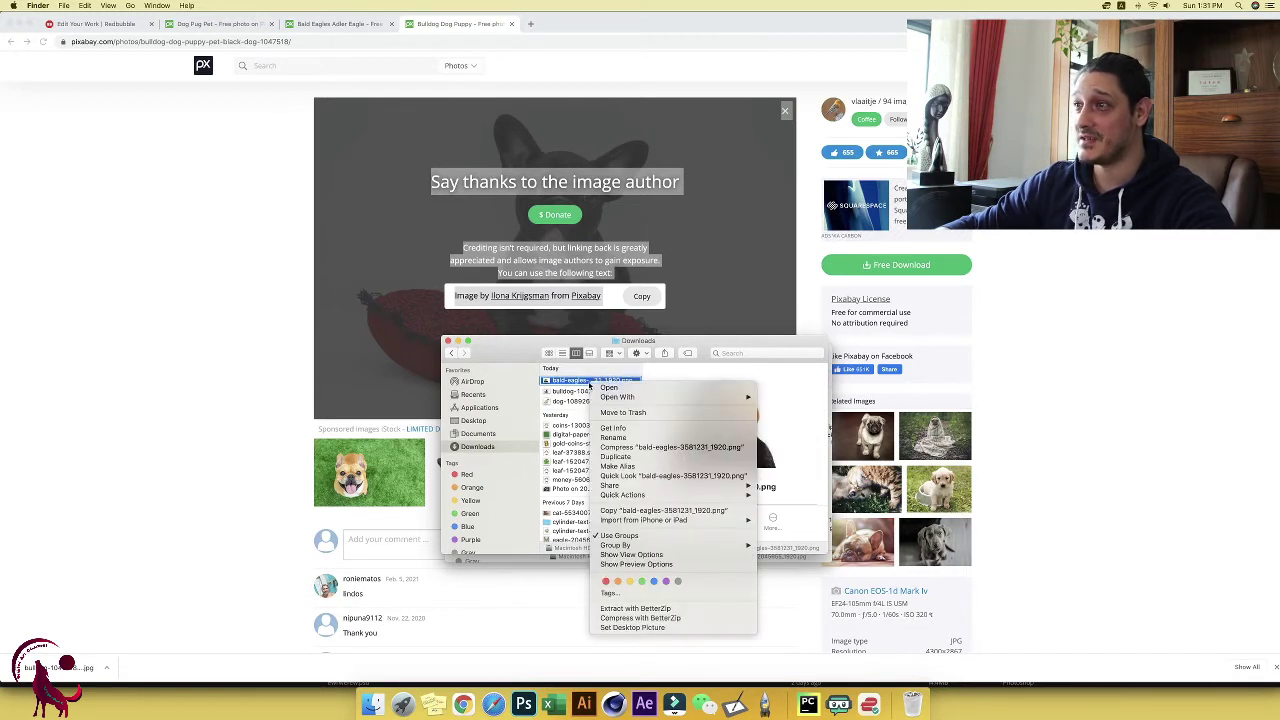
mouse_move(660, 397)
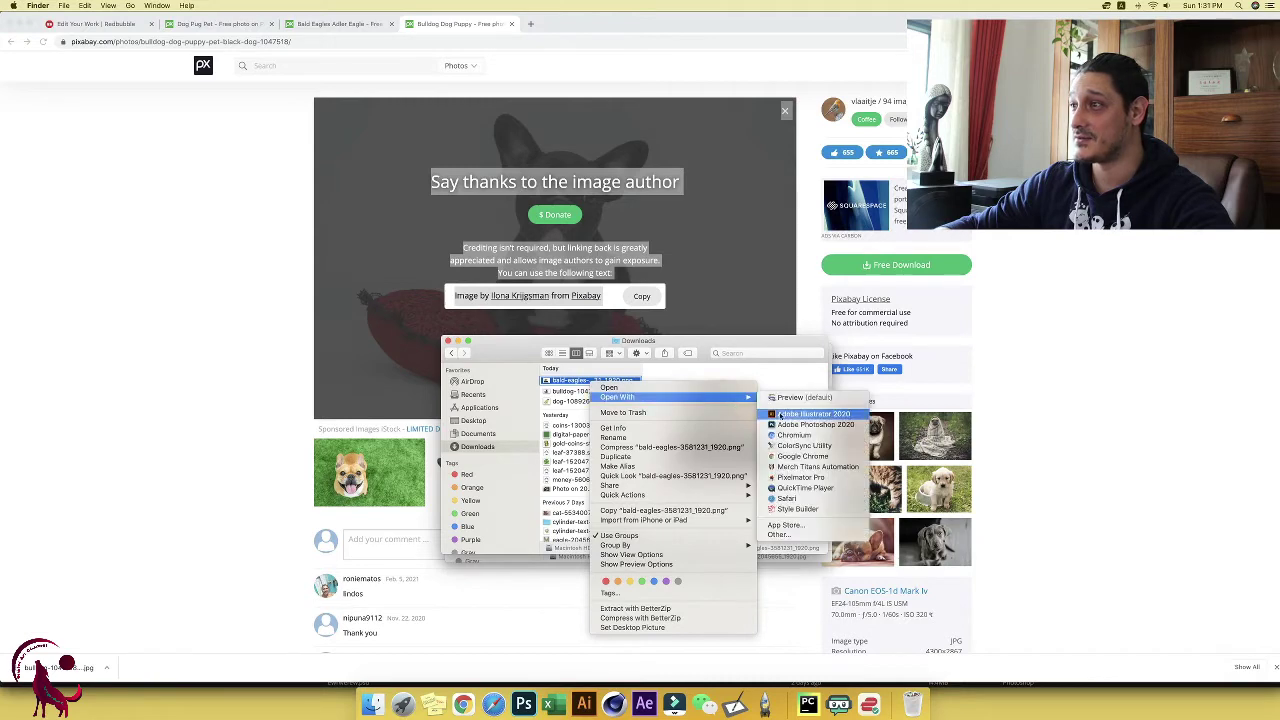
left_click(780, 424)
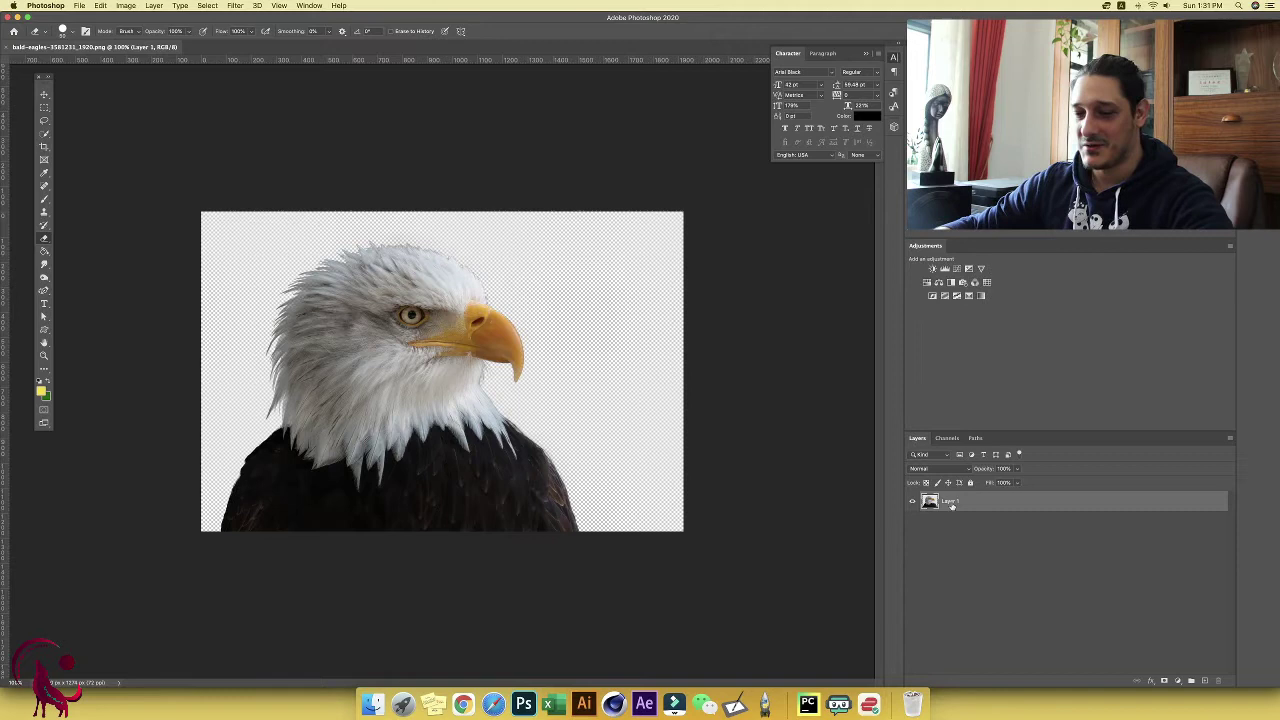
Step: Convert the eagle layer to a smart object and duplicate it
right_click(984, 503)
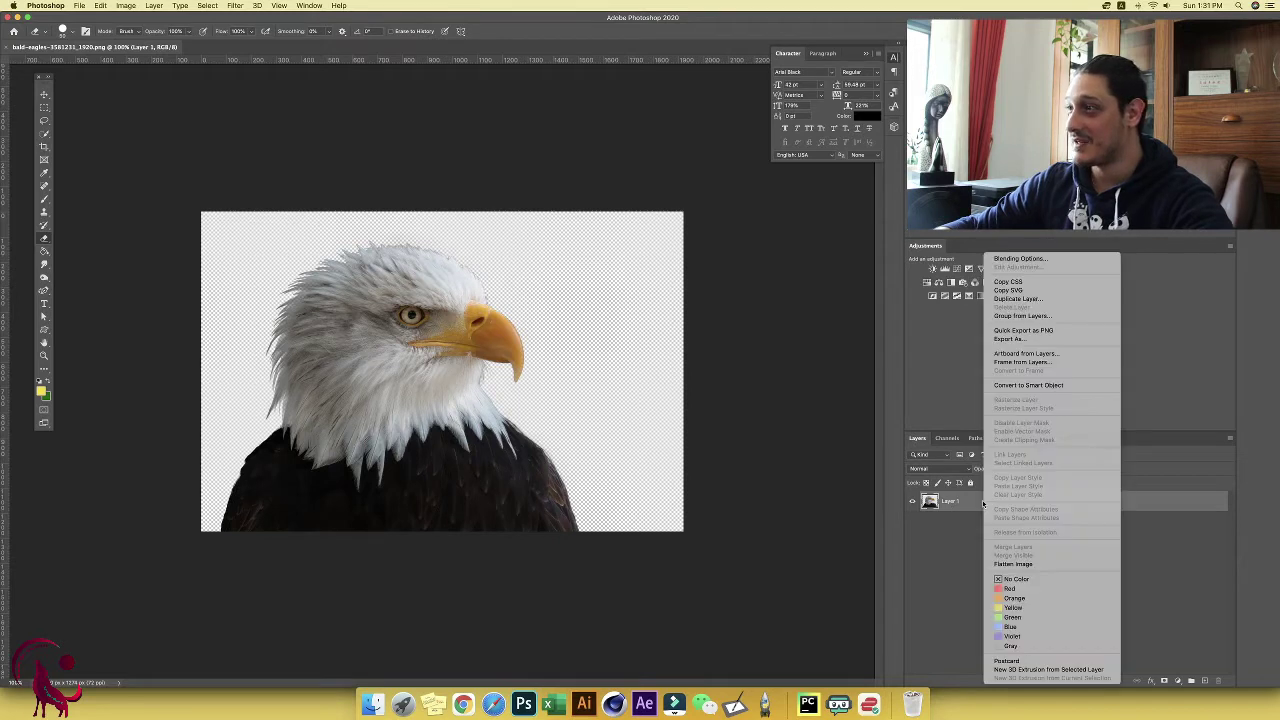
left_click(1030, 385)
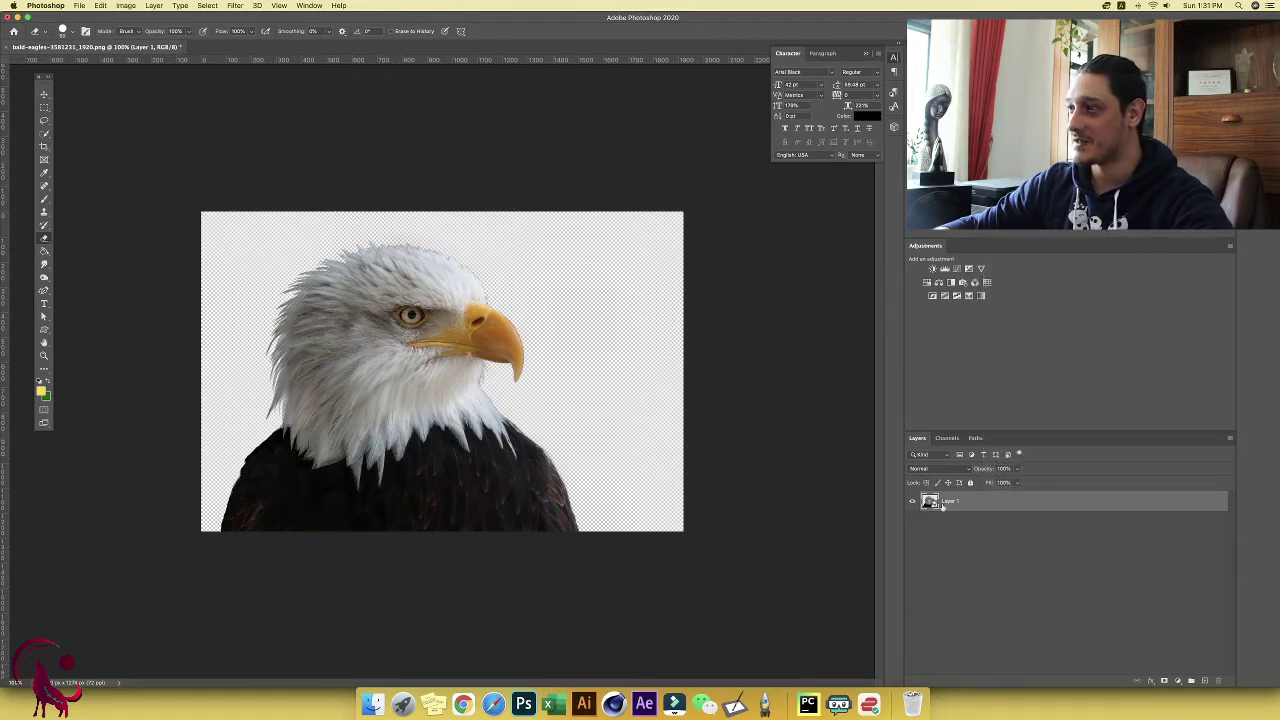
key("super+j")
key("super+j")
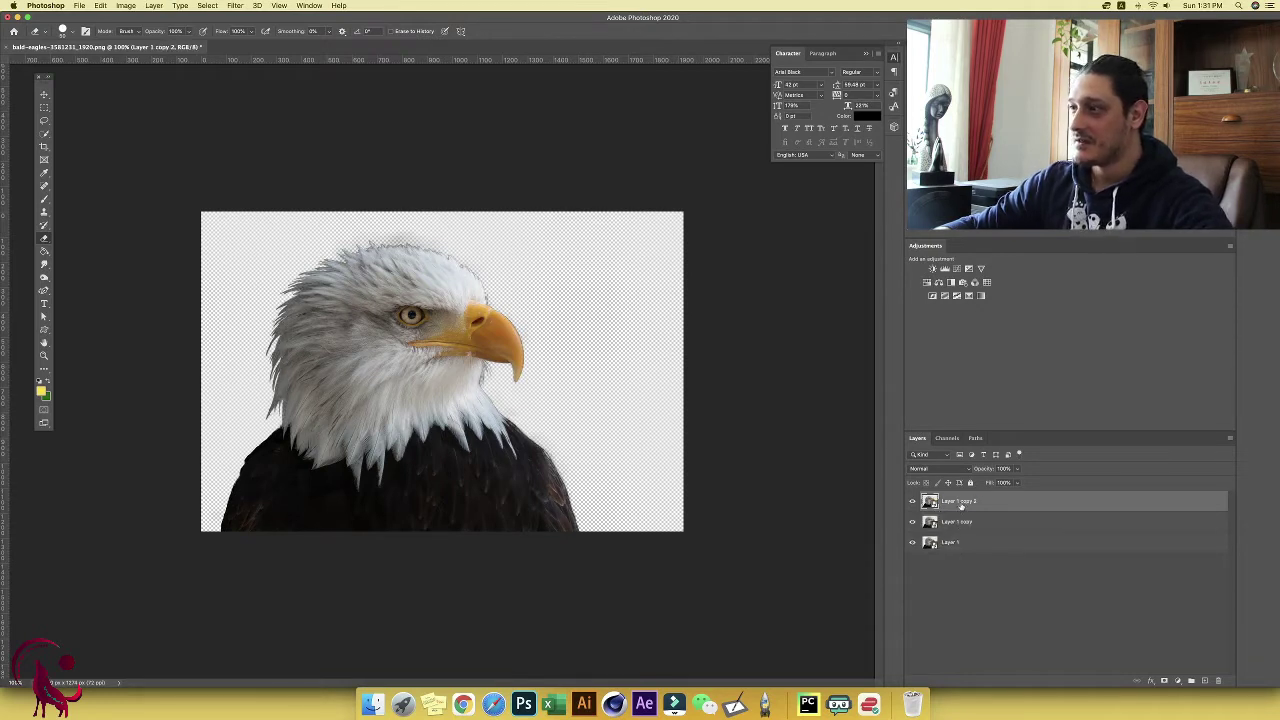
type("sq")
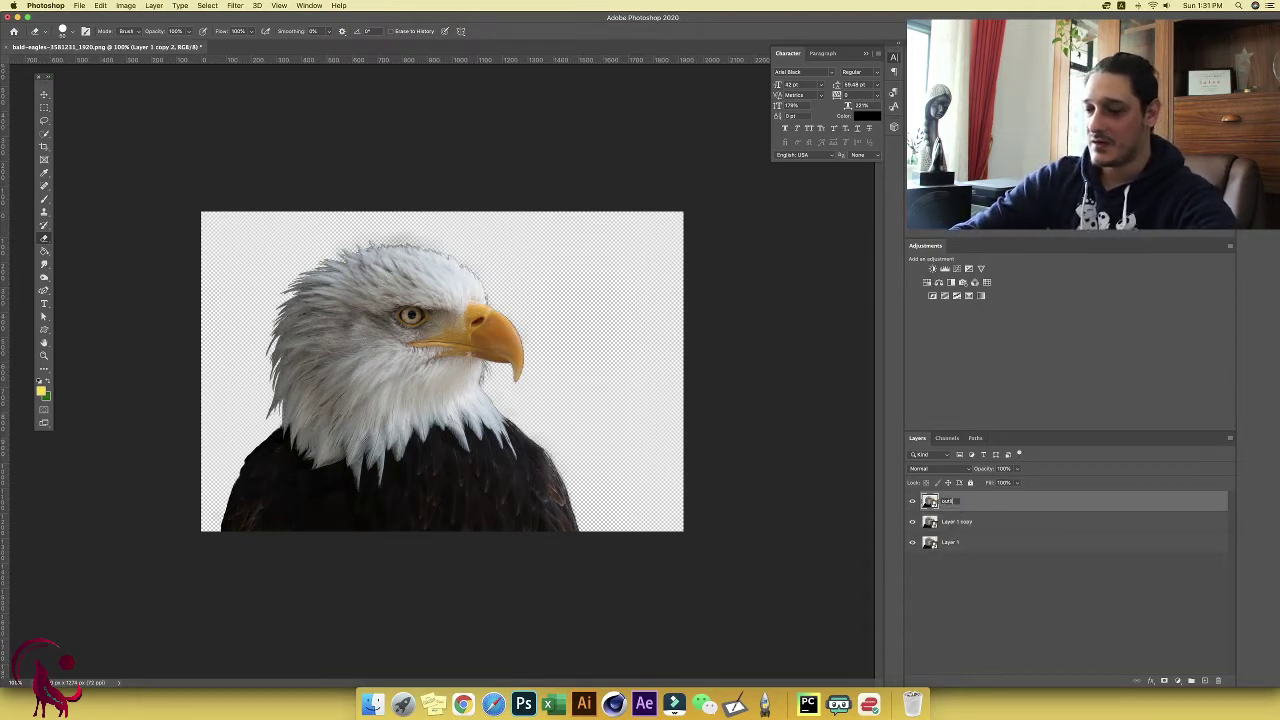
Step: Rename the copies 'color' and 'Place your design here', hide them, and select outline
double_click(957, 522)
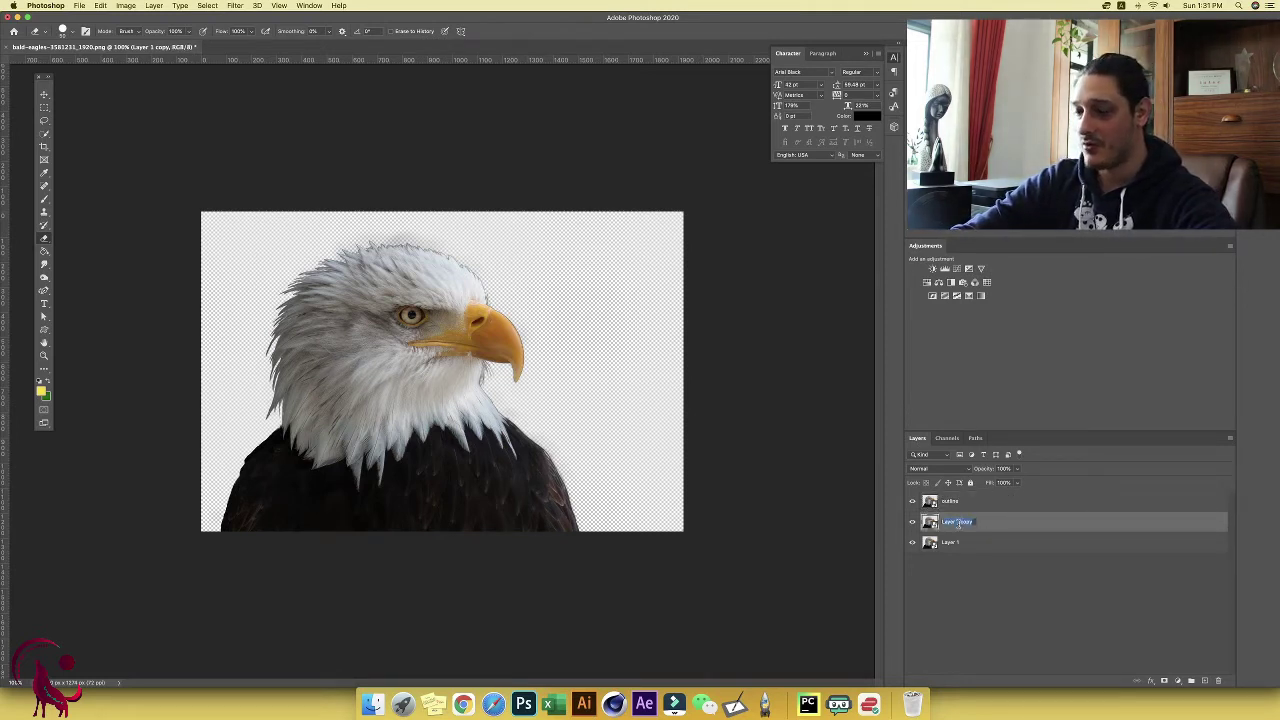
type("color")
key("Return")
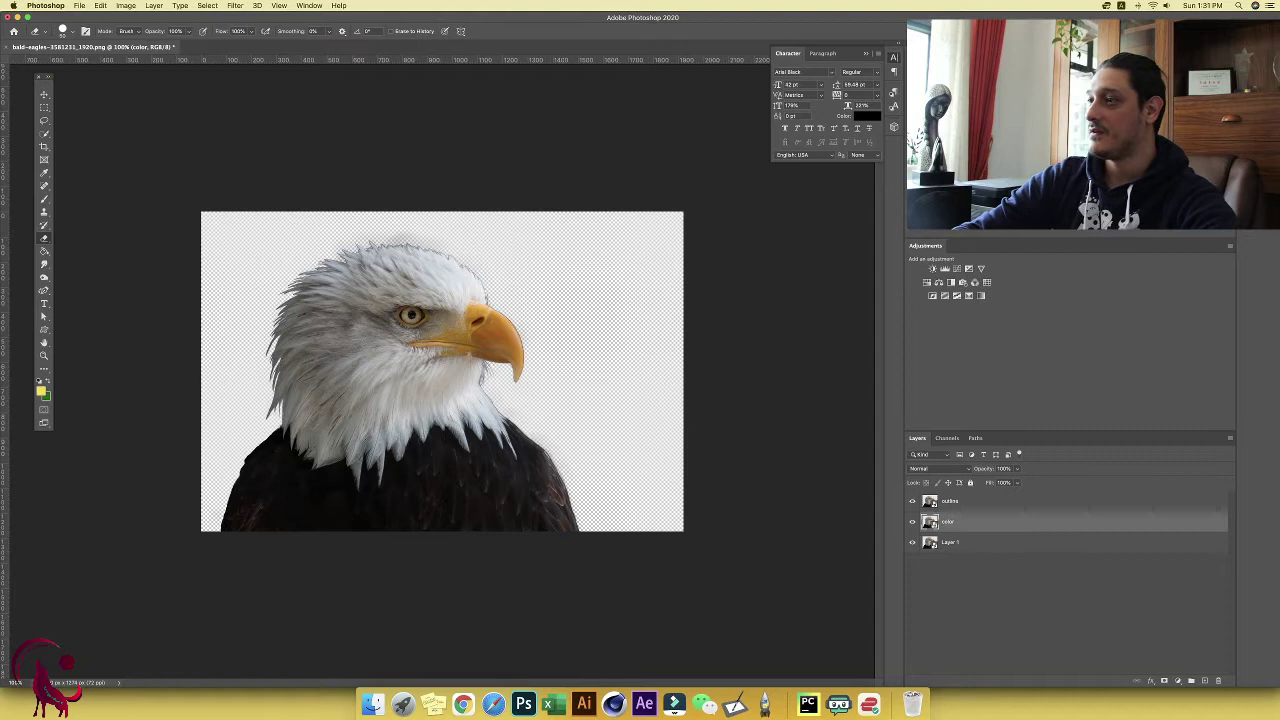
left_click(951, 543)
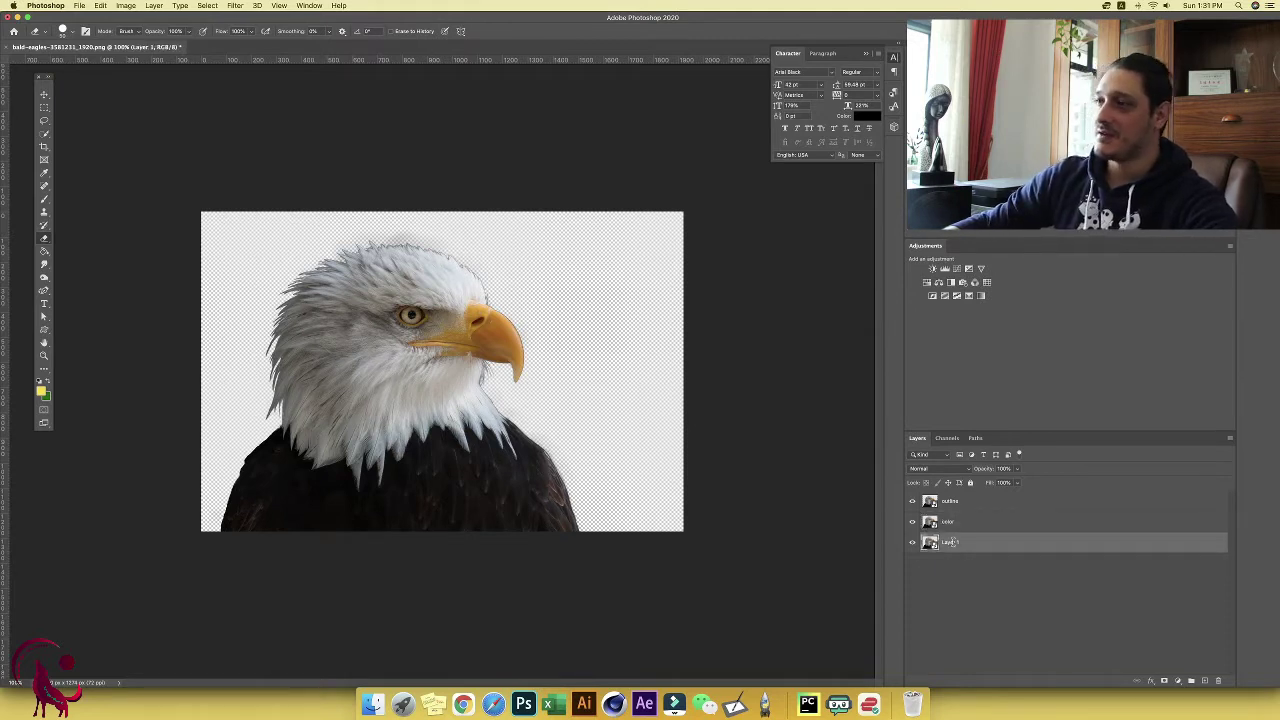
type("Place")
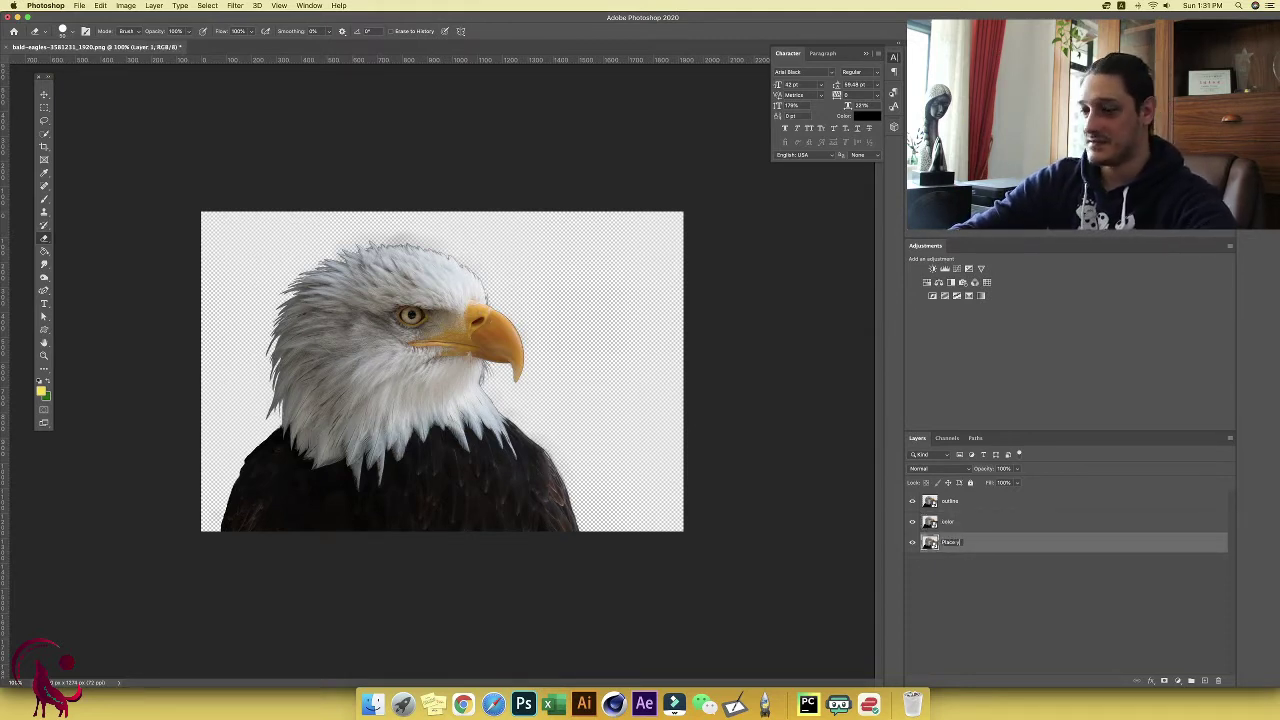
type(" your design her")
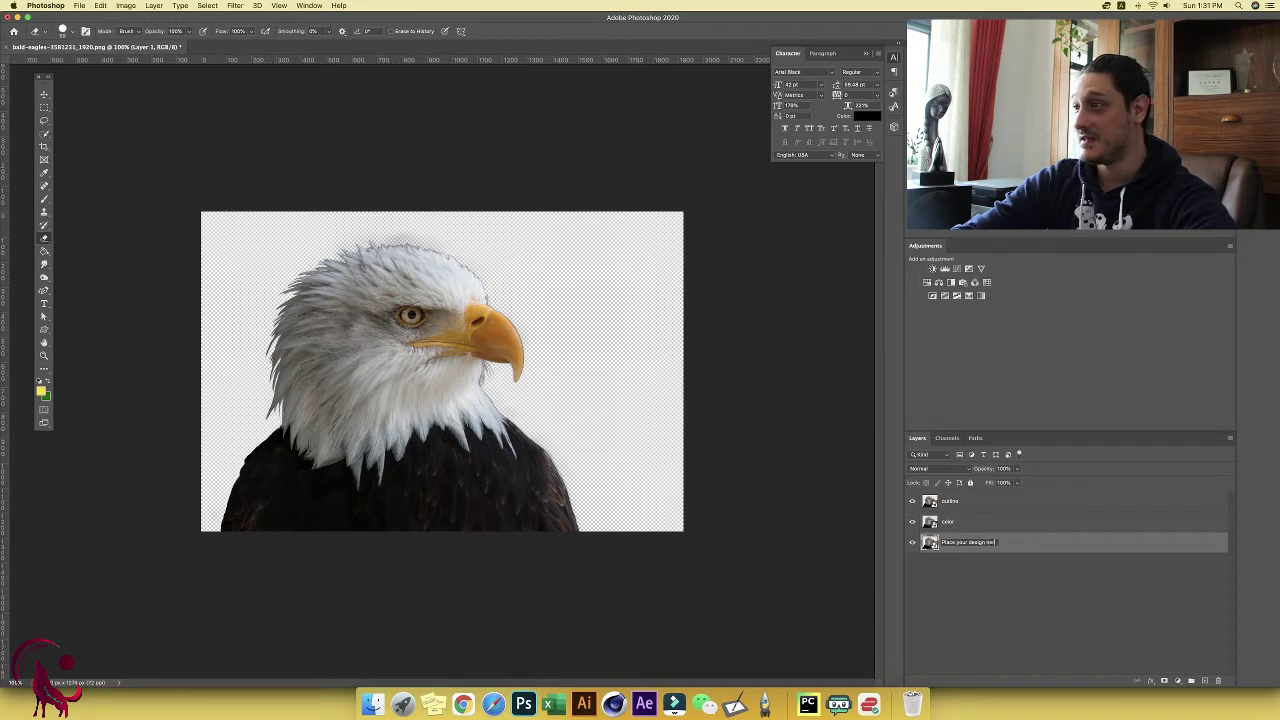
type("e")
key("Return")
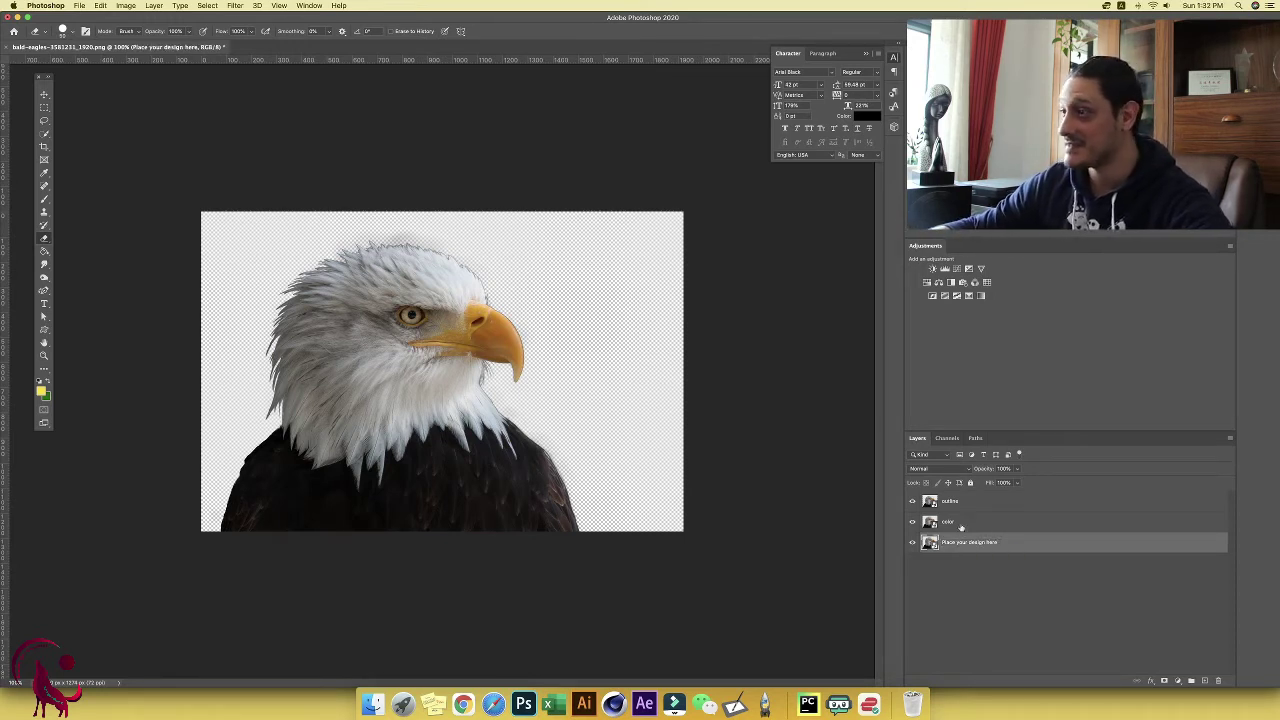
left_click(911, 542)
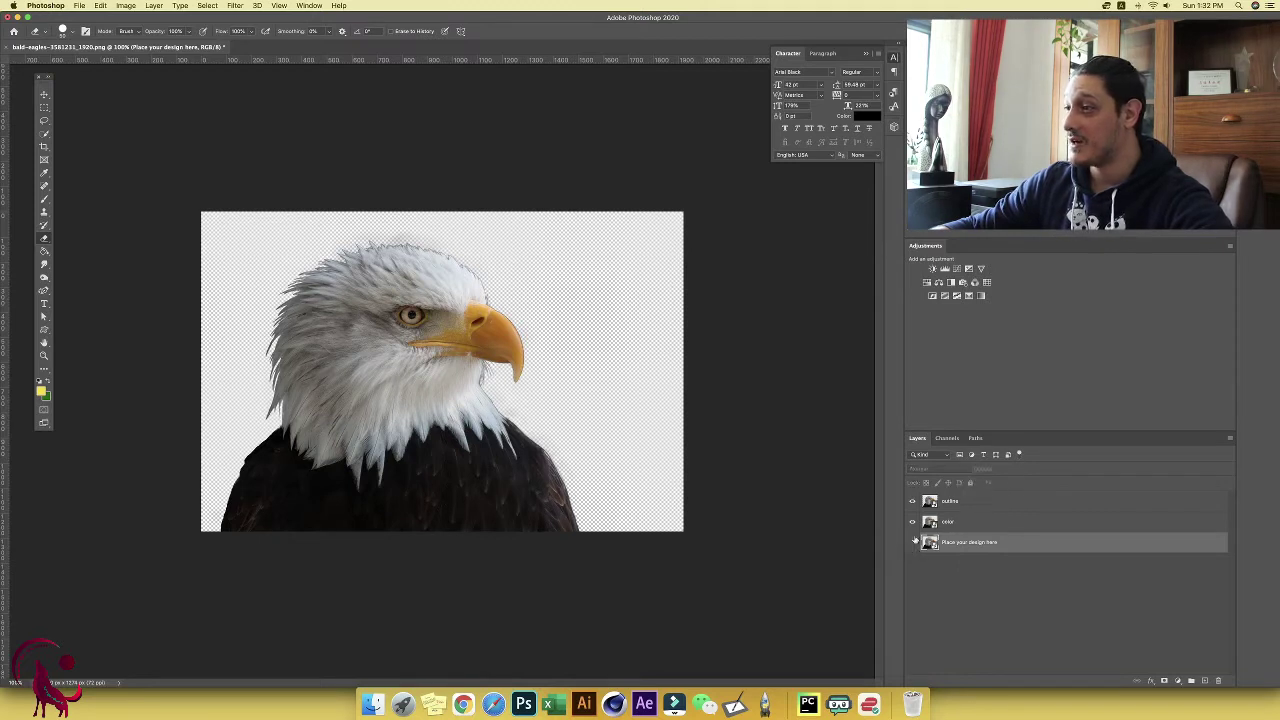
left_click(959, 507)
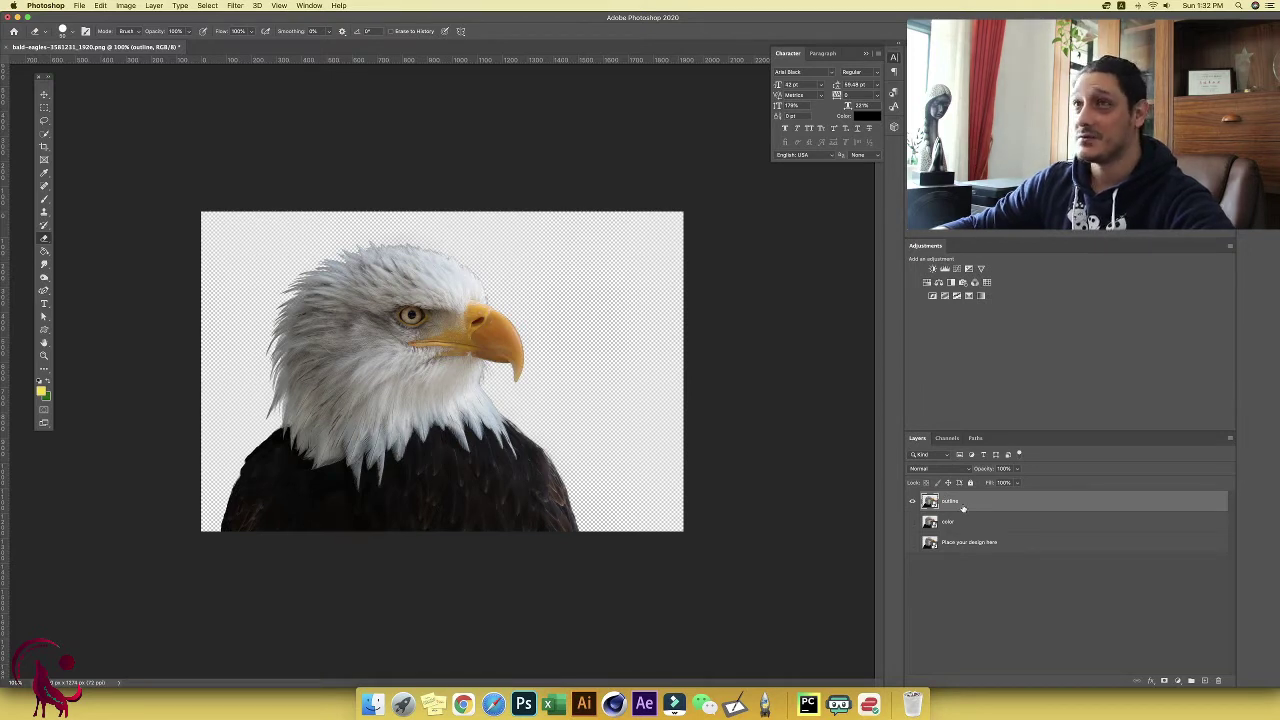
Step: Open Filter Gallery on the outline layer with Artistic > Poster Edges selected
left_click(236, 6)
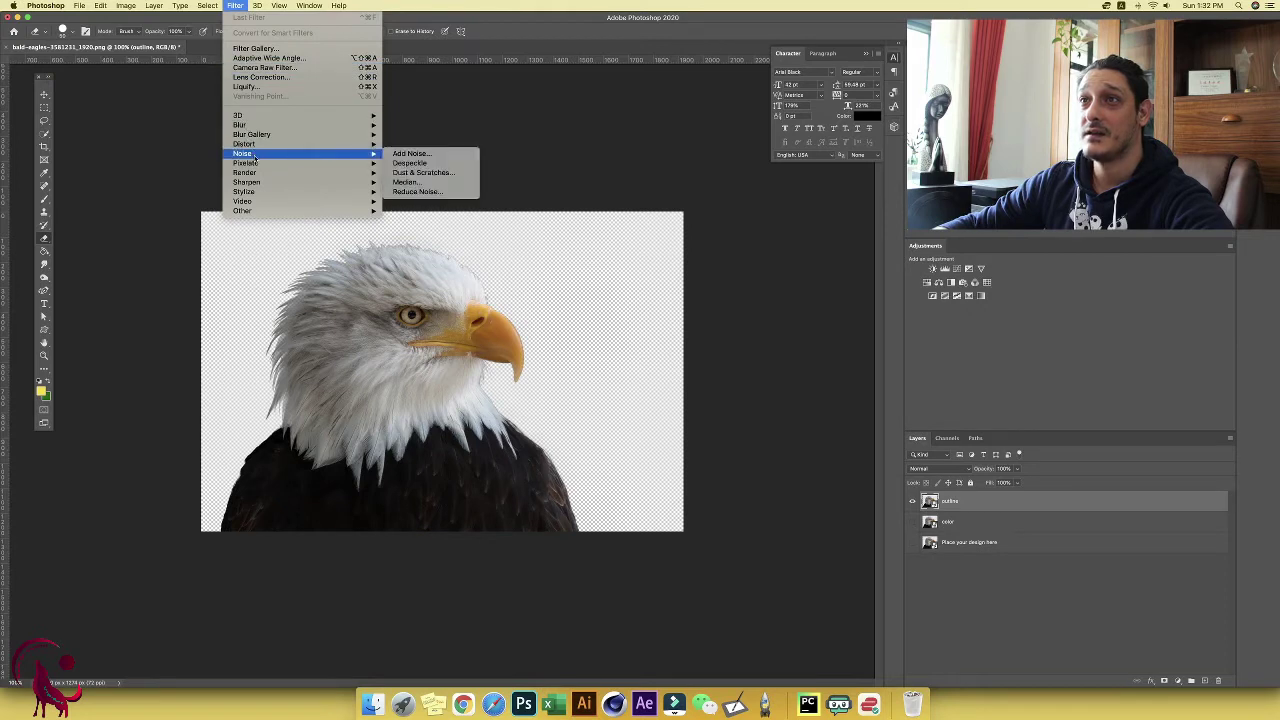
left_click(274, 50)
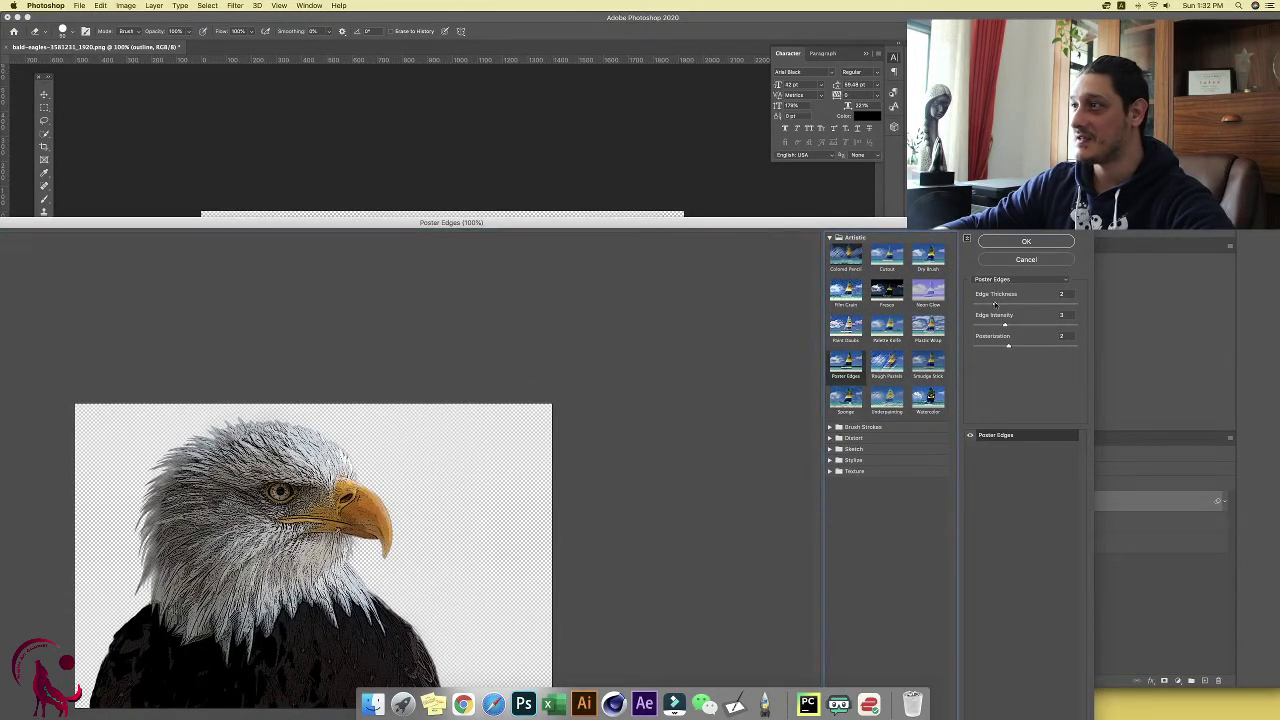
left_click(1007, 281)
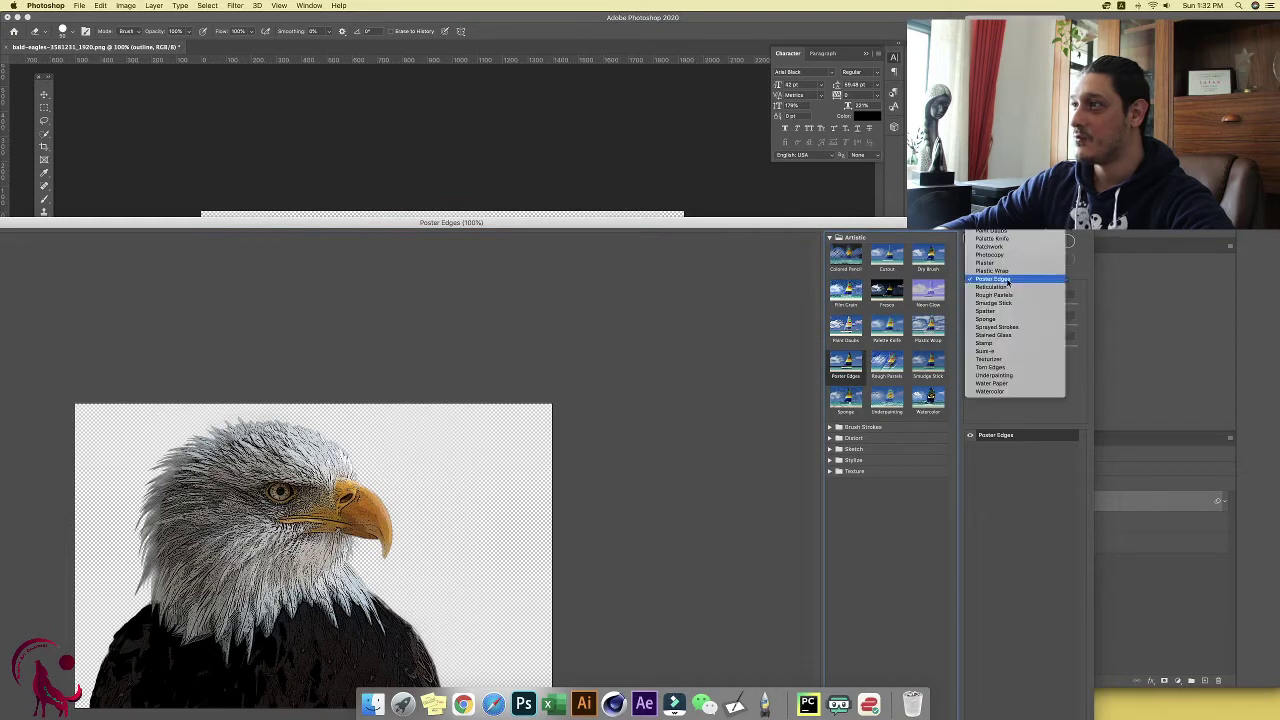
left_click(1017, 281)
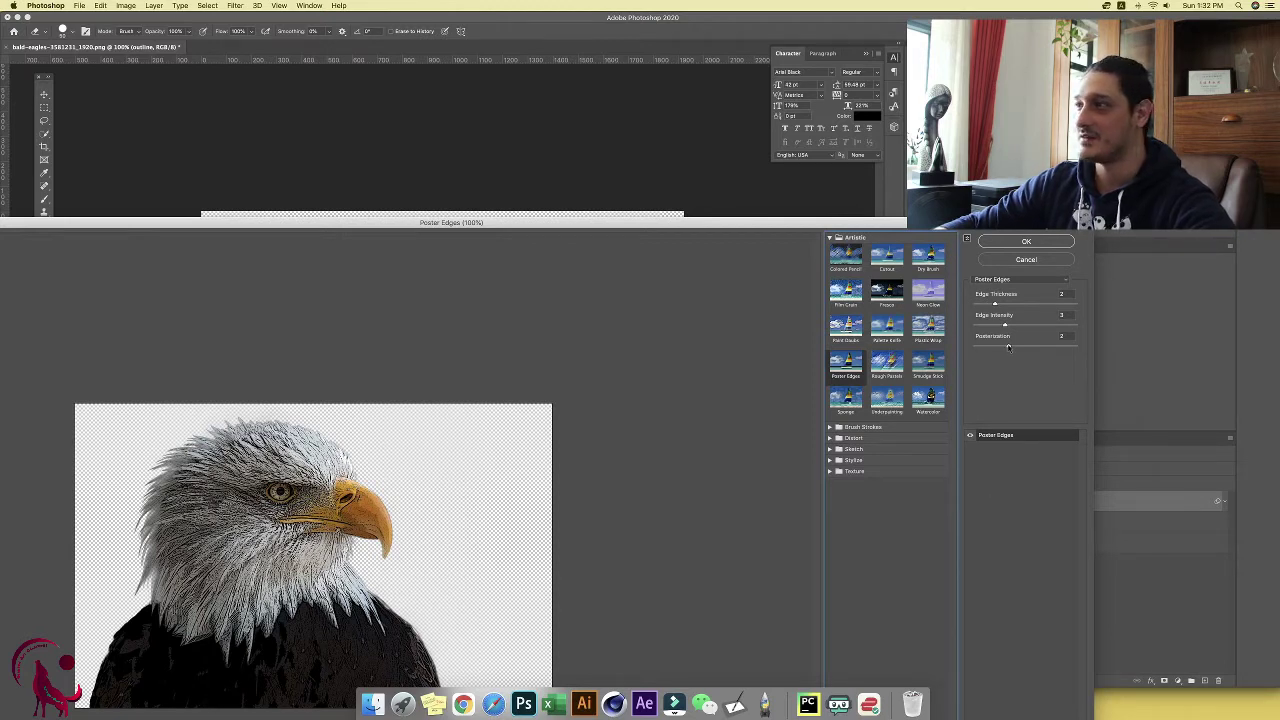
Step: Apply Poster Edges with posterization 2 and edge thickness 2
left_click_drag(1008, 346, 975, 346)
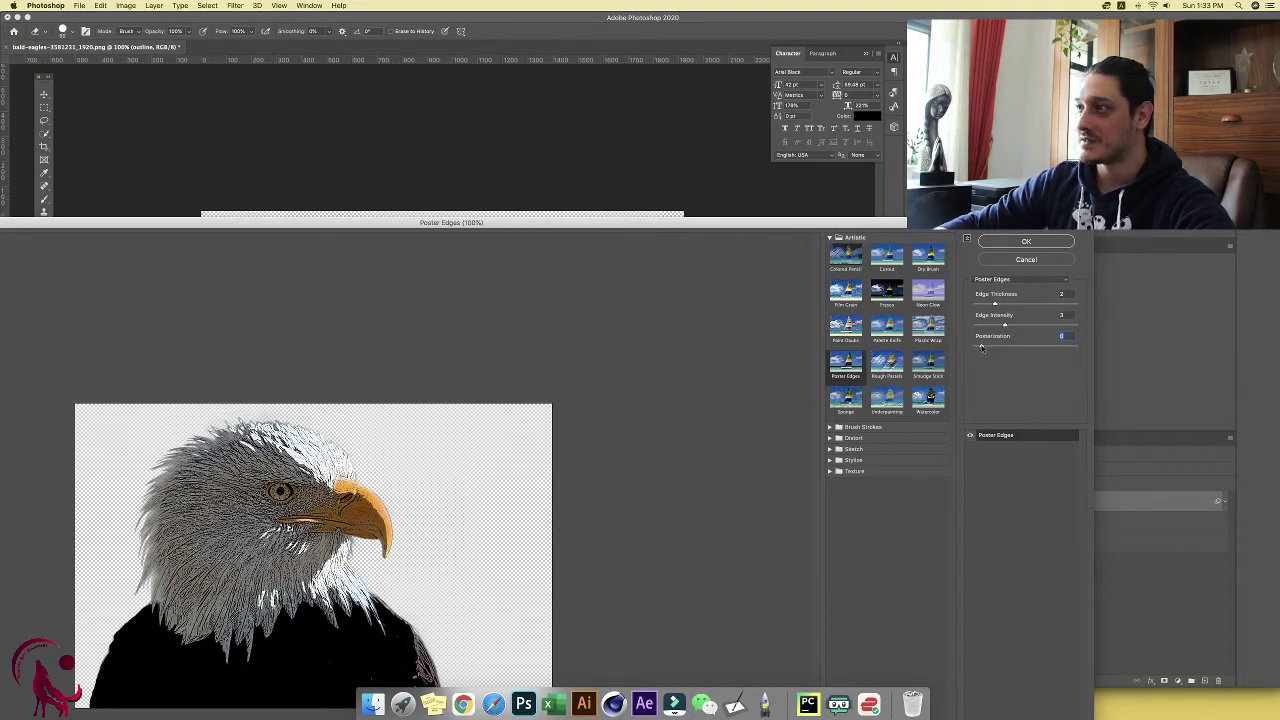
left_click_drag(985, 347, 992, 348)
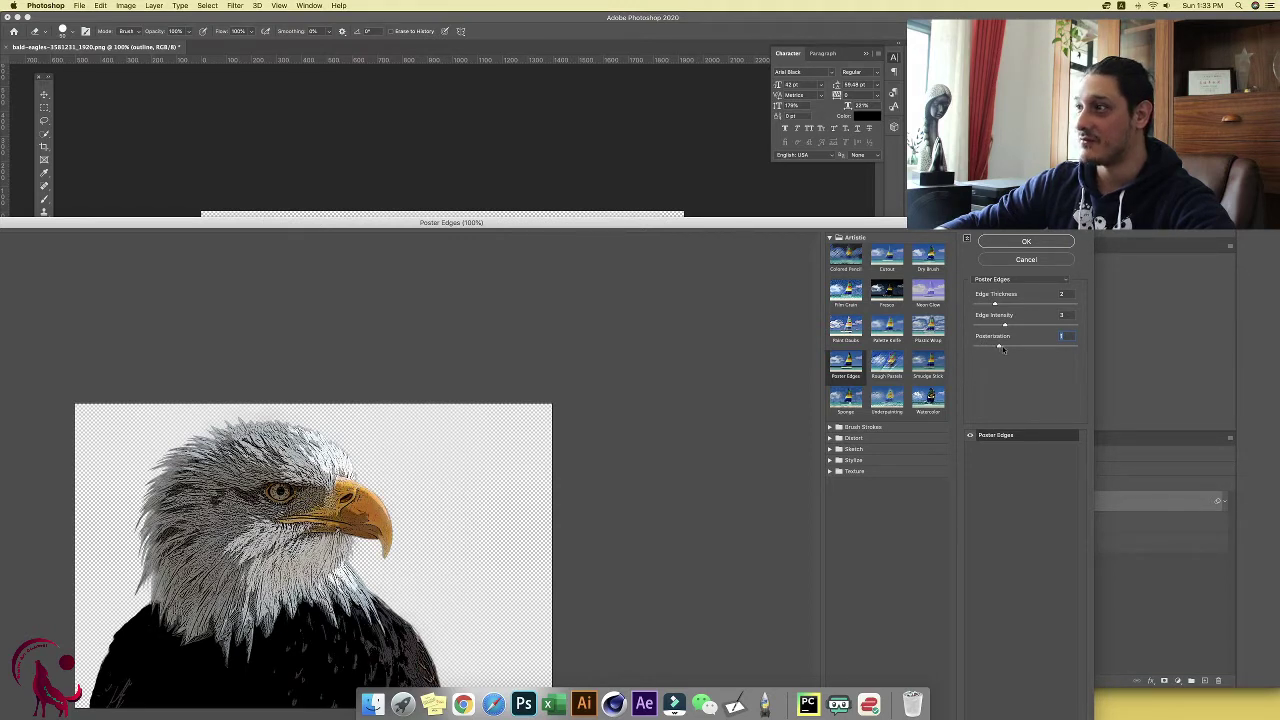
left_click_drag(1003, 348, 1007, 348)
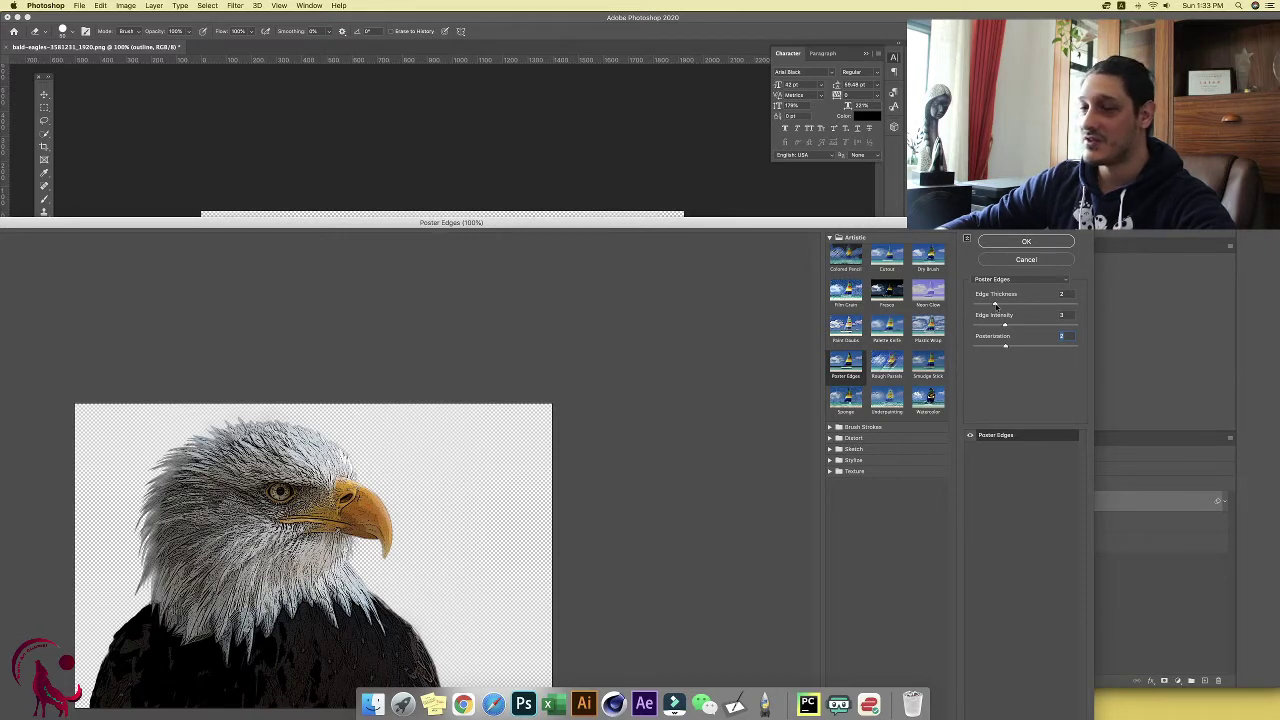
left_click_drag(995, 306, 1069, 317)
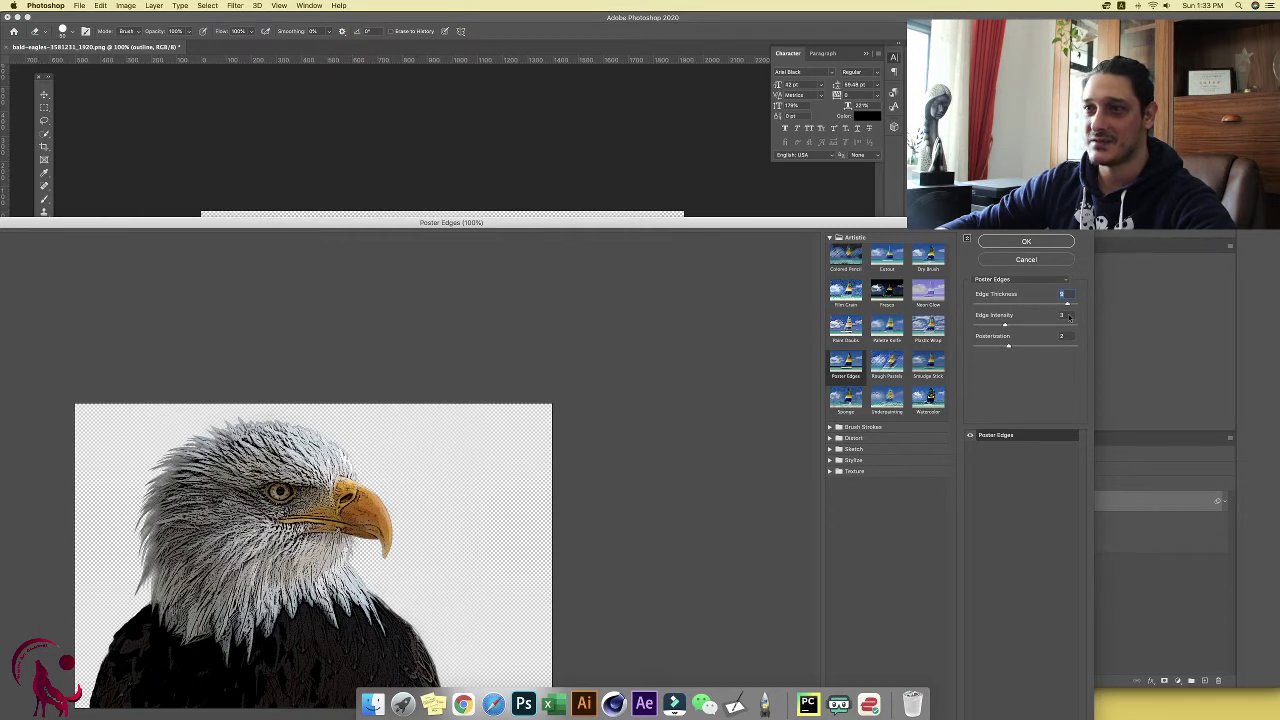
left_click_drag(1024, 309, 1004, 330)
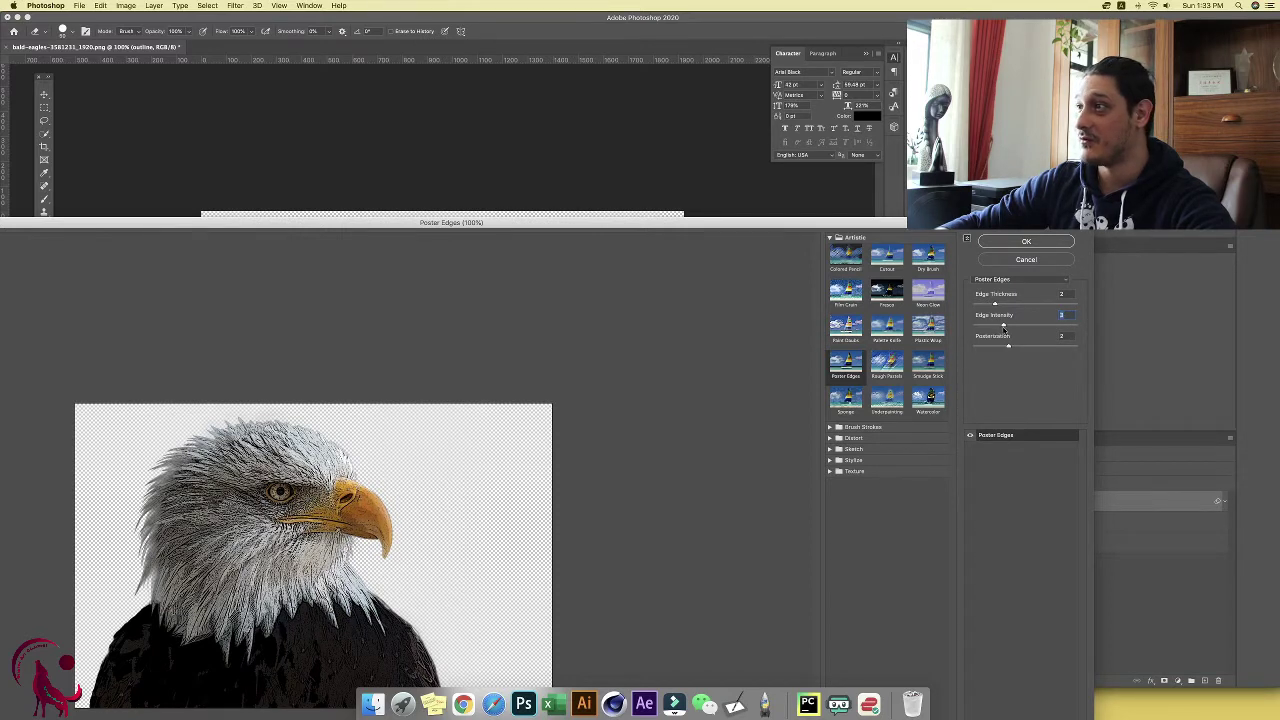
left_click(1028, 242)
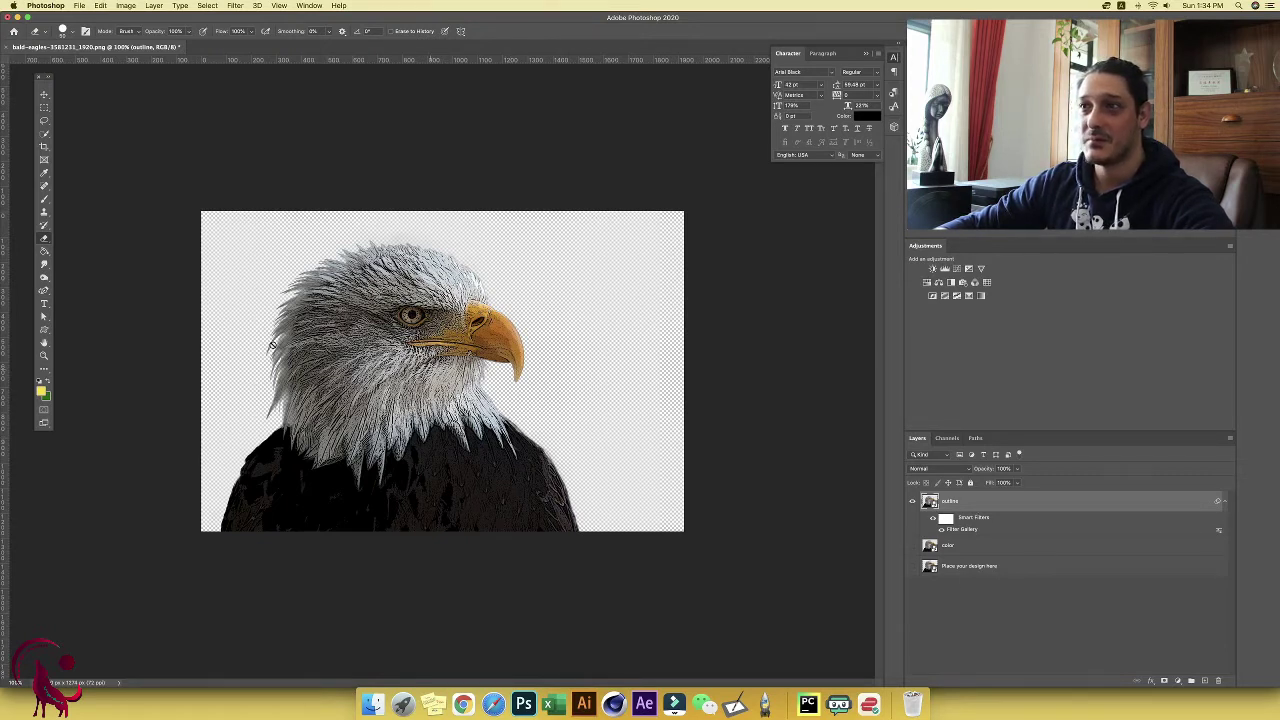
Step: Apply a Threshold adjustment, tuning the level so the eagle's head keeps white feather detail
left_click(123, 7)
mouse_move(135, 34)
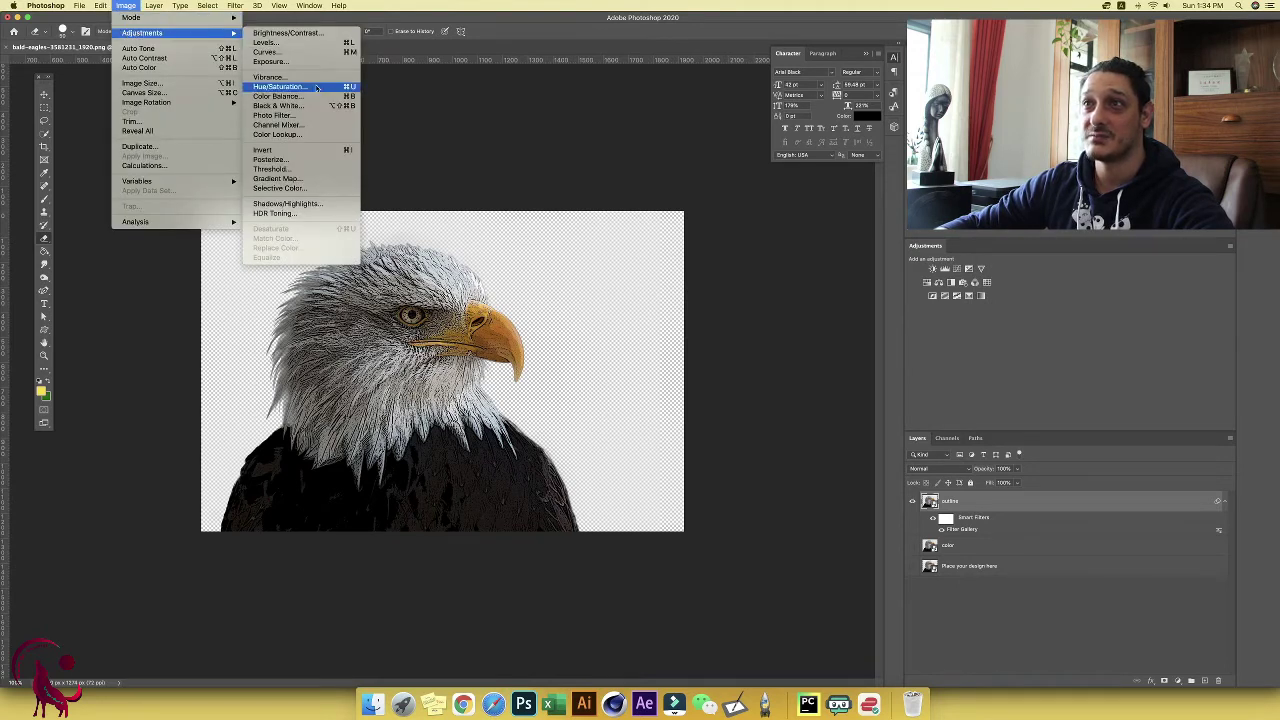
left_click(268, 170)
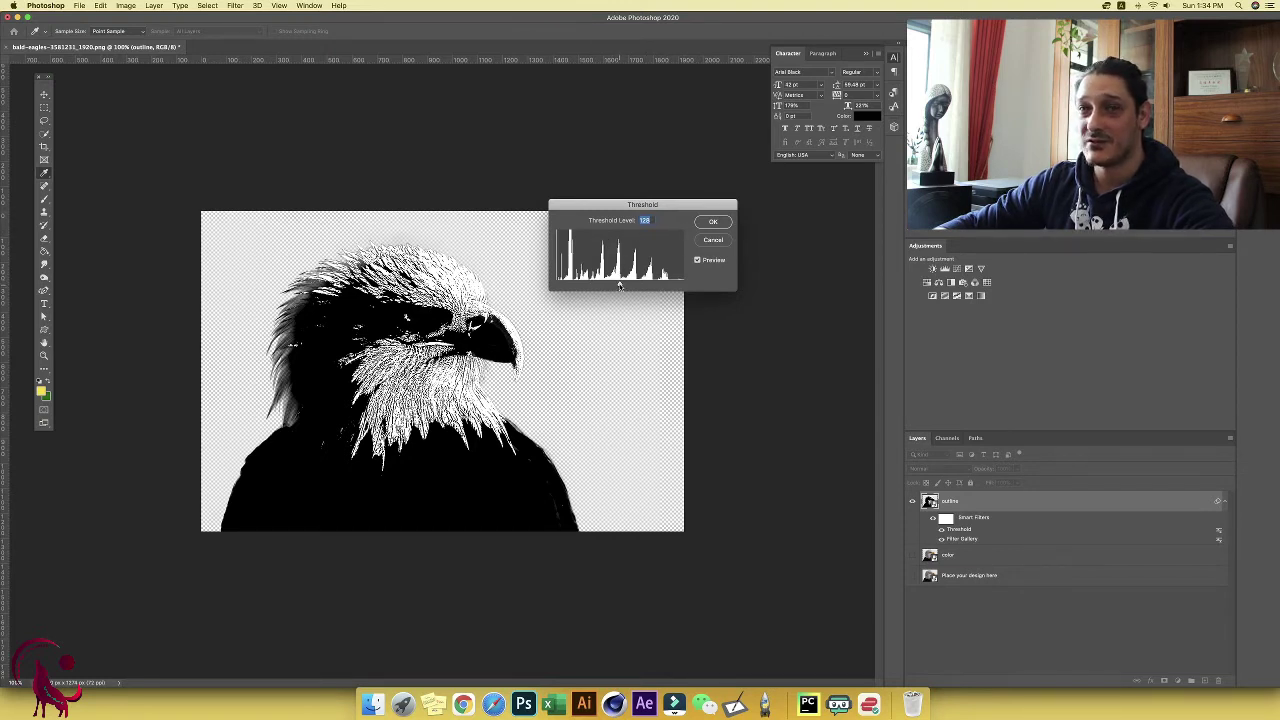
left_click_drag(618, 286, 589, 306)
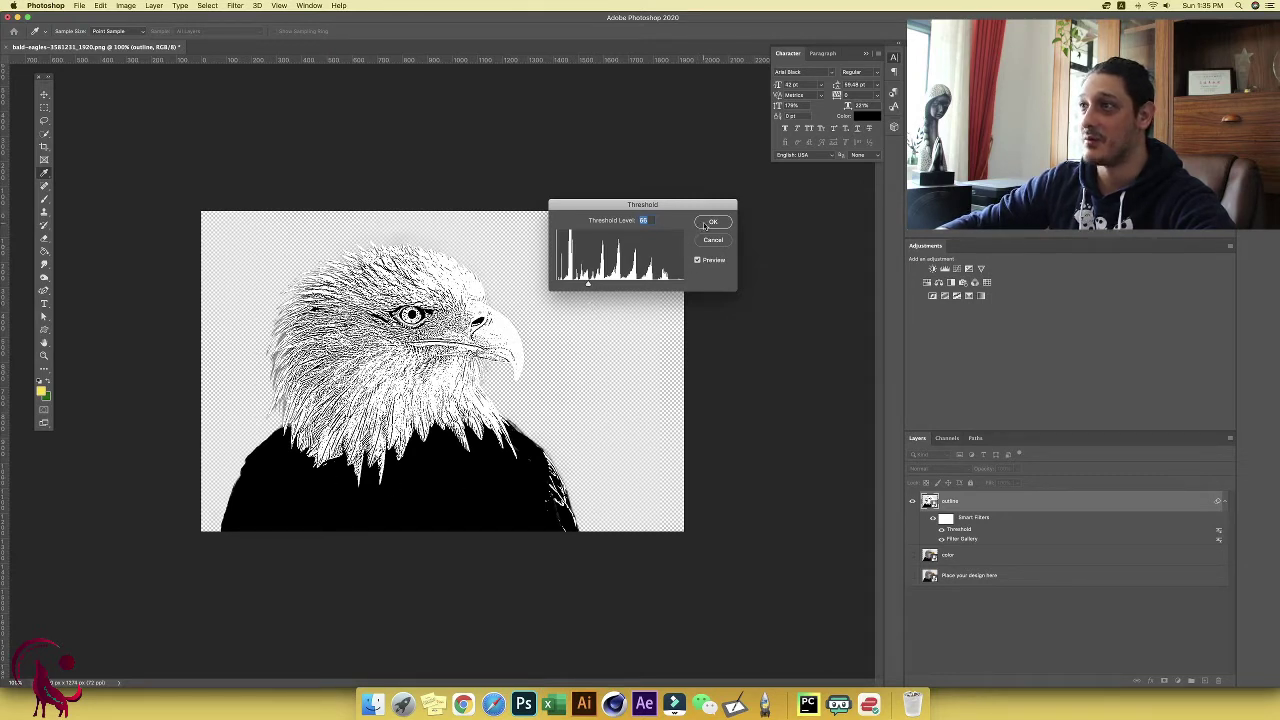
mouse_move(588, 285)
left_mouse_down()
mouse_move(571, 292)
mouse_move(585, 287)
left_mouse_up()
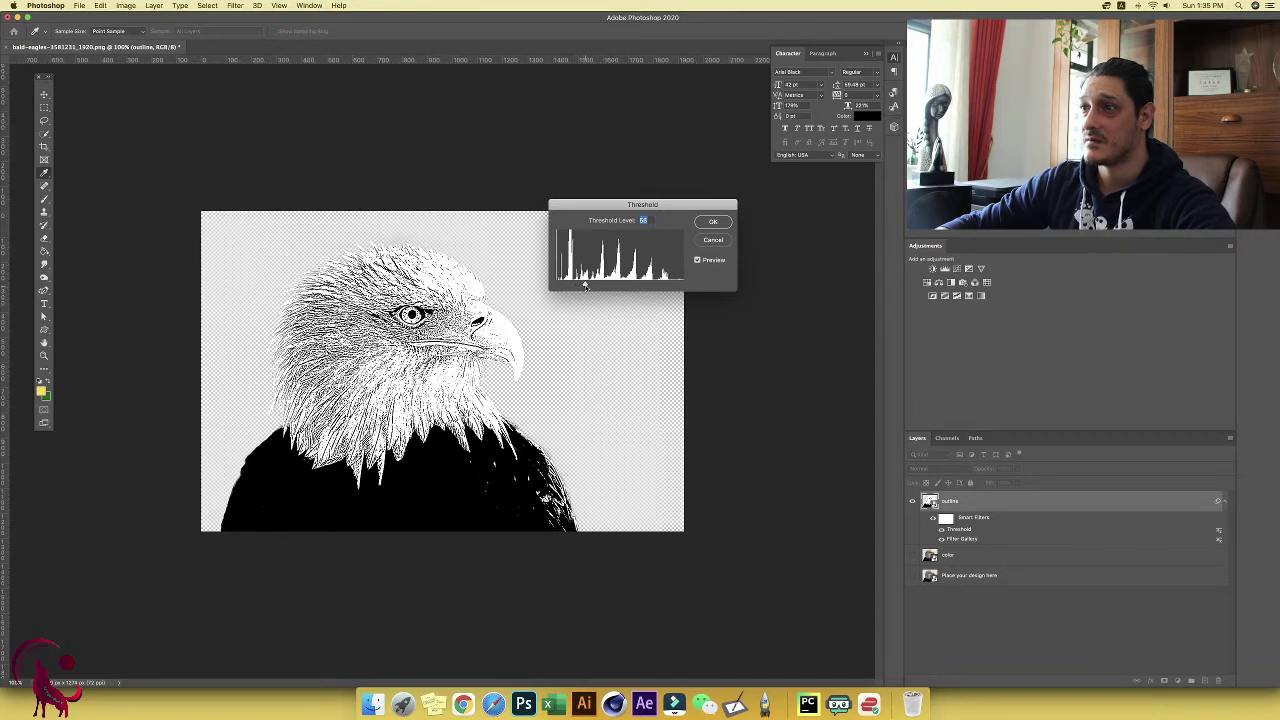
left_click(711, 221)
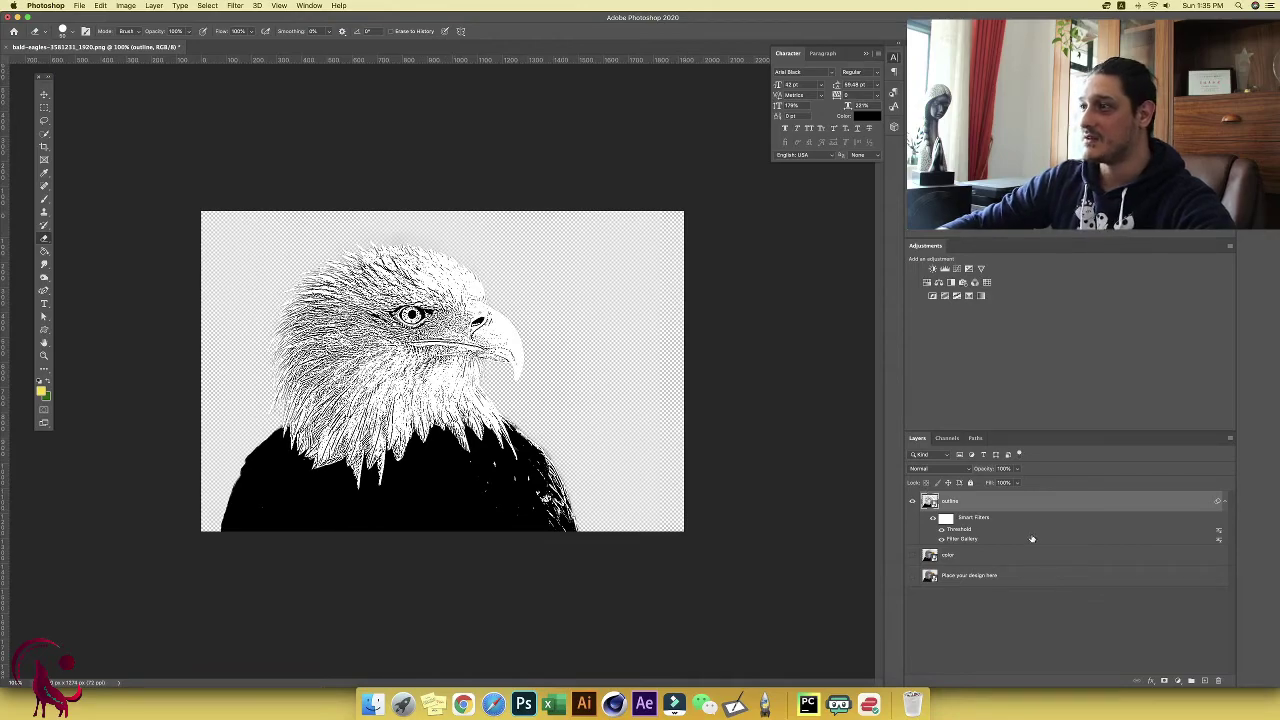
key("z")
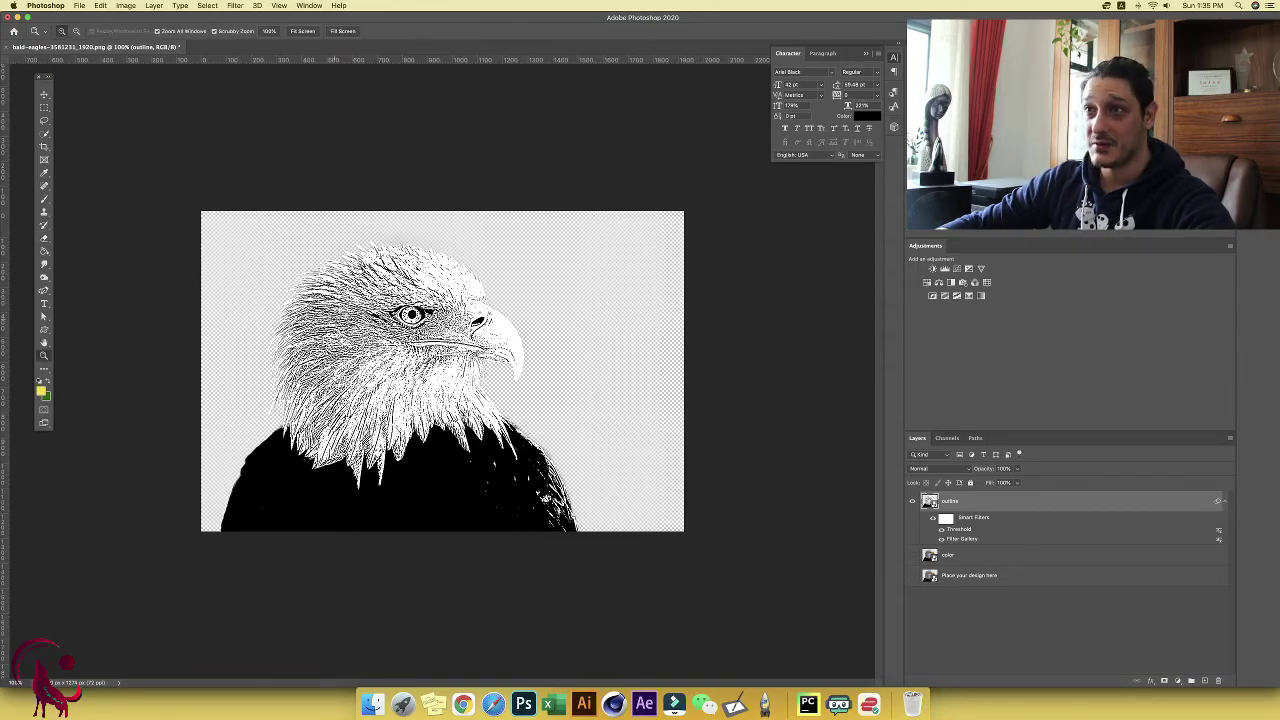
left_click_drag(334, 319, 334, 319)
key("e")
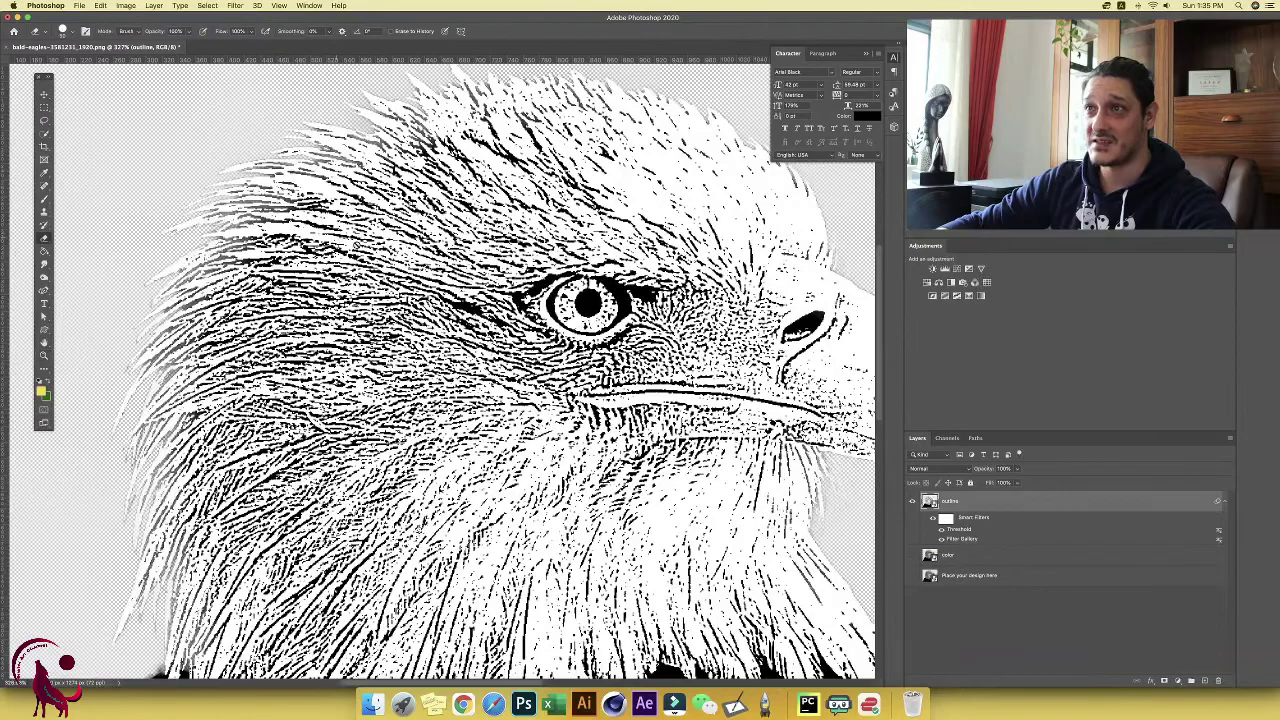
key("z")
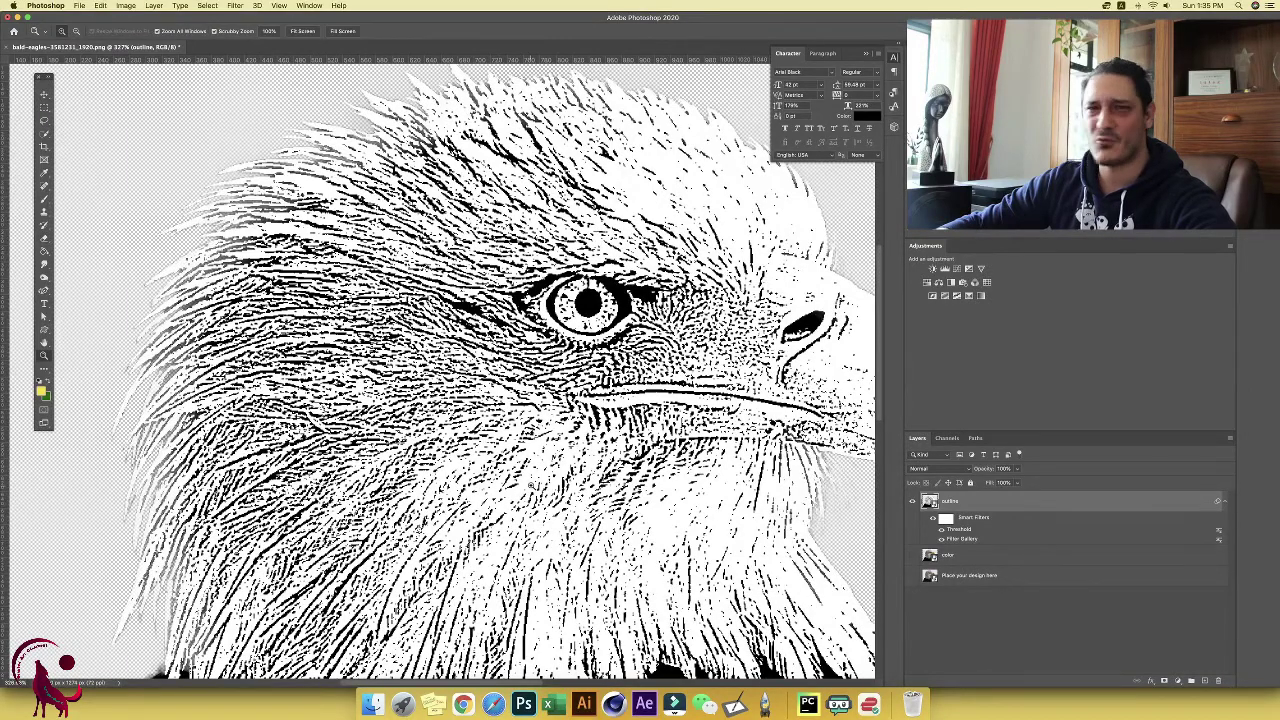
left_click_drag(530, 486, 498, 502)
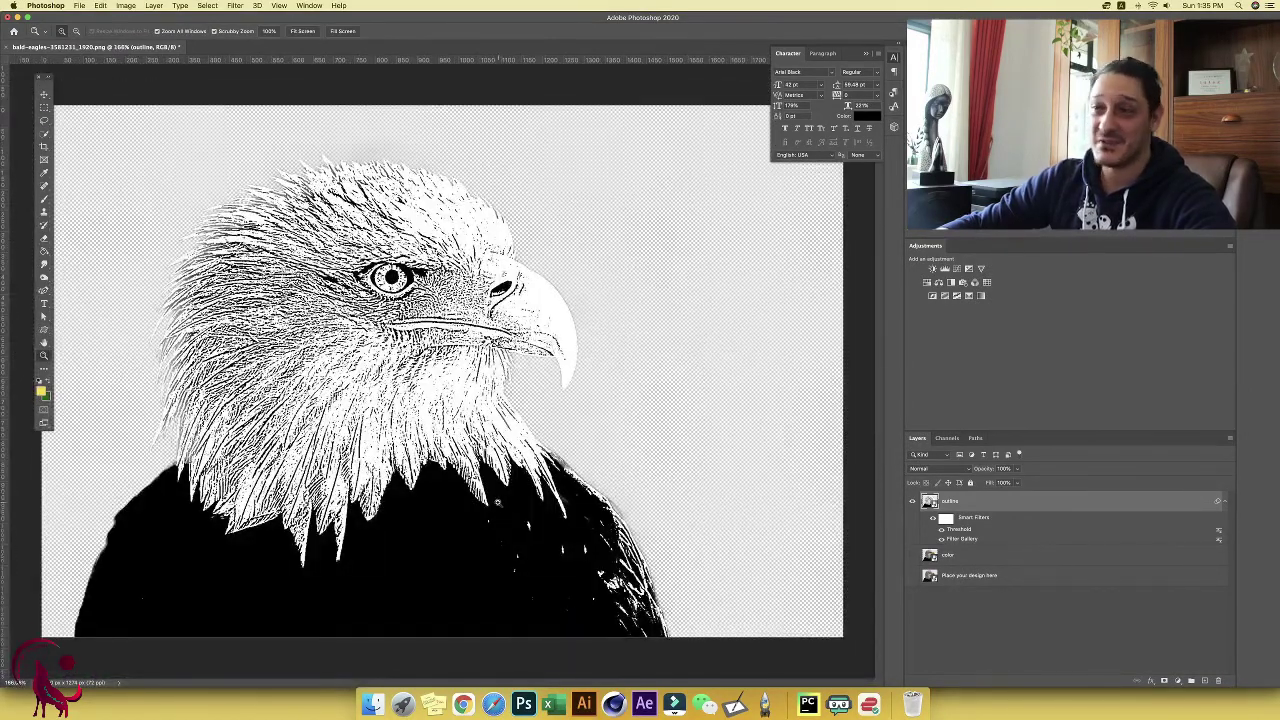
left_click(498, 502)
key("e")
scroll(481, 281, "down", 1)
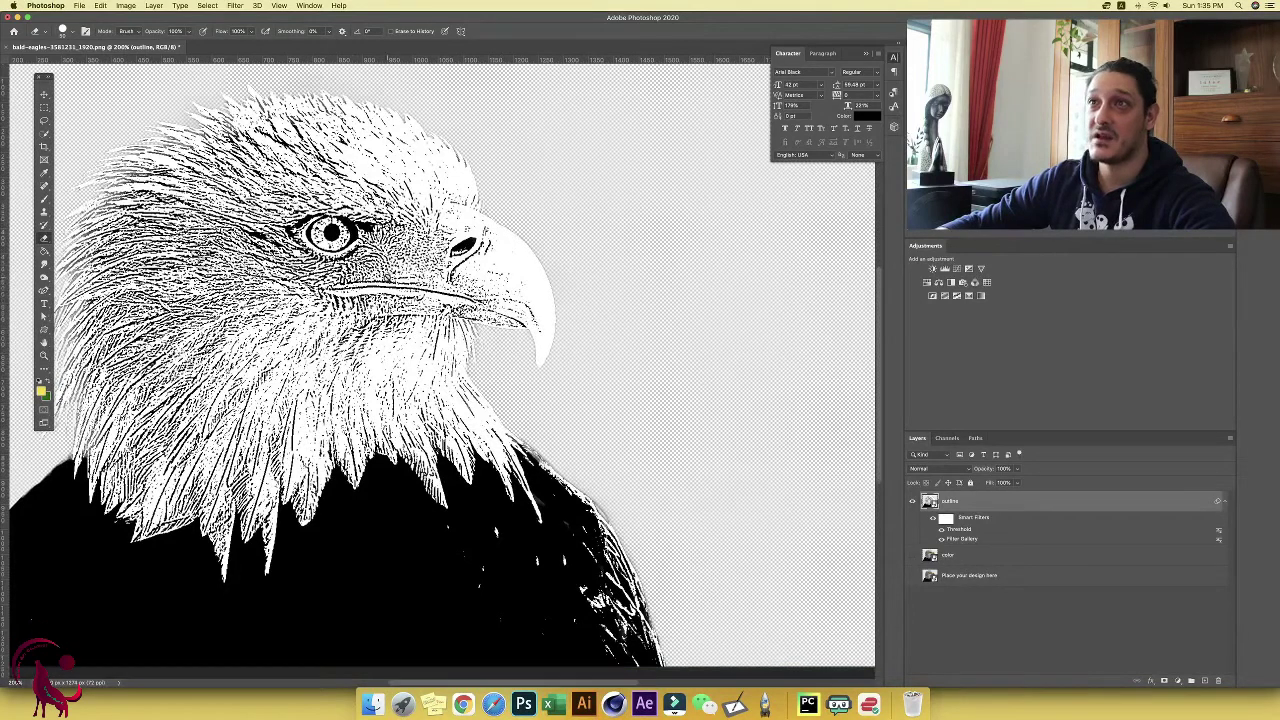
Step: Start Oil Paint on the outline layer and set stylization to a middle value
left_click(235, 6)
mouse_move(308, 165)
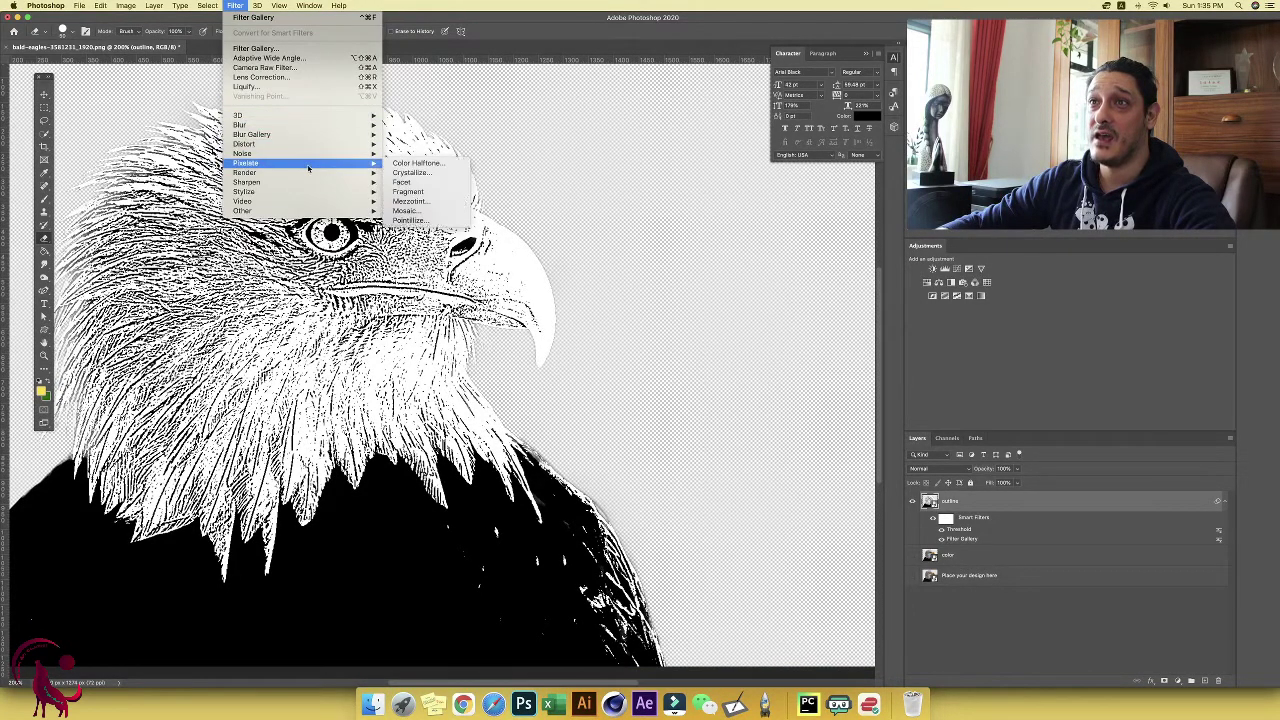
mouse_move(310, 192)
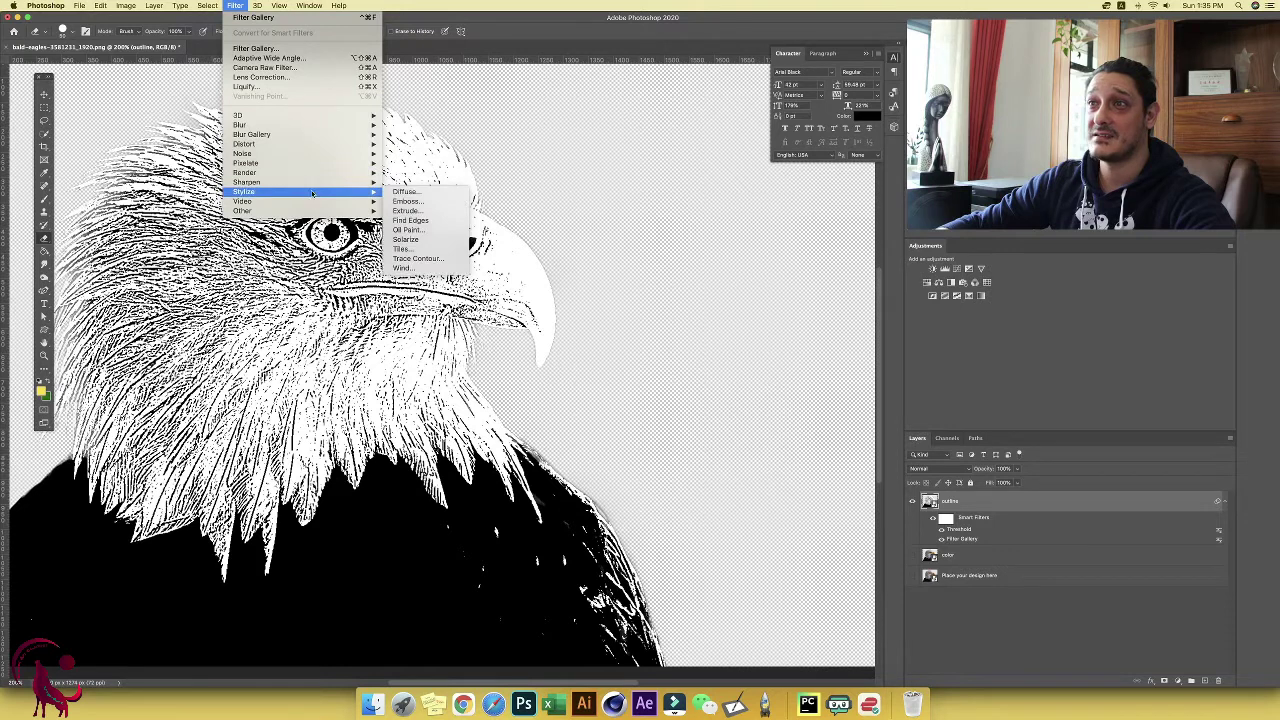
left_click(415, 230)
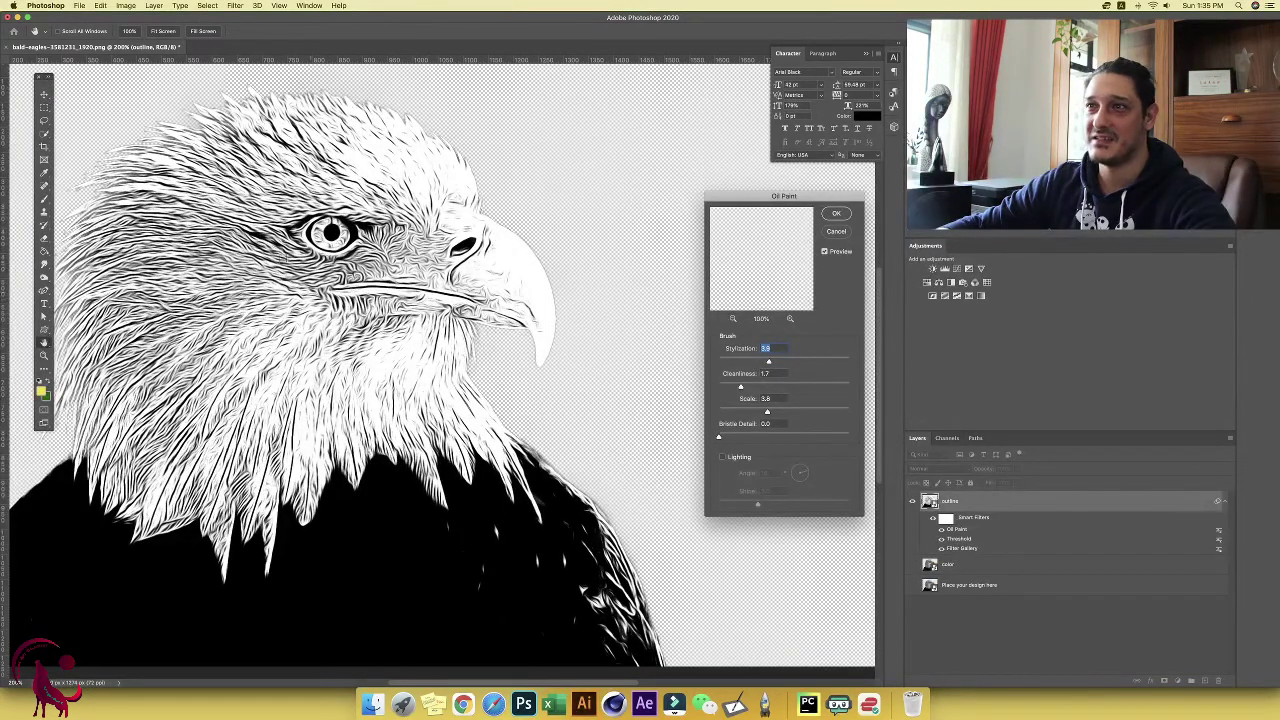
scroll(276, 258, "up", 1)
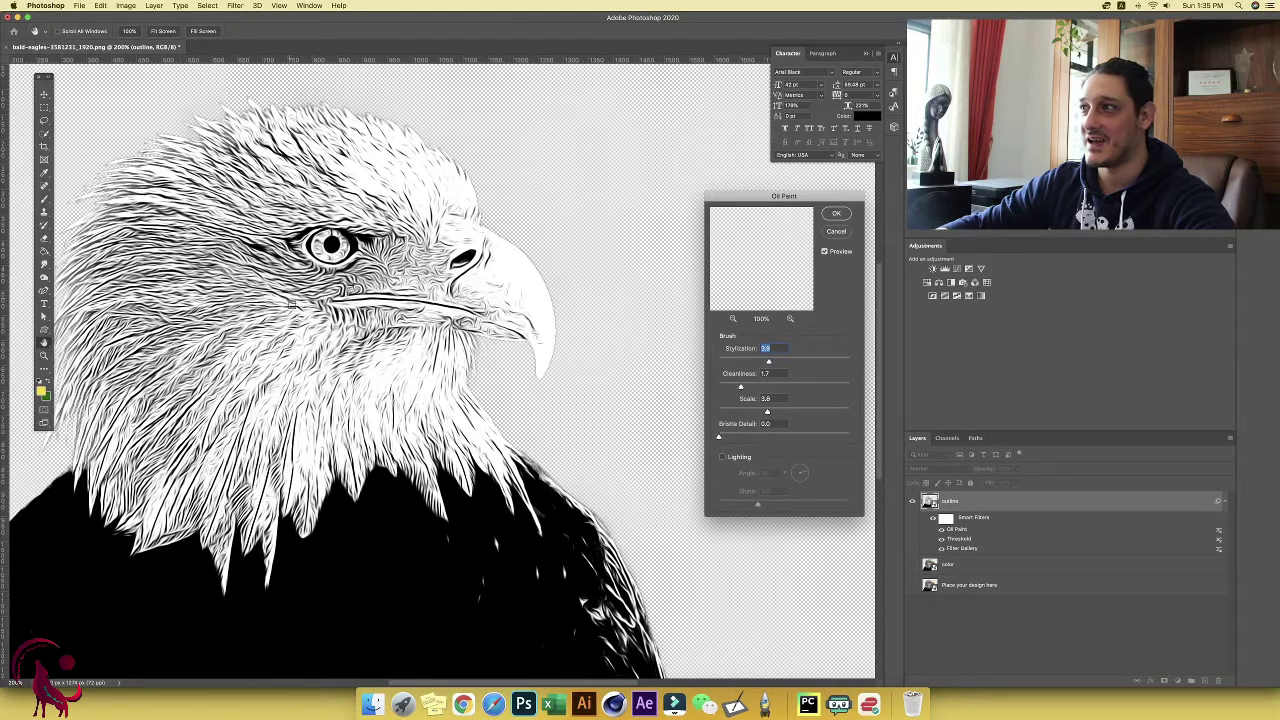
scroll(688, 378, "right", 1)
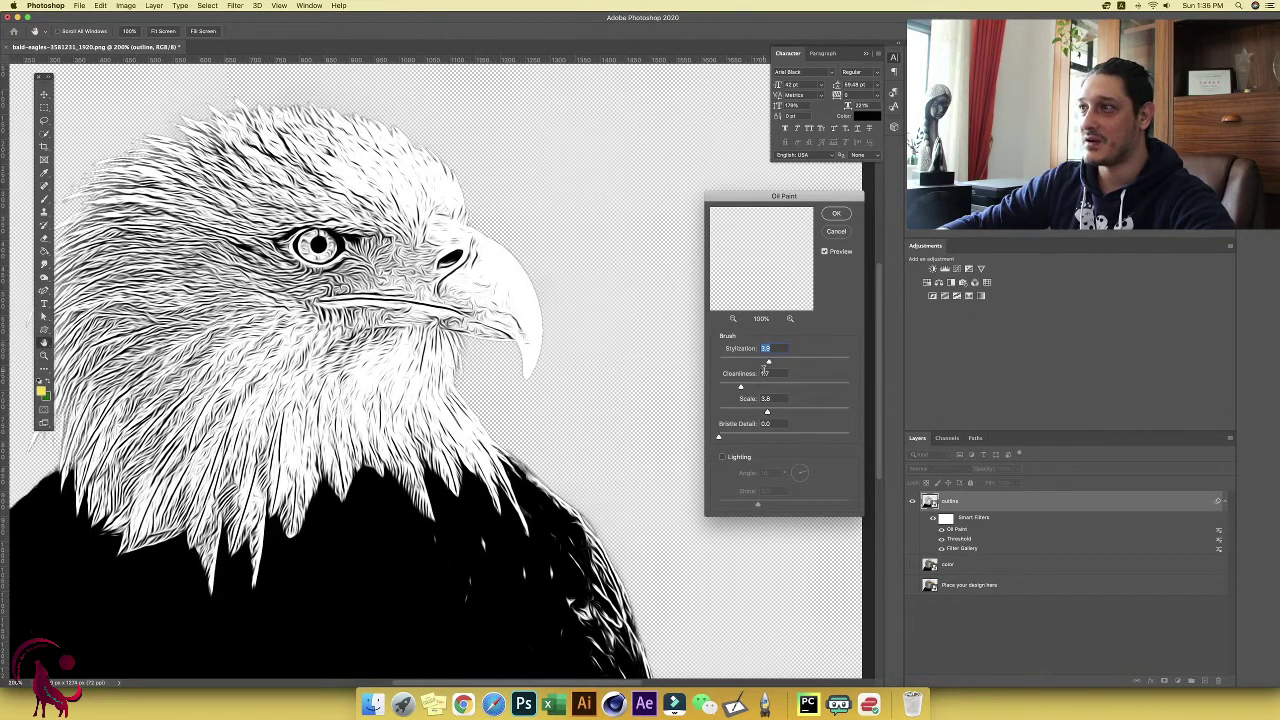
left_click_drag(763, 362, 705, 367)
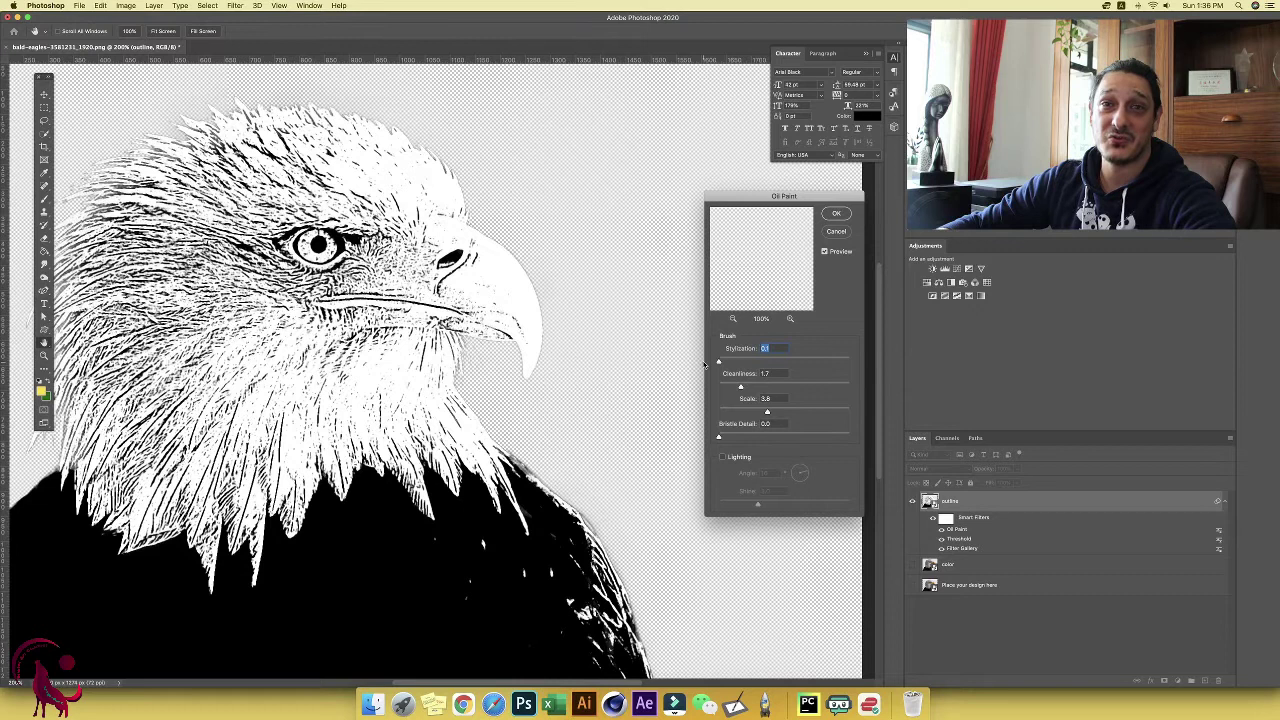
left_click_drag(724, 364, 883, 371)
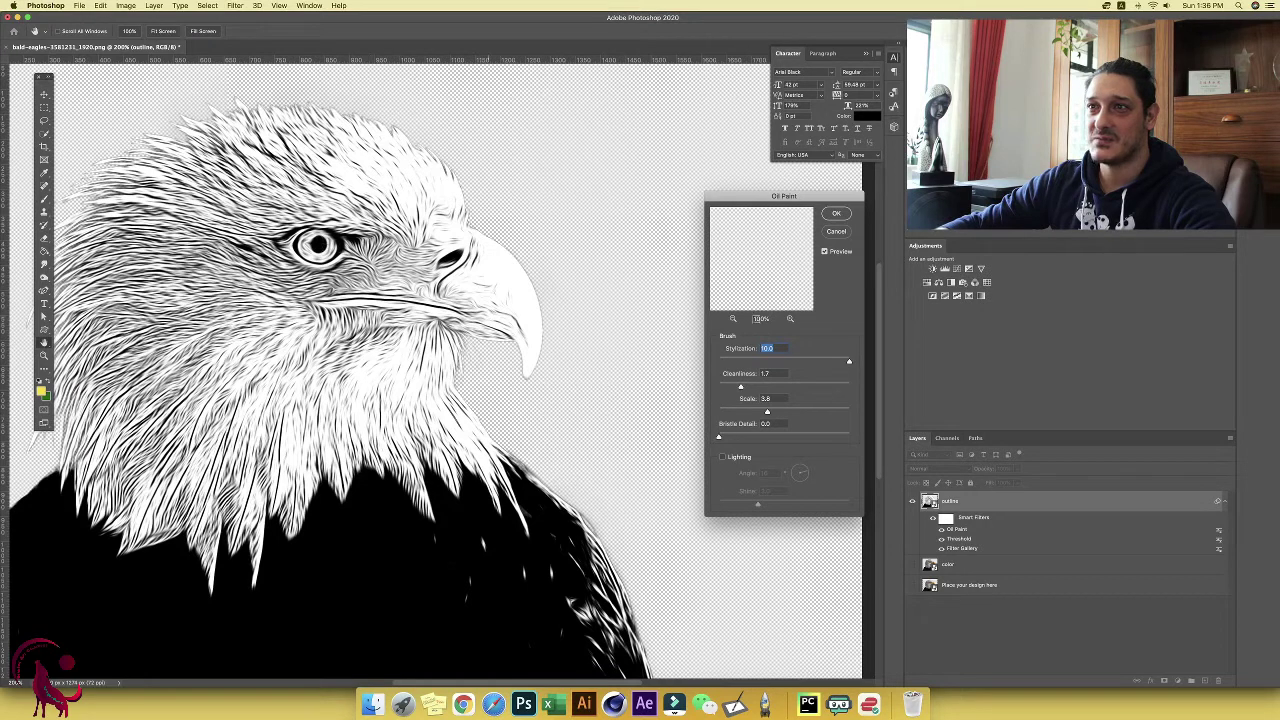
mouse_move(849, 361)
left_mouse_down()
mouse_move(746, 364)
mouse_move(769, 367)
left_mouse_up()
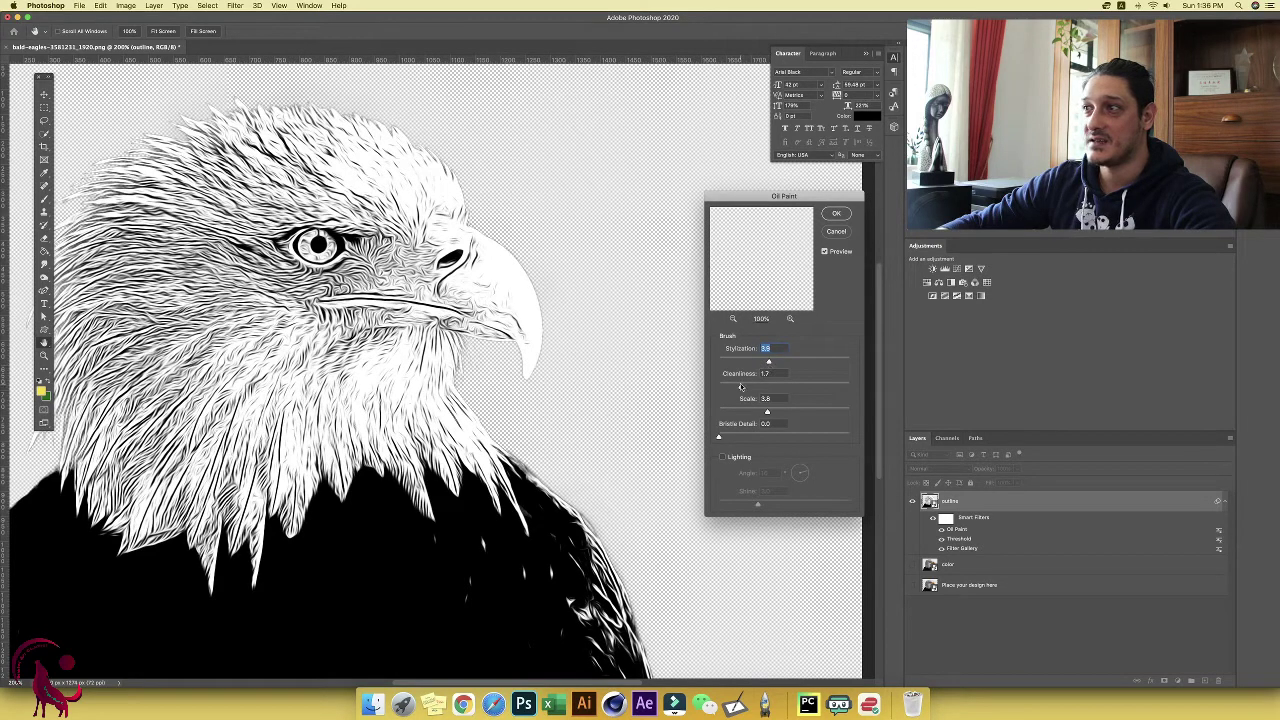
Step: Set Oil Paint cleanliness to about 2.4 with lighting off, and apply it
left_click_drag(741, 387, 768, 389)
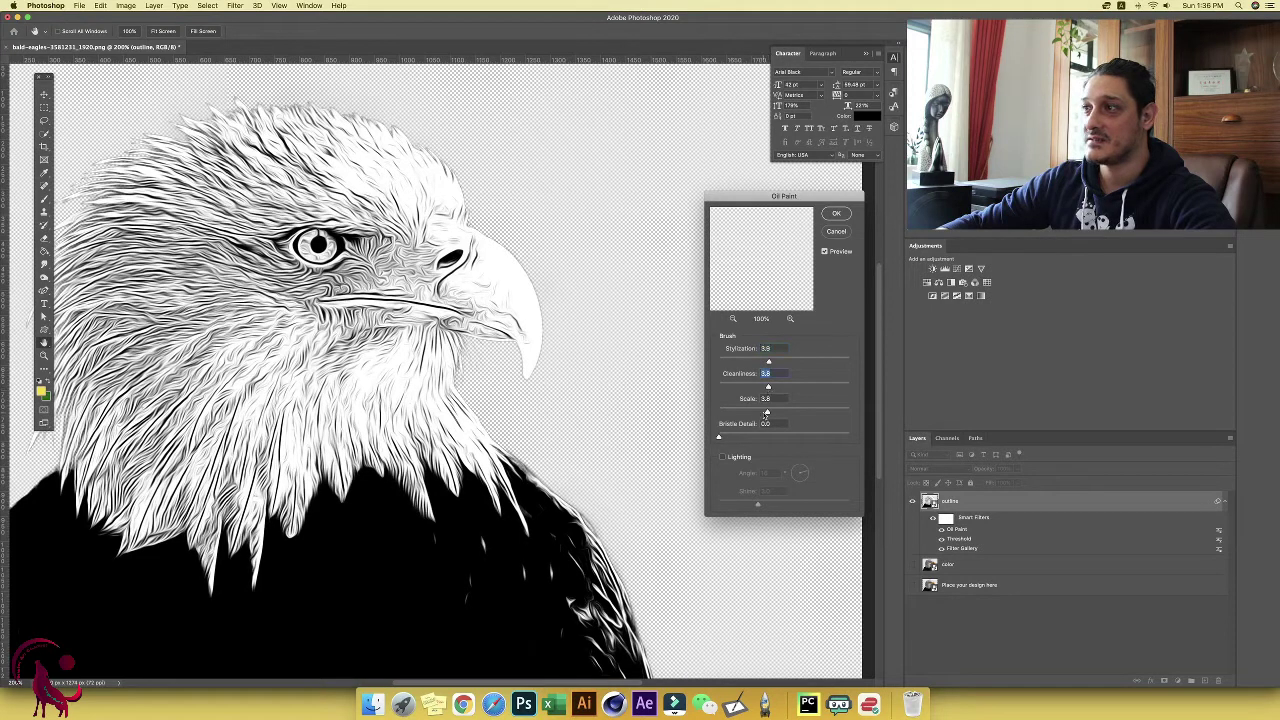
left_click(729, 459)
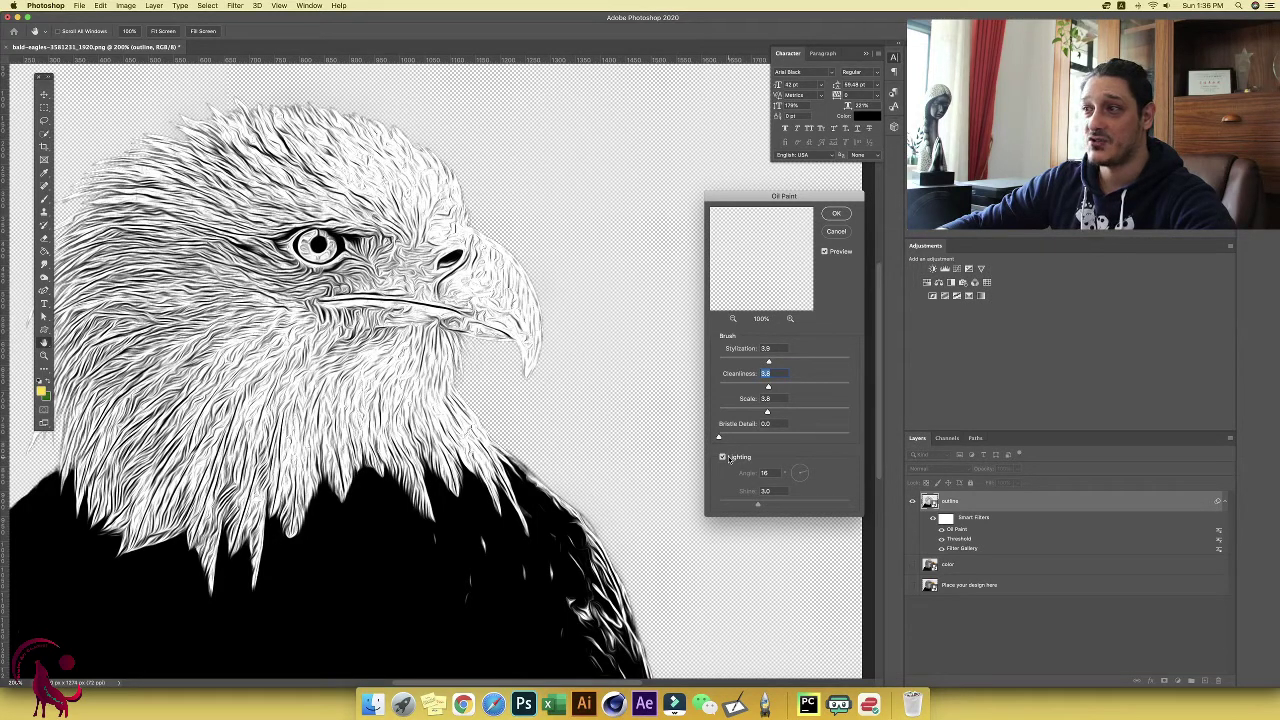
left_click(729, 459)
left_click(729, 459)
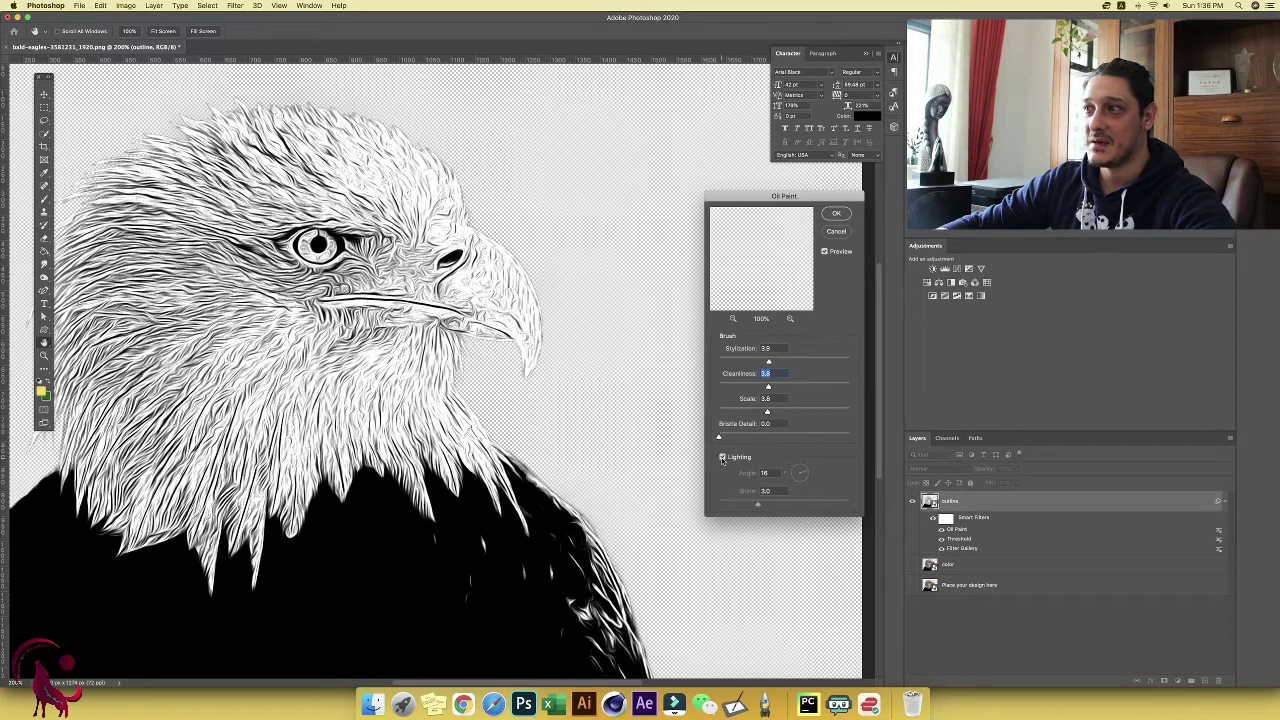
left_click(723, 459)
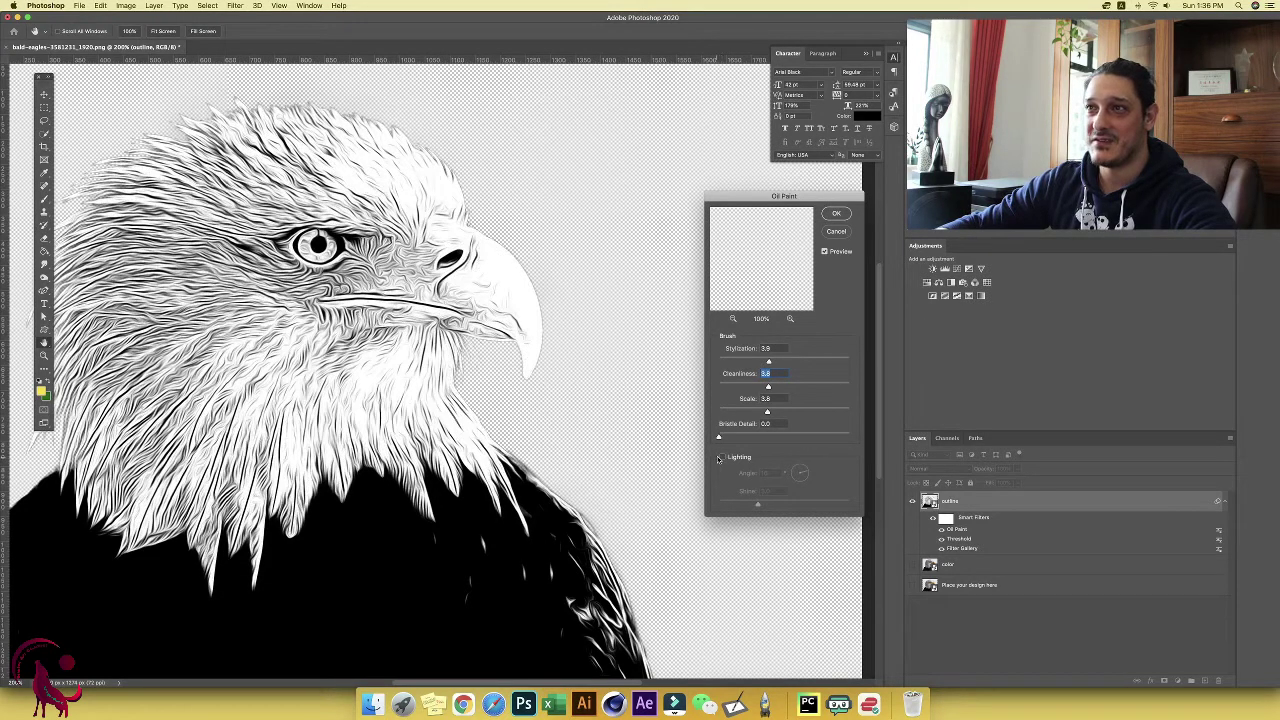
key("Up")
mouse_move(767, 385)
left_mouse_down()
mouse_move(721, 390)
mouse_move(757, 391)
left_mouse_up()
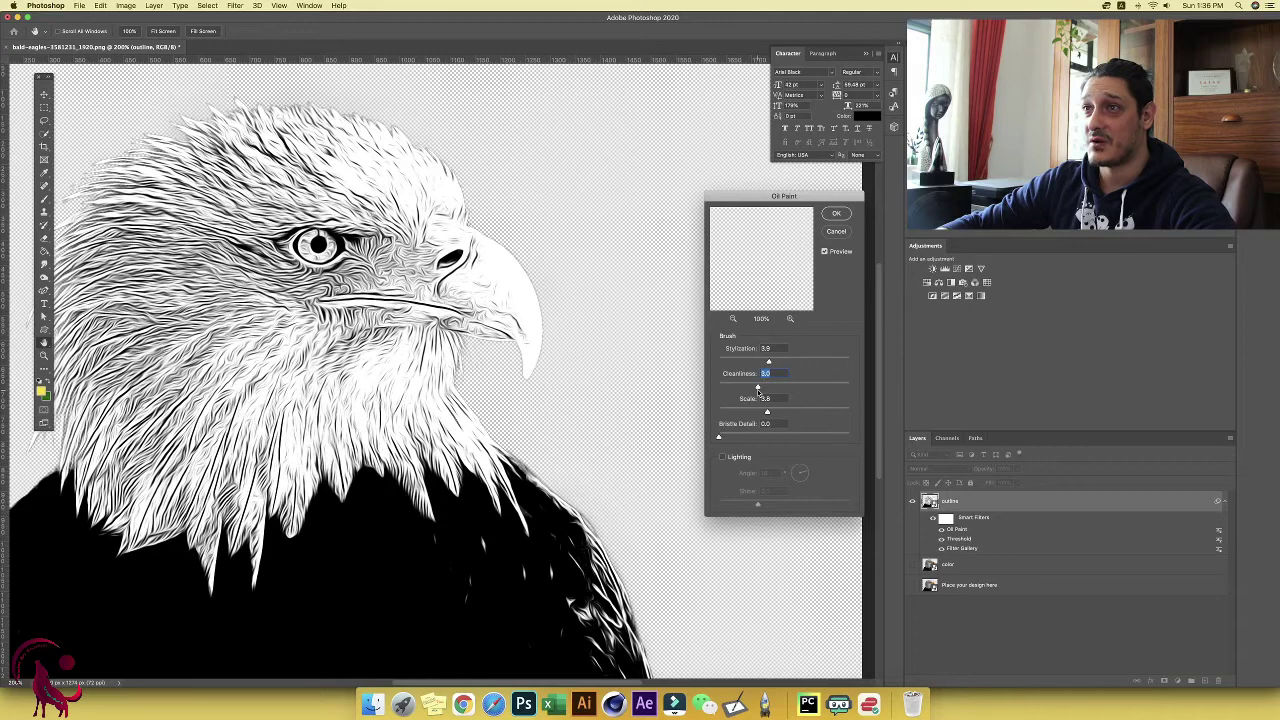
left_click(838, 214)
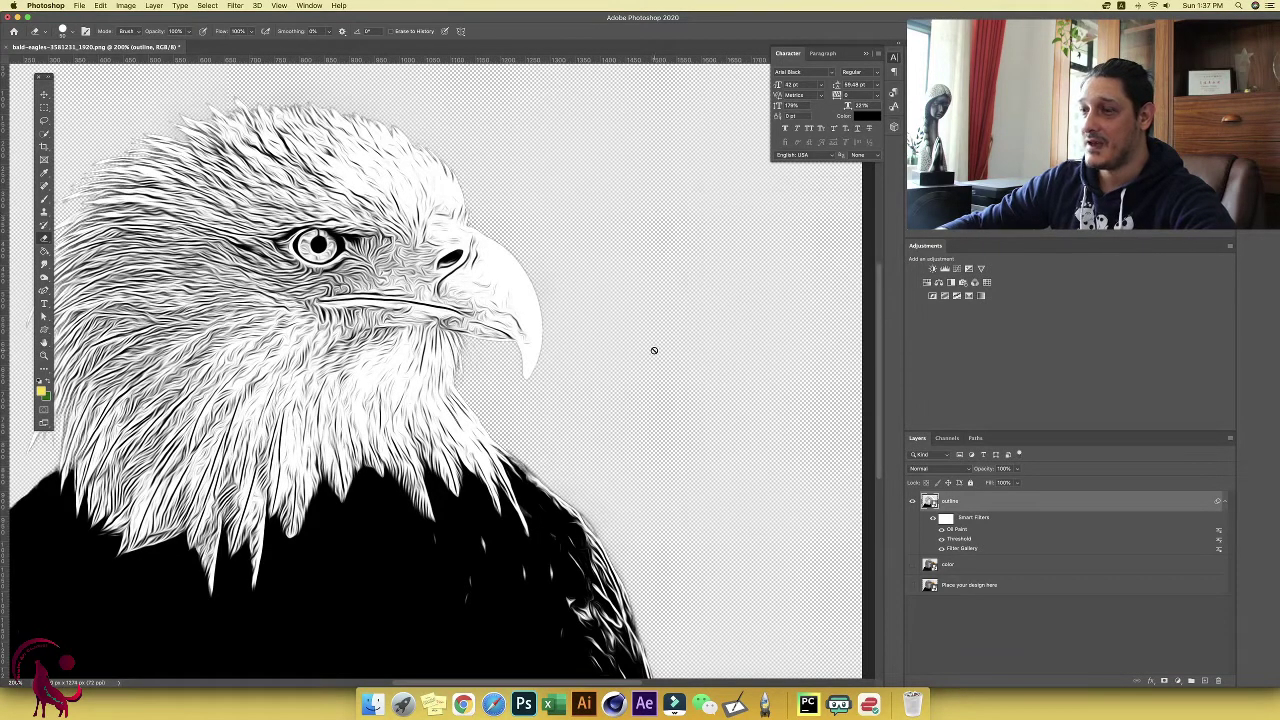
Step: Zoom out to the whole image, hide the outline layer, and show and select the color layer
key("z")
left_click_drag(571, 357, 515, 377)
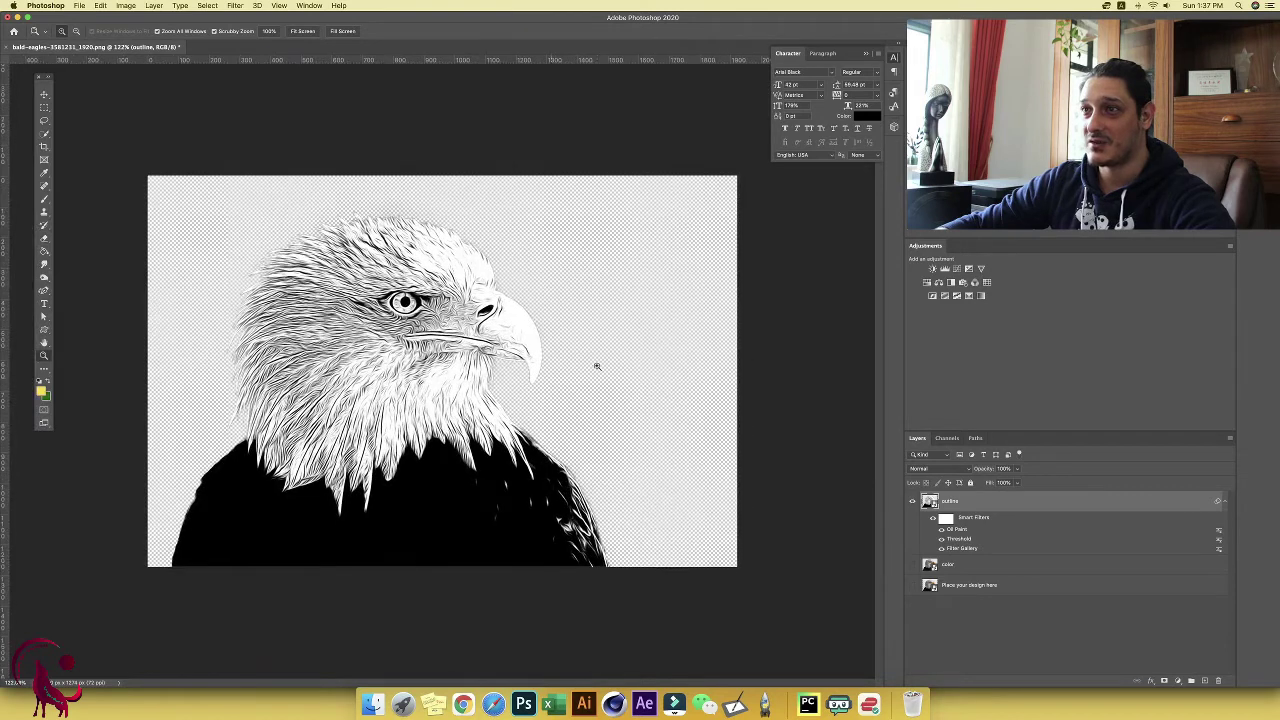
key("b")
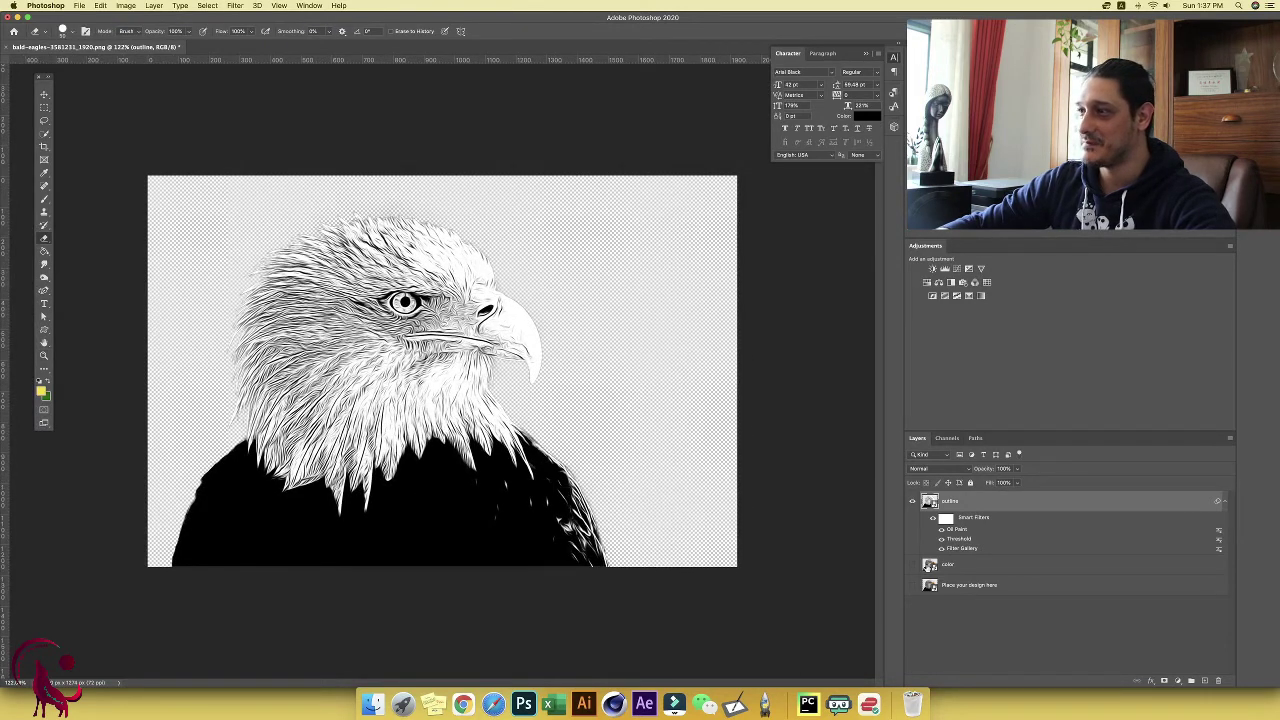
left_click(912, 502)
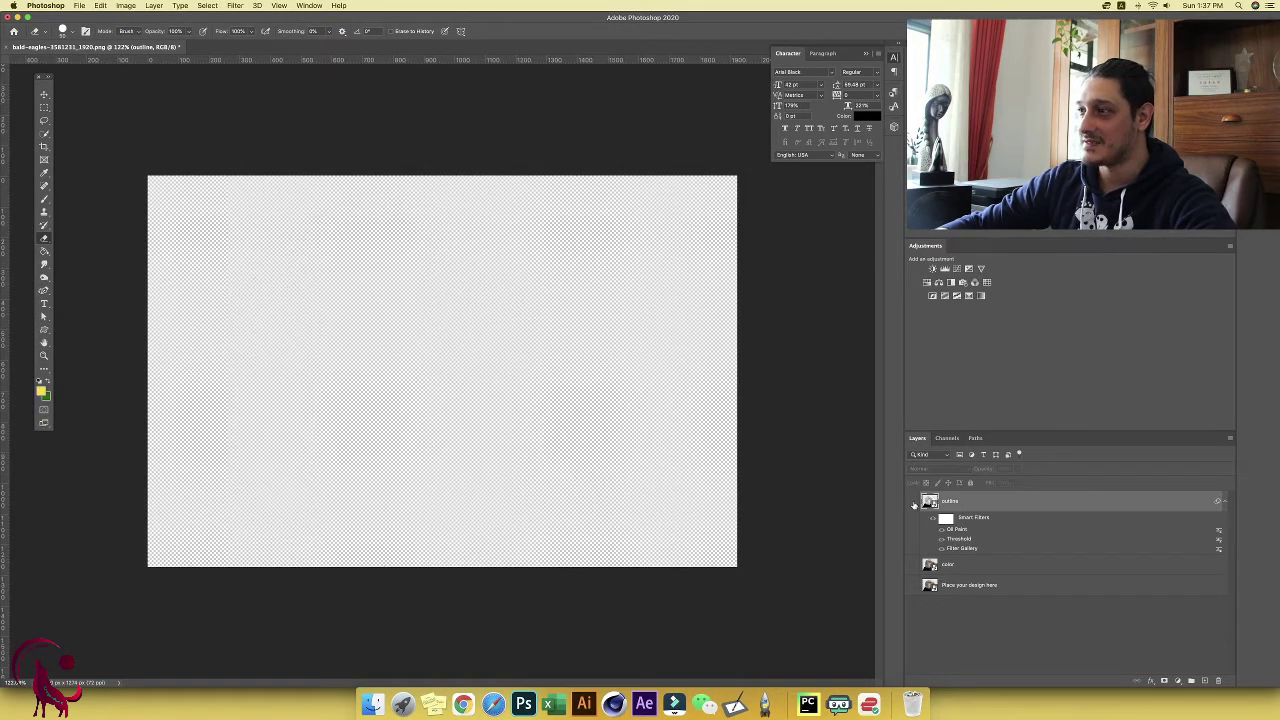
left_click(911, 566)
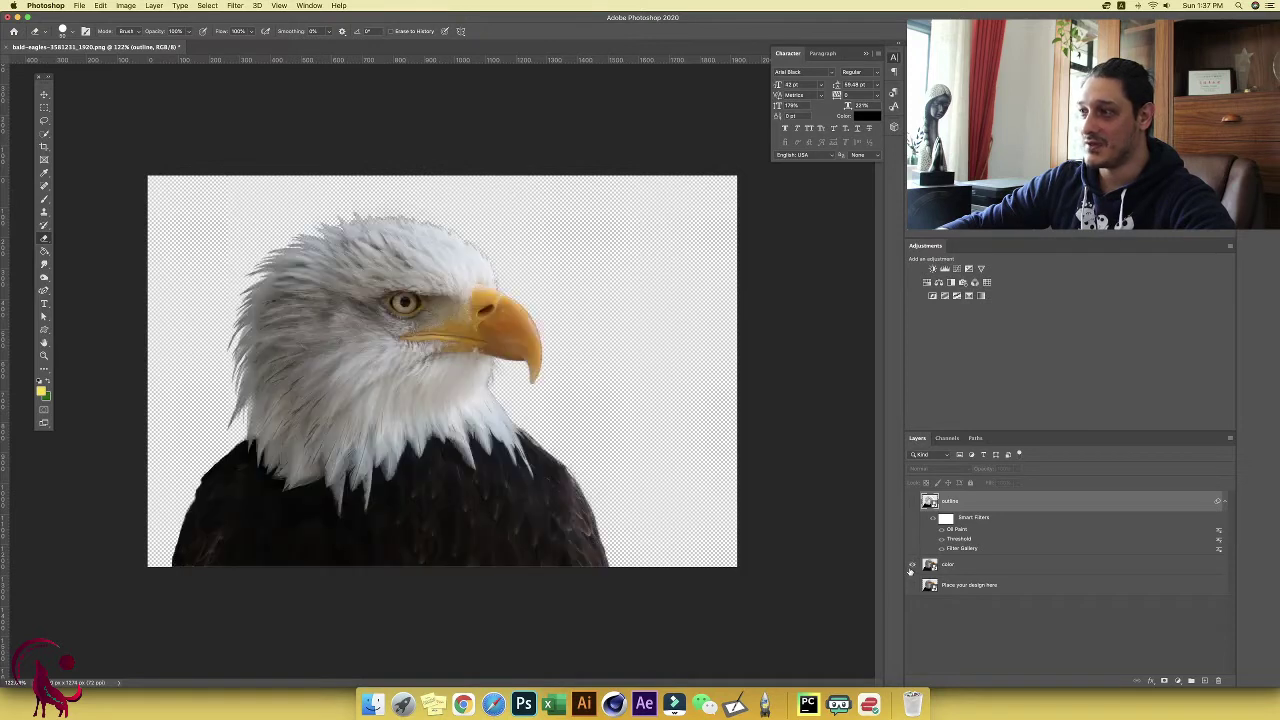
left_click(970, 569)
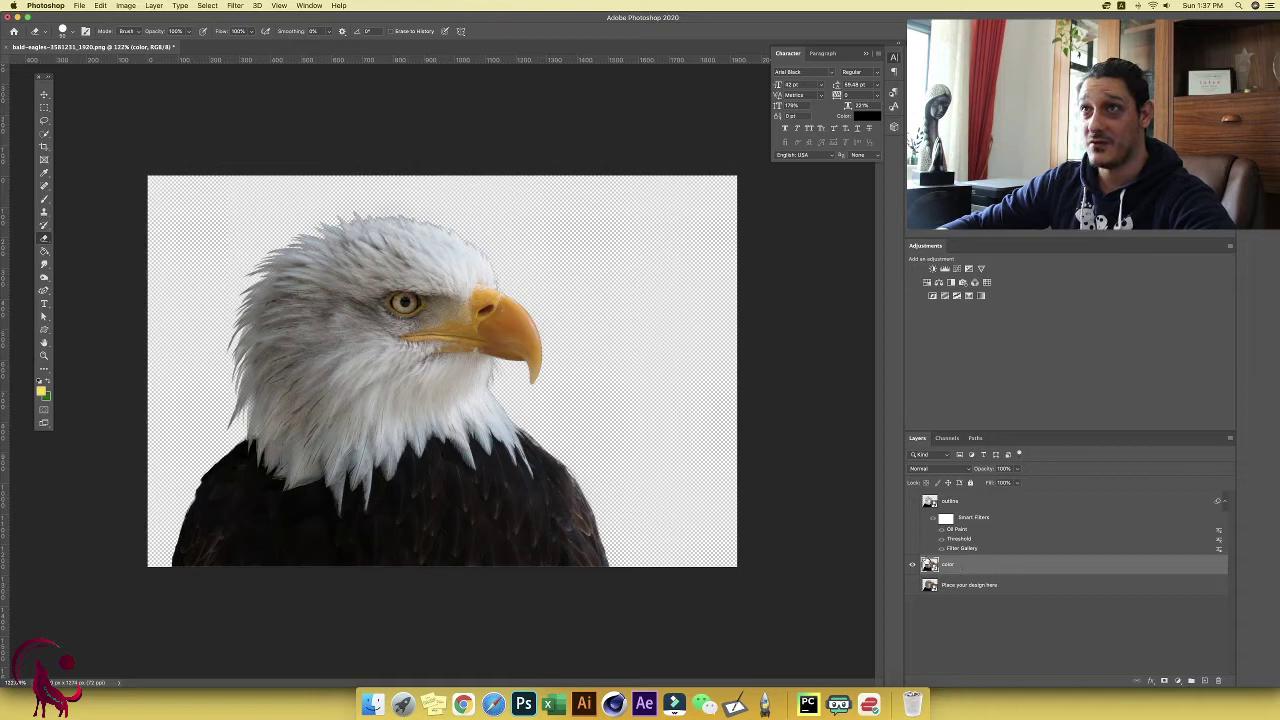
Step: Apply Filter Gallery Poster Edges to the color layer with edge thickness 0 and edge intensity 0
left_click(235, 5)
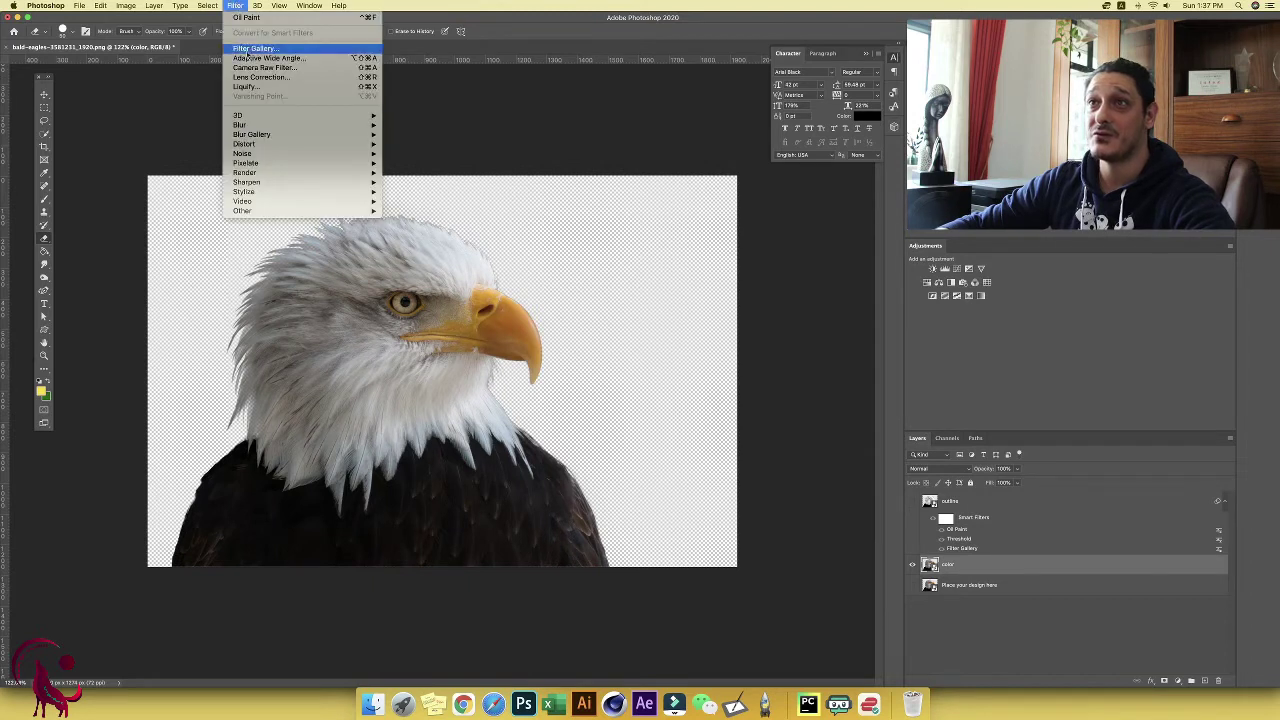
mouse_move(274, 191)
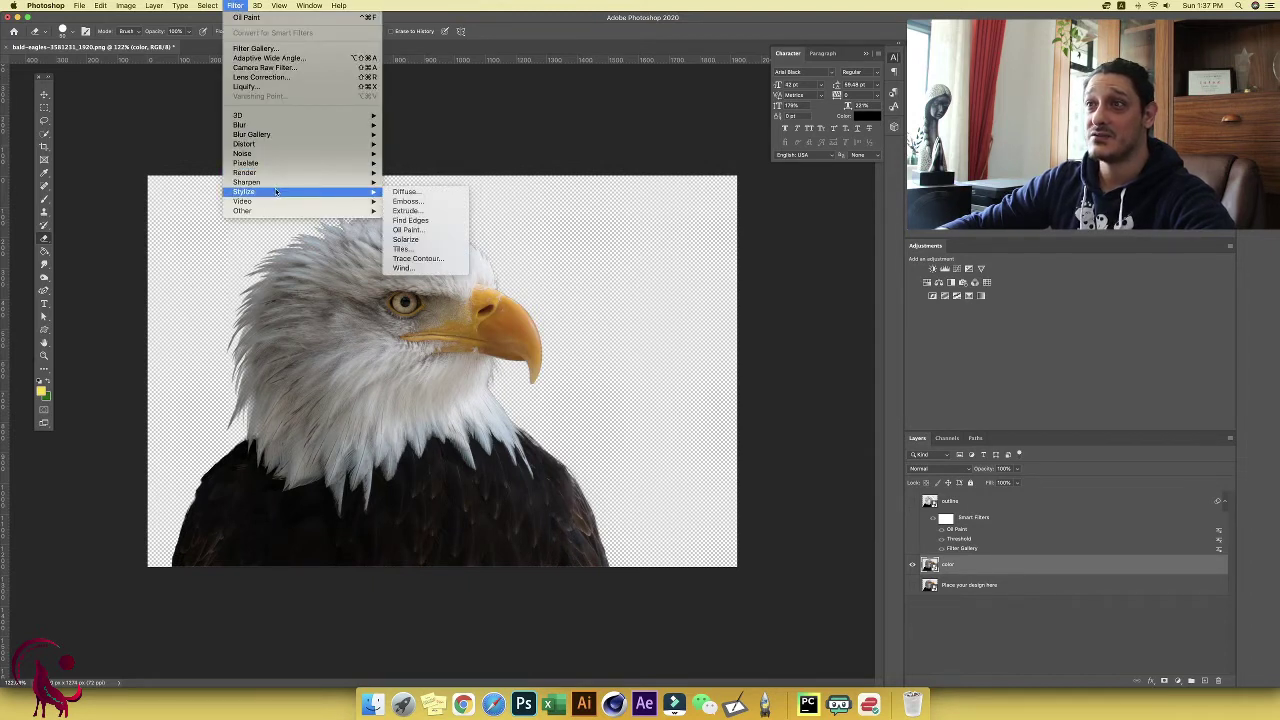
left_click(256, 48)
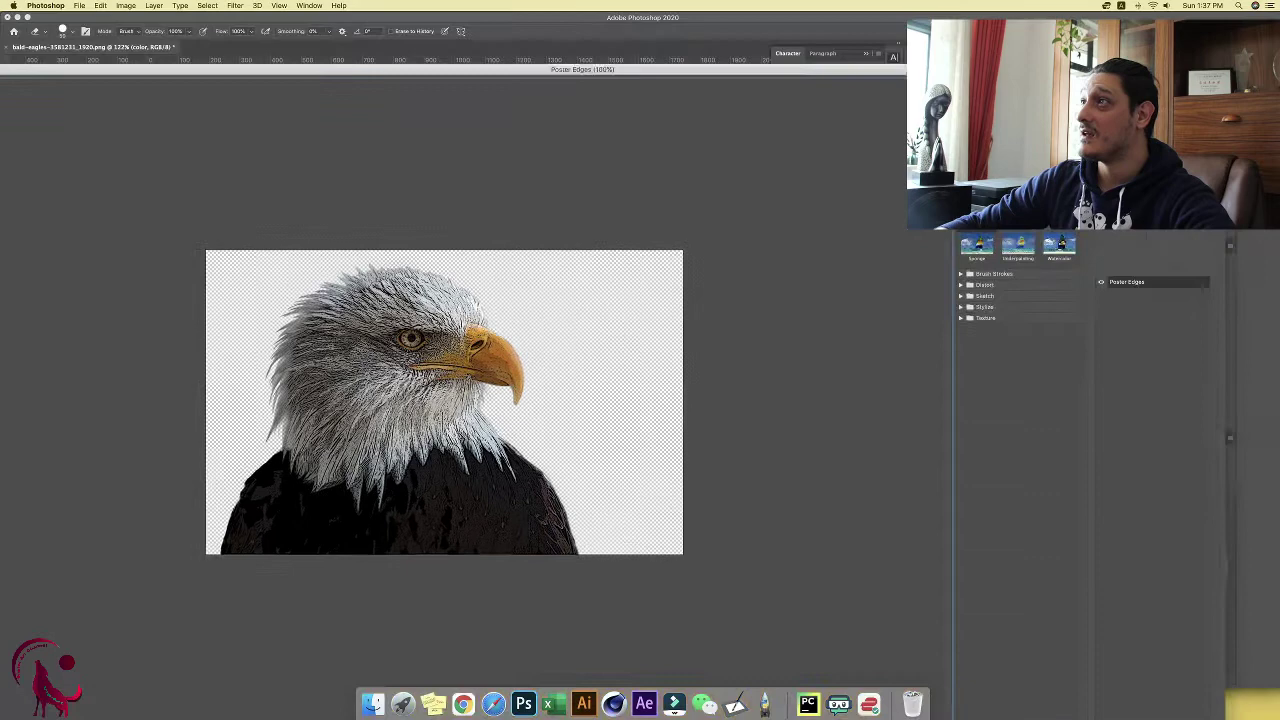
left_click_drag(915, 78, 634, 331)
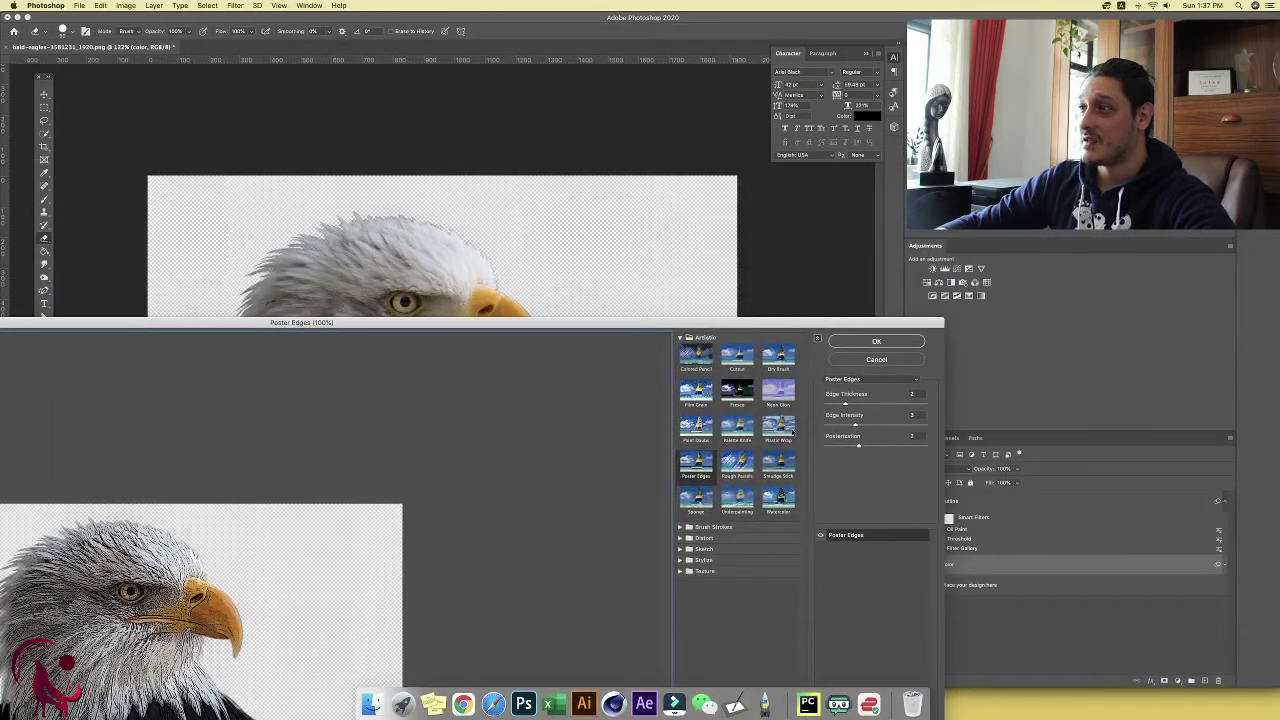
left_click_drag(845, 405, 795, 408)
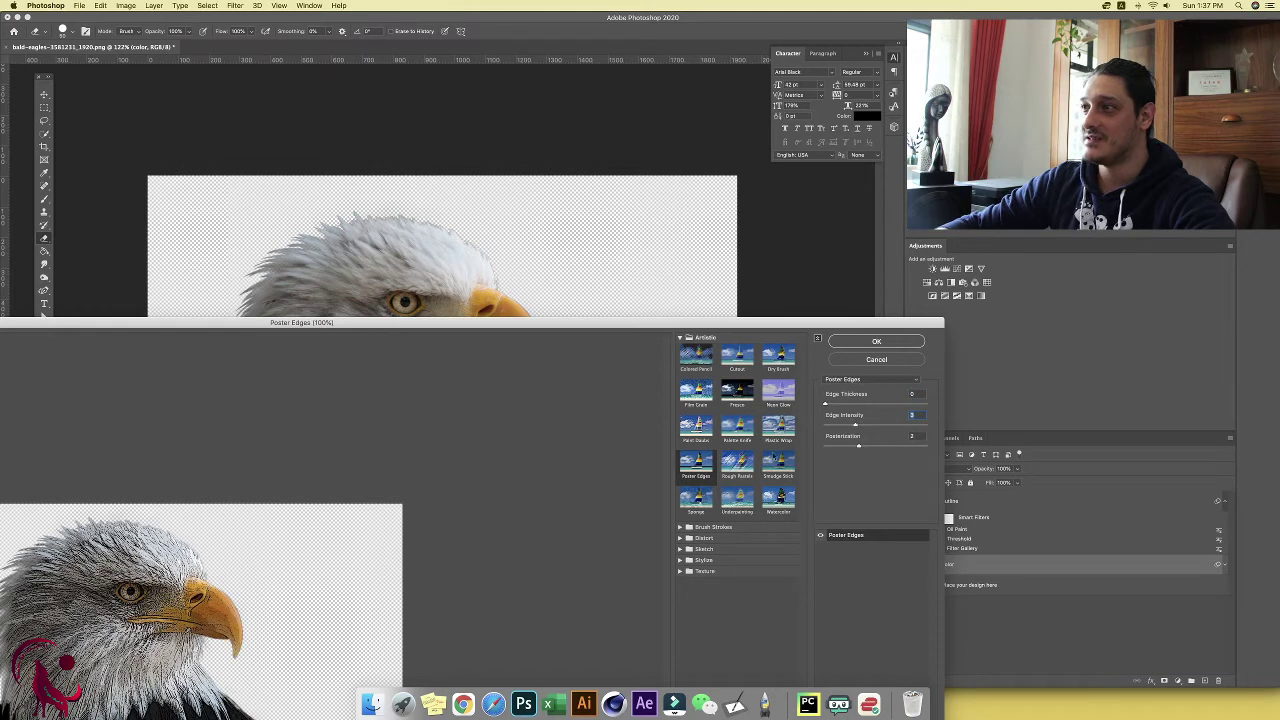
left_click_drag(853, 425, 822, 426)
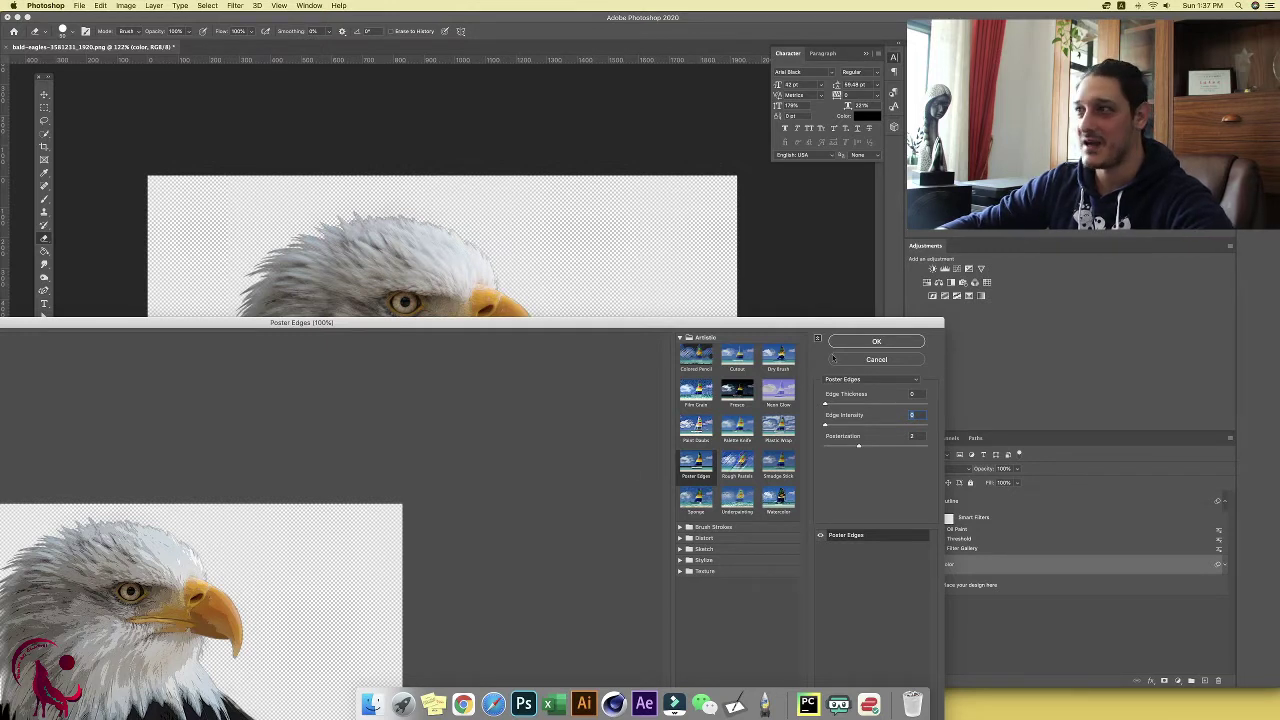
left_click(876, 341)
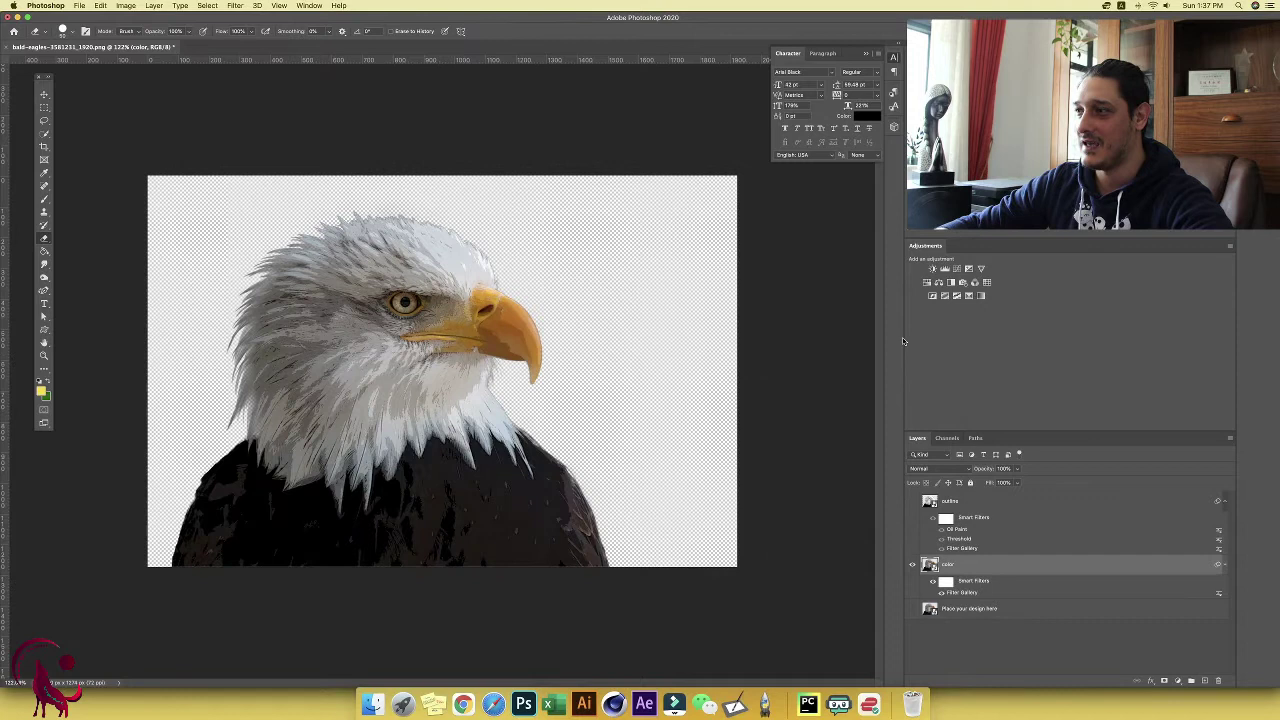
Step: Apply Filter > Stylize > Oil Paint to the color layer, accepting the dialog's current settings
left_click(233, 6)
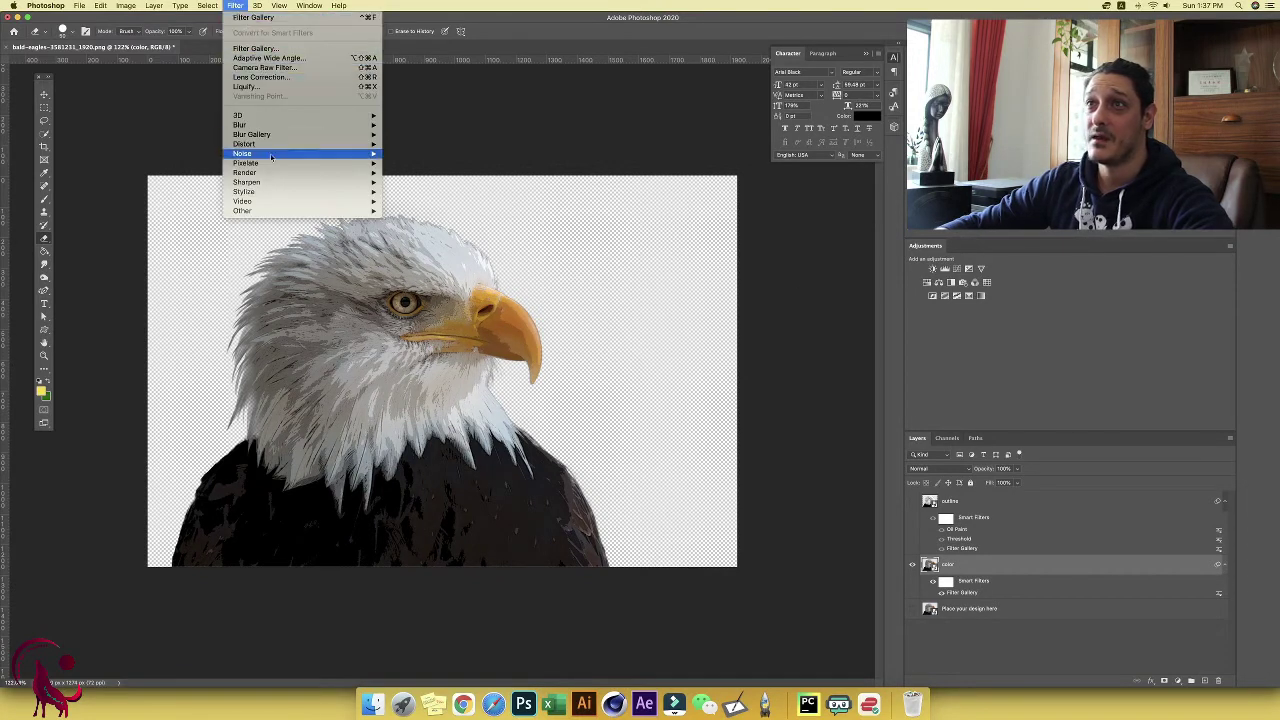
mouse_move(275, 194)
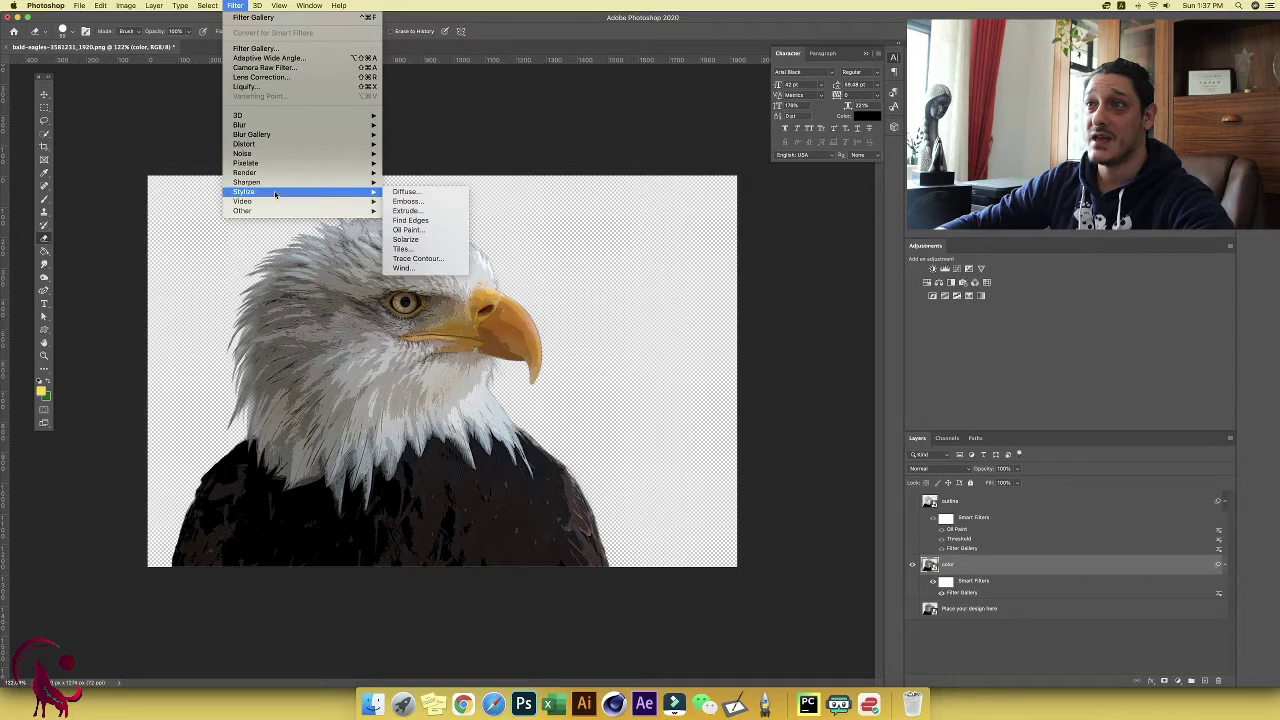
left_click(408, 229)
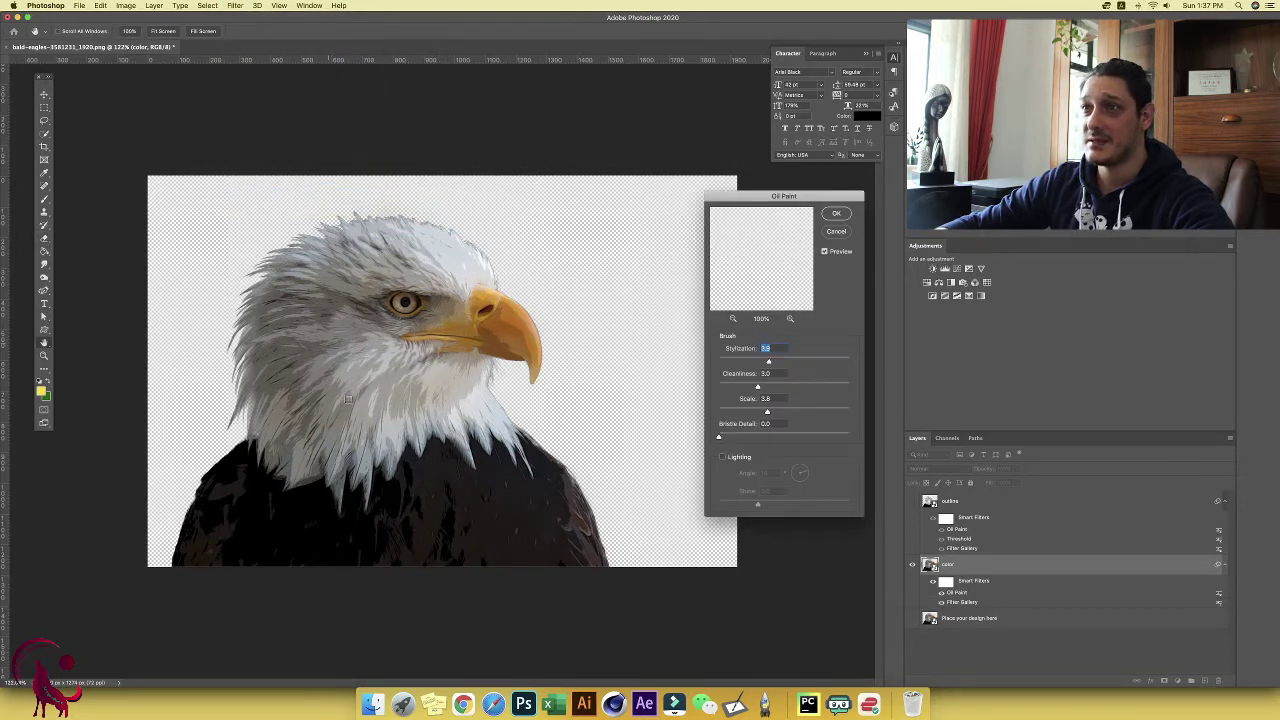
left_click(838, 215)
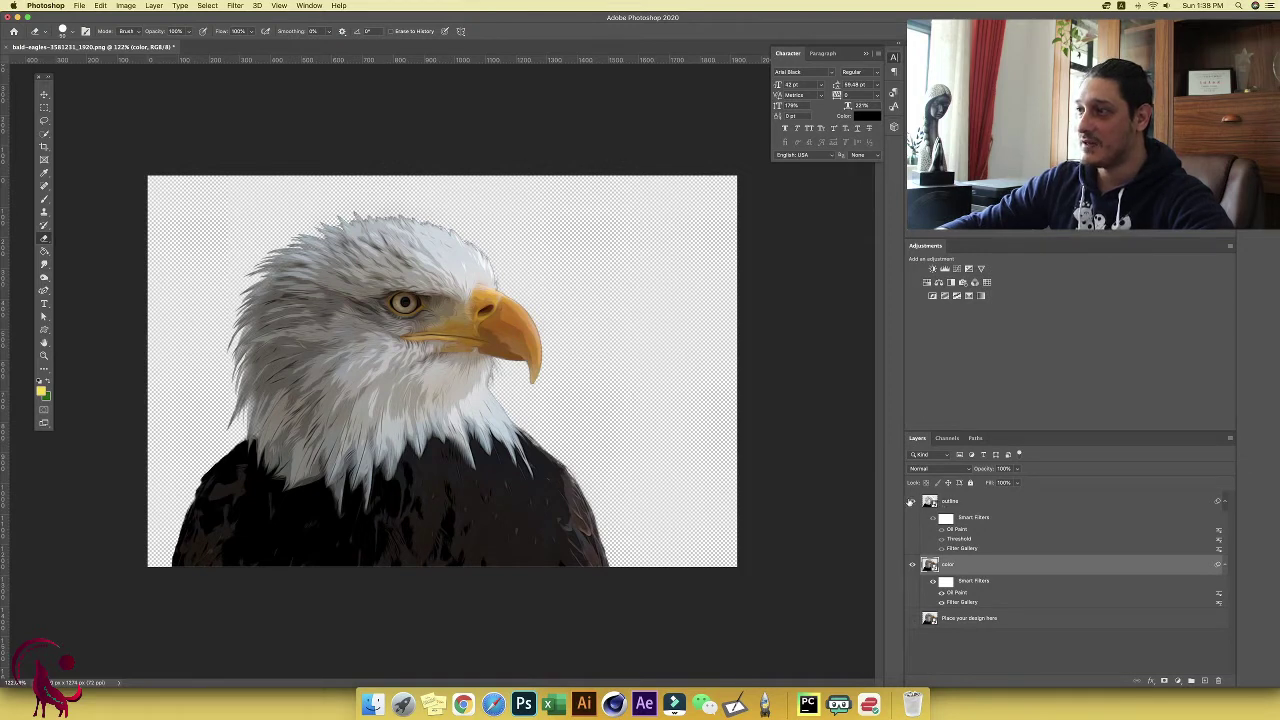
Step: Make the outline layer visible, select it, and set its blend mode to Multiply
left_click(911, 502)
left_click(940, 504)
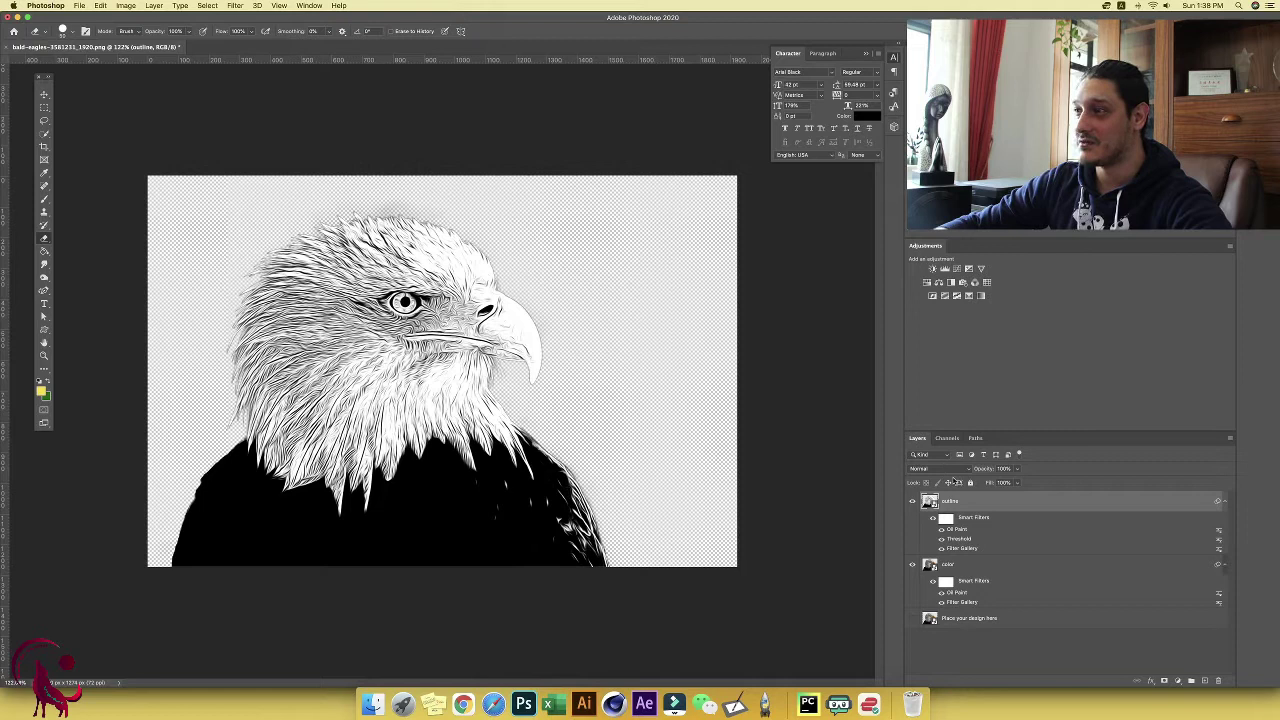
left_click(926, 469)
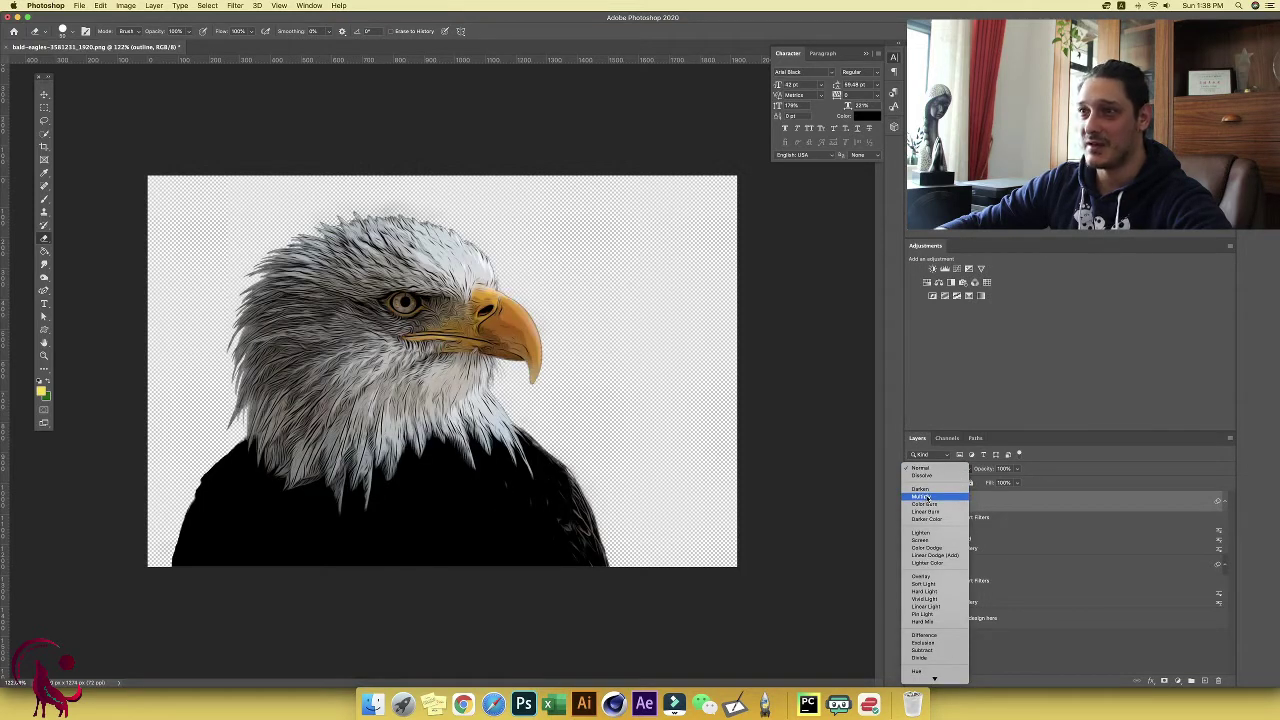
left_click(925, 497)
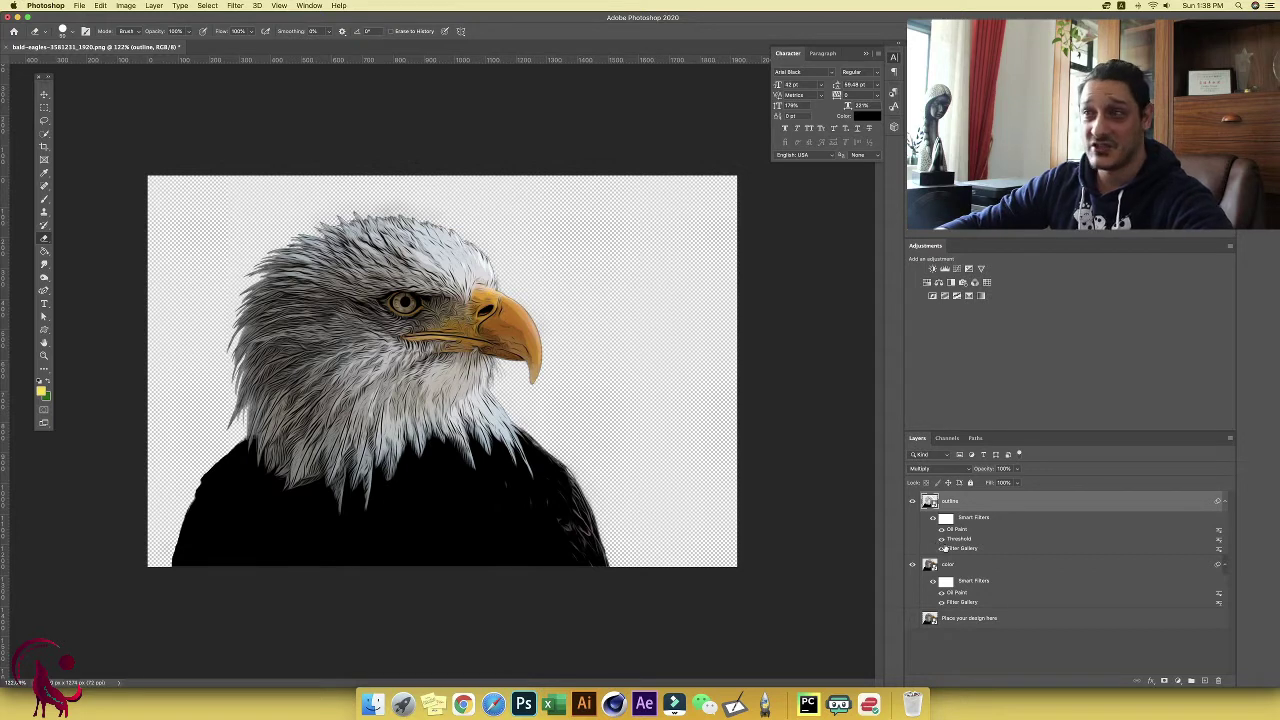
Step: Group the color and outline layers into a group named 'effect'
left_click(973, 566)
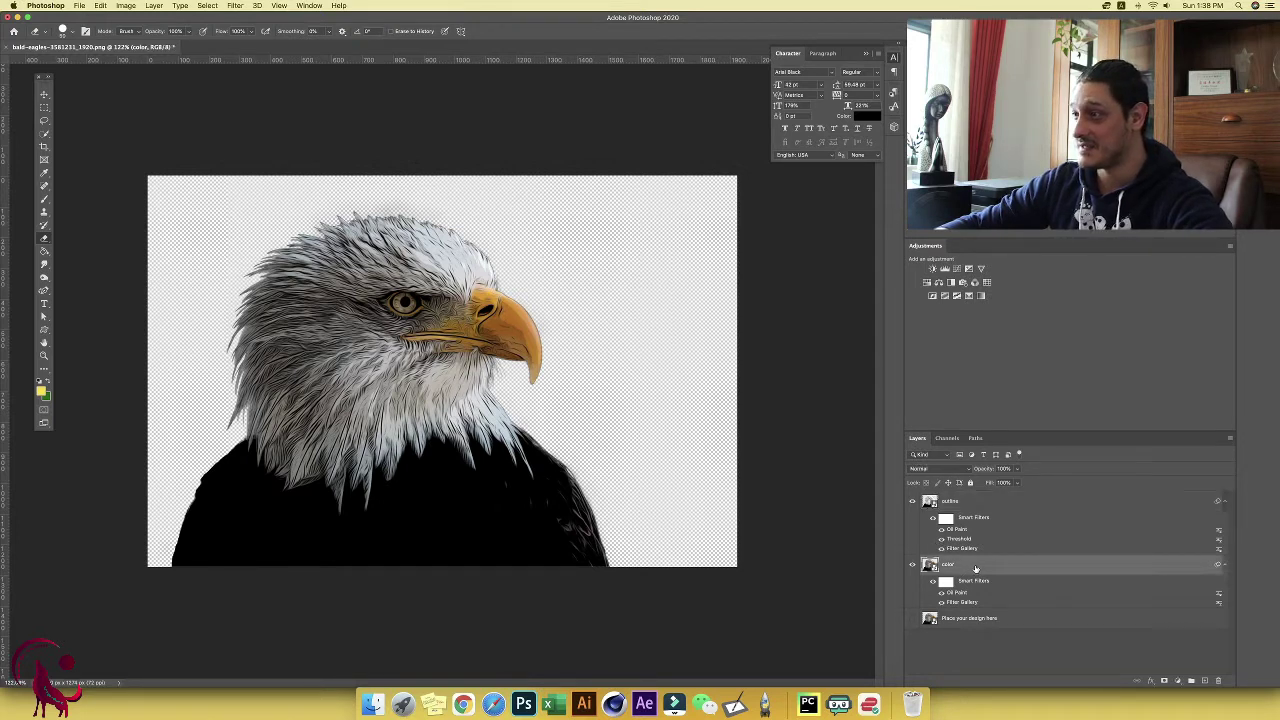
left_click(984, 505, "shift")
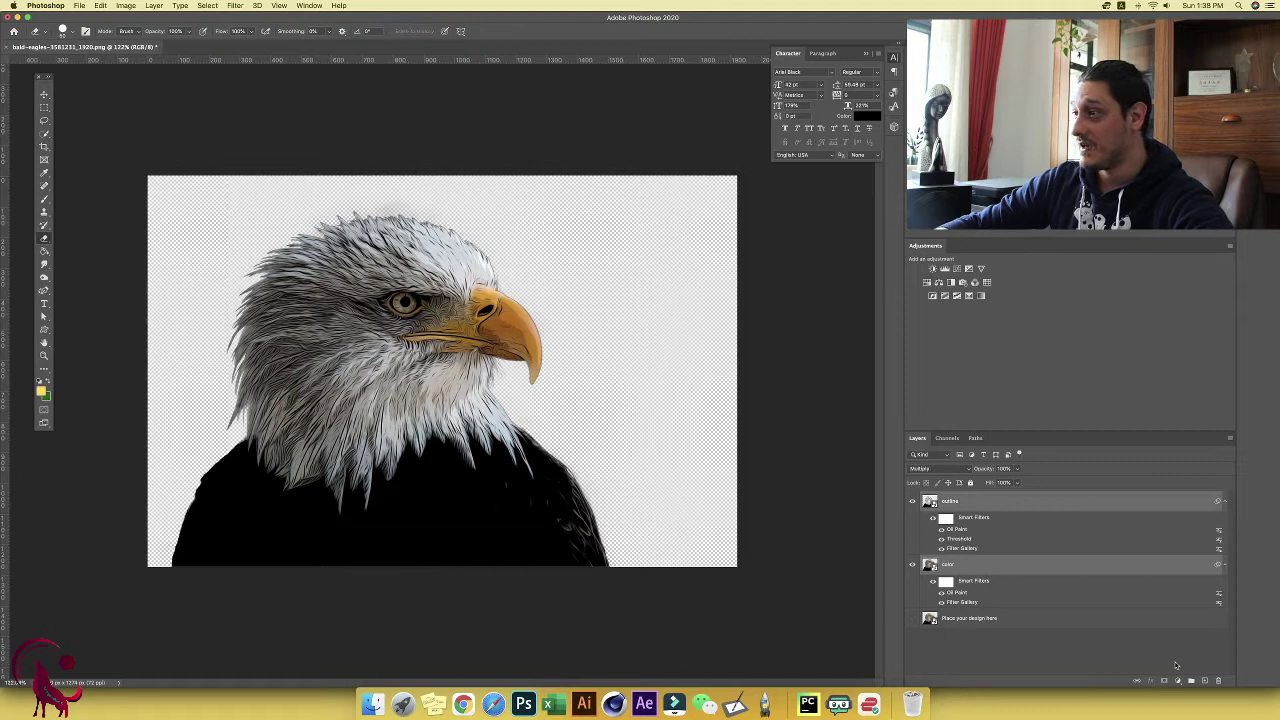
left_click(1190, 681)
double_click(948, 497)
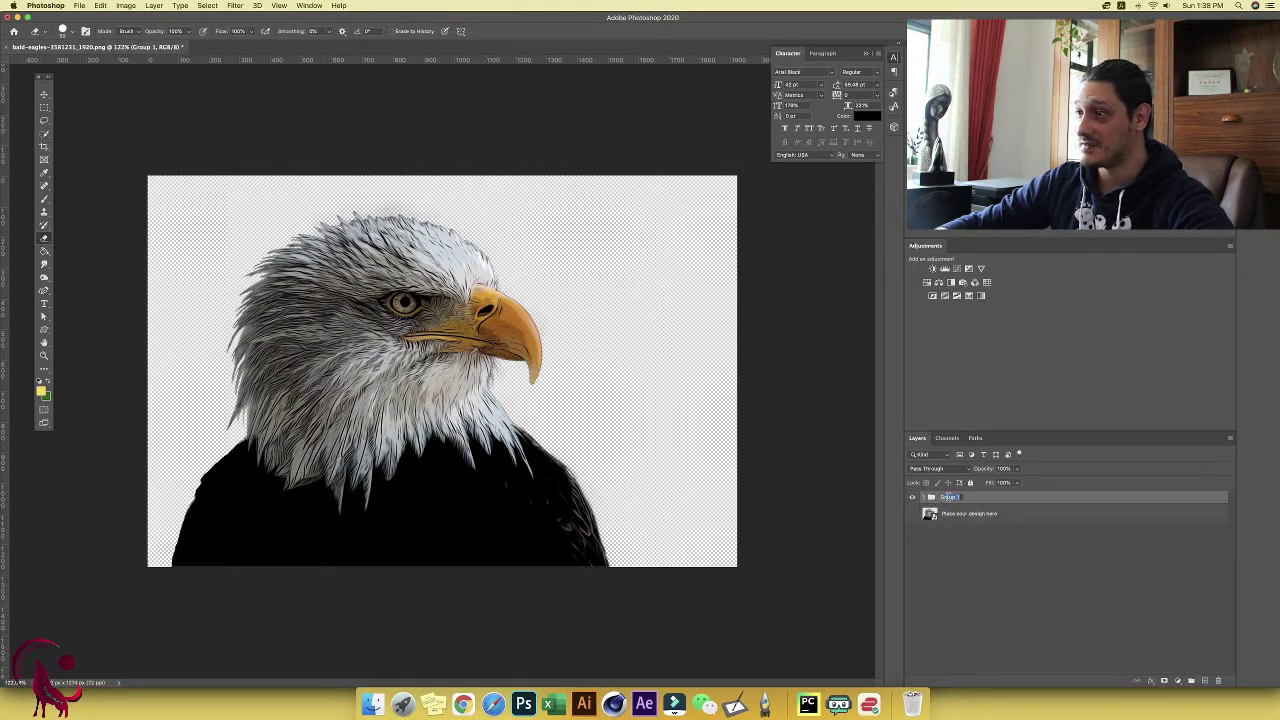
type("effect")
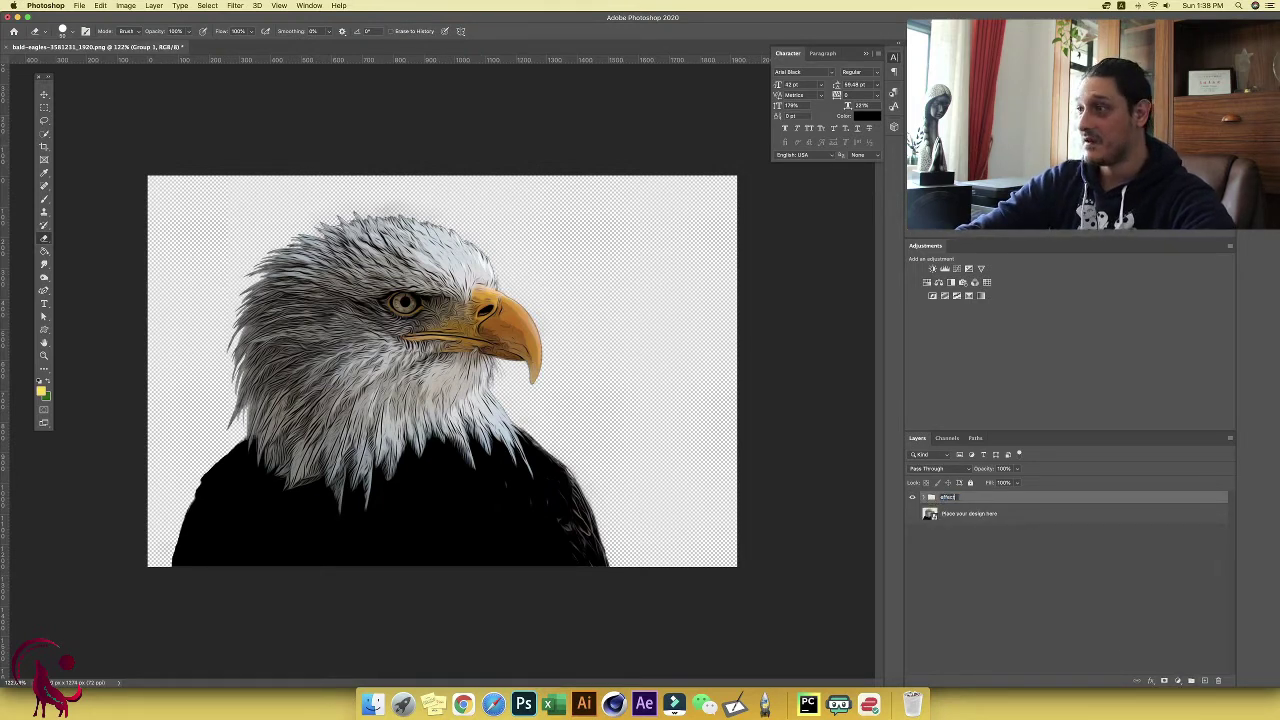
key("Return")
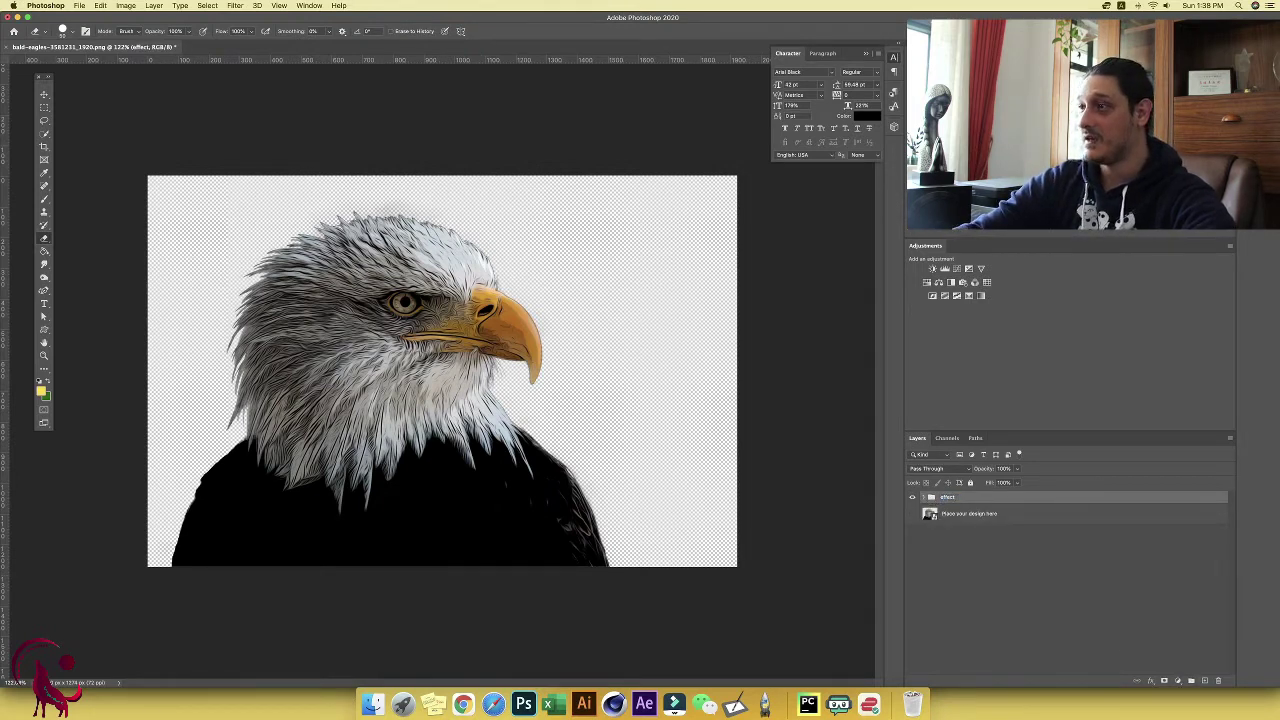
Step: Toggle the effect group off and on to compare the eagle, then expand the group
left_click(912, 498)
left_click(914, 514)
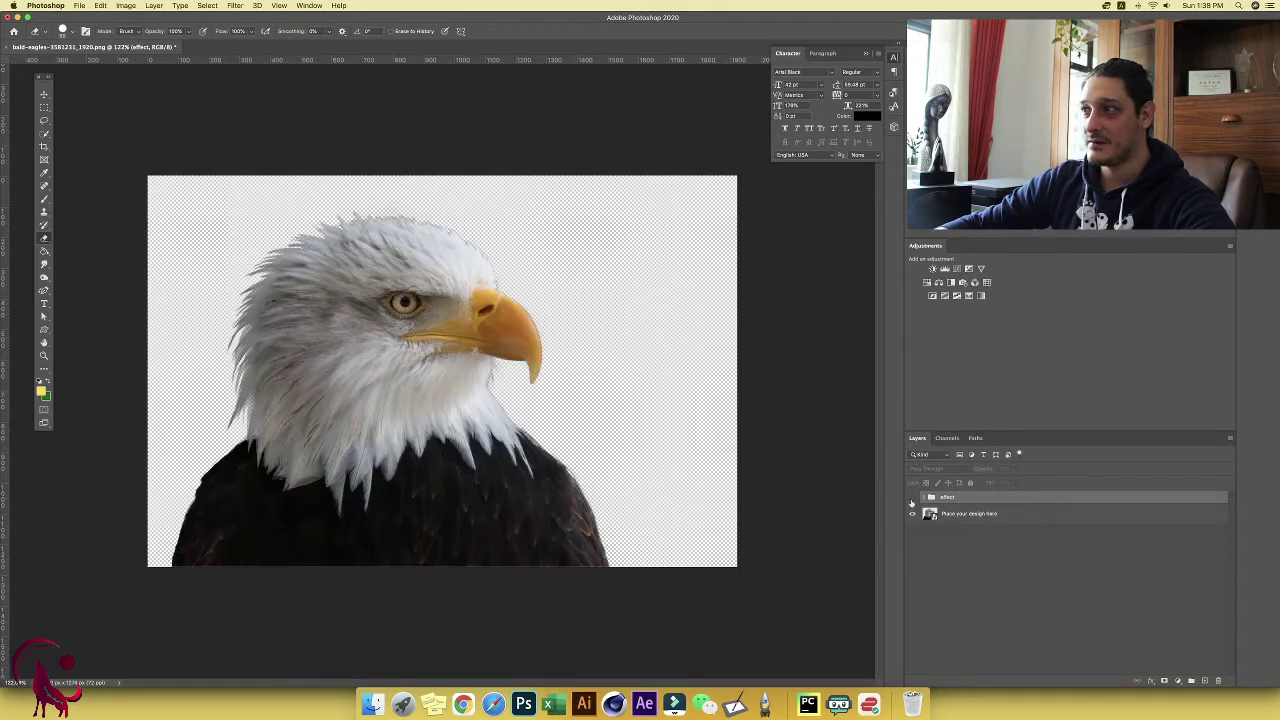
left_click(912, 498)
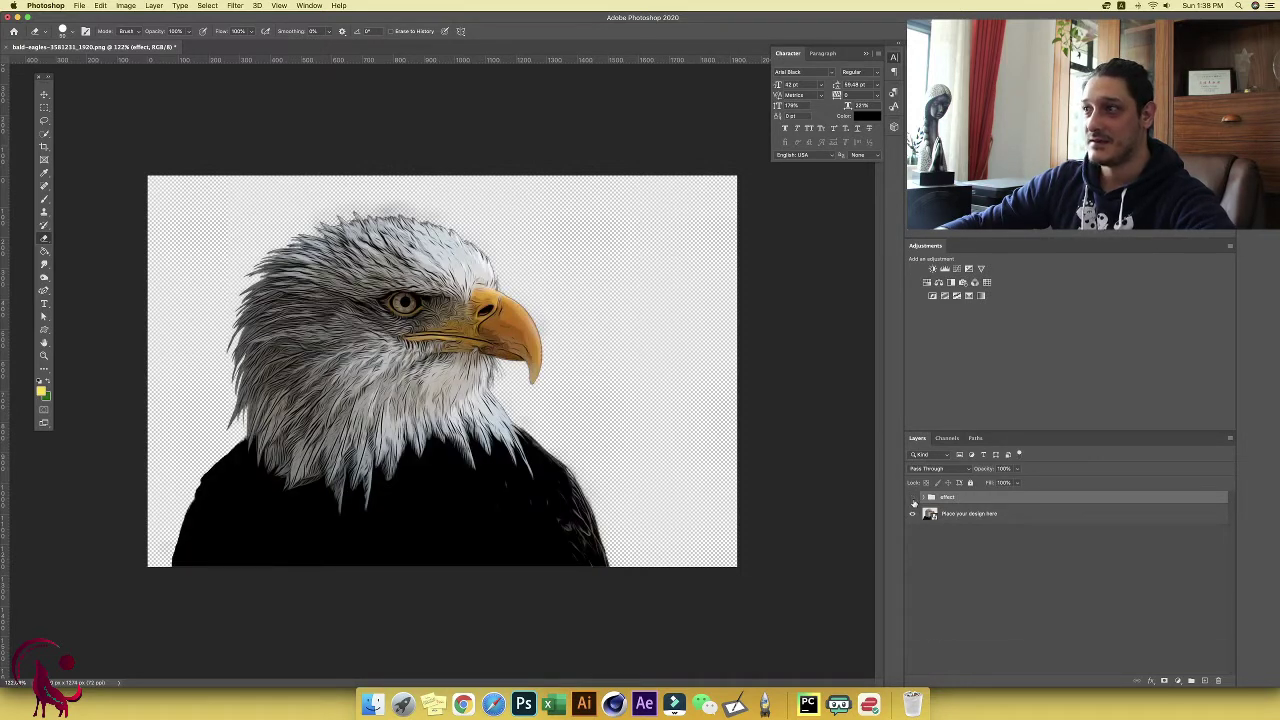
left_click(923, 497)
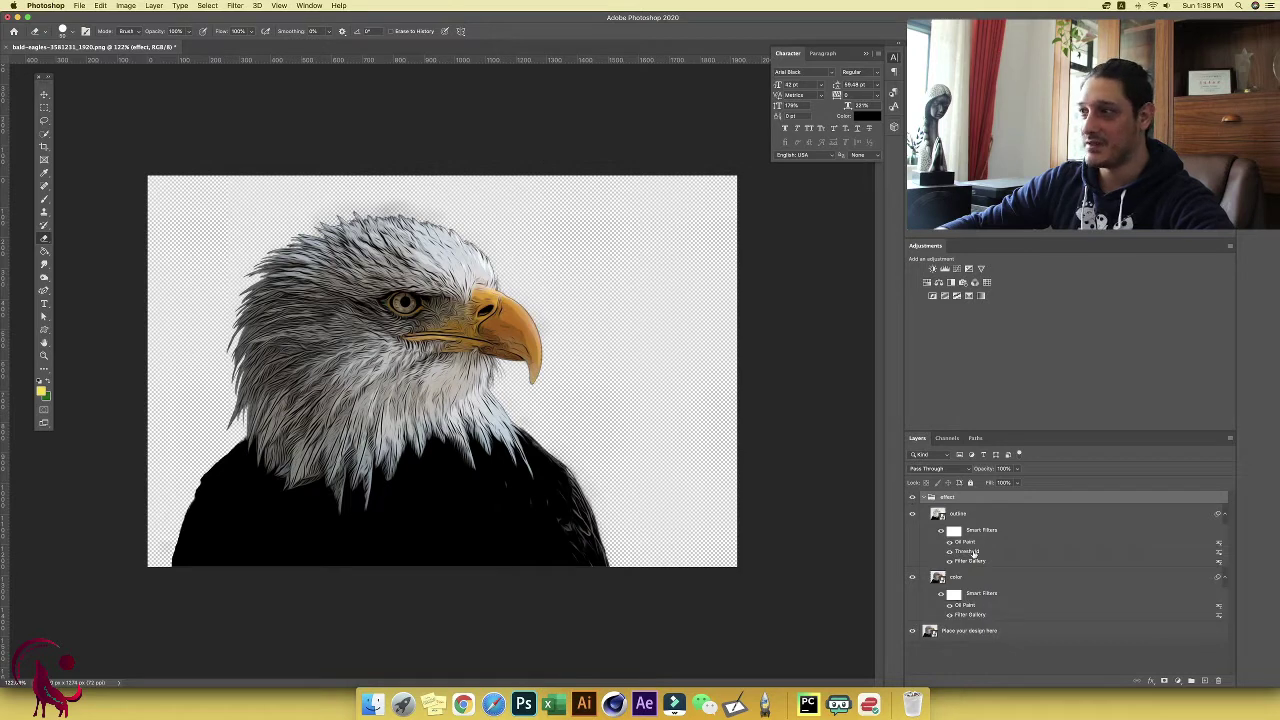
Step: Drop the outline layer's Threshold smart filter to about 15, then collapse the effect group
double_click(968, 551)
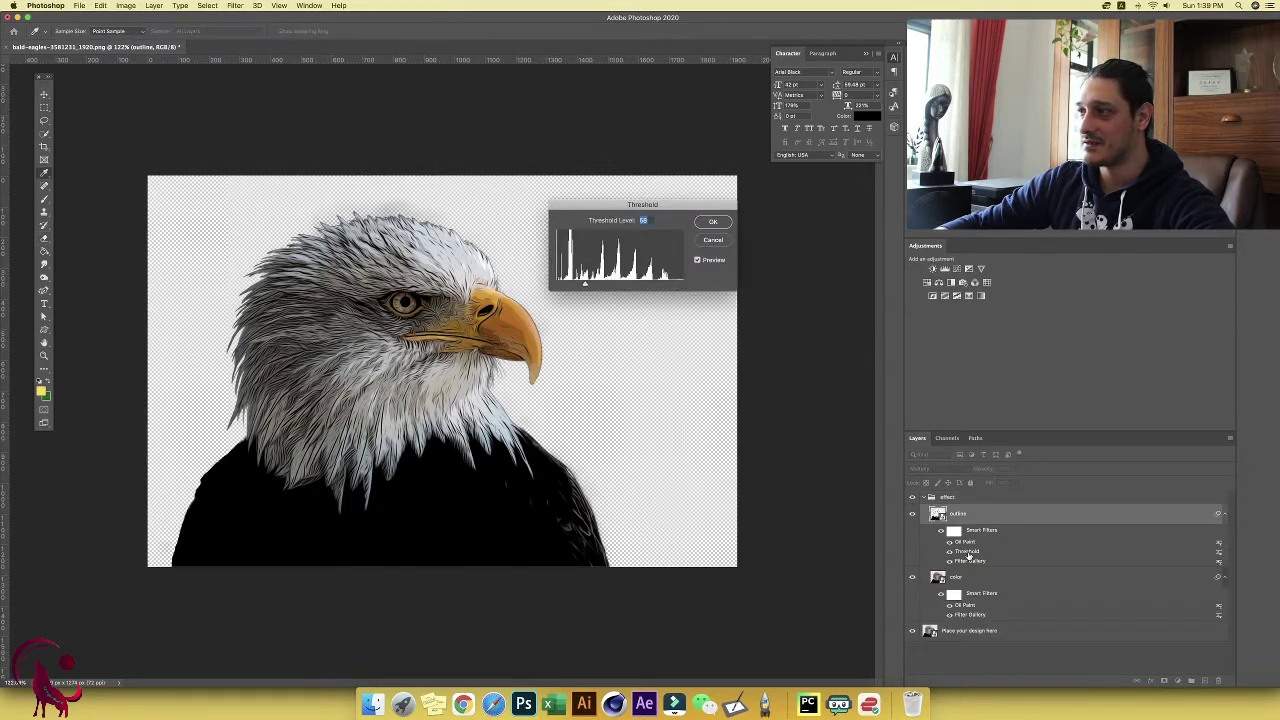
left_click_drag(585, 287, 568, 286)
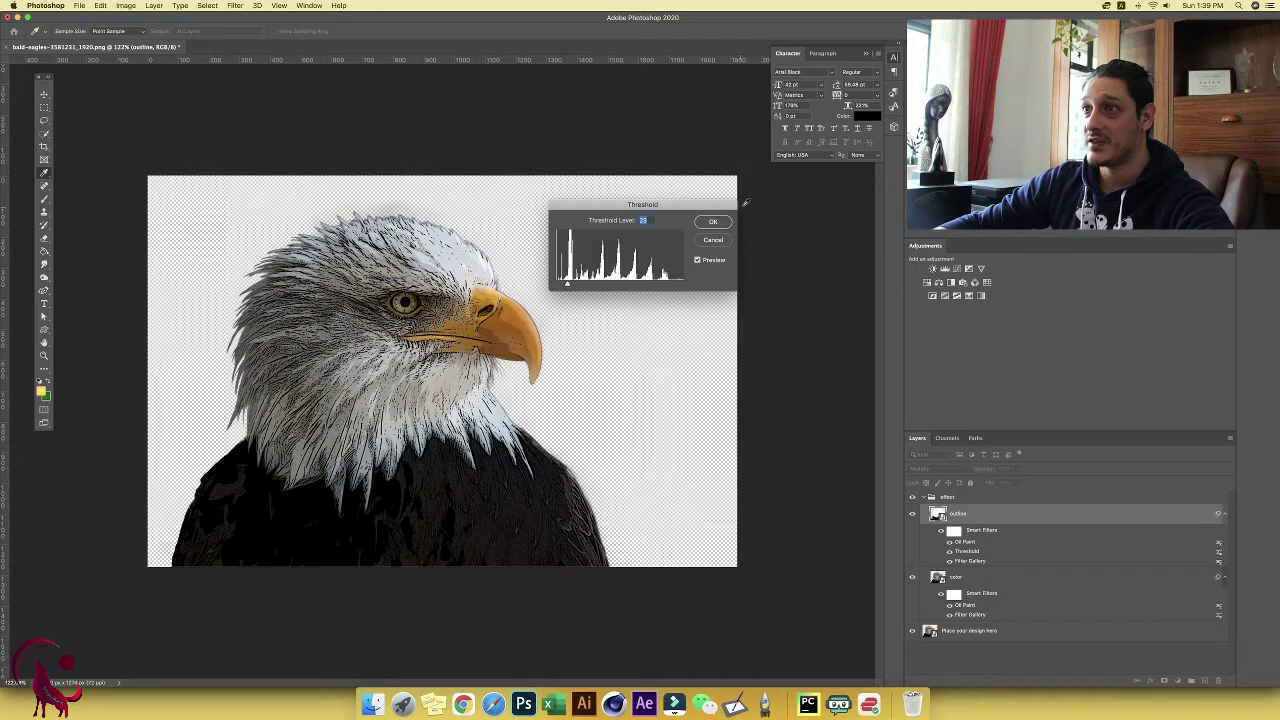
left_click(711, 221)
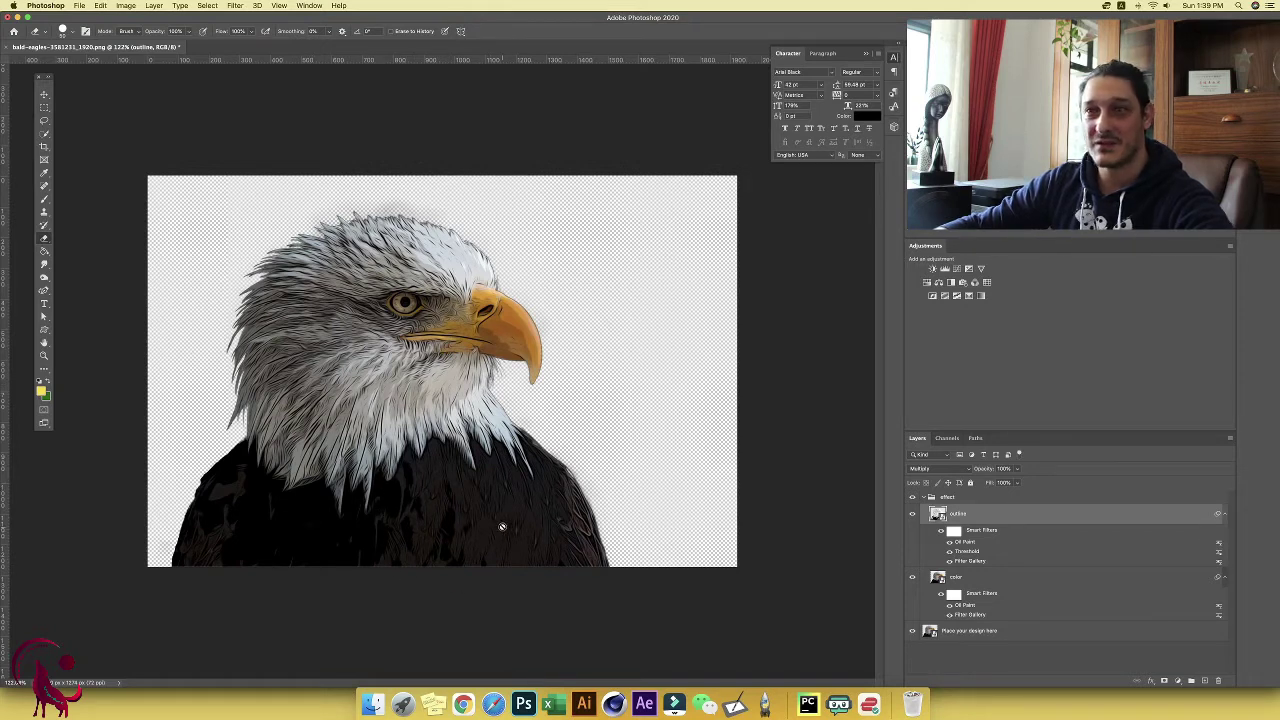
left_click(925, 497)
Step: Stamp a merged copy of the visible eagle into a new Layer 1, then open Finder's Downloads folder
left_click(1204, 680)
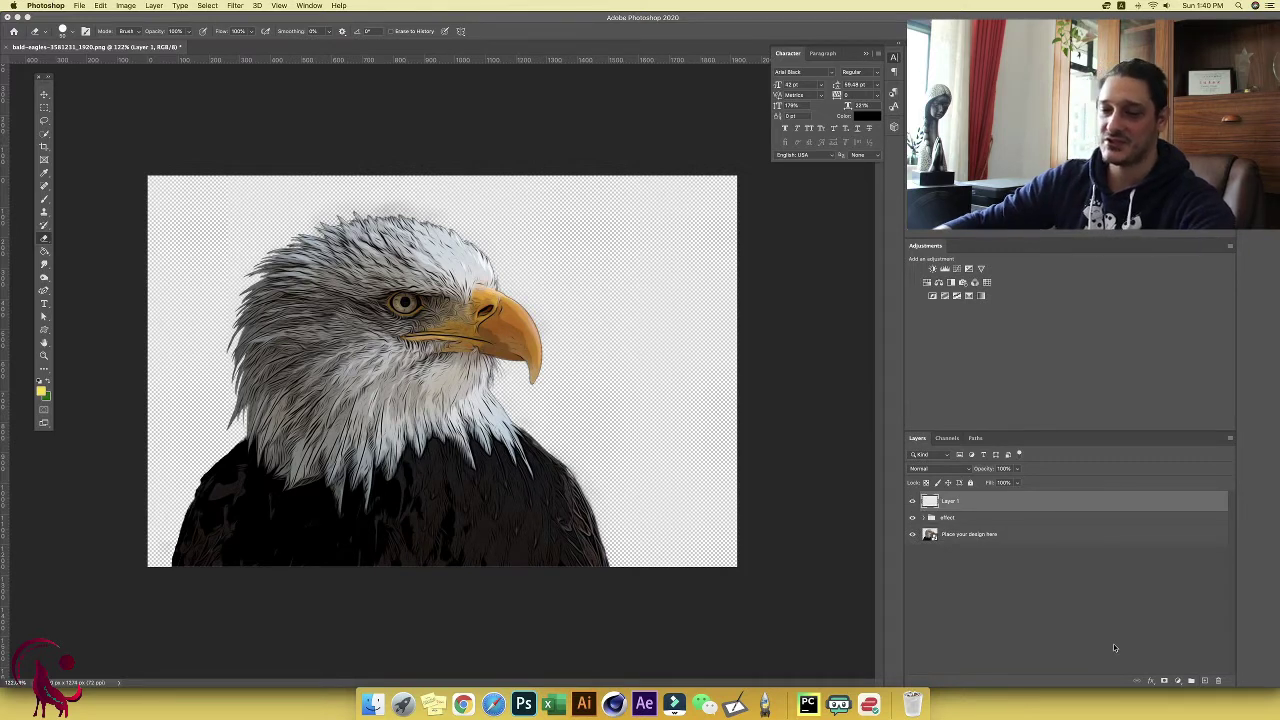
key("super+alt+shift+e")
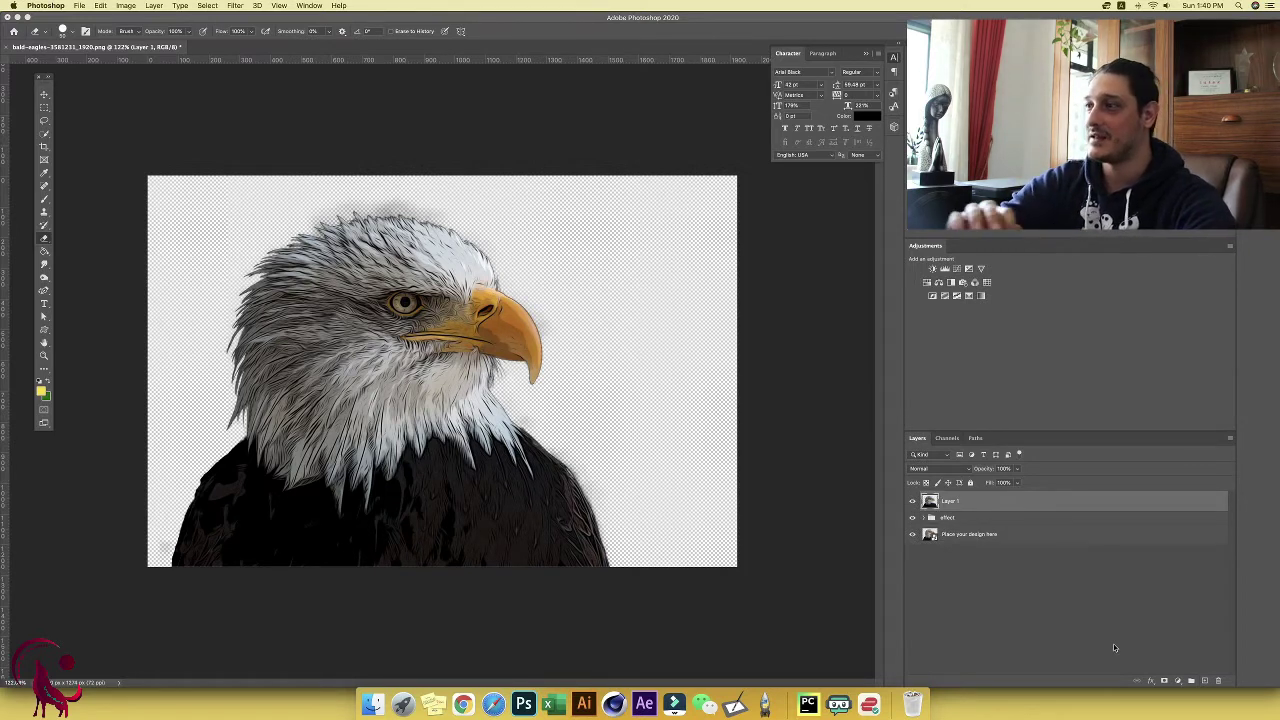
left_click(912, 503)
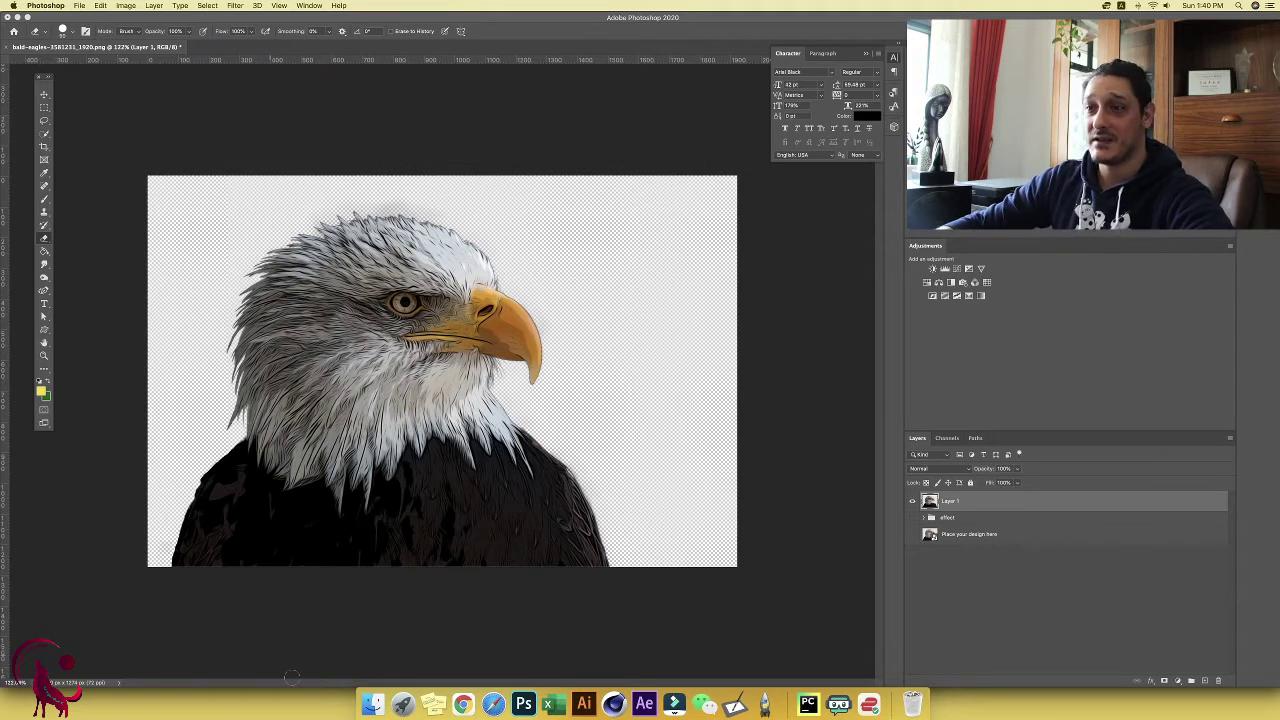
left_click(372, 704)
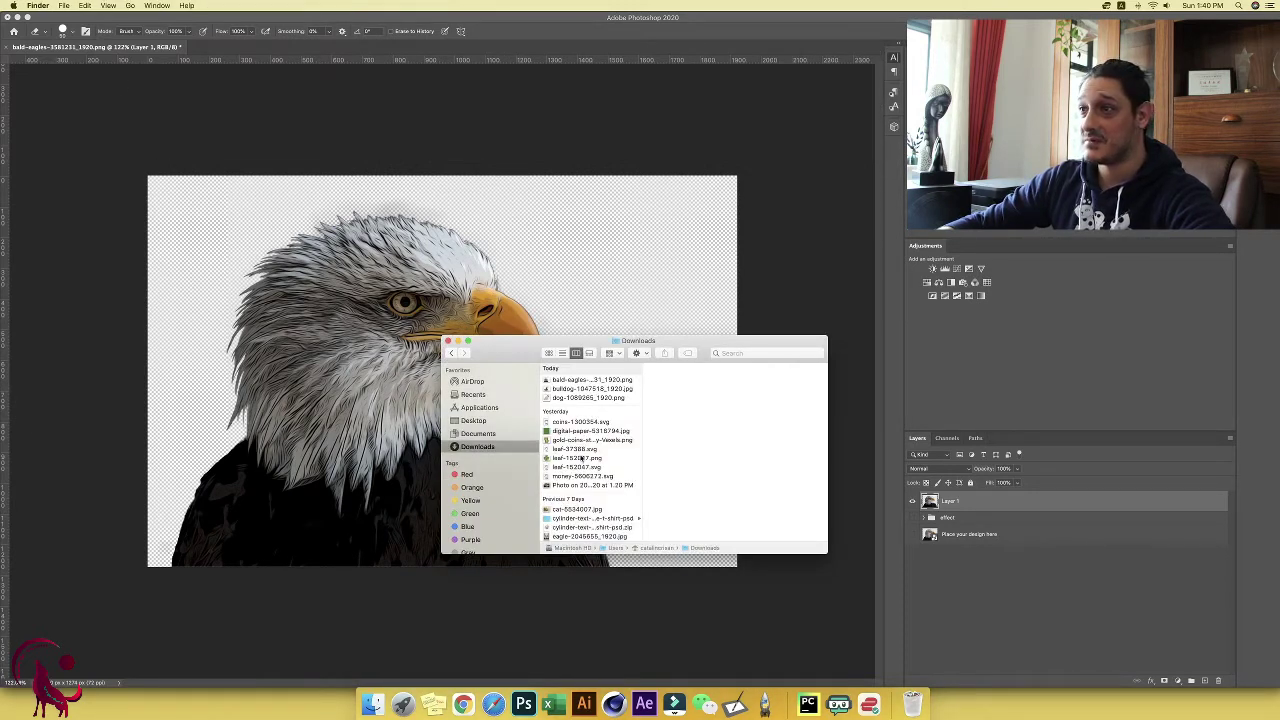
Step: Scroll through the Downloads list and select the blank-phone PNG mockup
scroll(575, 505, "down", 10)
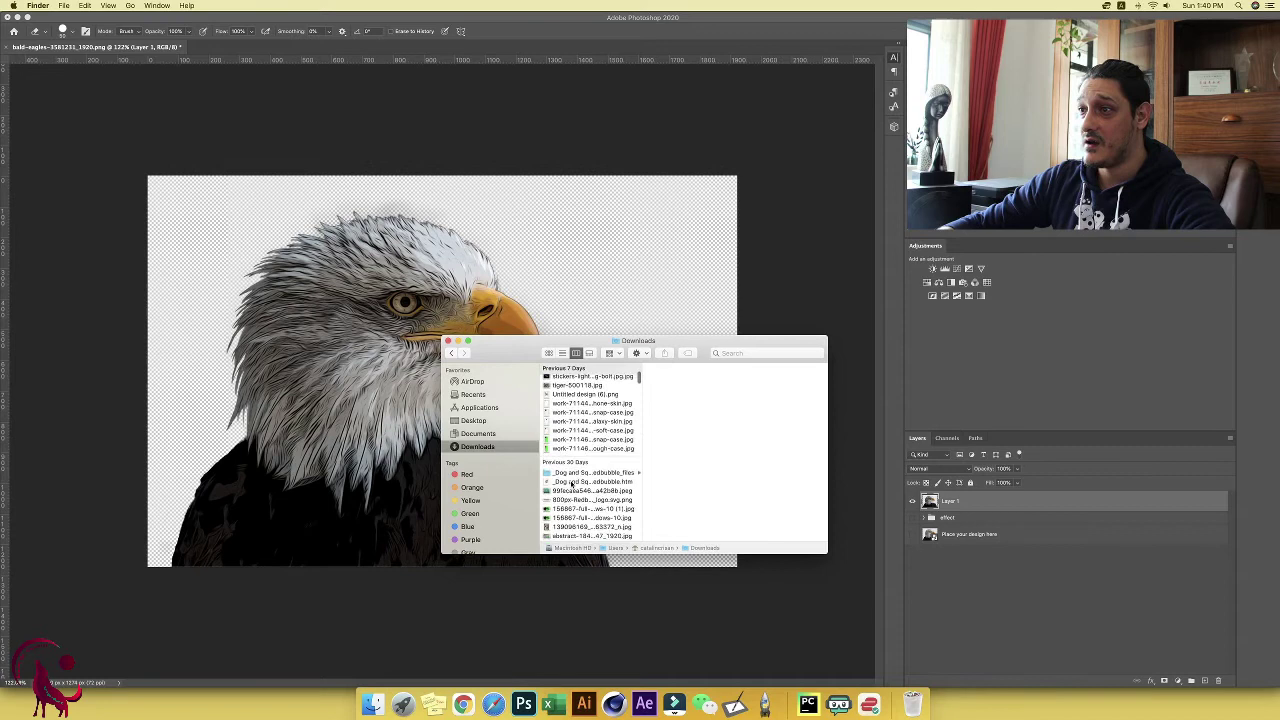
scroll(572, 484, "down", 10)
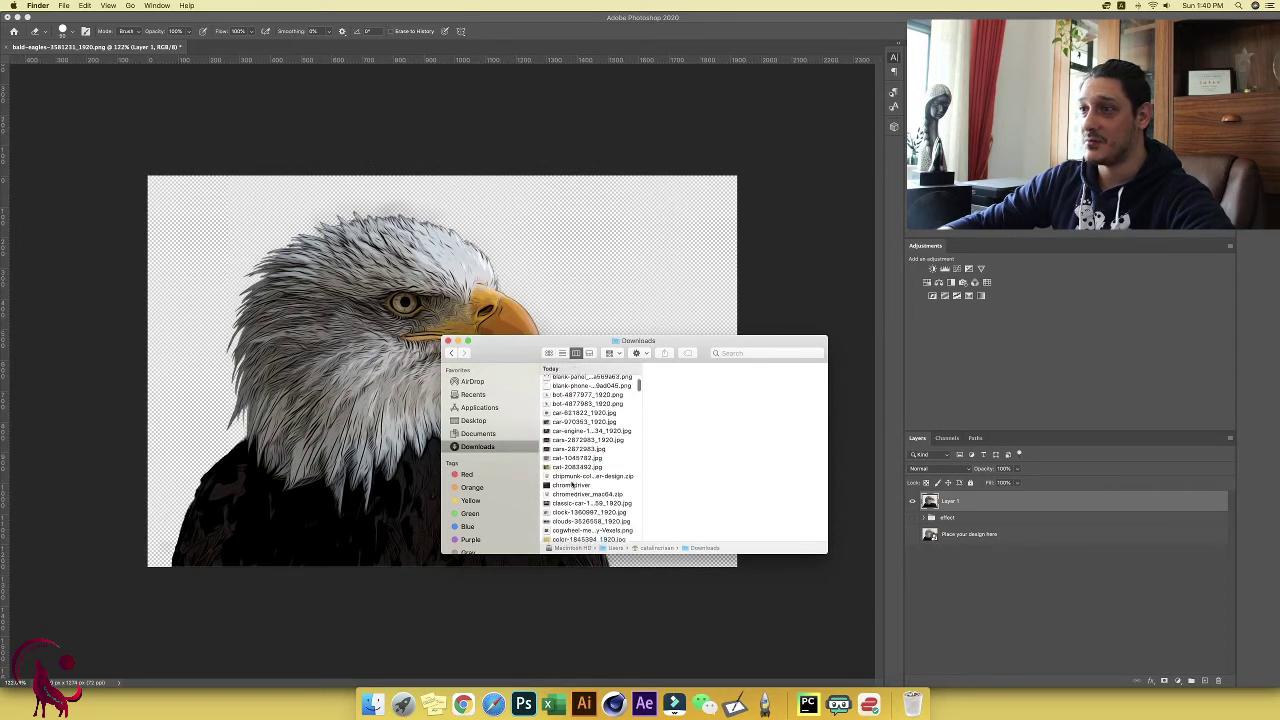
scroll(572, 484, "down", 10)
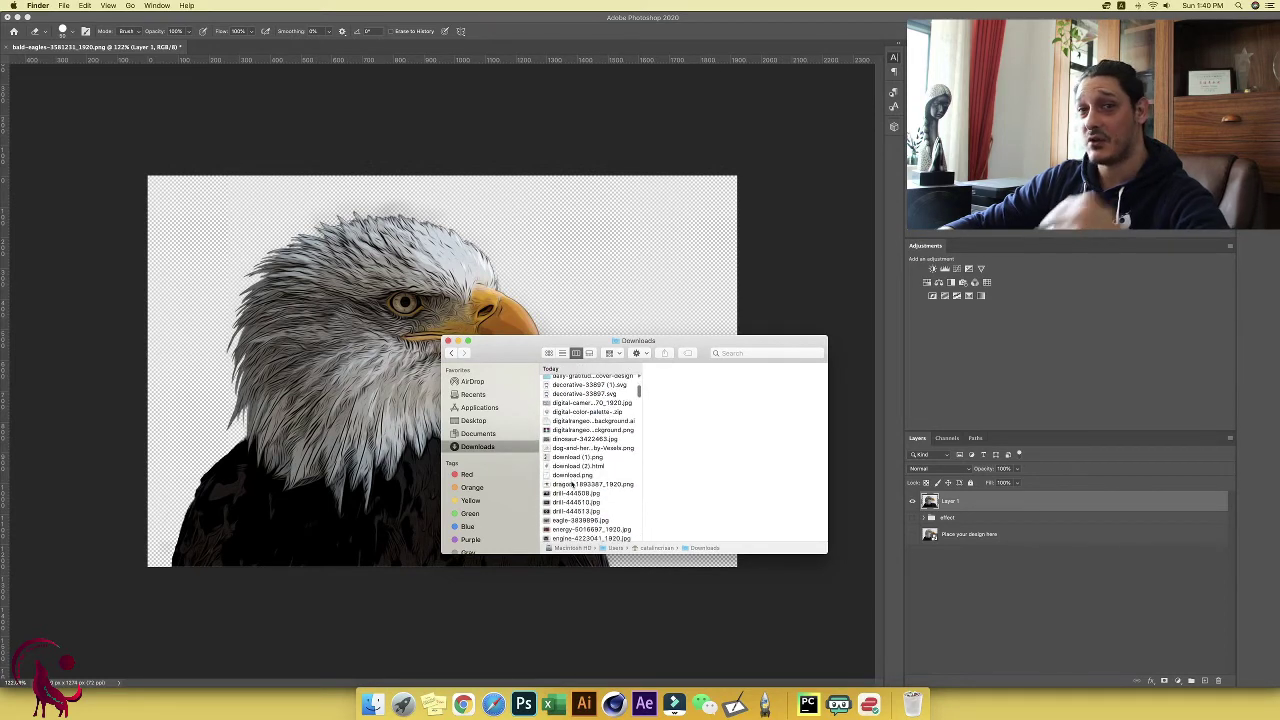
scroll(572, 484, "down", 5)
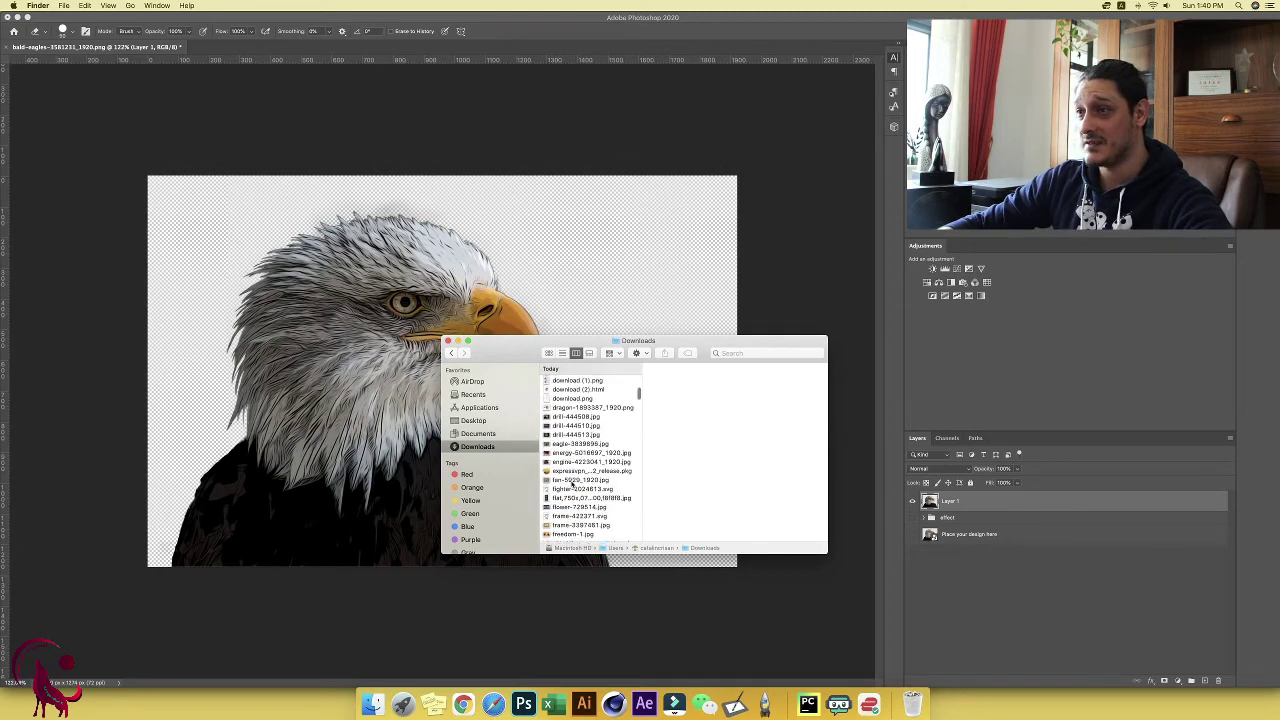
scroll(572, 484, "up", 15)
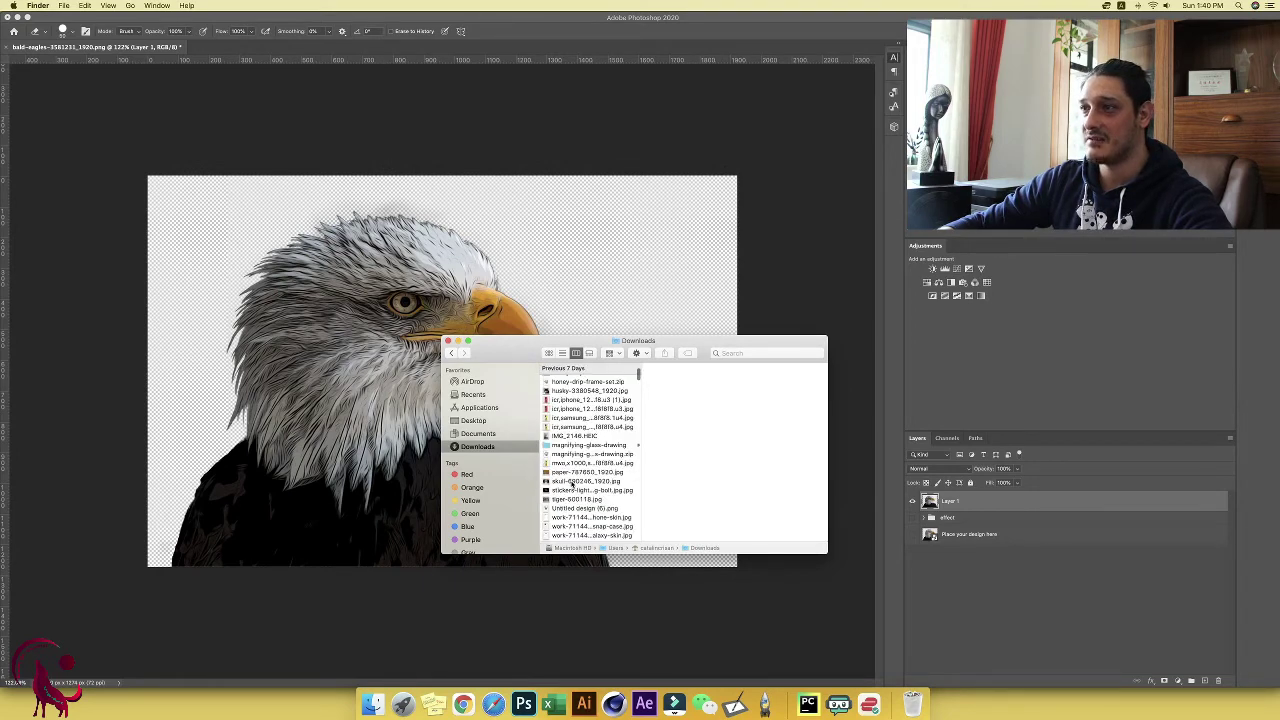
scroll(572, 484, "down", 10)
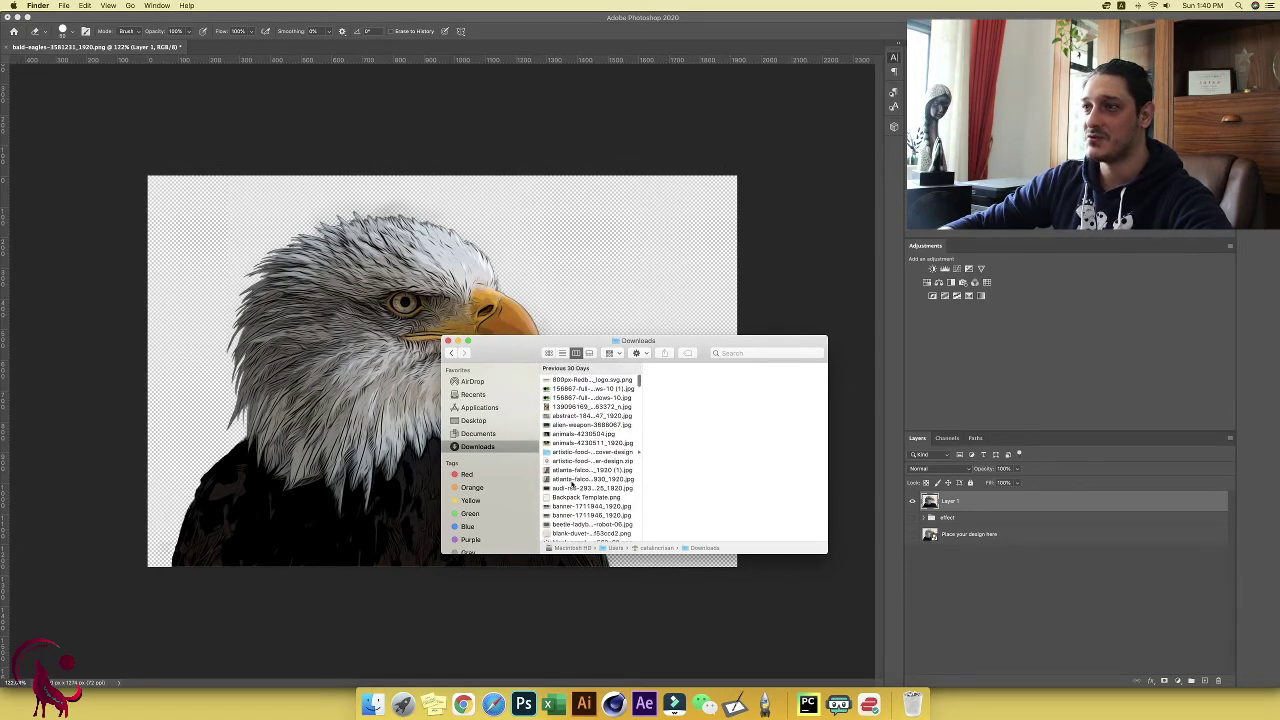
scroll(572, 484, "down", 5)
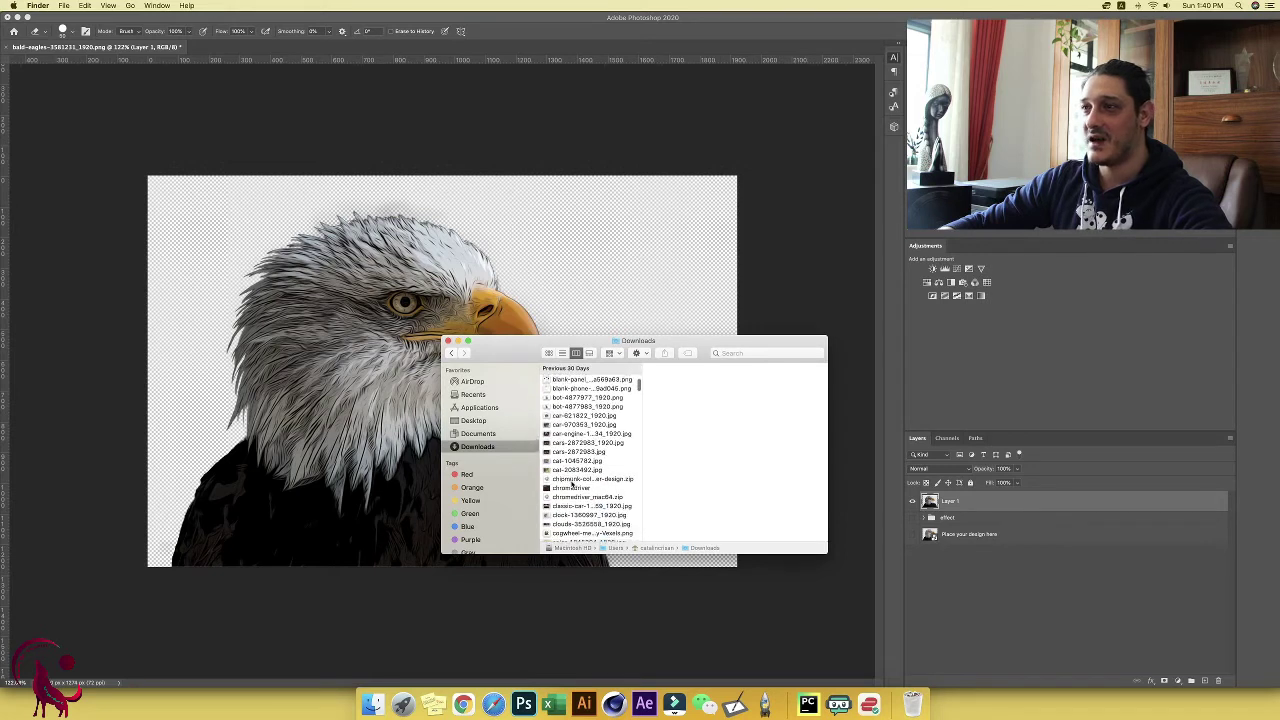
scroll(572, 484, "down", 3)
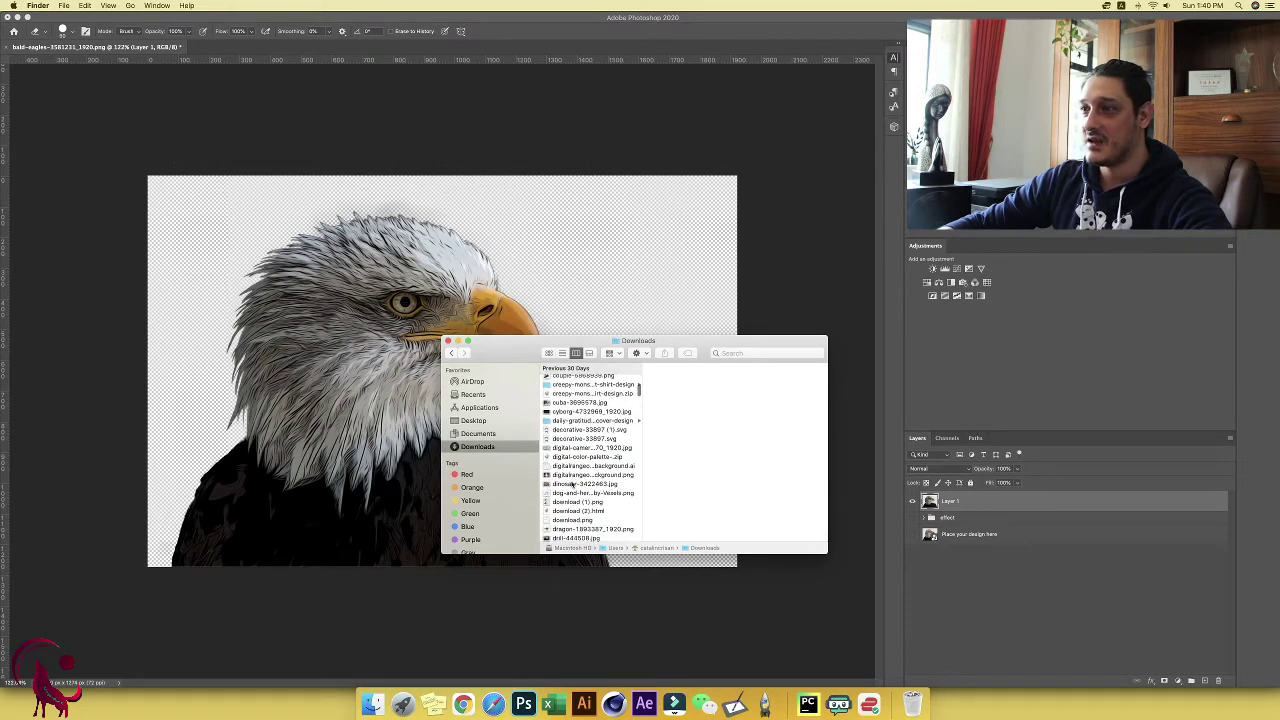
scroll(572, 484, "down", 5)
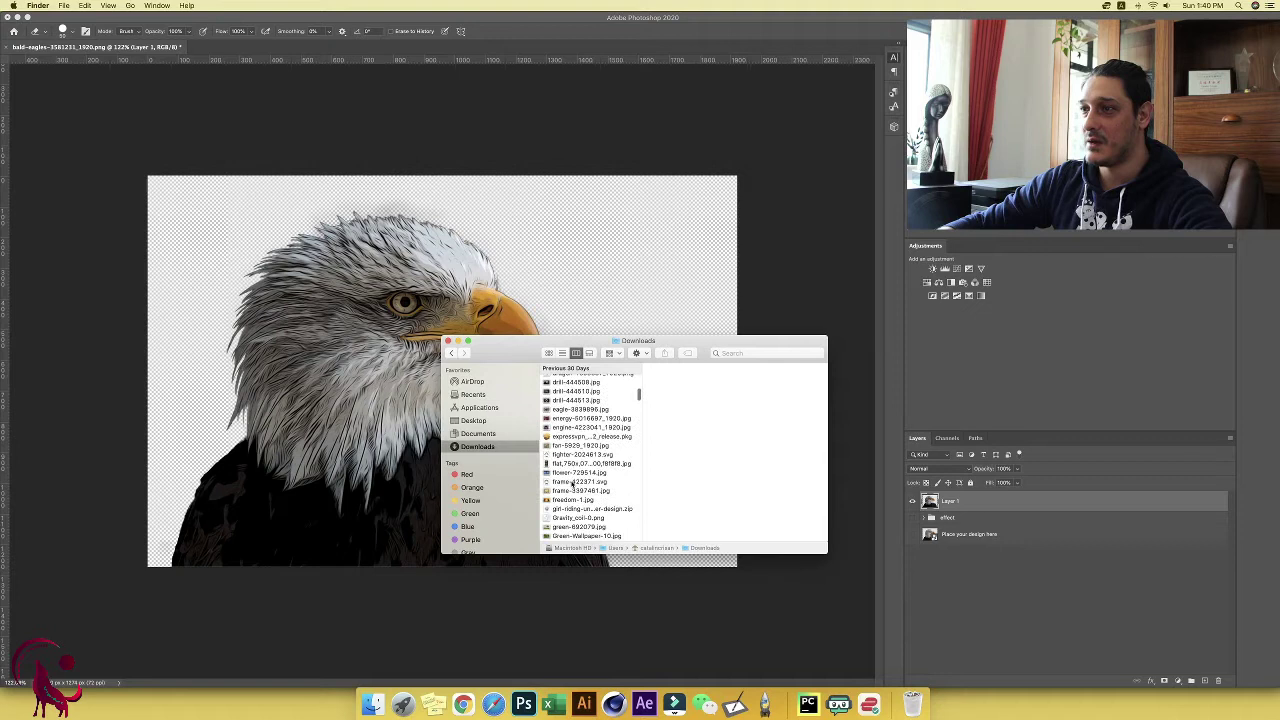
scroll(573, 484, "up", 10)
left_click(580, 530)
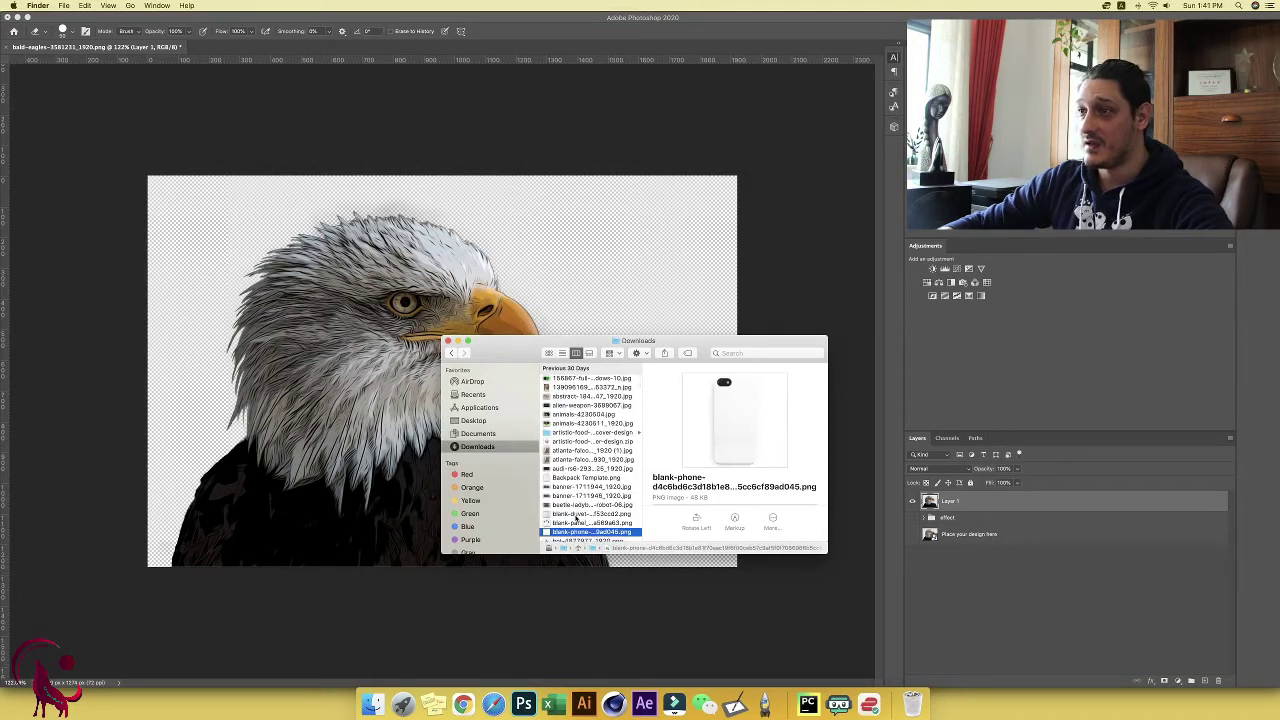
Step: Drag the duvet, t-shirt and phone-case mockups onto the canvas, enlarging each over the eagle
left_click(577, 521, "shift")
left_click_drag(577, 521, 430, 440)
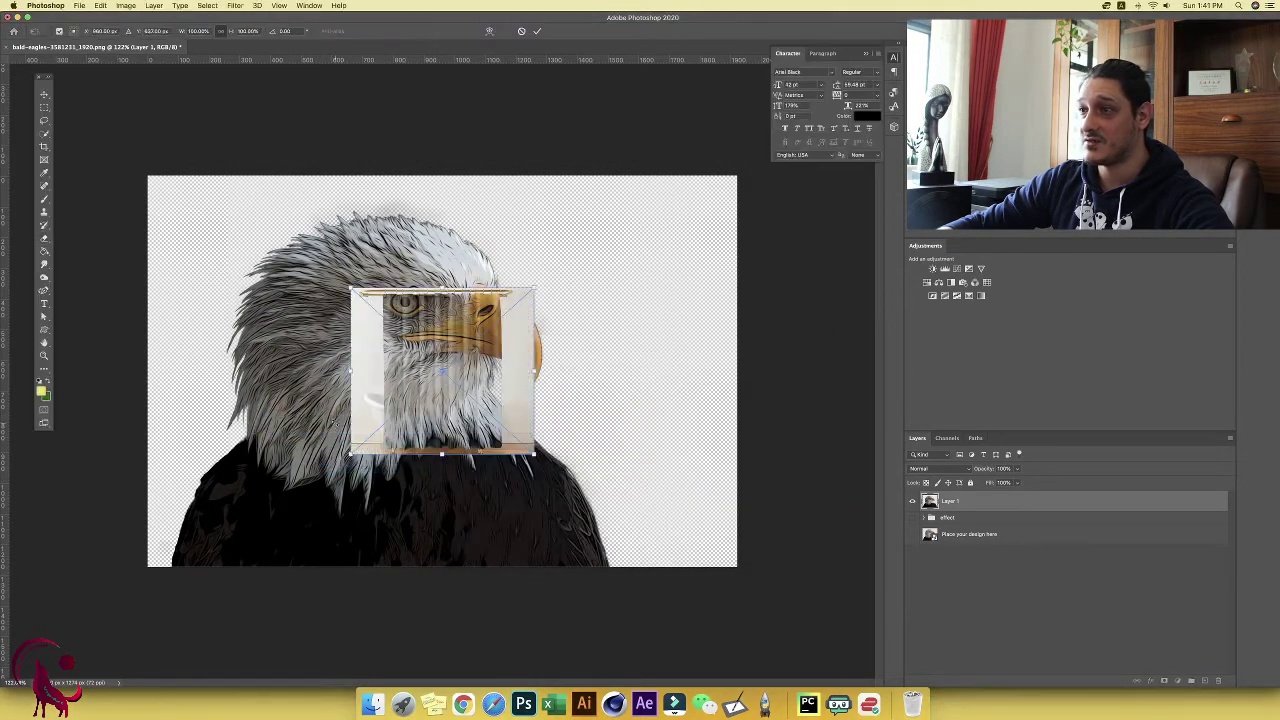
left_click_drag(532, 371, 658, 371)
key("Return")
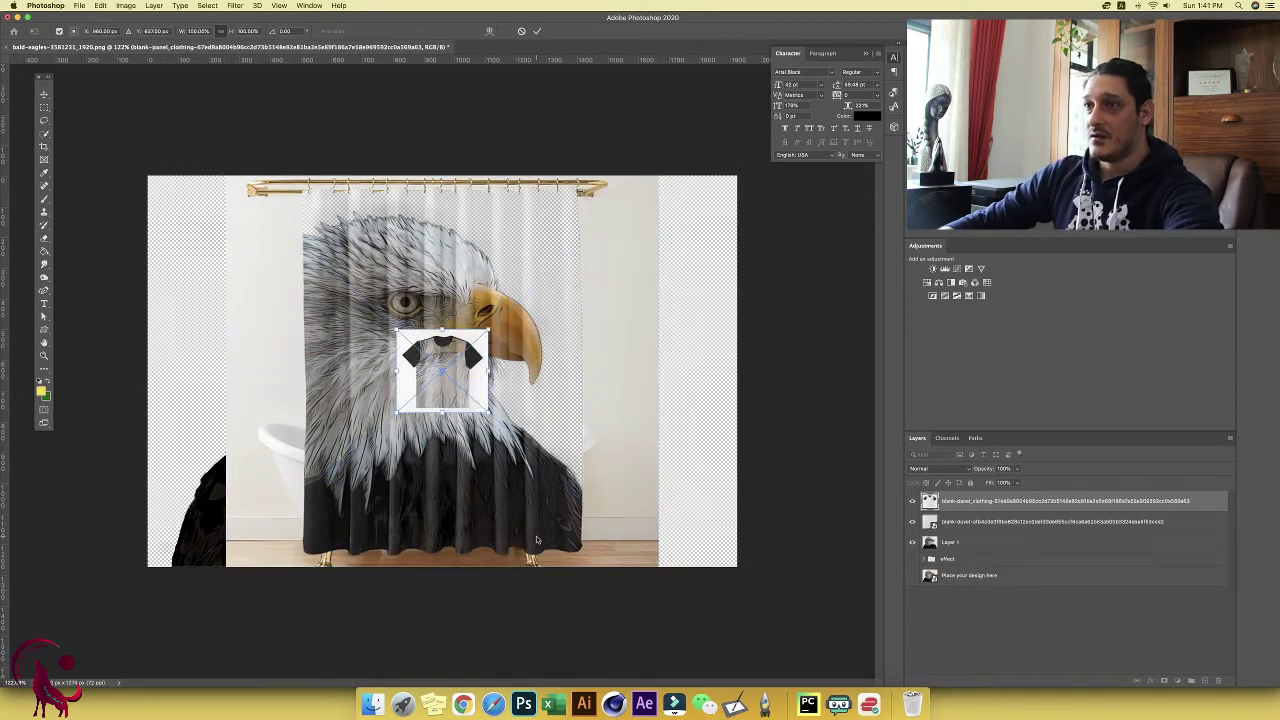
left_click_drag(443, 329, 443, 178)
key("Return")
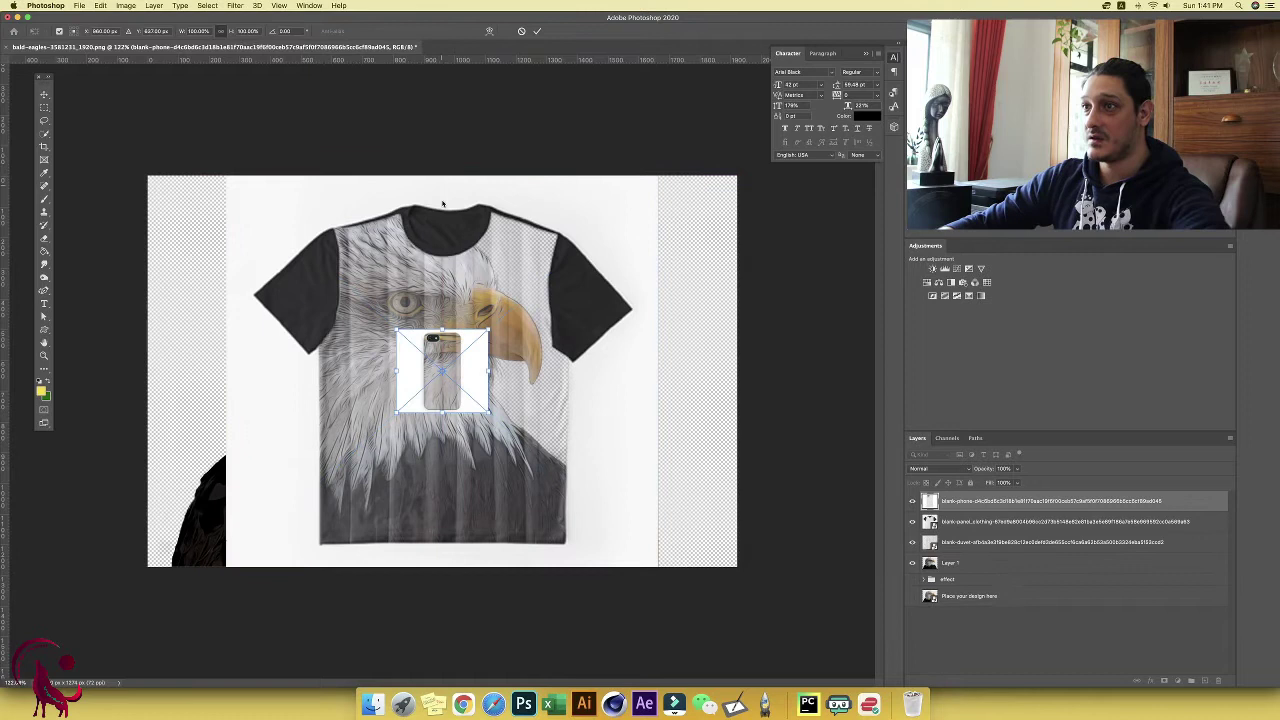
left_click_drag(443, 329, 442, 177)
key("Return")
key("e")
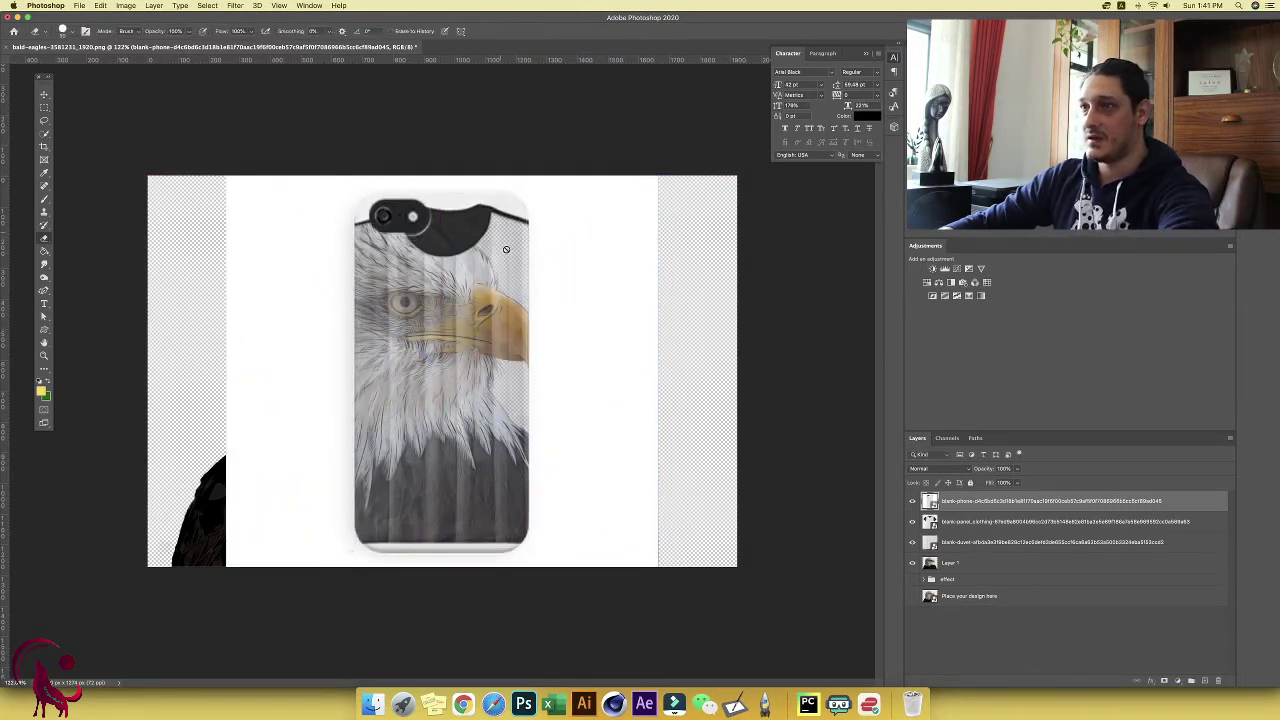
Step: Hide the duvet mockup and scale Layer 1's eagle down onto the lower phone case
left_click(915, 564)
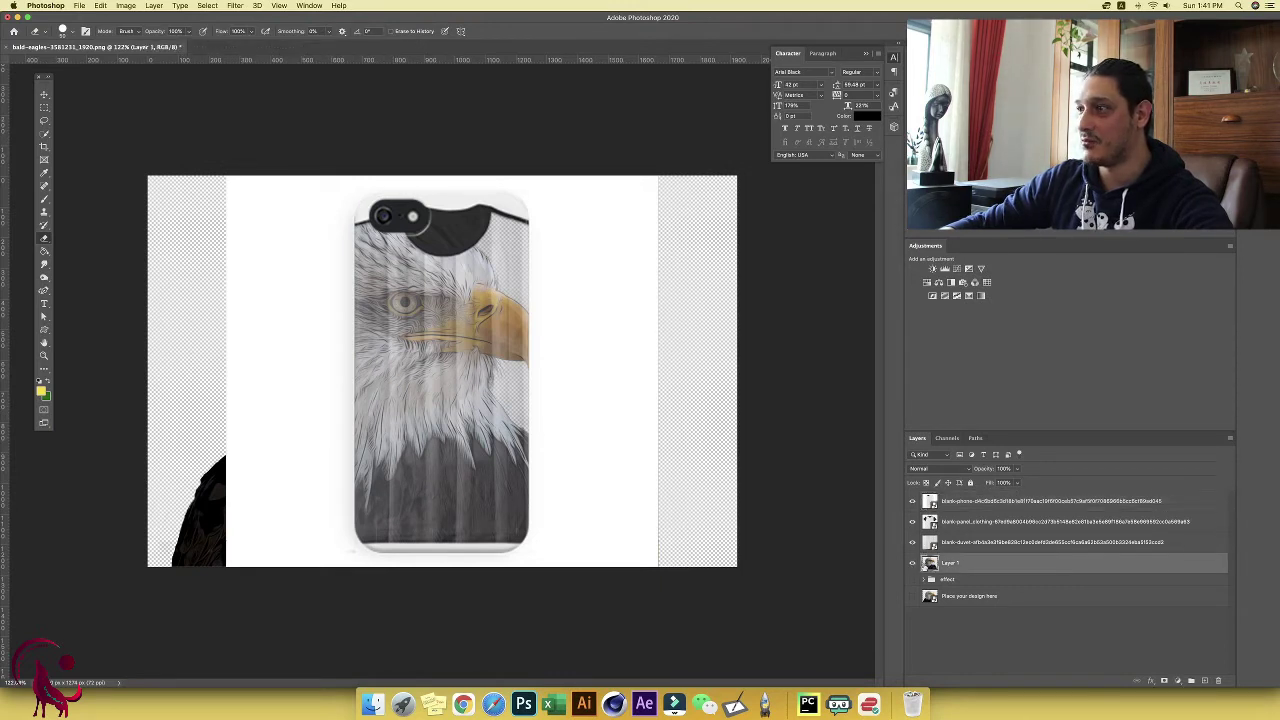
left_click(912, 543)
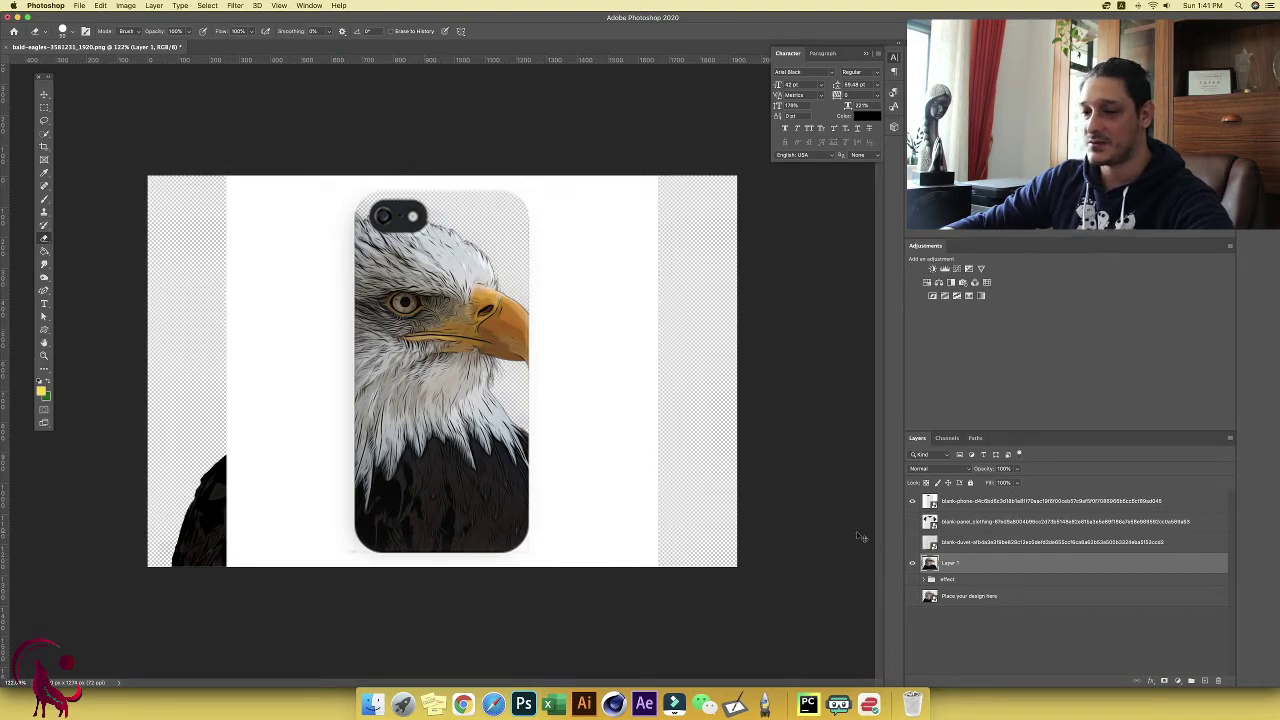
key("super+t")
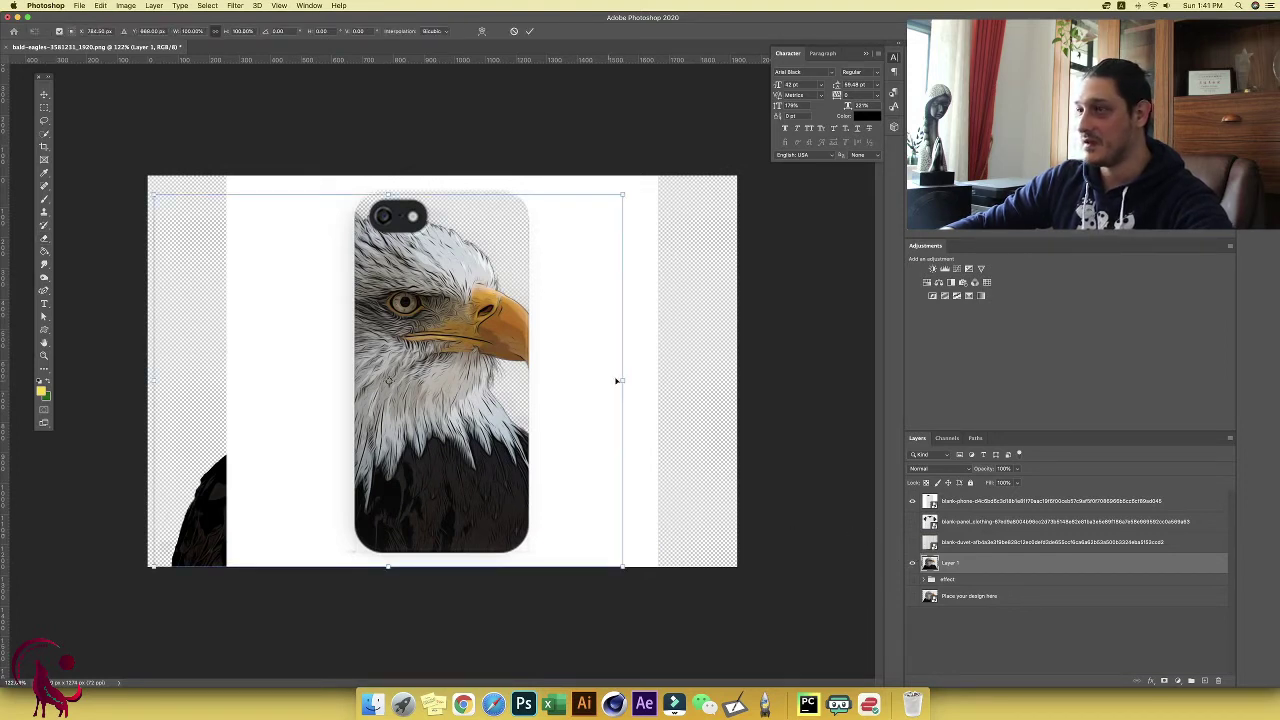
left_click_drag(625, 379, 503, 424)
left_click_drag(611, 421, 500, 443)
key("Return")
key("e")
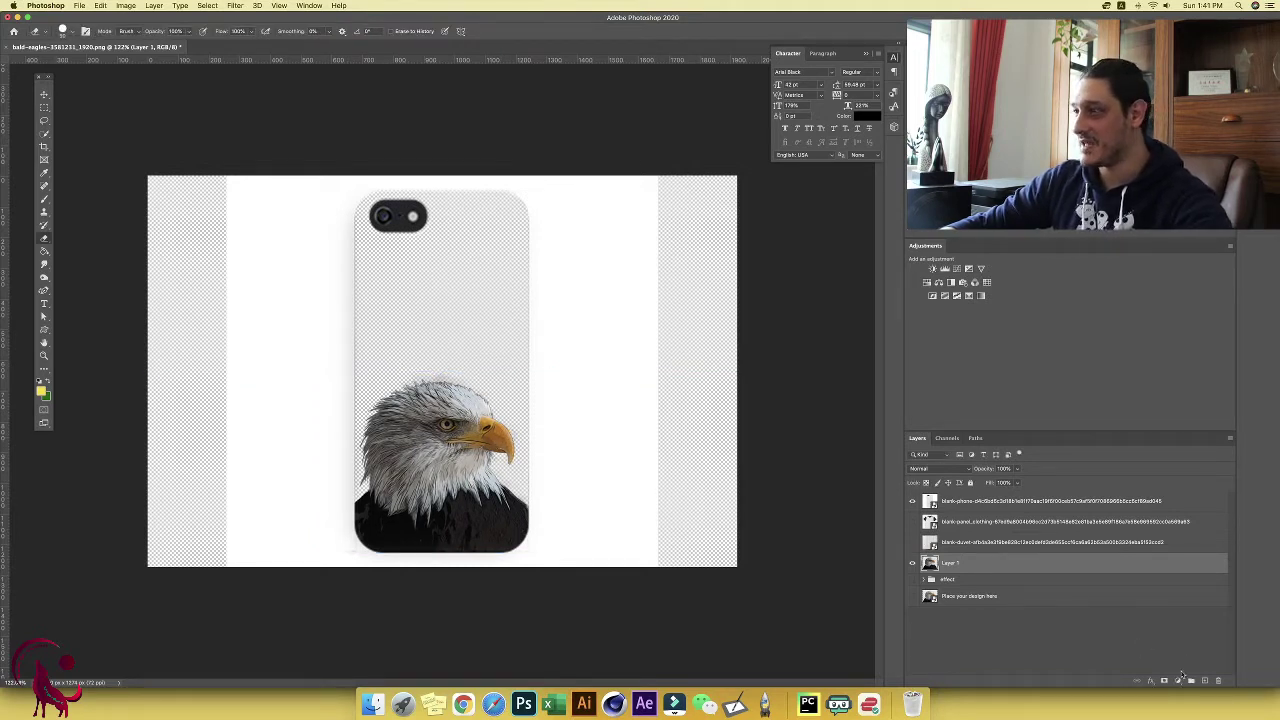
Step: Add Layer 2 beneath the eagle and fill the left and right canvas strips white
left_click(1204, 681)
left_click_drag(949, 556, 949, 591)
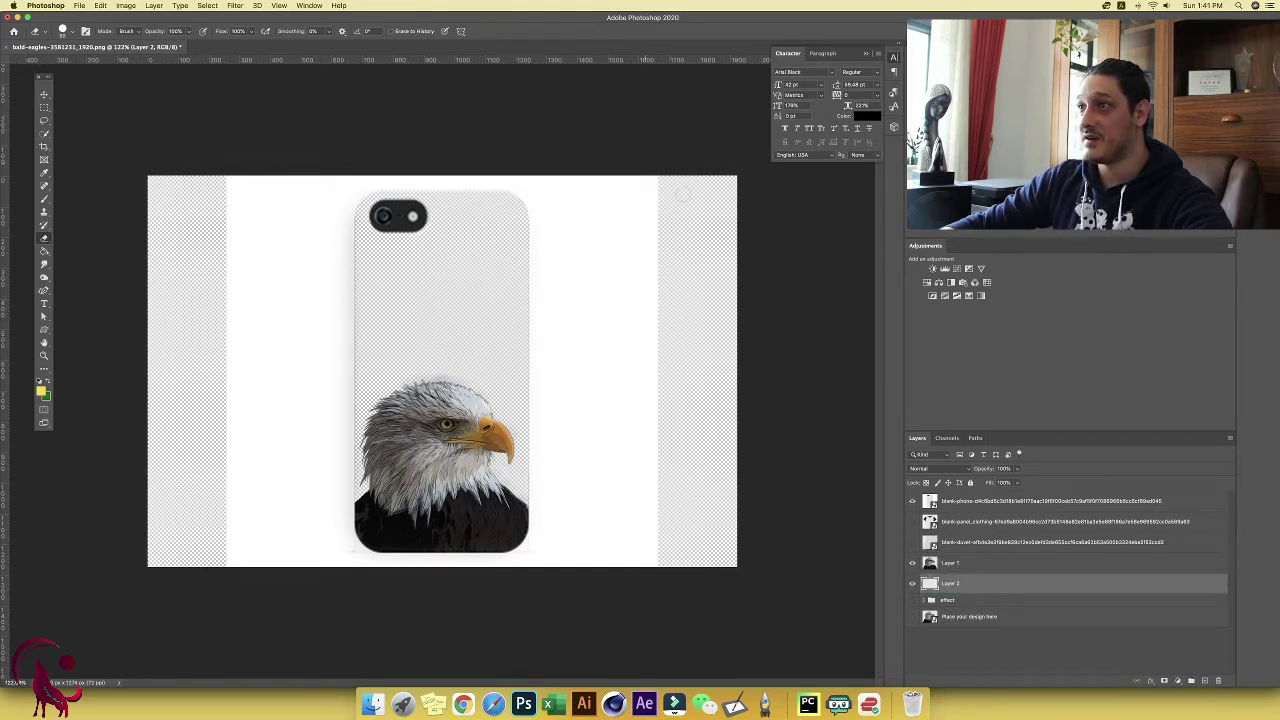
left_click(43, 107)
left_click_drag(638, 177, 836, 580)
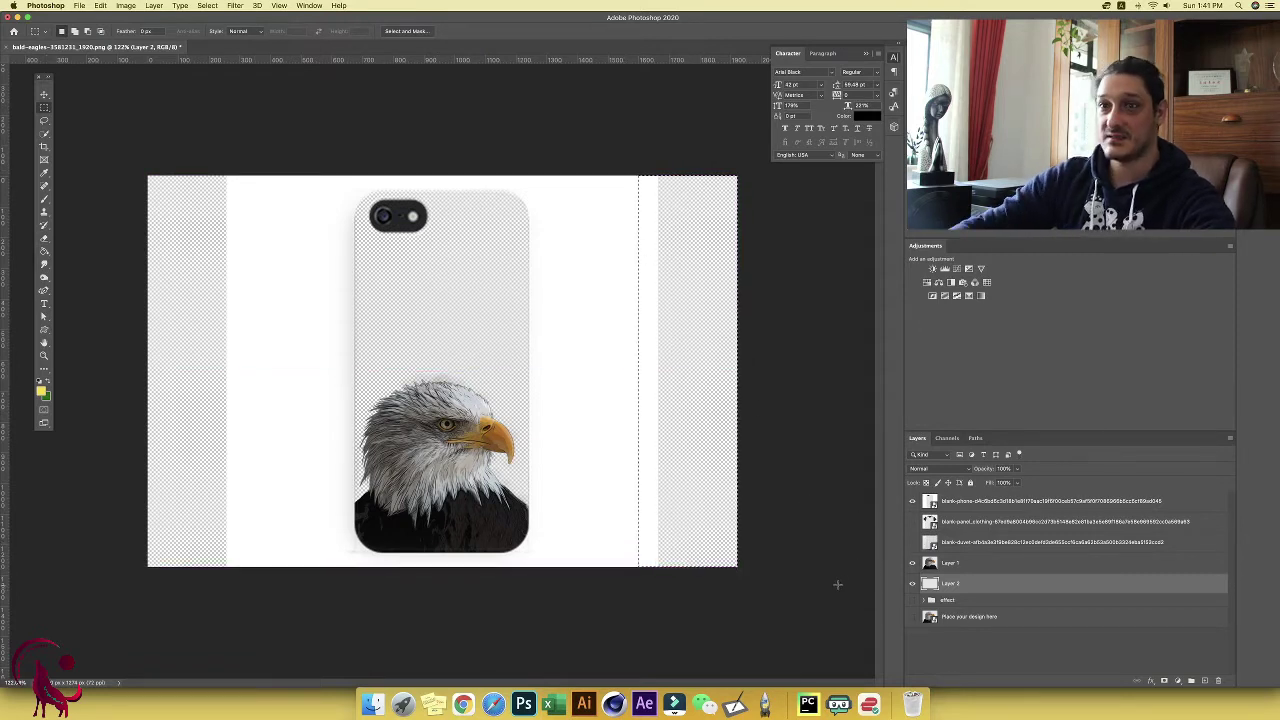
key("x")
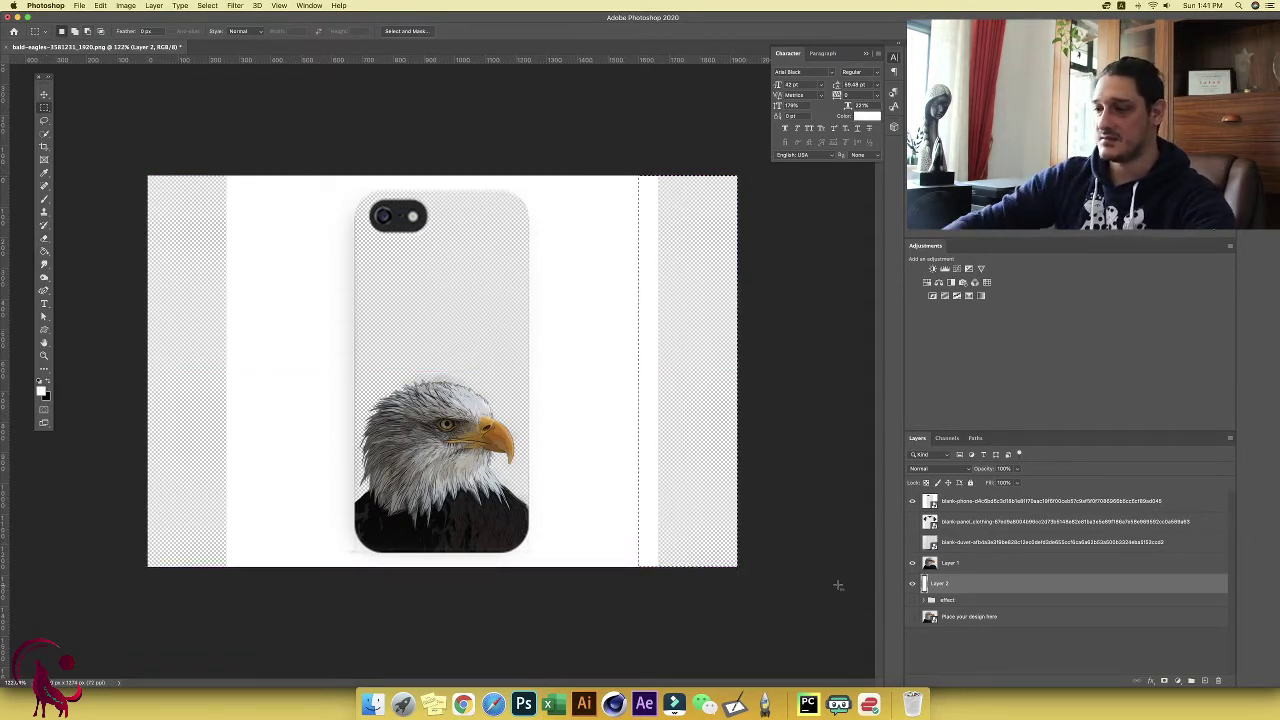
key("alt+BackSpace")
left_click_drag(148, 176, 241, 574)
key("alt+BackSpace")
key("ctrl+d")
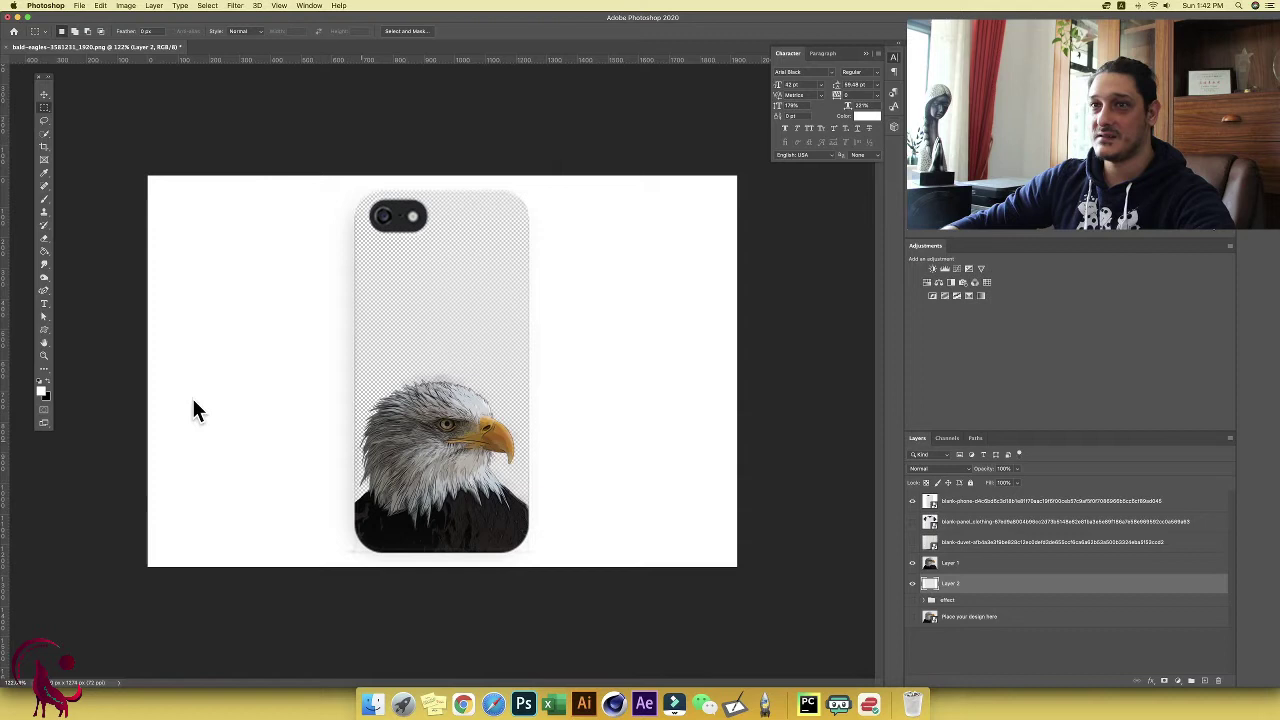
Step: Pick a dark blue foreground and bucket-fill the phone-case background with it
left_click(43, 393)
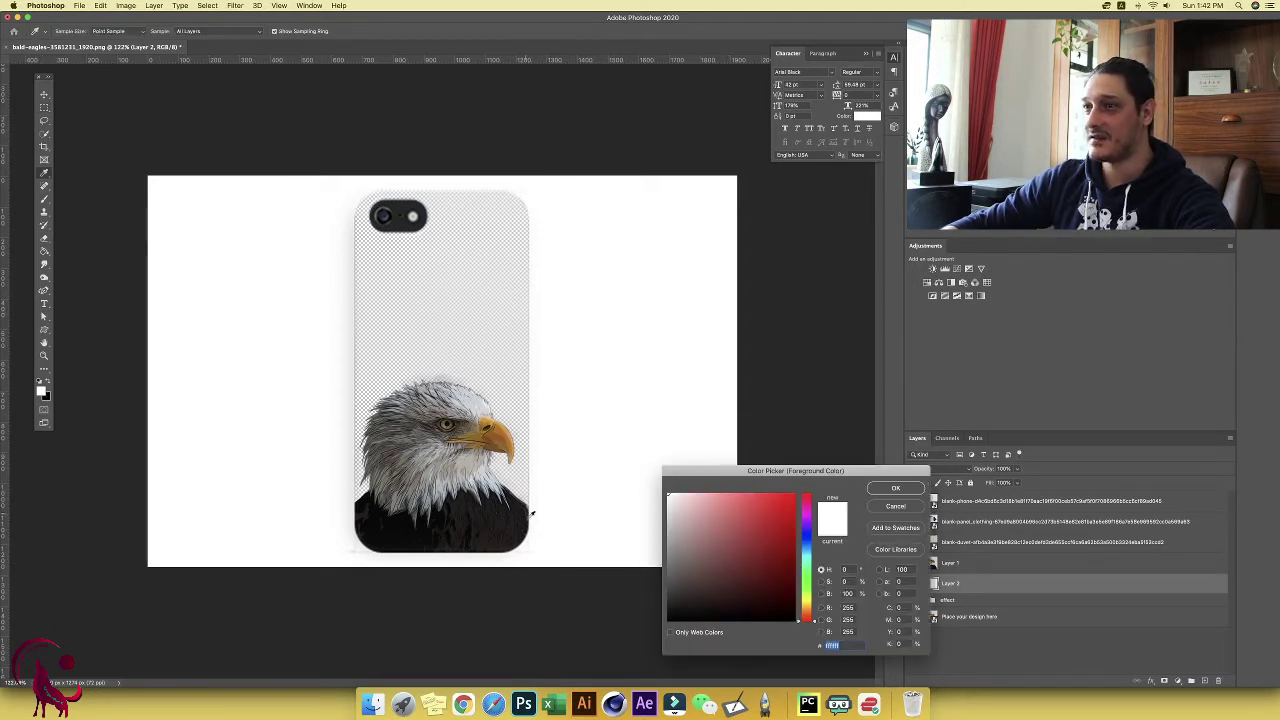
left_click(810, 548)
left_click(774, 525)
left_click(895, 488)
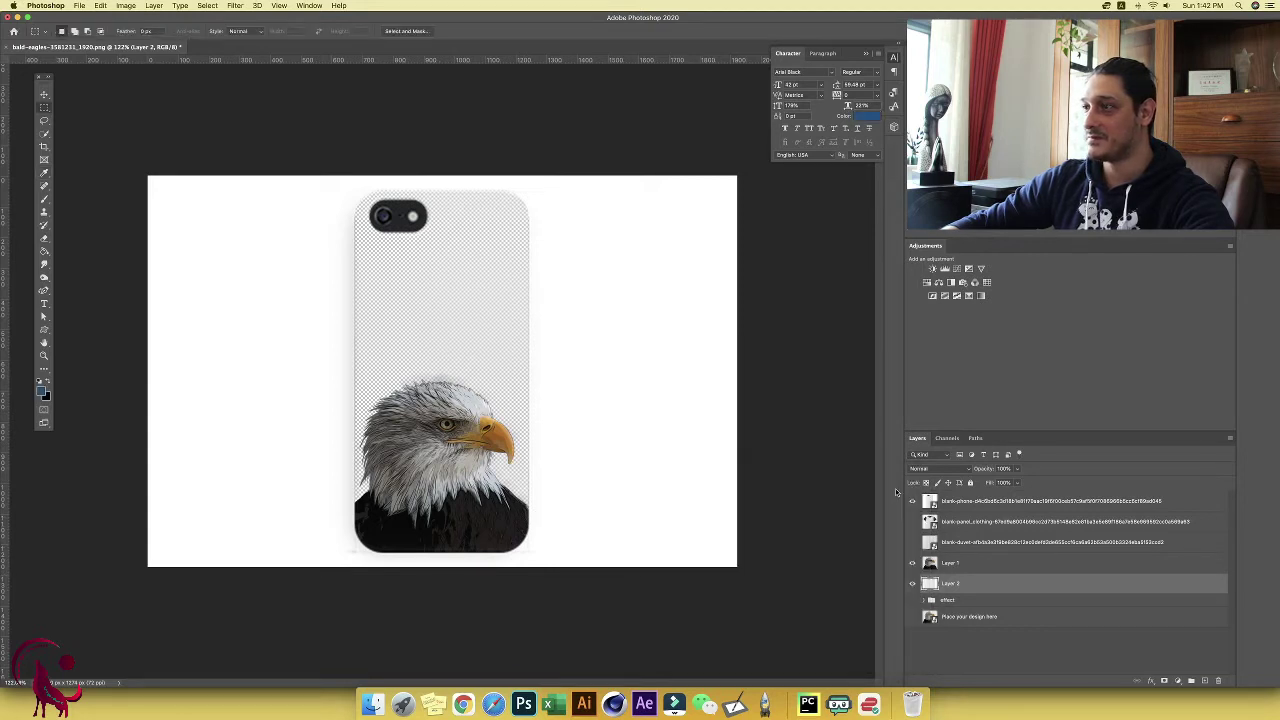
key("alt+BackSpace")
key("super+z")
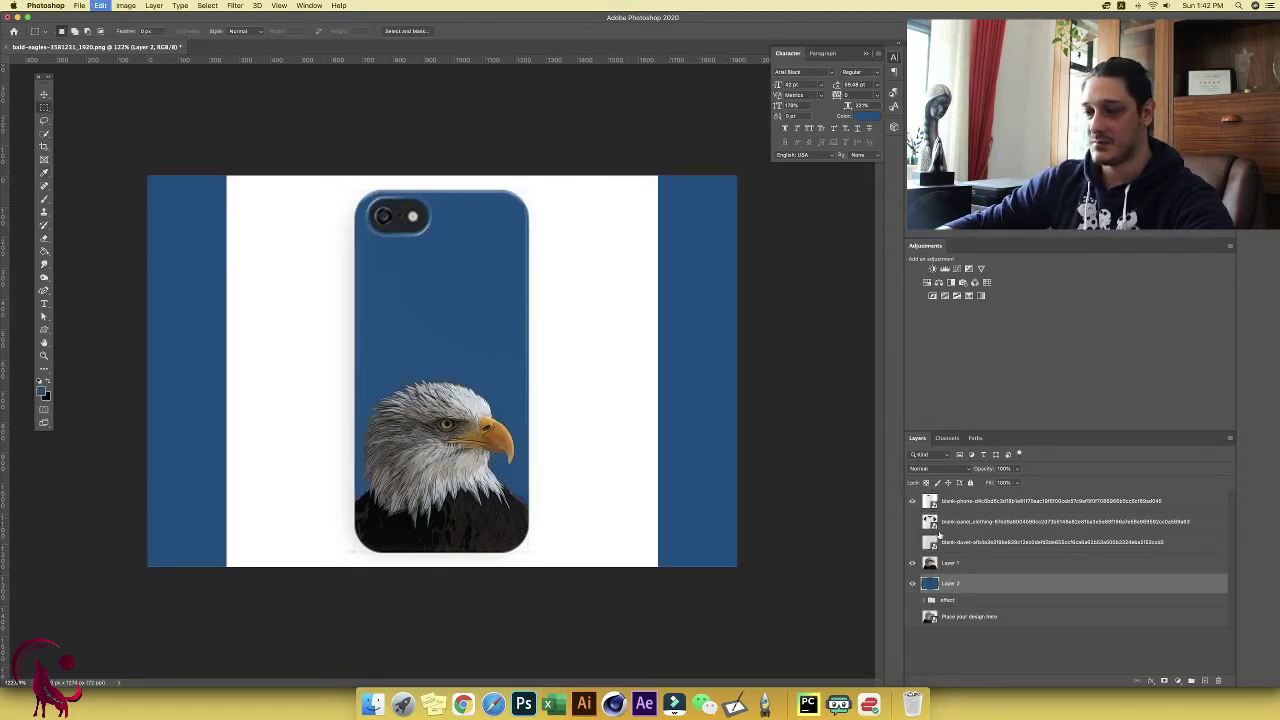
left_click(43, 250)
left_click(388, 310)
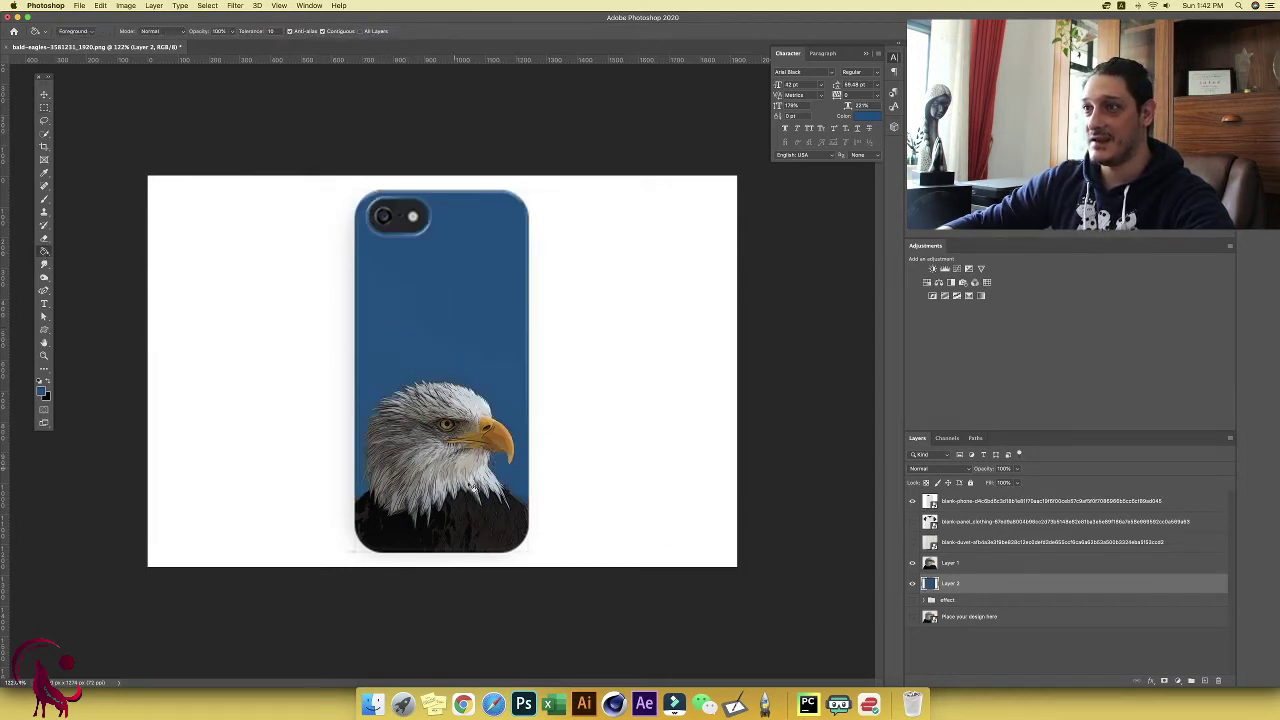
Step: Zoom in on the eagle's head, then back out to view the whole phone case
key("z")
left_click_drag(468, 456, 507, 481)
left_click_drag(460, 430, 540, 432)
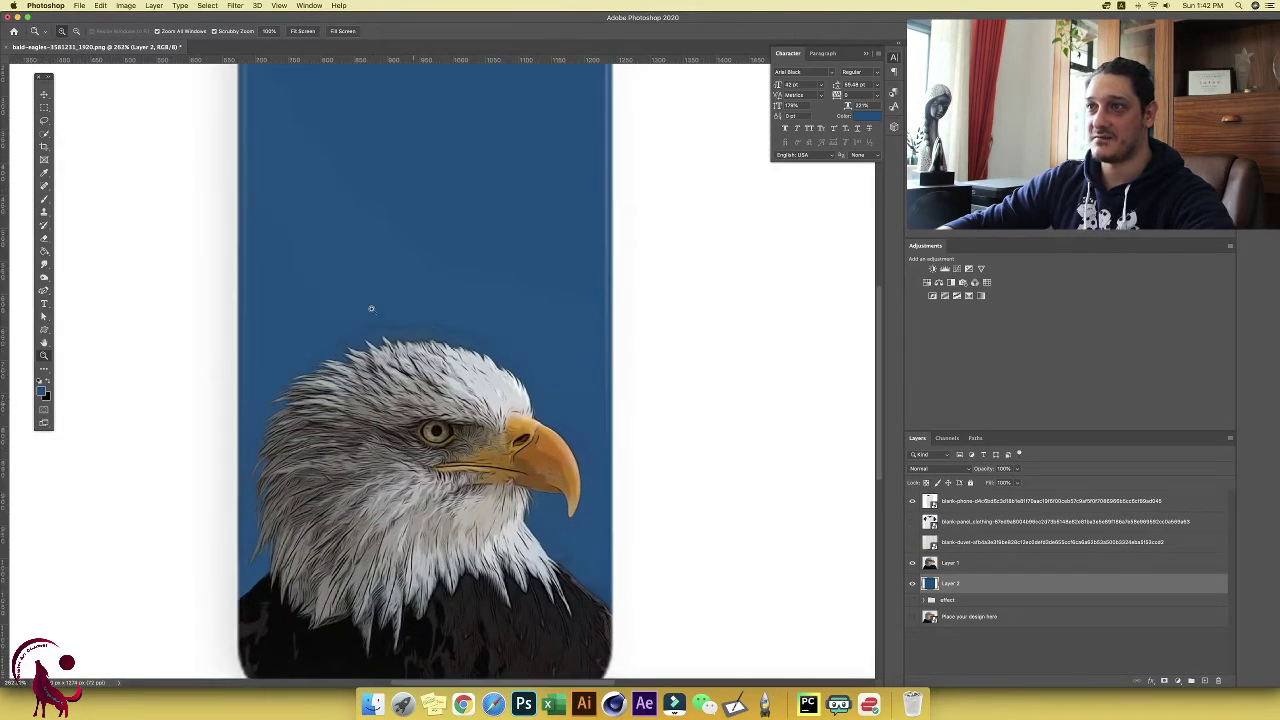
key("g")
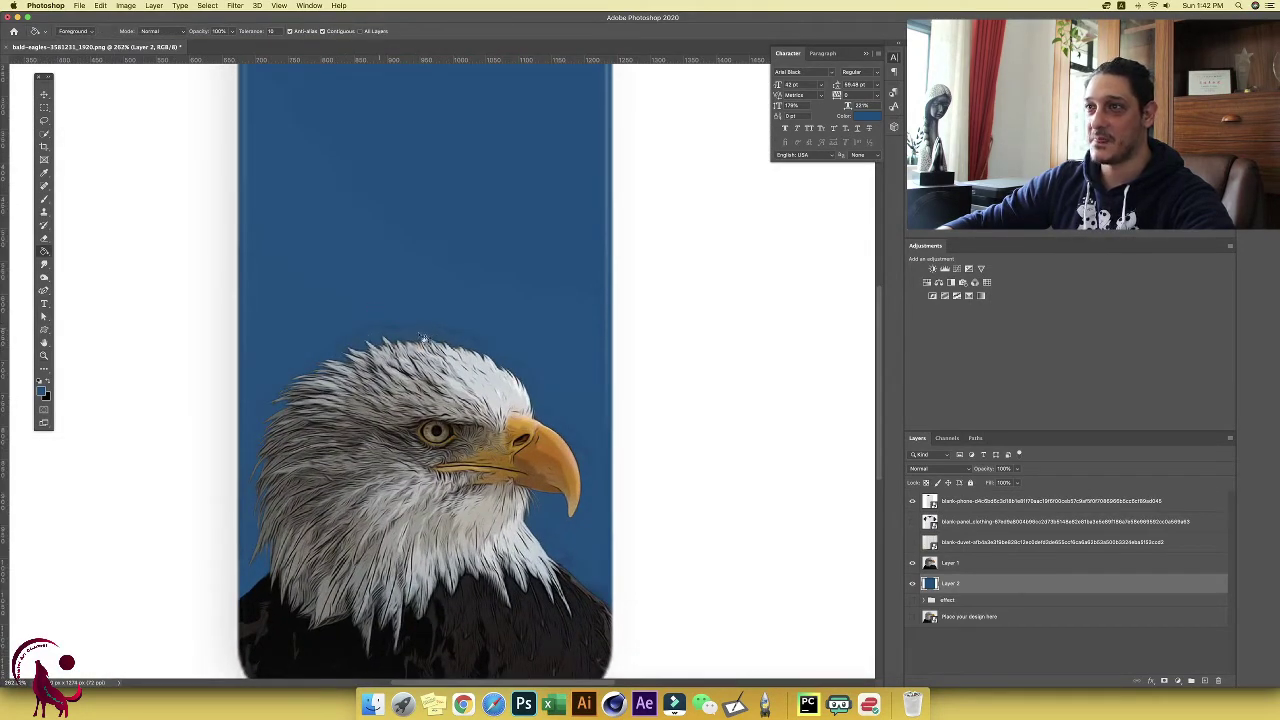
key("z")
left_click_drag(476, 371, 440, 372)
key("g")
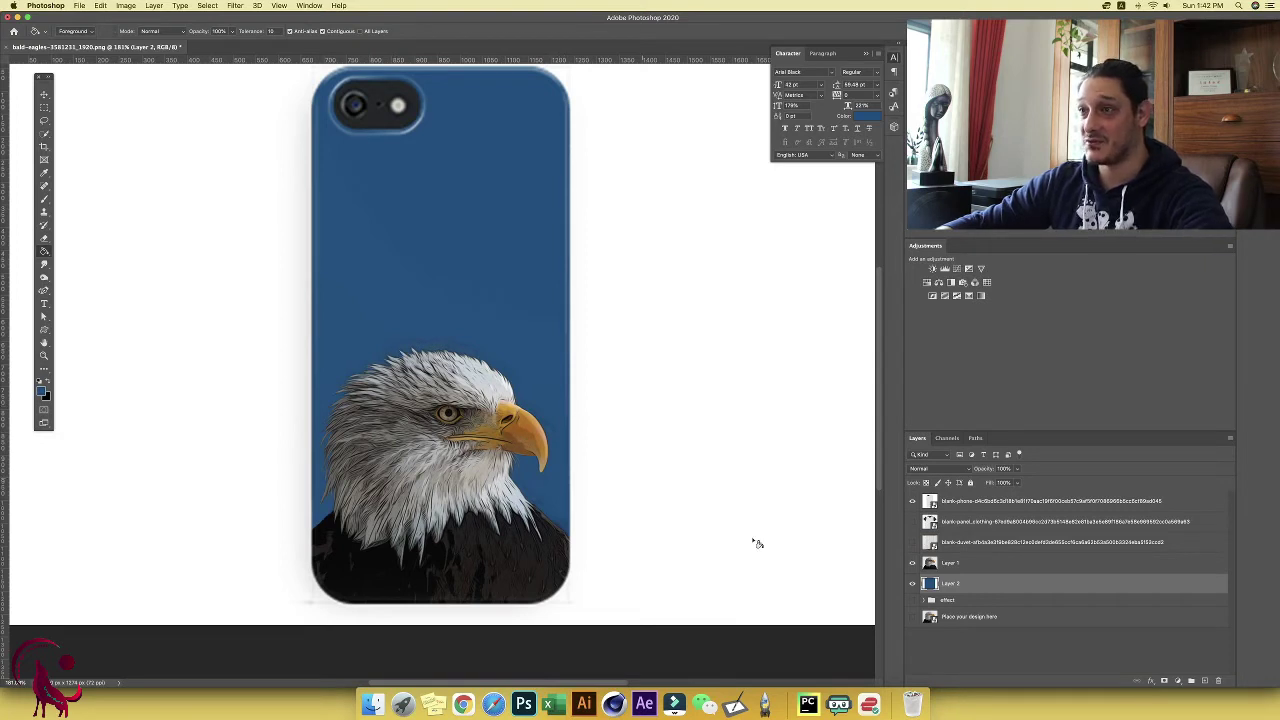
Step: Raise Layer 1's eagle higher on the phone case with Free Transform
left_click(930, 564)
key("super+t")
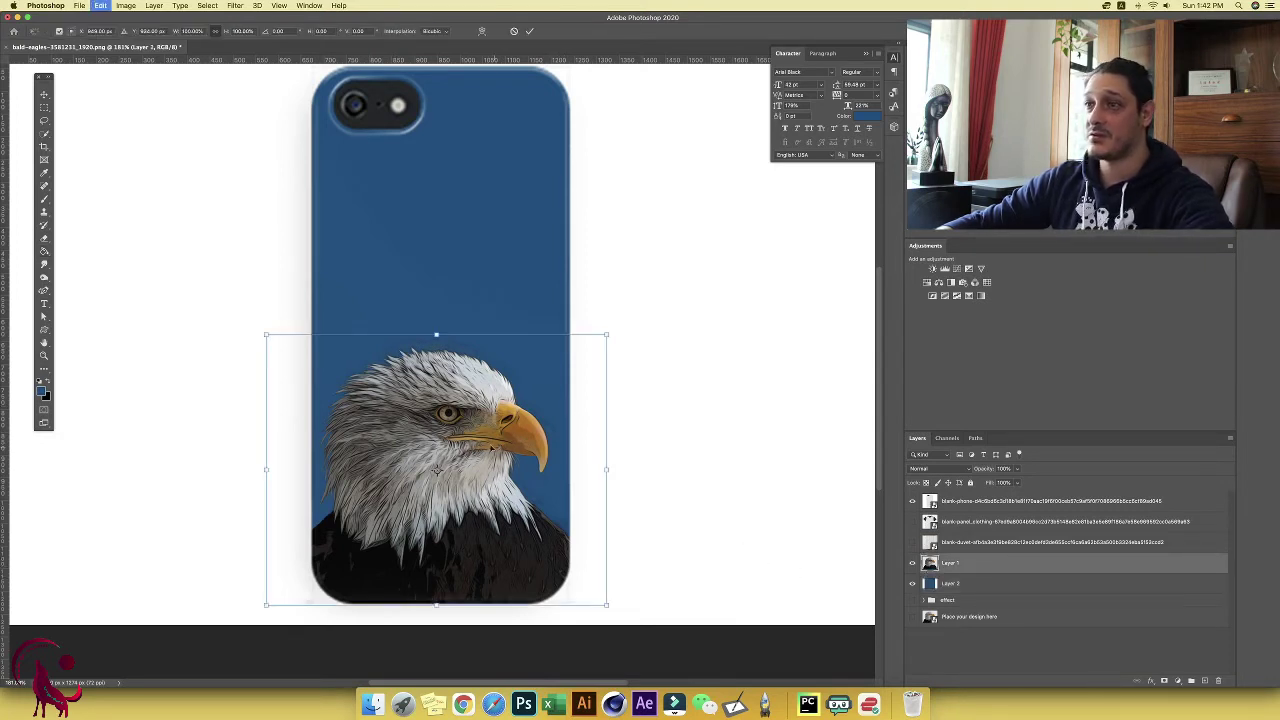
left_click_drag(500, 445, 500, 312)
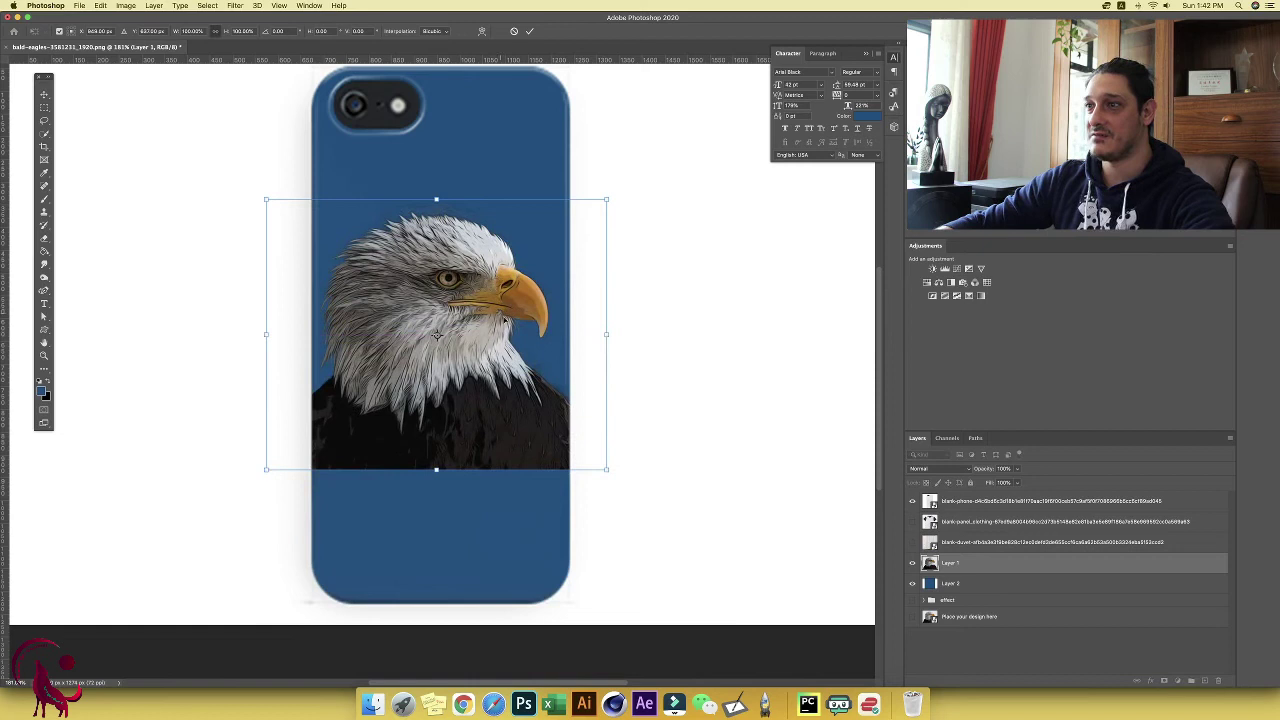
key("Return")
key("g")
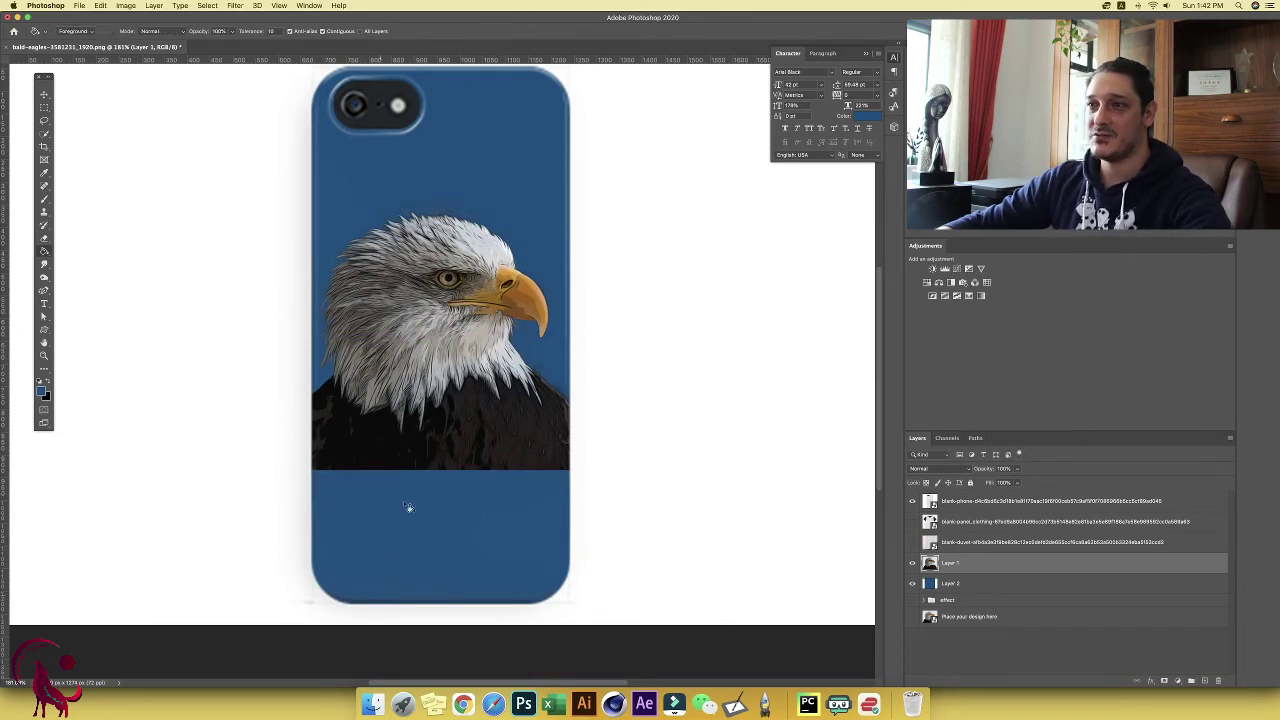
scroll(193, 131, "down", 2)
scroll(172, 74, "up", 1)
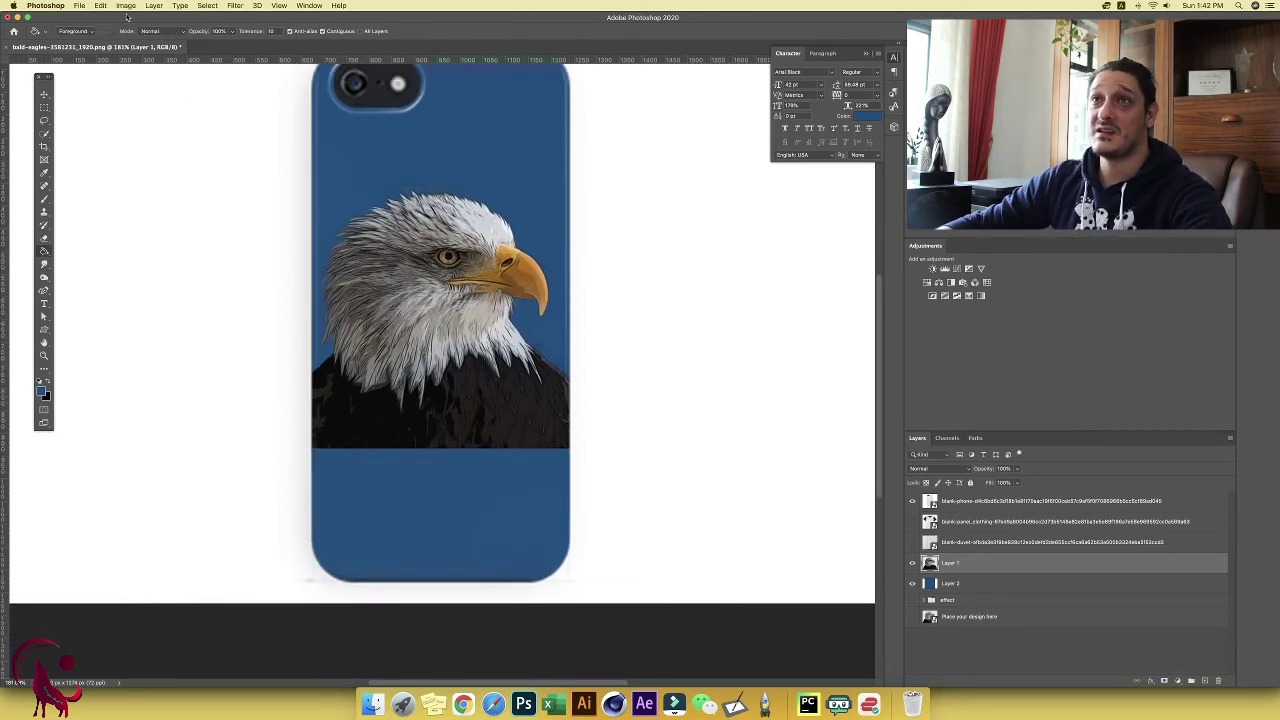
Step: Content-aware scale the eagle's chest down to the case bottom in two passes, then add a layer mask
left_click(101, 6)
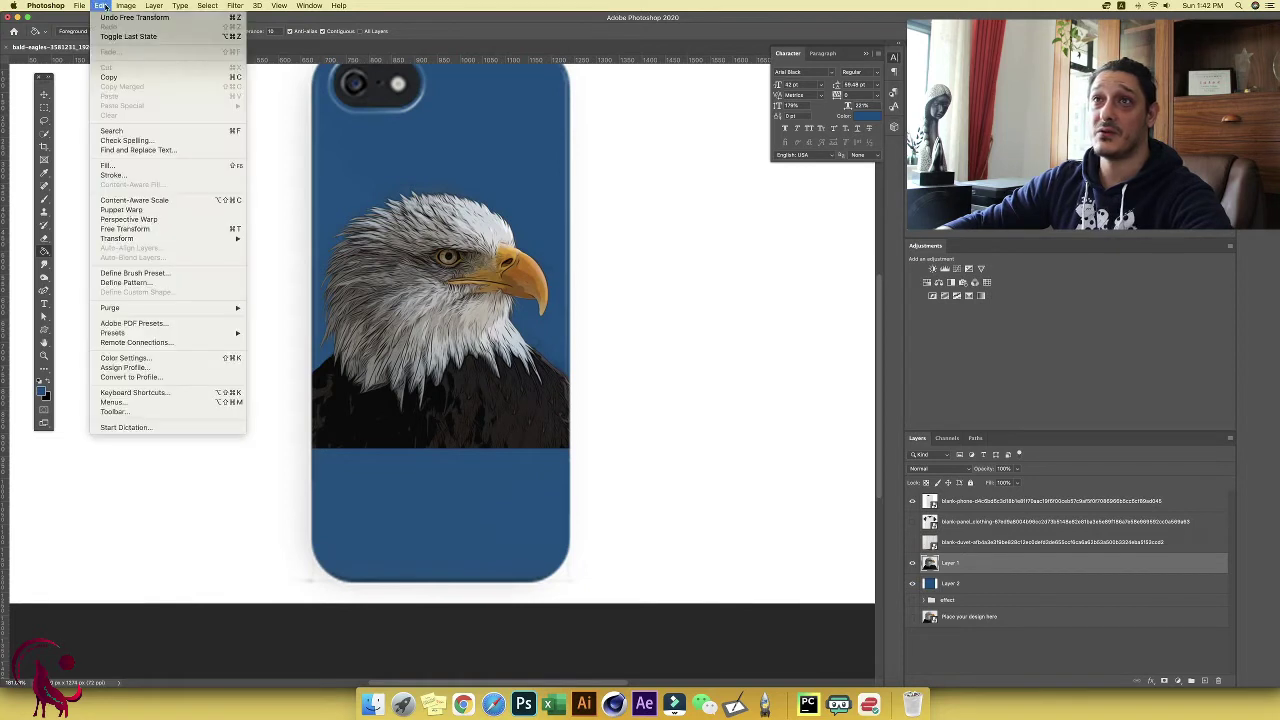
left_click(135, 200)
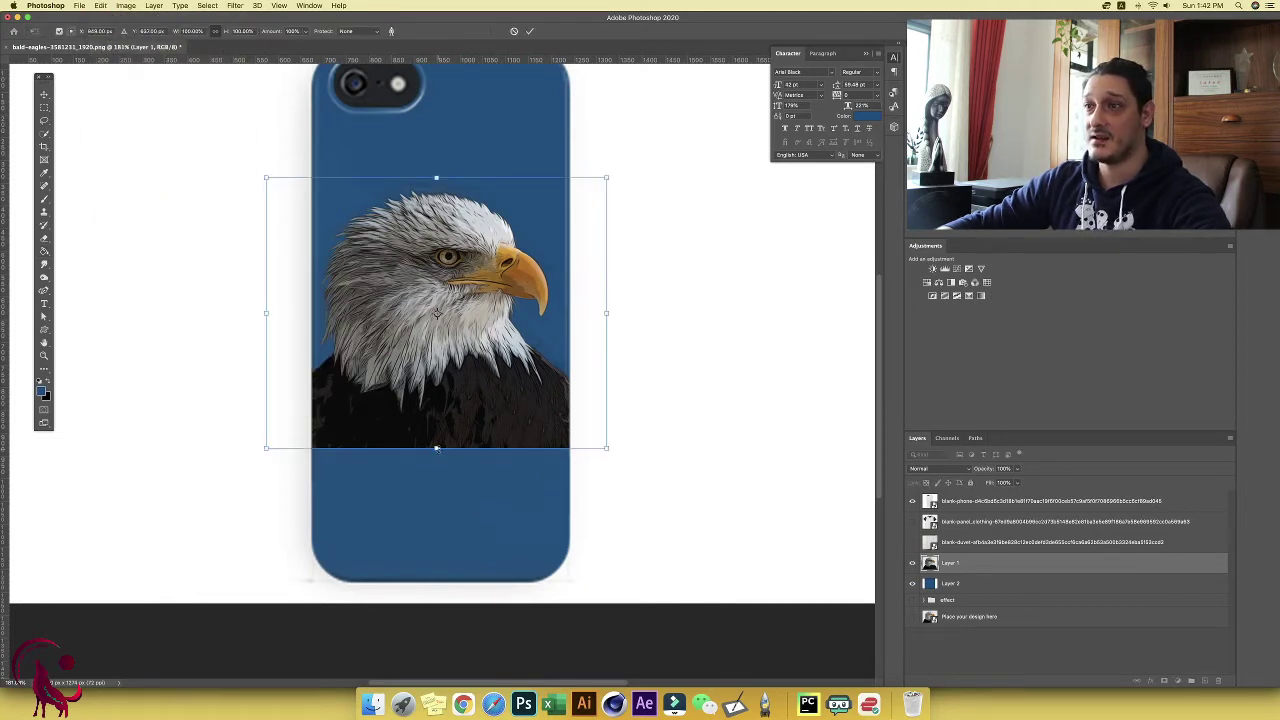
left_click_drag(436, 449, 436, 513)
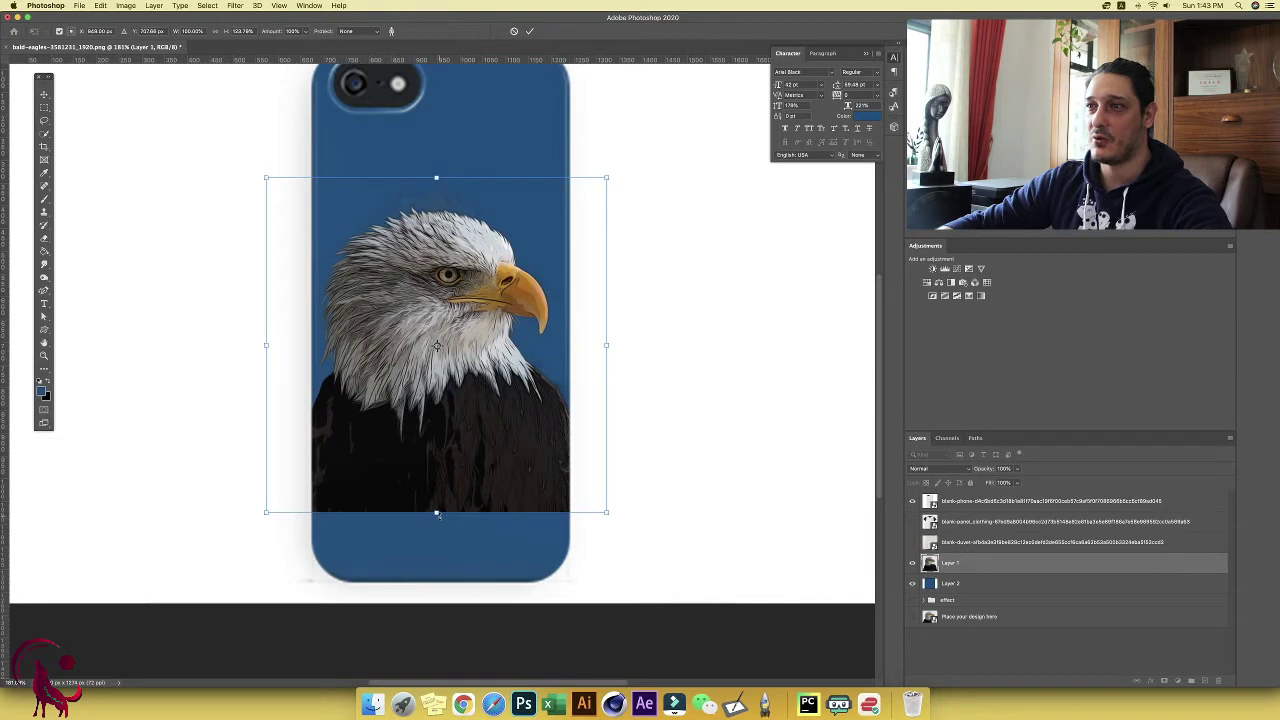
left_click(531, 31)
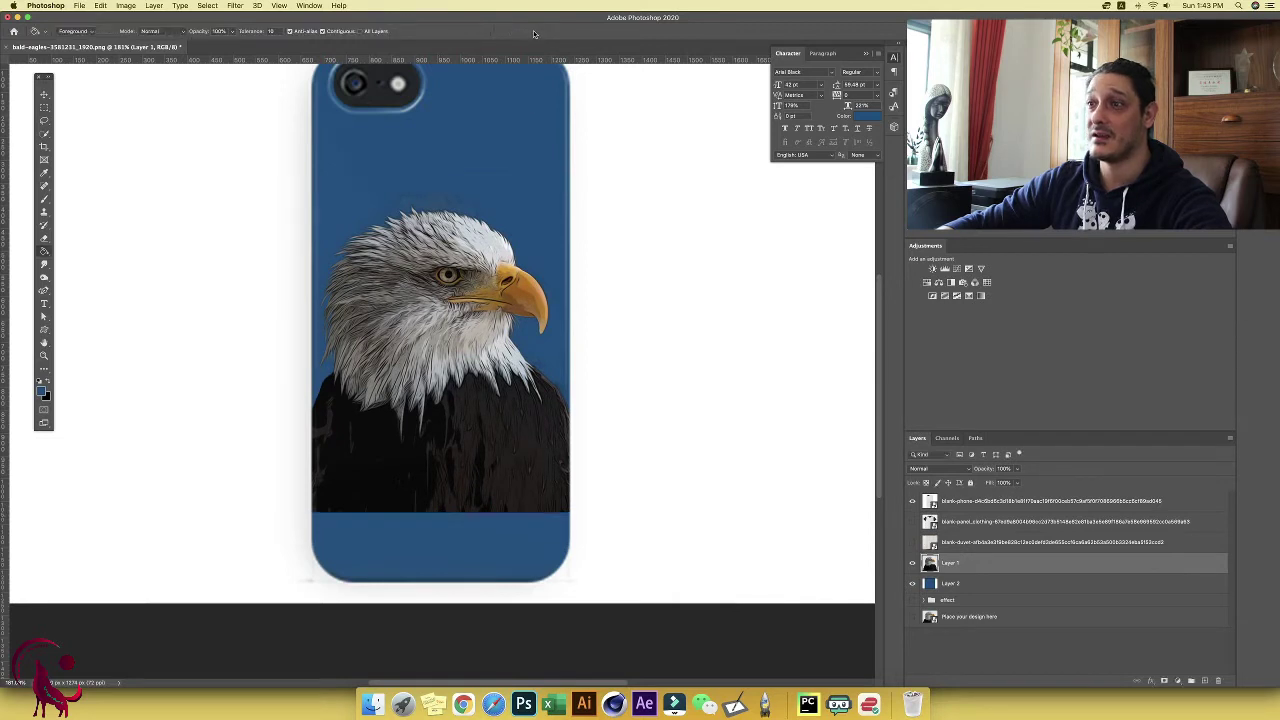
left_click(101, 6)
left_click(150, 197)
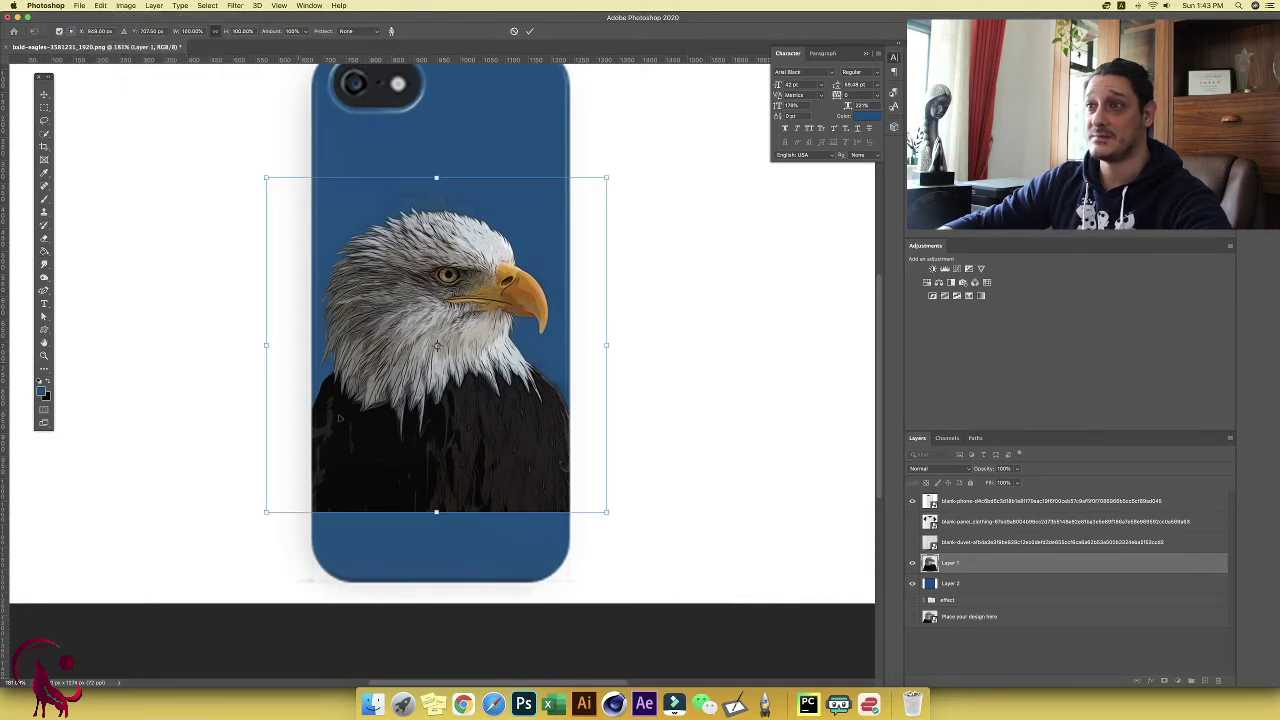
left_click_drag(436, 512, 436, 586)
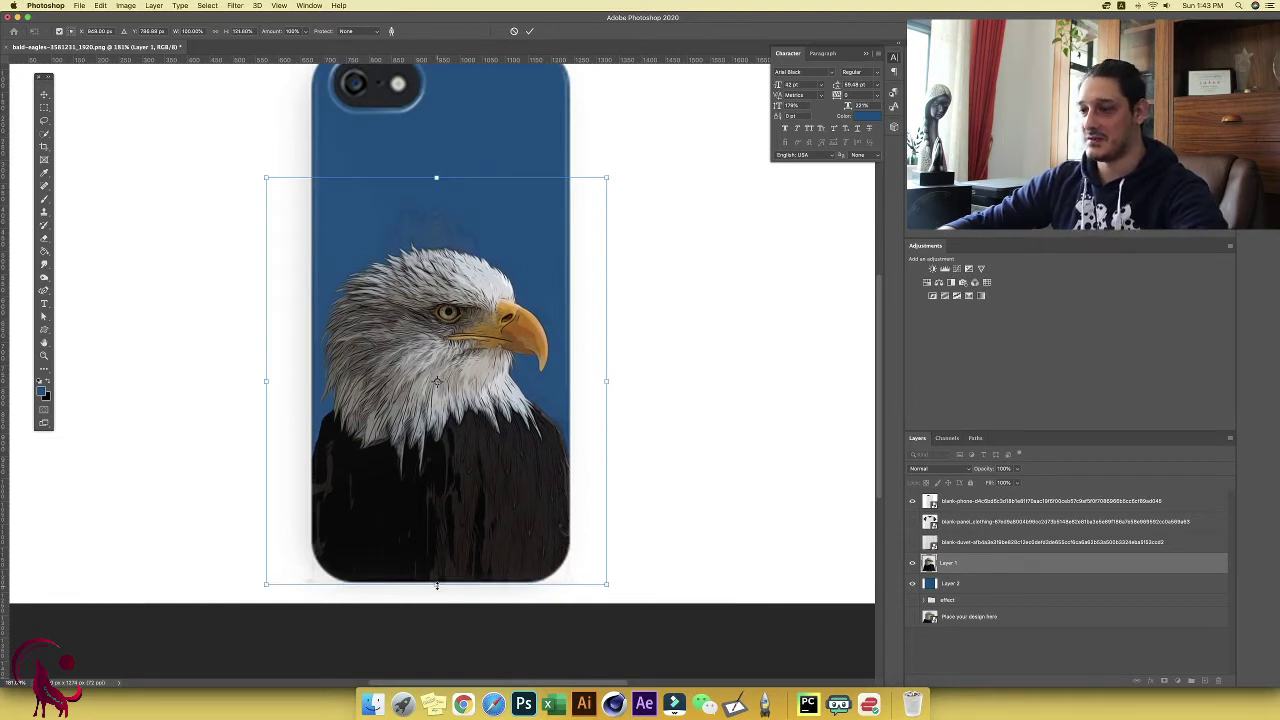
key("Return")
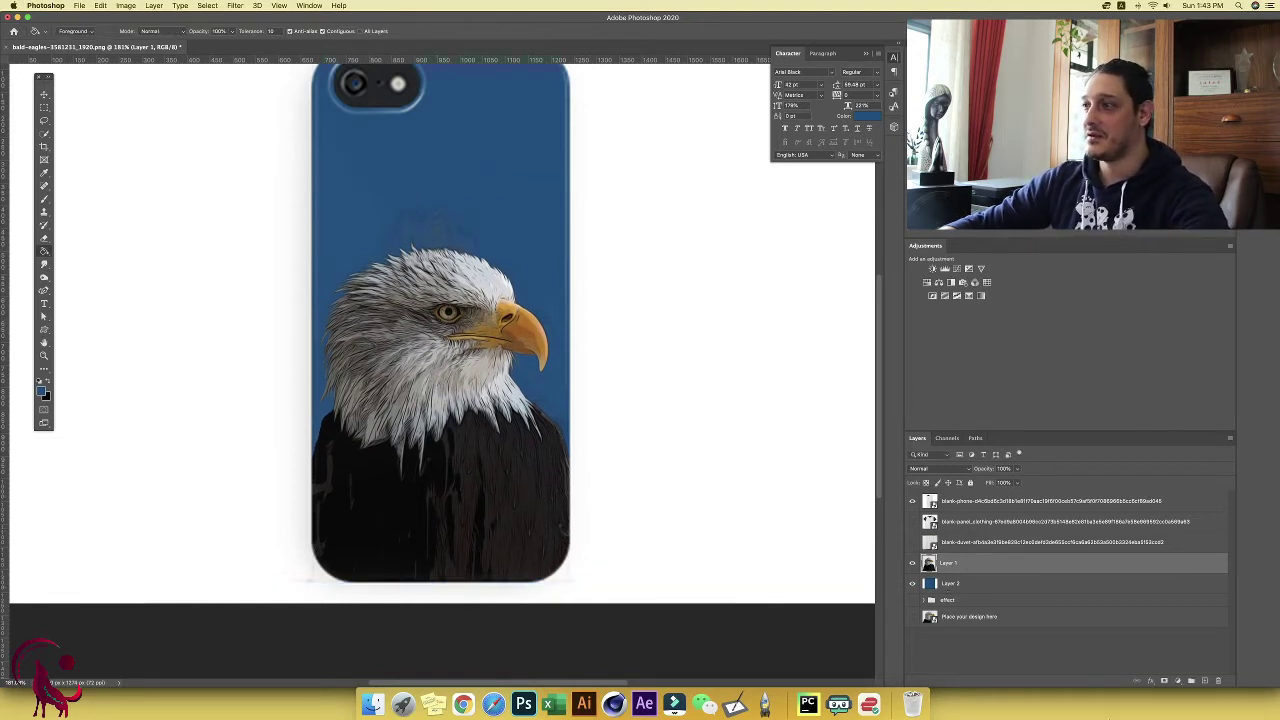
left_click(1163, 680)
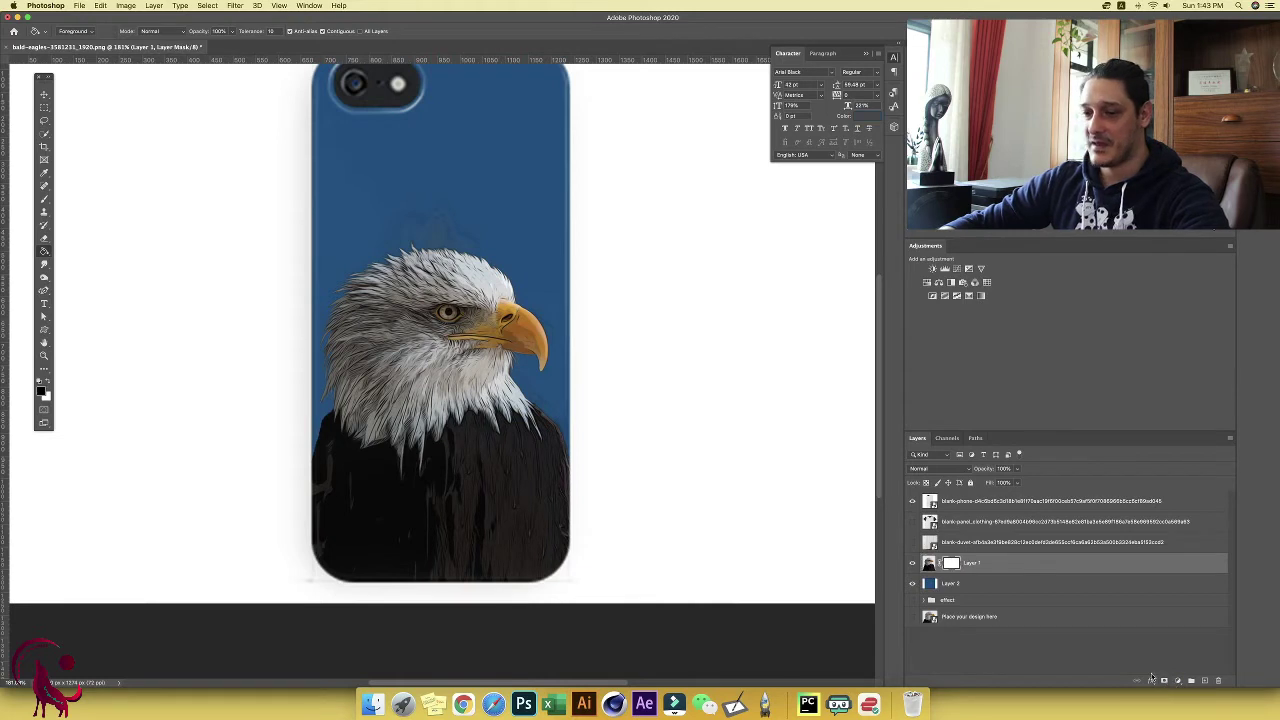
key("b")
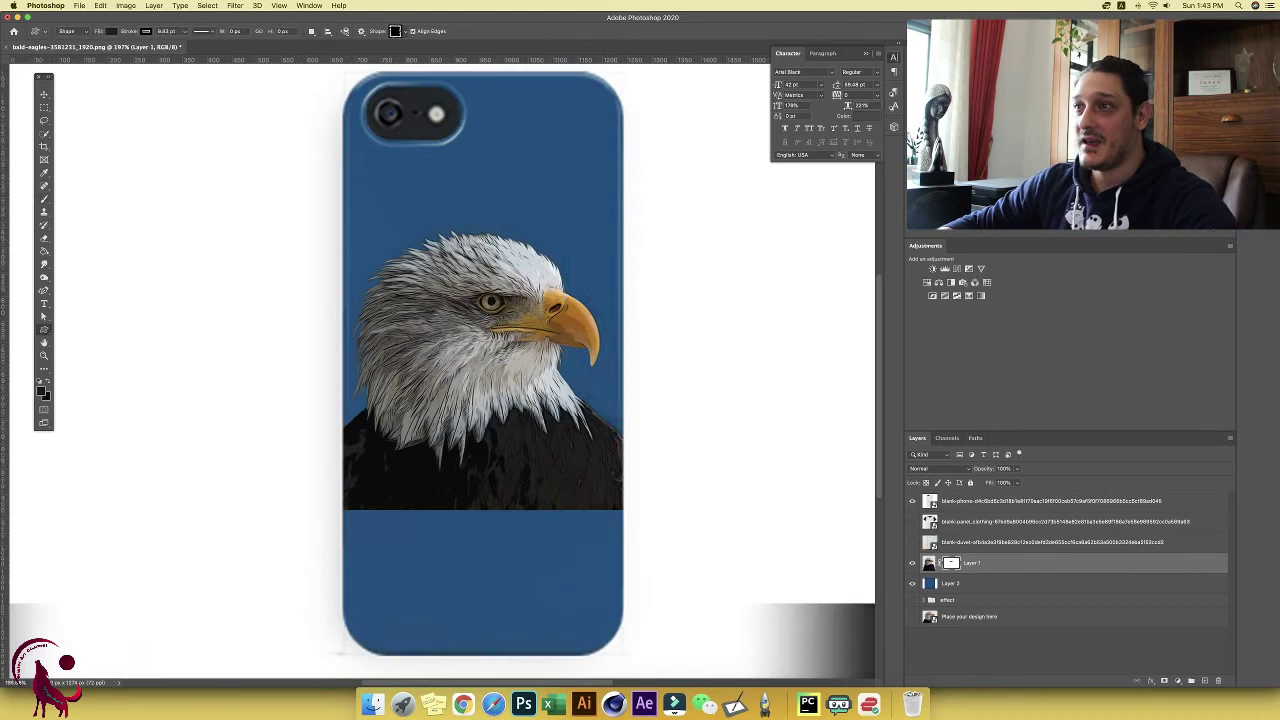
Step: Show the T-shirt mockup, enlarge the eagle across its front, then open Layer 2's foreground colour picker
left_click(912, 521)
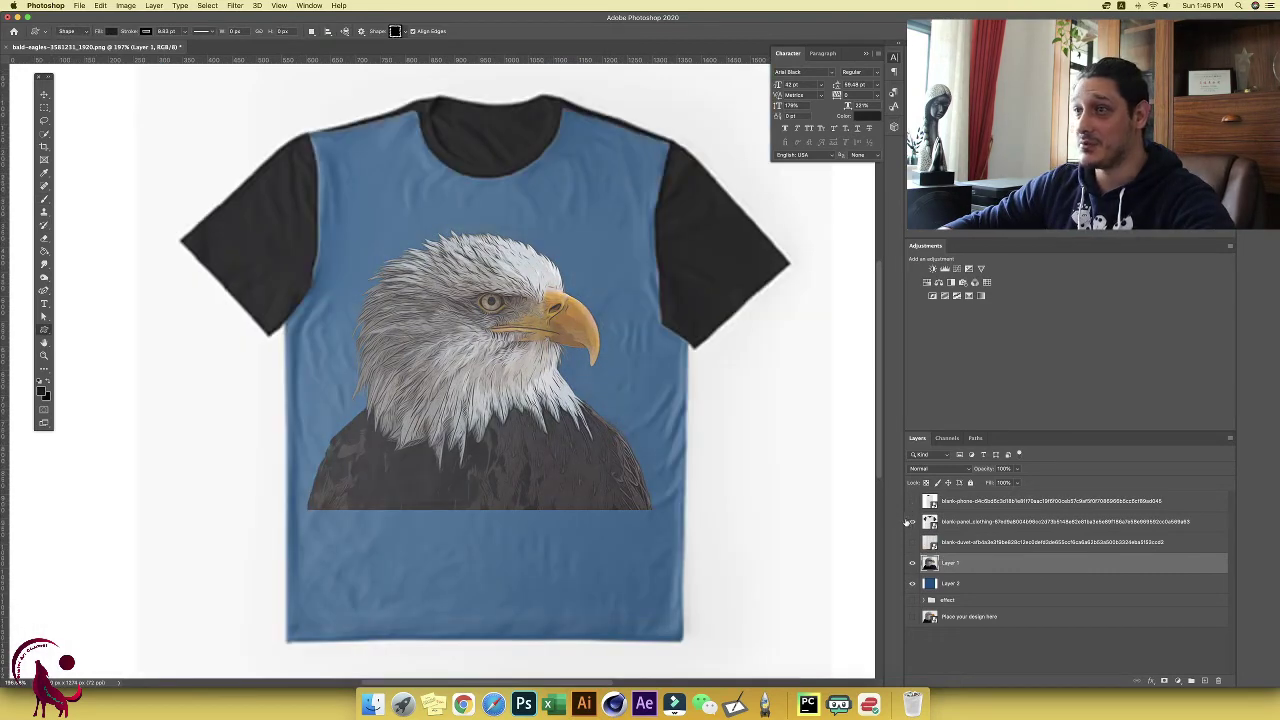
key("super+t")
left_click_drag(590, 425, 594, 555)
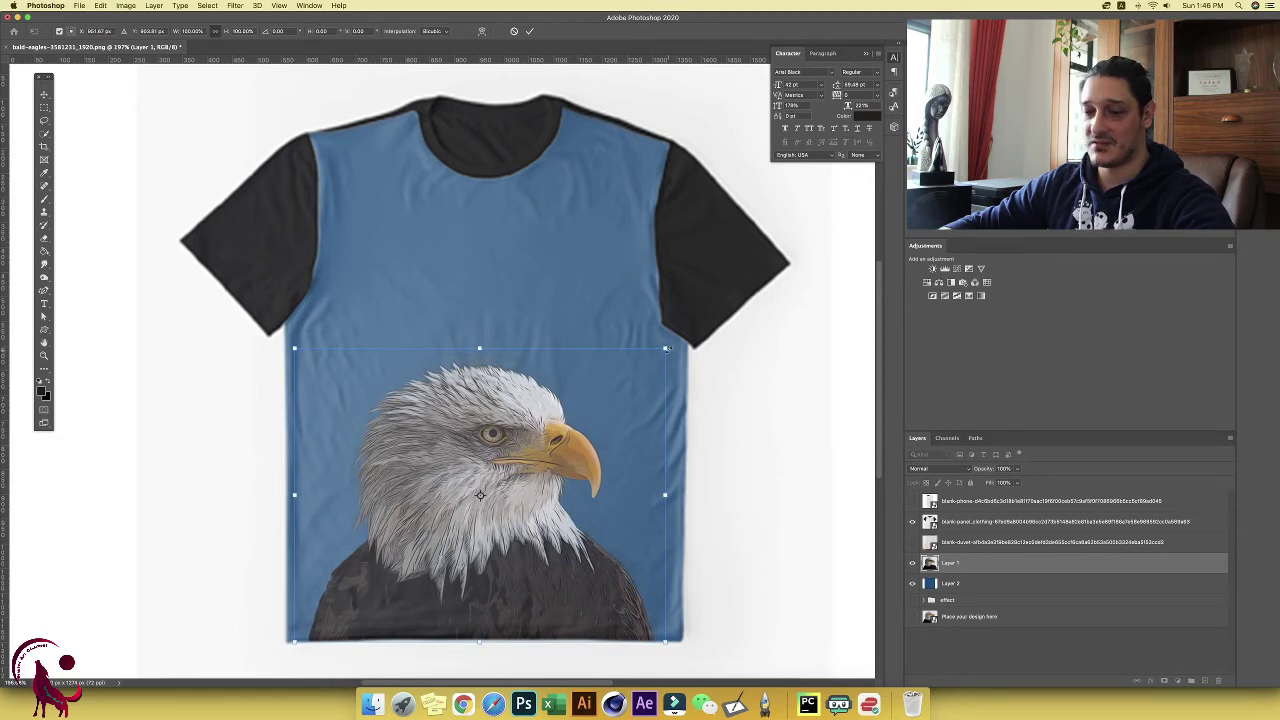
left_click_drag(667, 348, 765, 268)
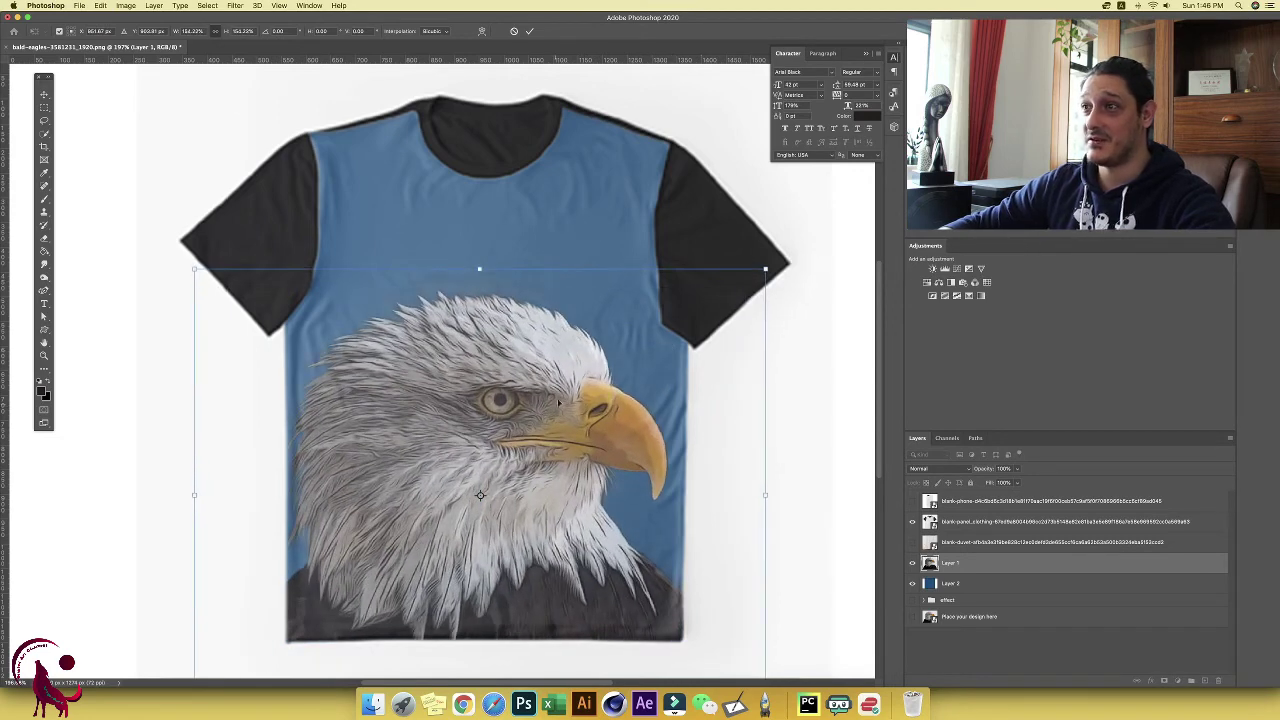
left_click_drag(558, 402, 570, 326)
key("ctrl+z")
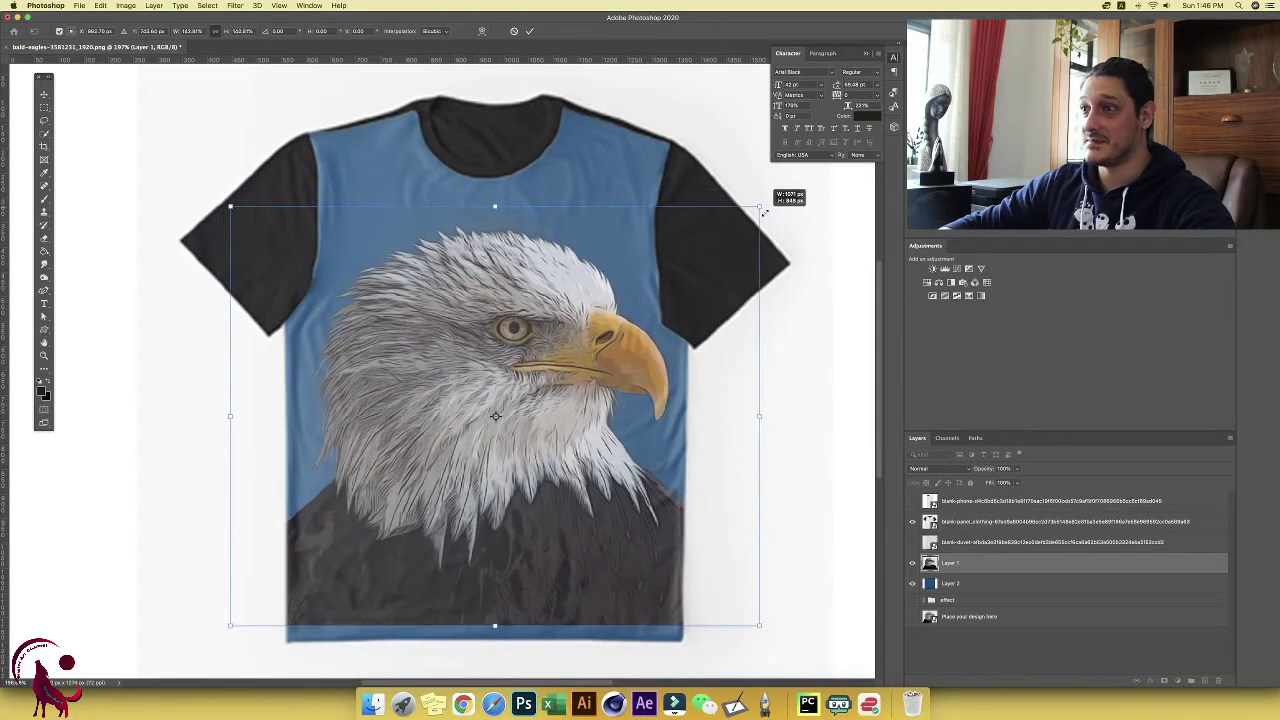
key("ctrl+z")
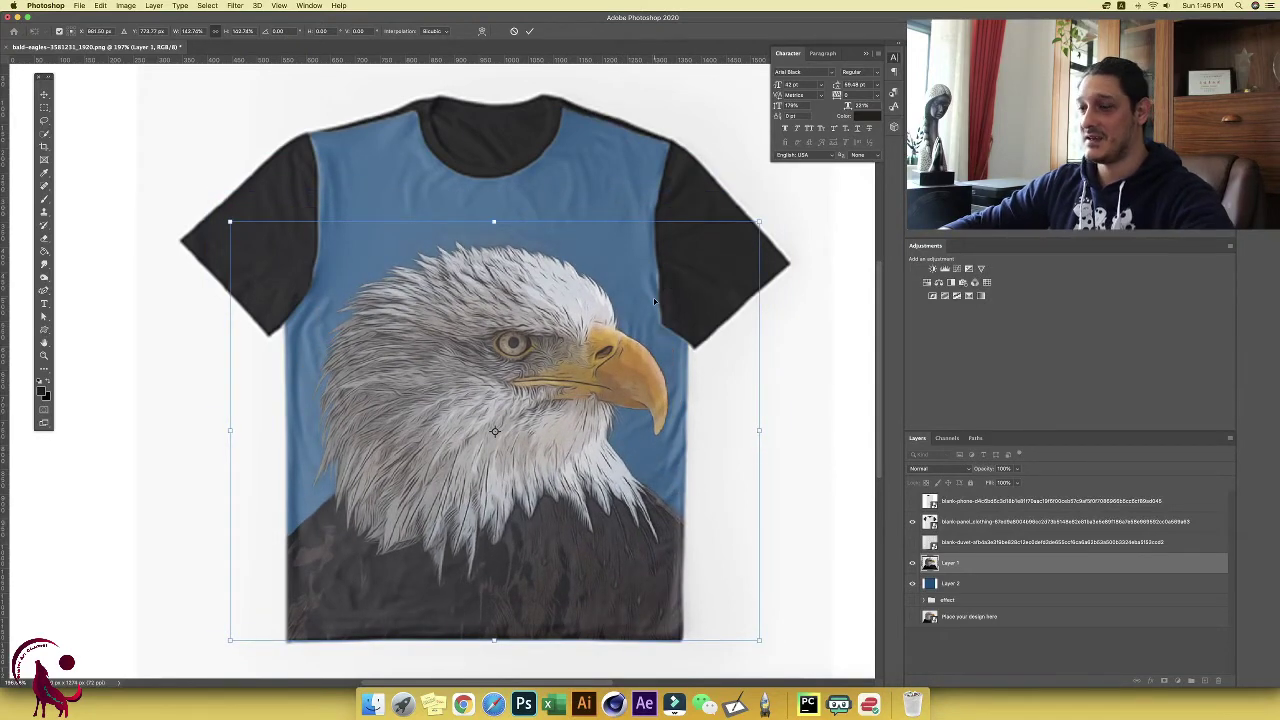
key("Return")
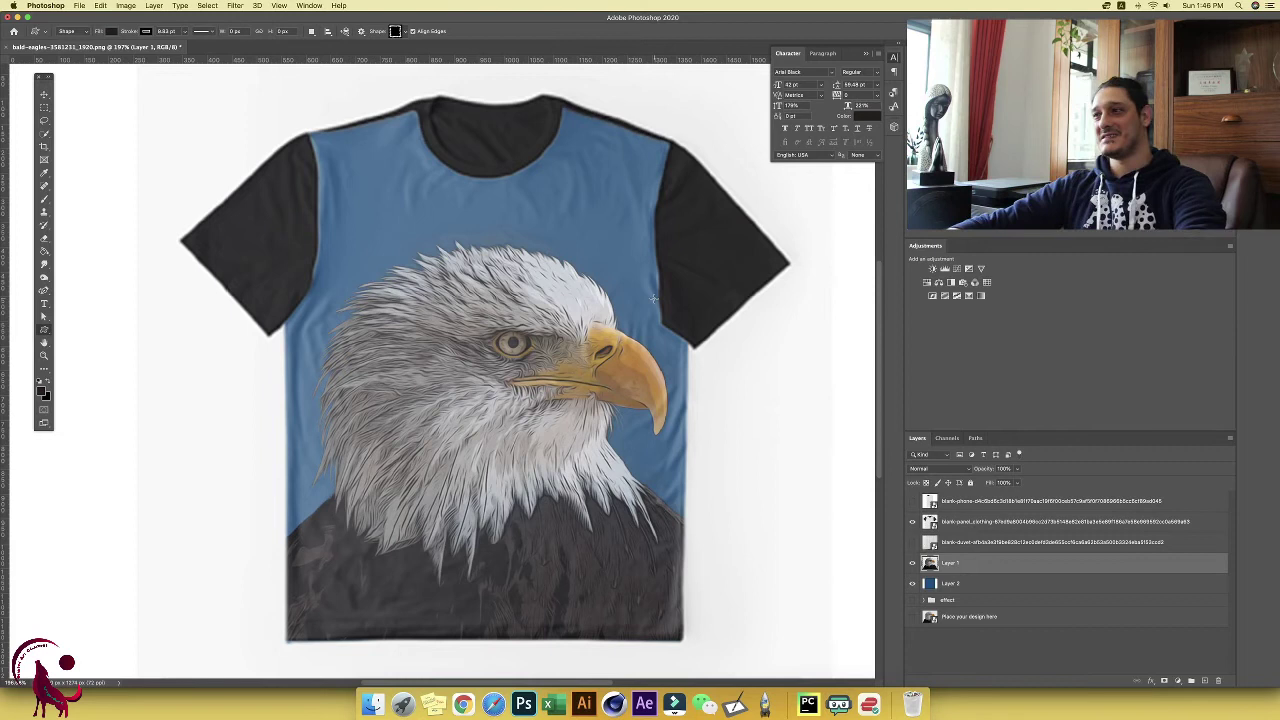
left_click(932, 584)
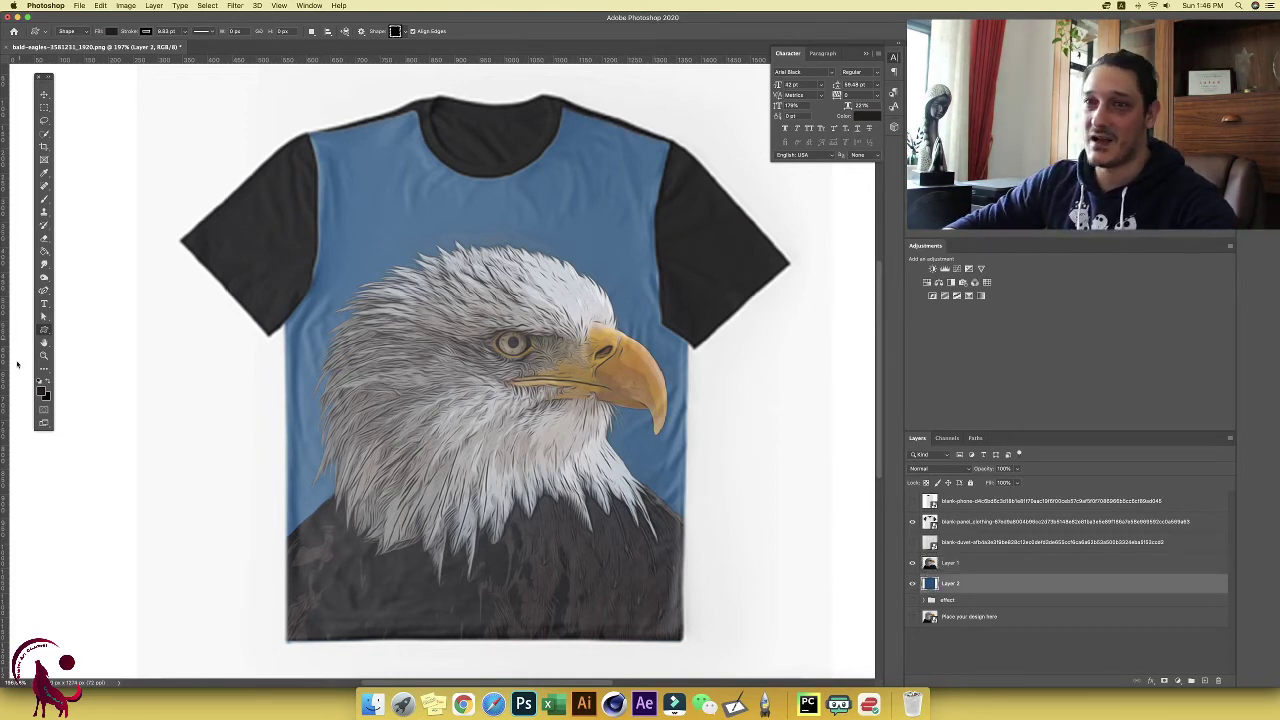
left_click(43, 393)
Step: Fill the T-shirt body with a near-white colour using the Paint Bucket
left_click(669, 497)
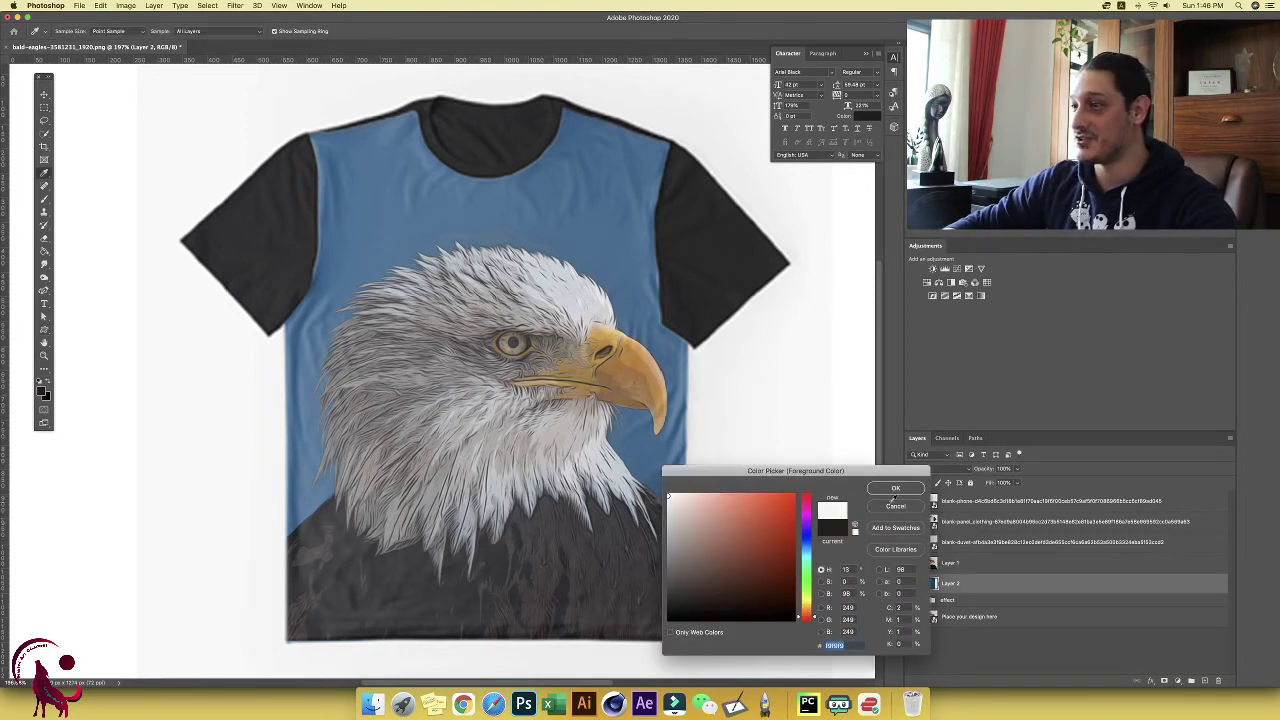
left_click(896, 489)
left_click(46, 394)
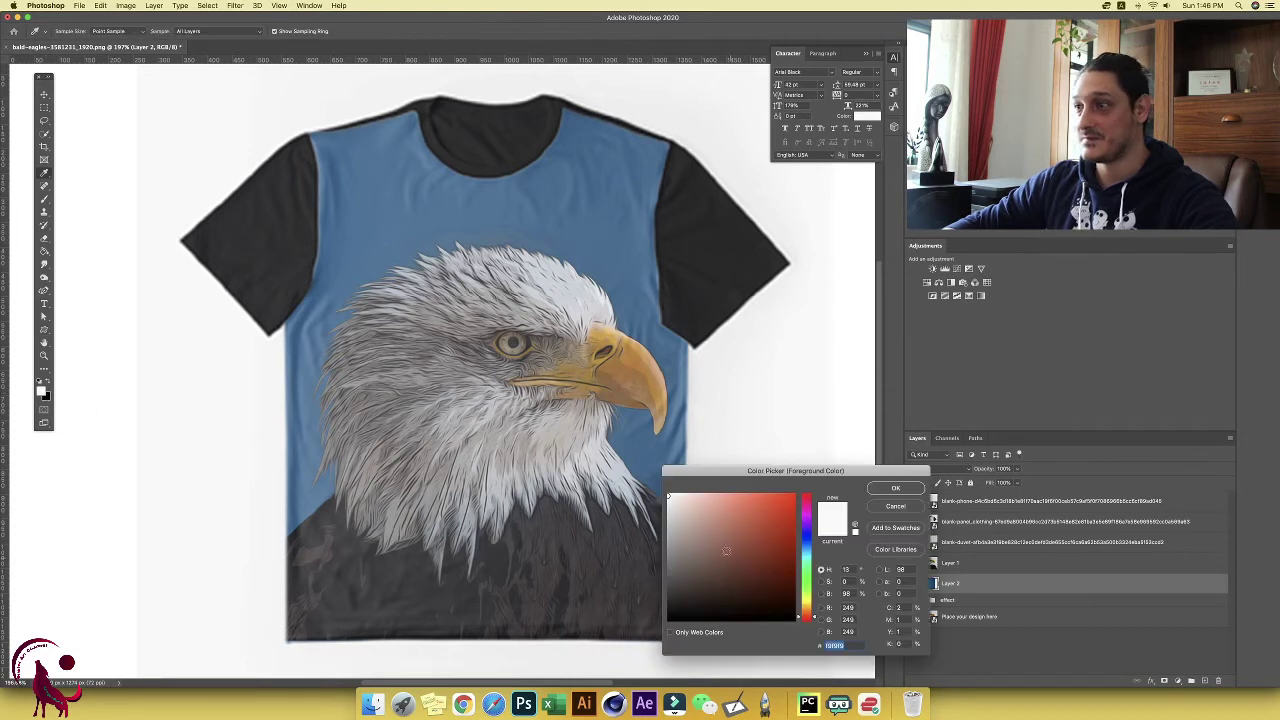
left_click(896, 489)
key("g")
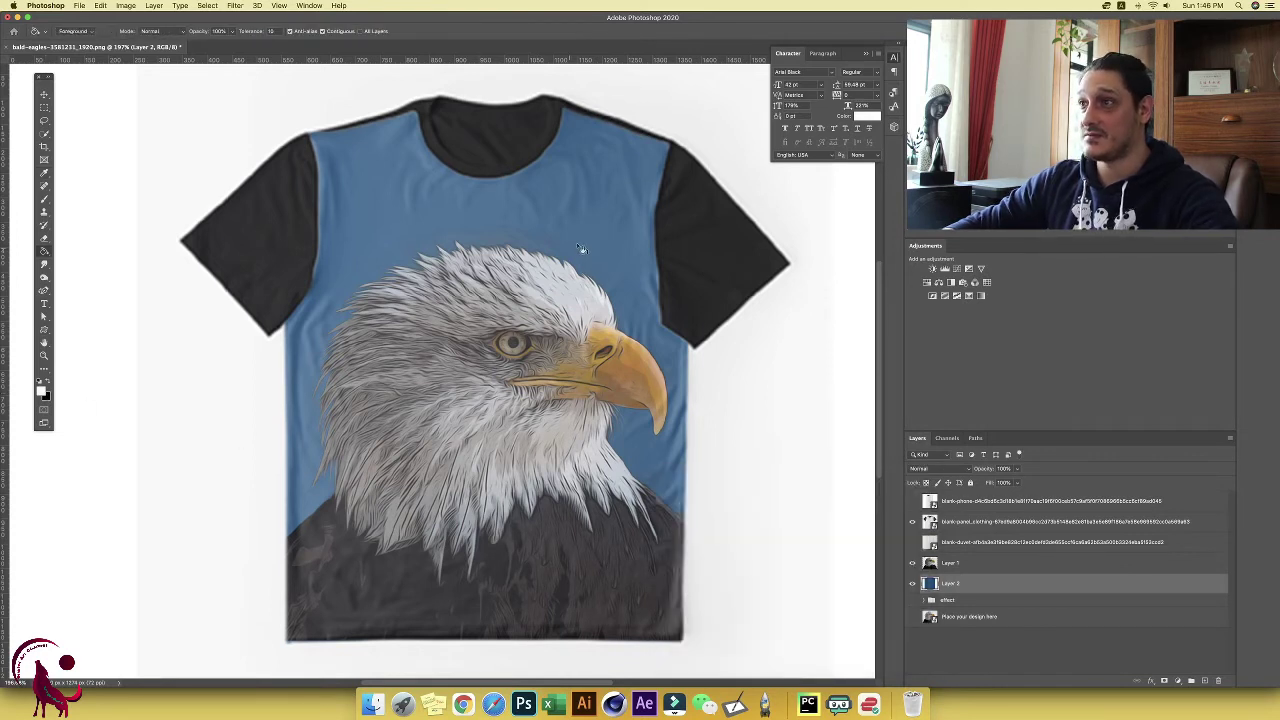
left_click(580, 248)
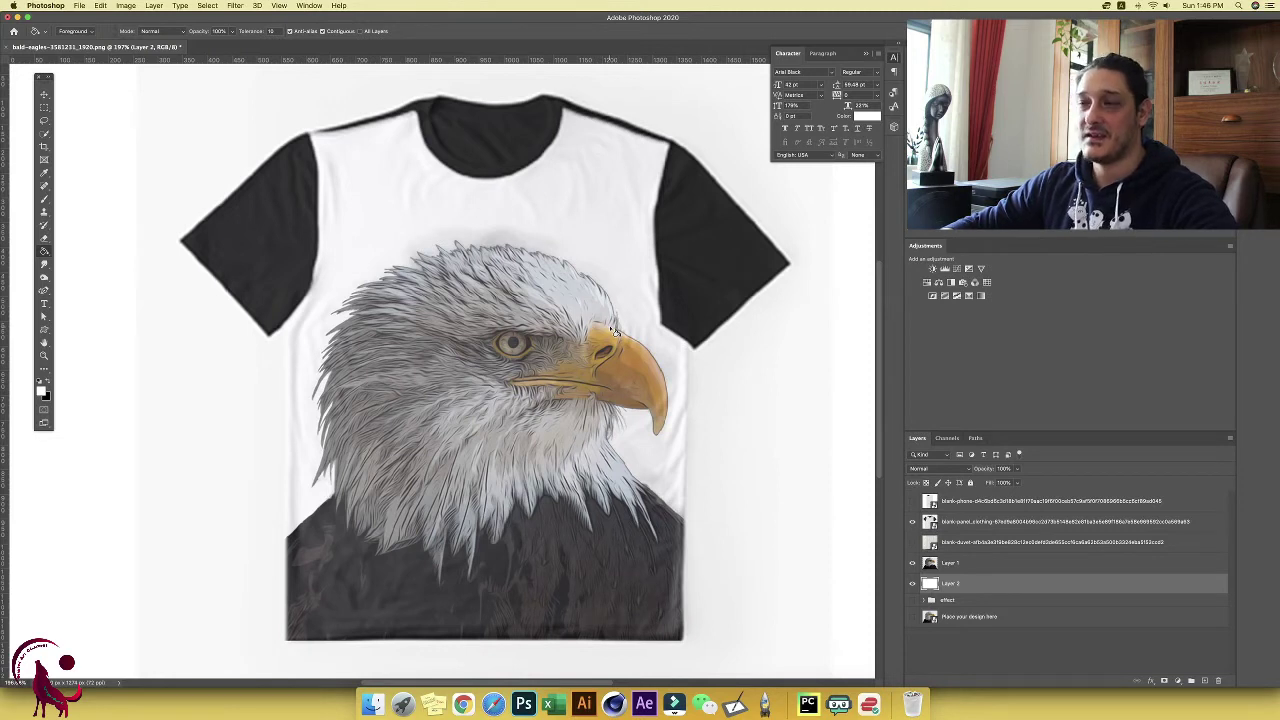
Step: Refill the shirt body with black and select the eagle's Layer 1
left_click(48, 382)
left_click(434, 240)
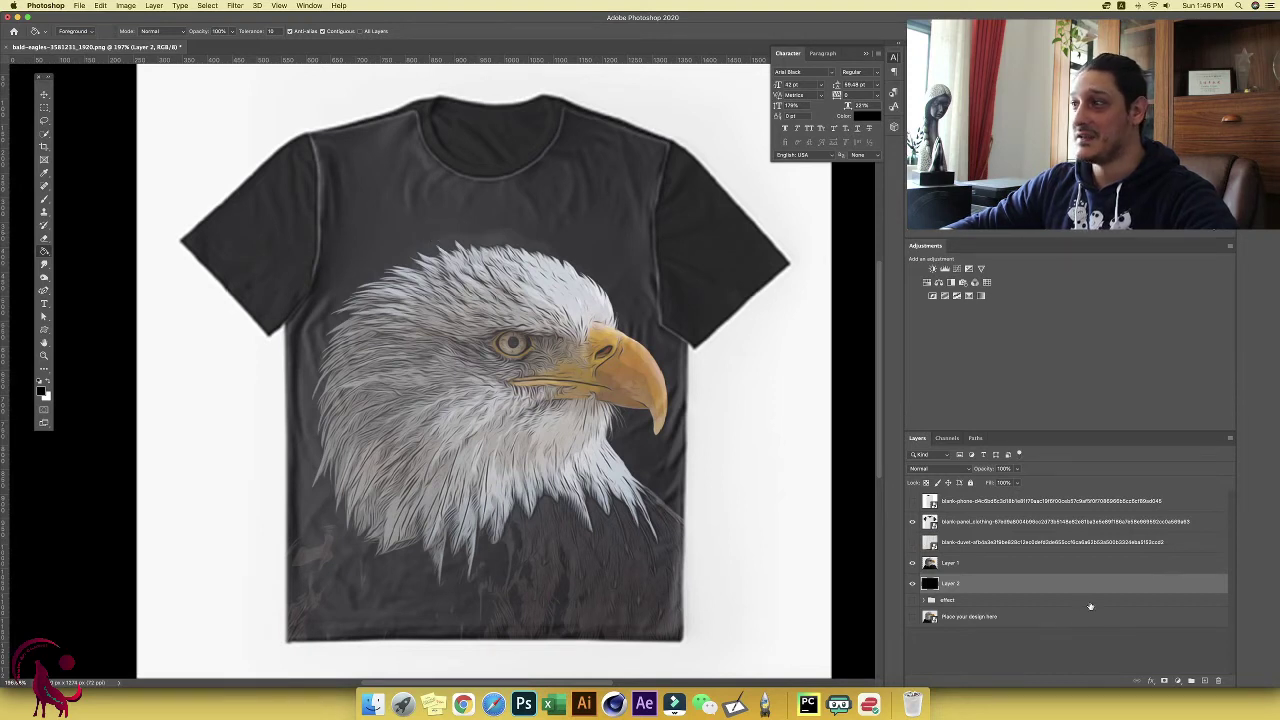
left_click(950, 566)
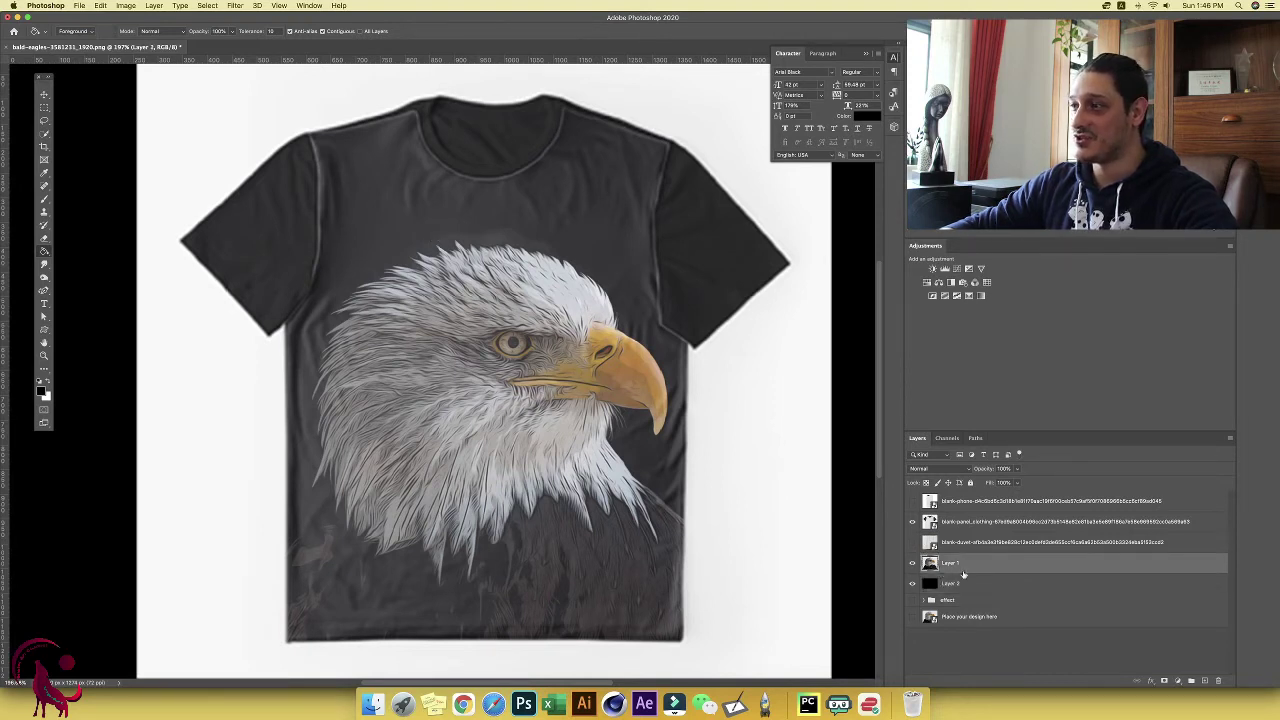
Step: Try Hue and Colorize tints on the eagle, cancel them, and hide the T-shirt mockup
left_click(126, 5)
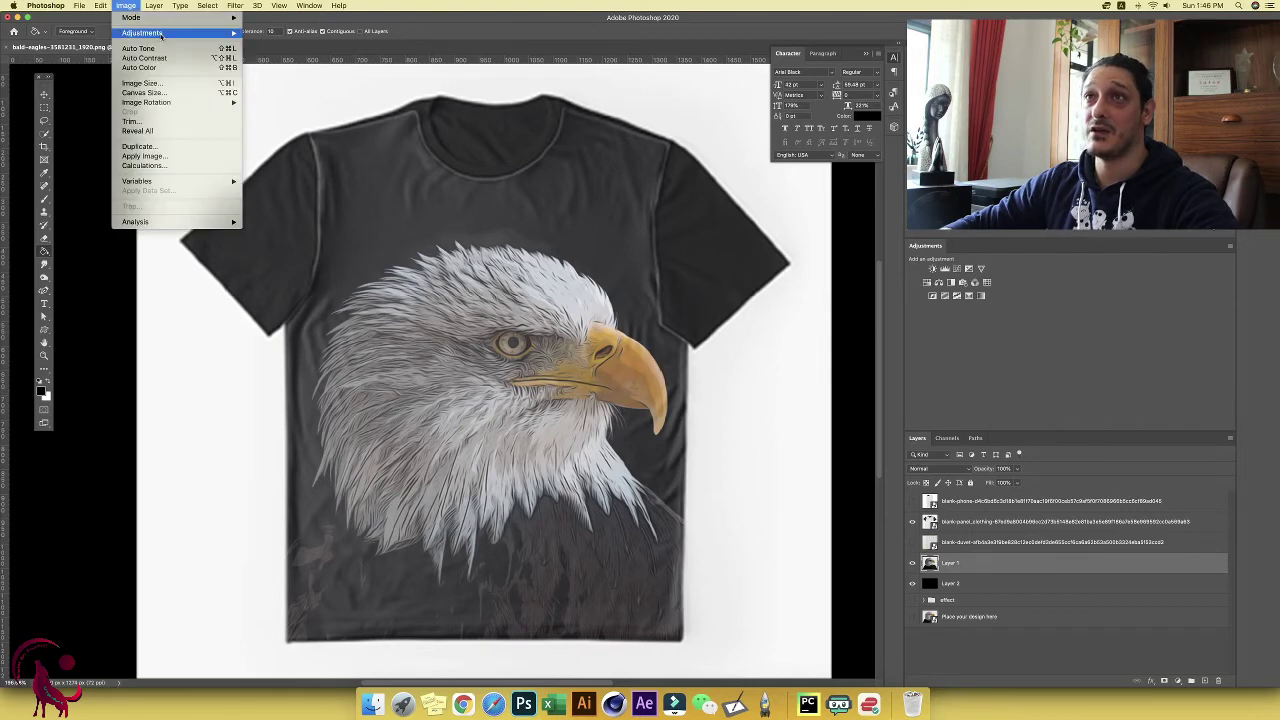
mouse_move(204, 38)
left_click(278, 86)
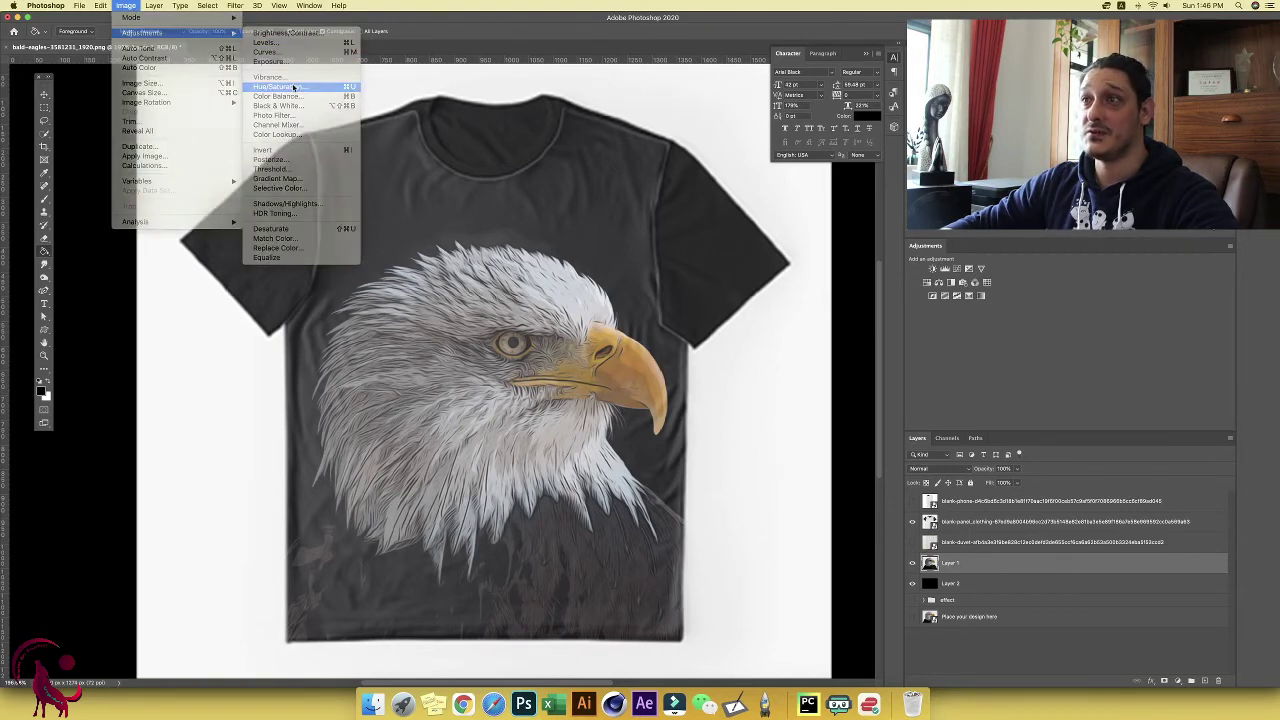
left_click_drag(877, 281, 905, 291)
left_click(974, 335)
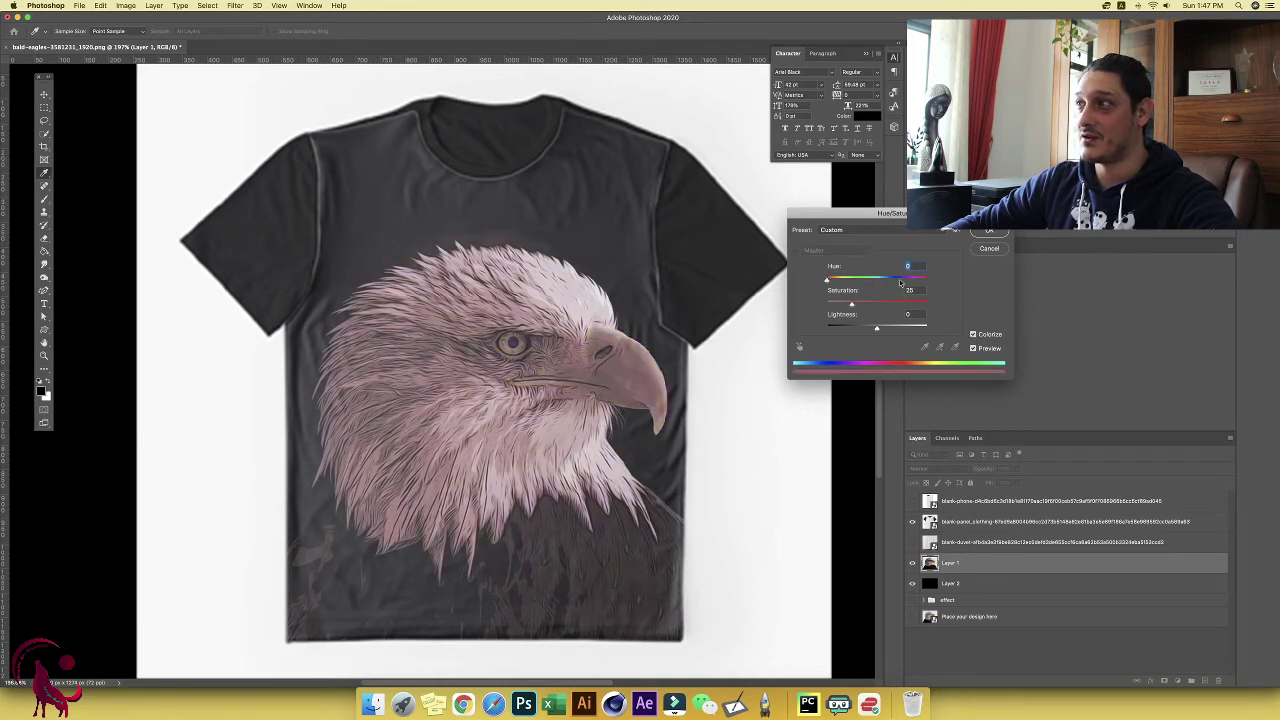
left_click_drag(830, 281, 897, 281)
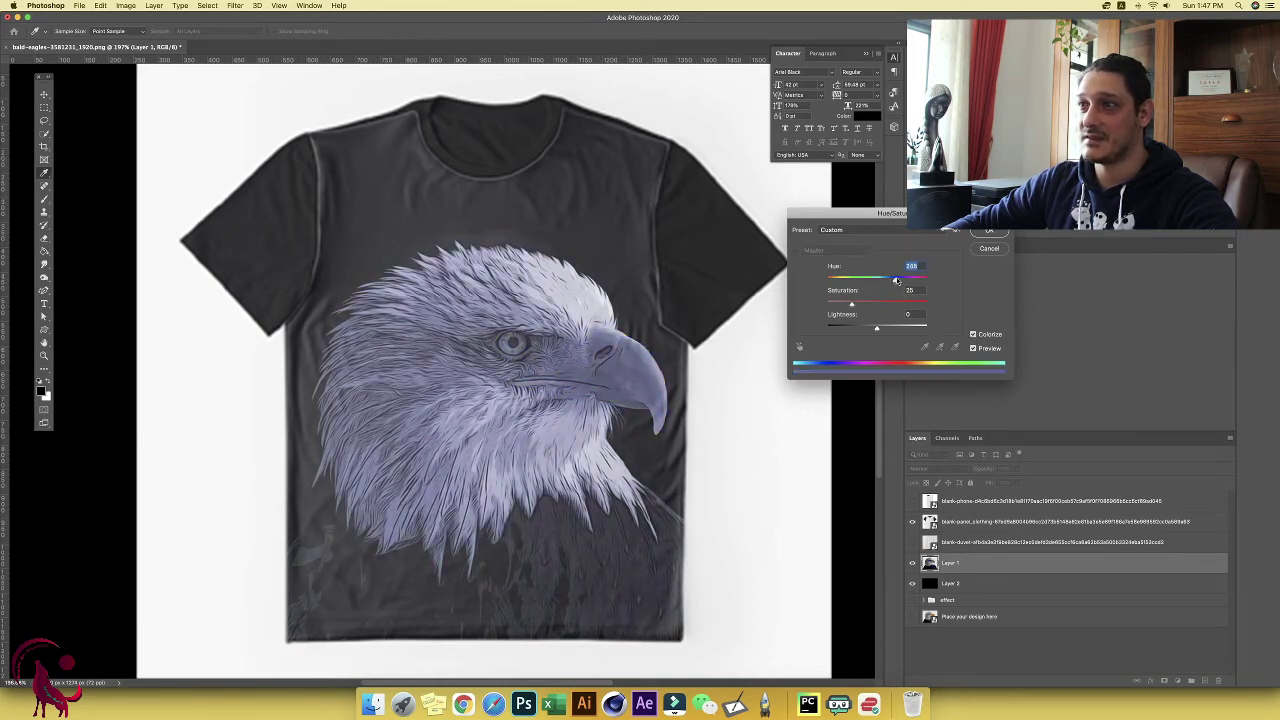
left_click(989, 248)
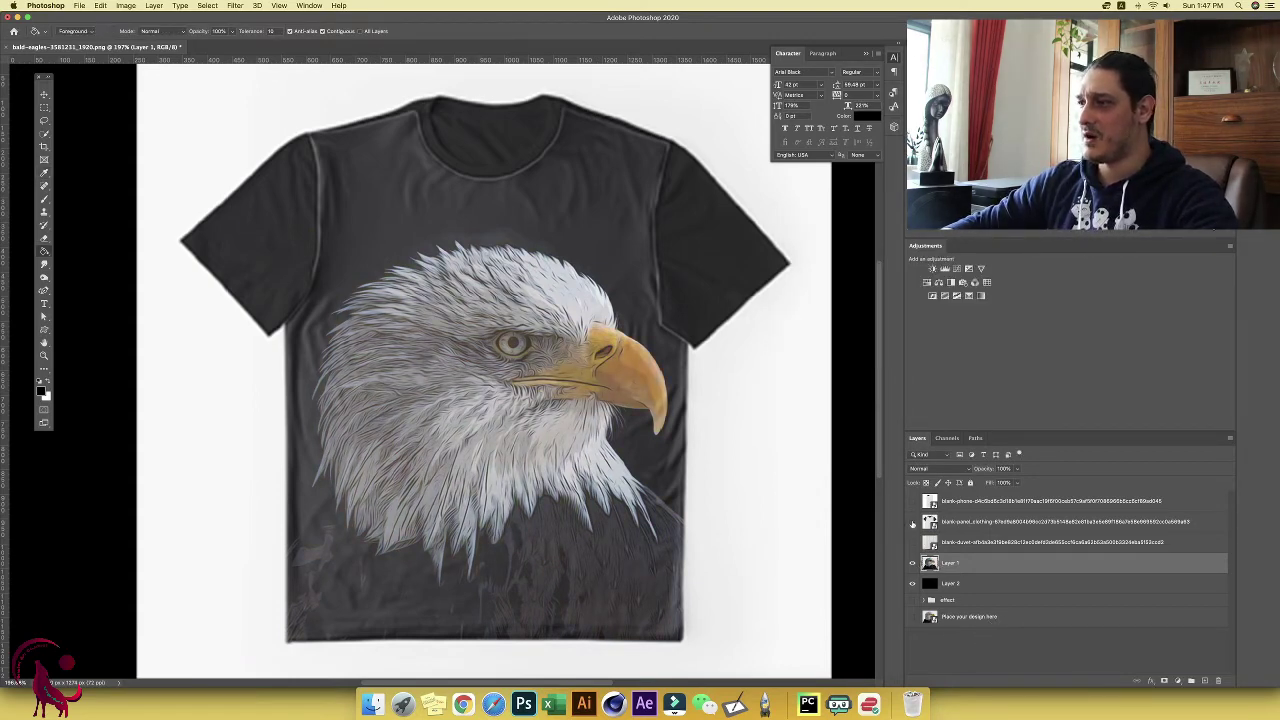
left_click(912, 522)
Step: Delete Layer 1 and move Layer 2 below Place your design here
left_click(1220, 682)
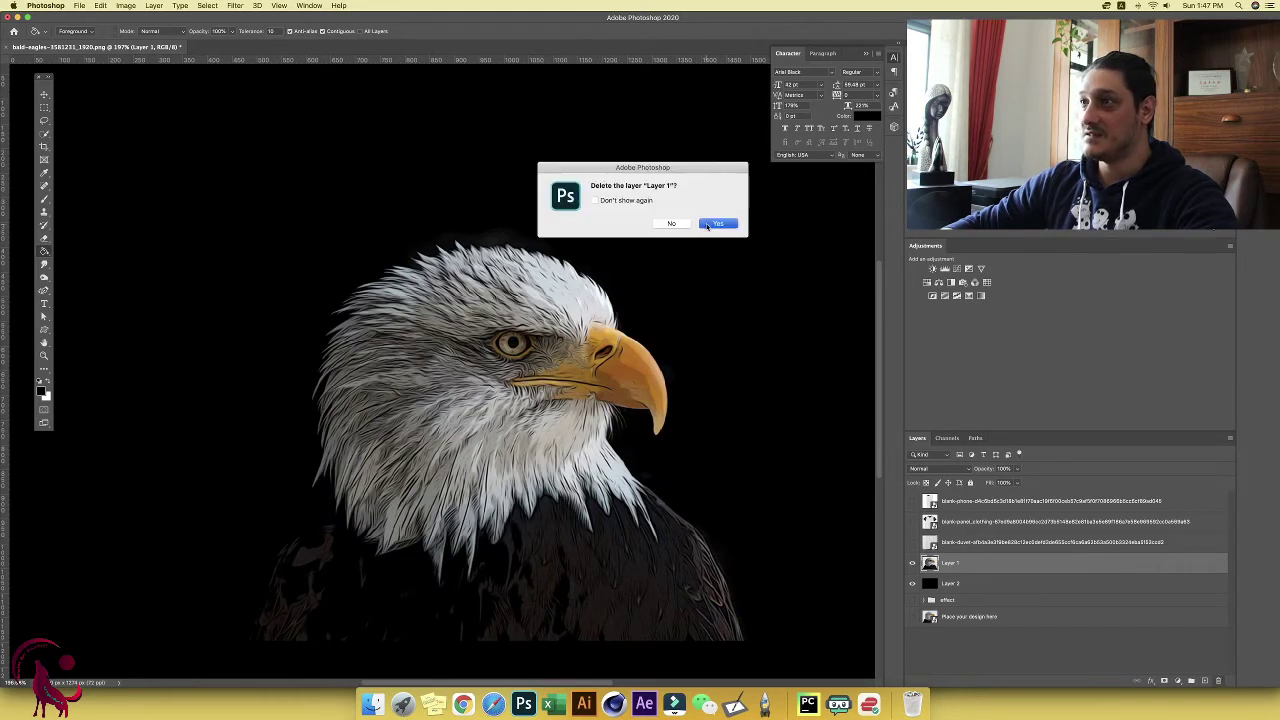
left_click(720, 224)
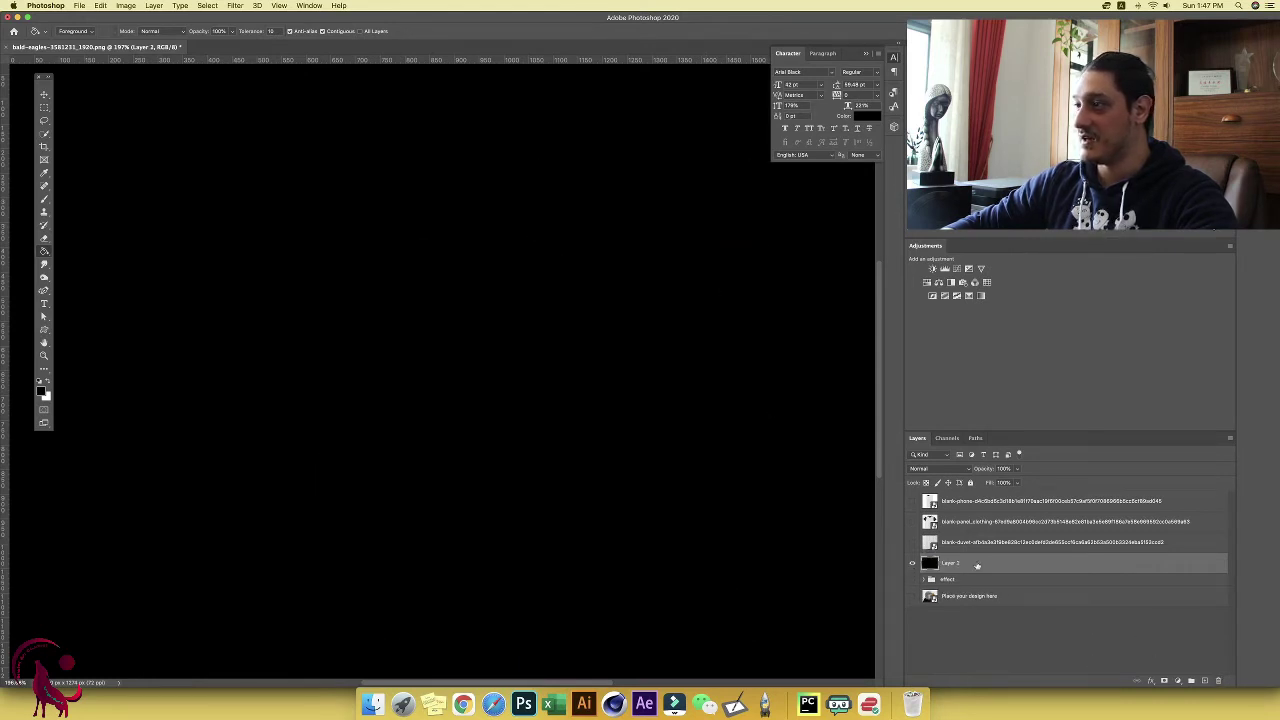
left_click_drag(977, 566, 924, 604)
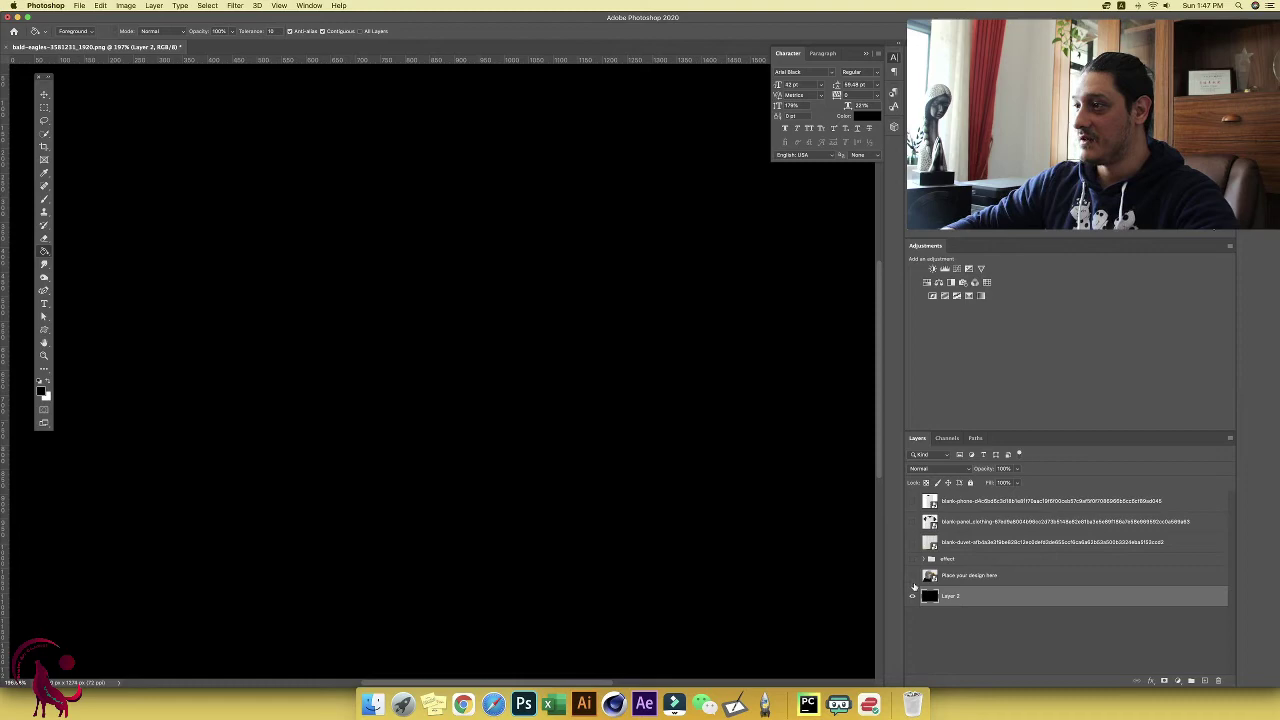
Step: Show the Place your design here layer, fit the view, and open its contents for editing
left_click(912, 577)
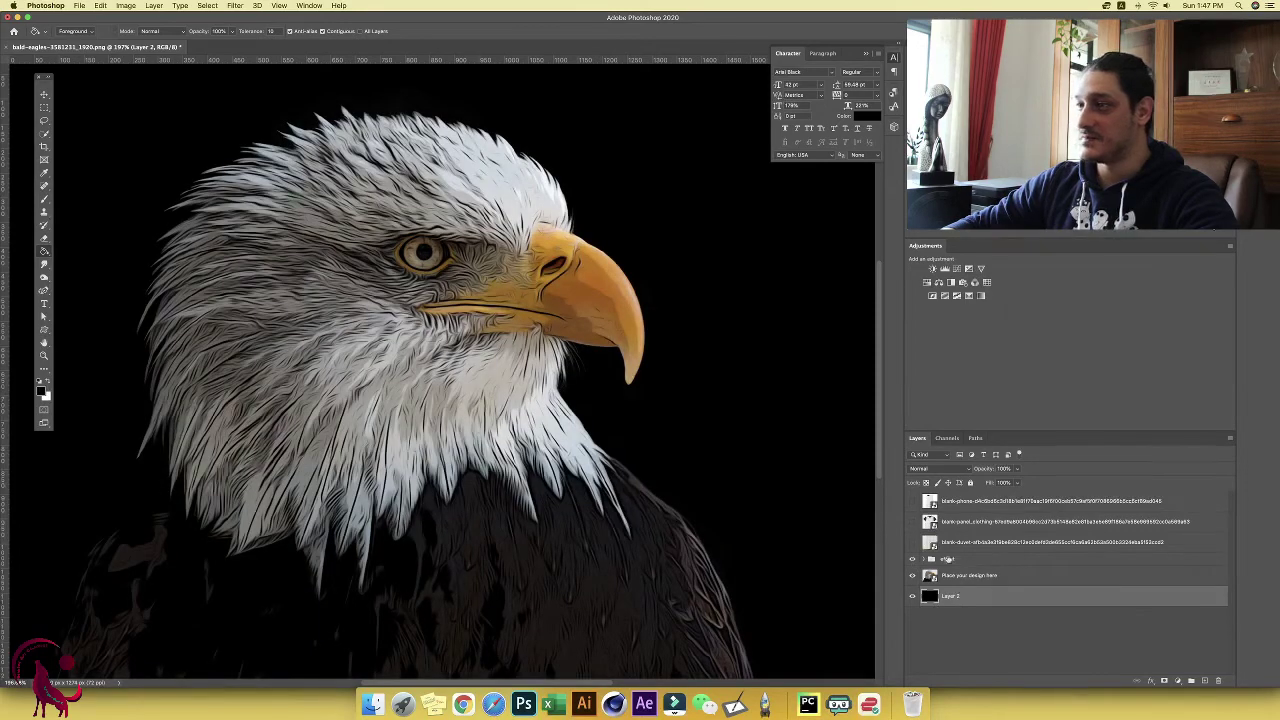
key("super+minus")
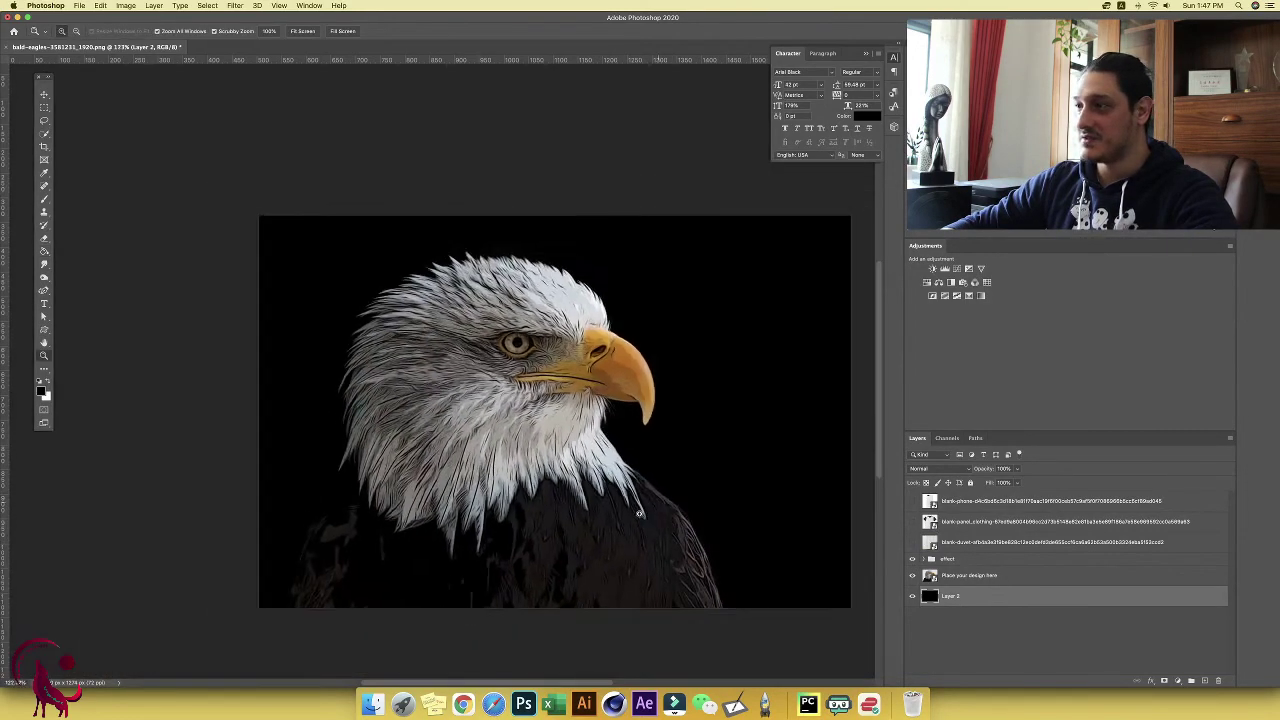
double_click(930, 576)
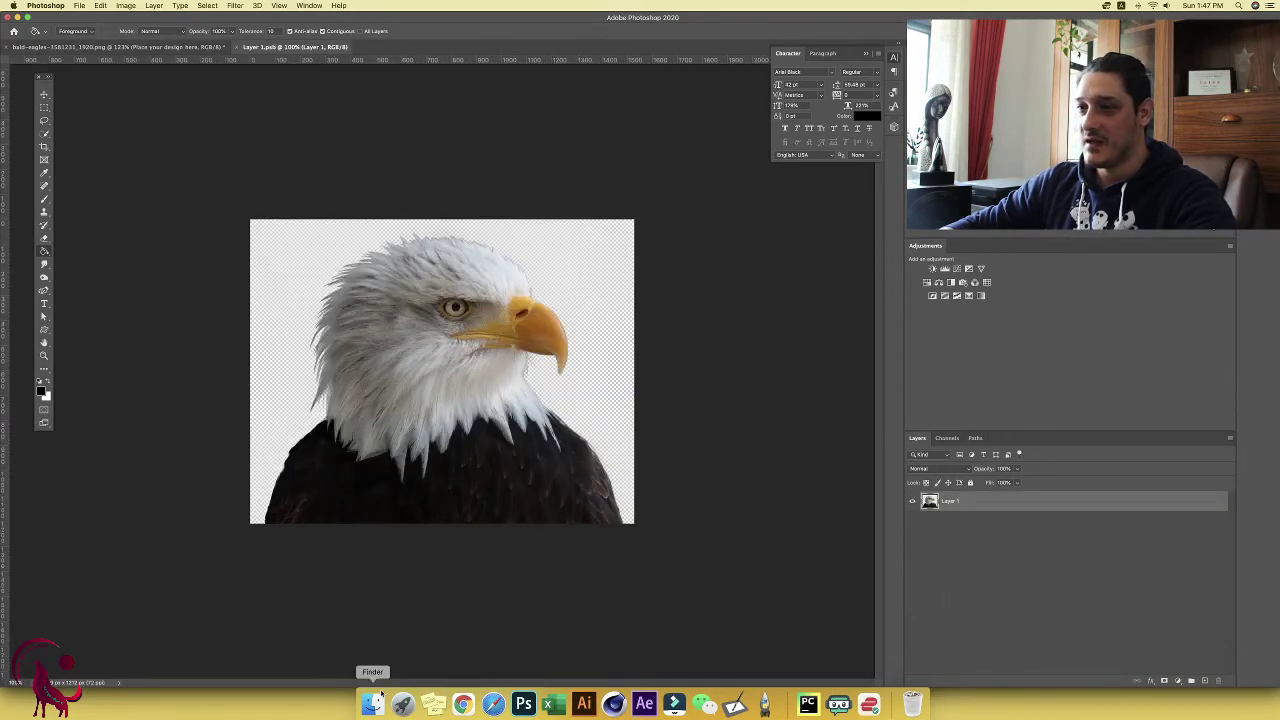
Step: Preview the Downloads images in Finder and drag dog-1089265_1920.png onto the eagle design
left_click(372, 705)
scroll(590, 520, "up", 10)
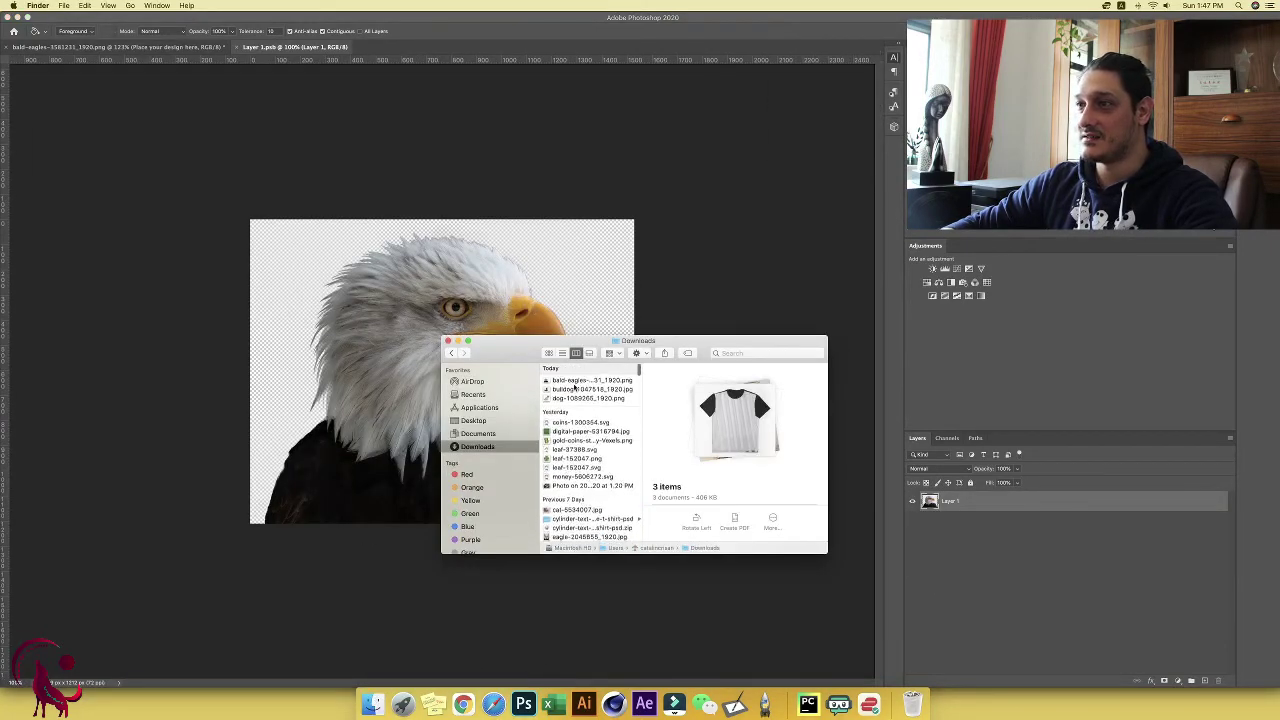
left_click(576, 381)
left_click(574, 389)
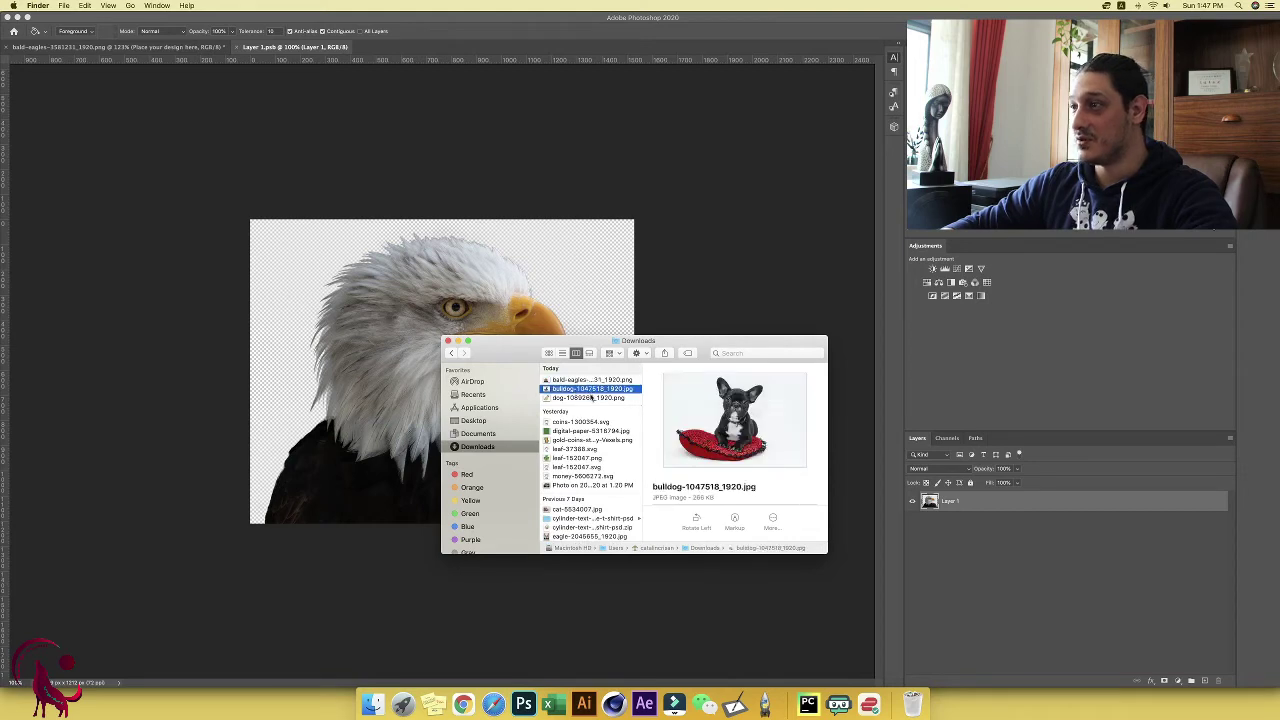
left_click(595, 399)
double_click(586, 389)
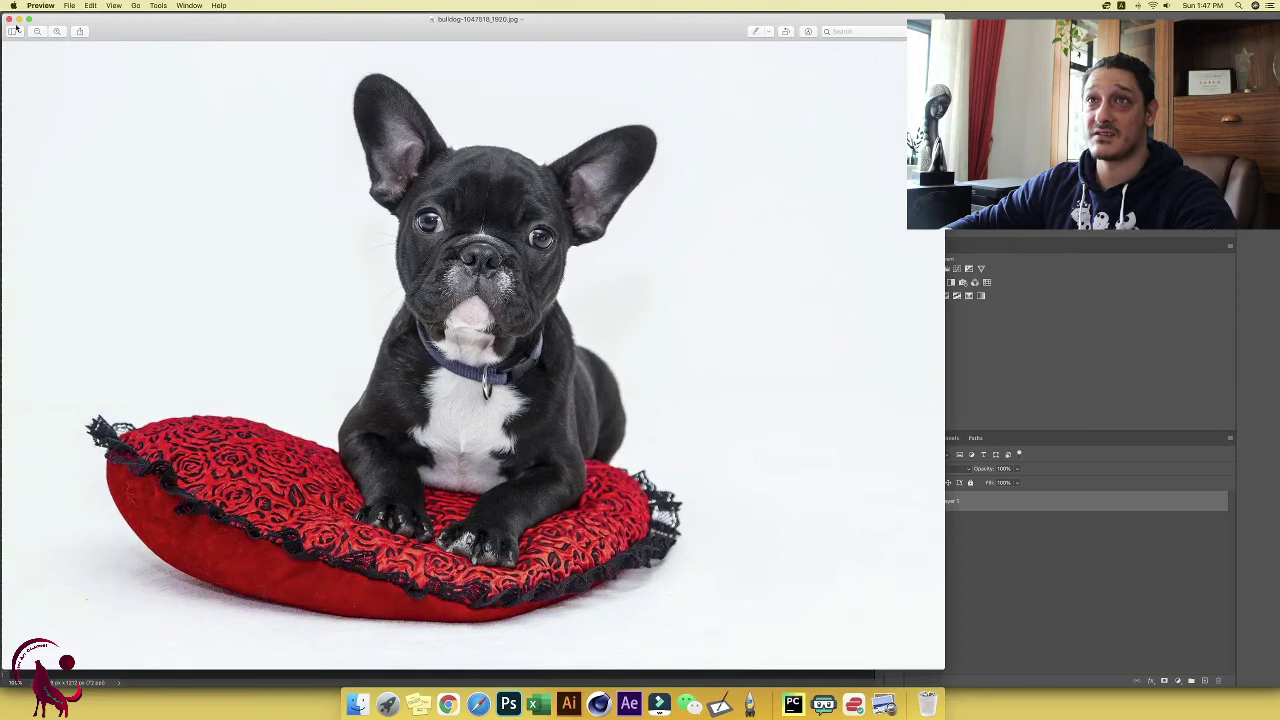
key("super+w")
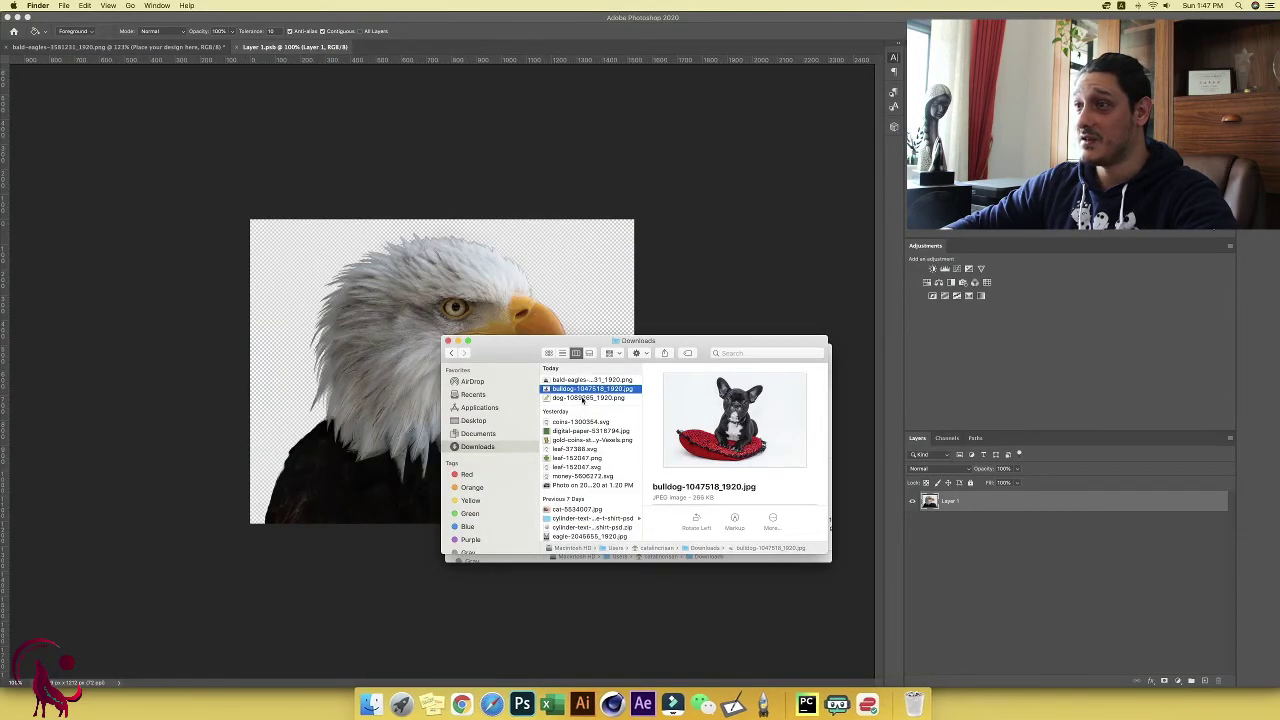
left_click_drag(573, 399, 416, 378)
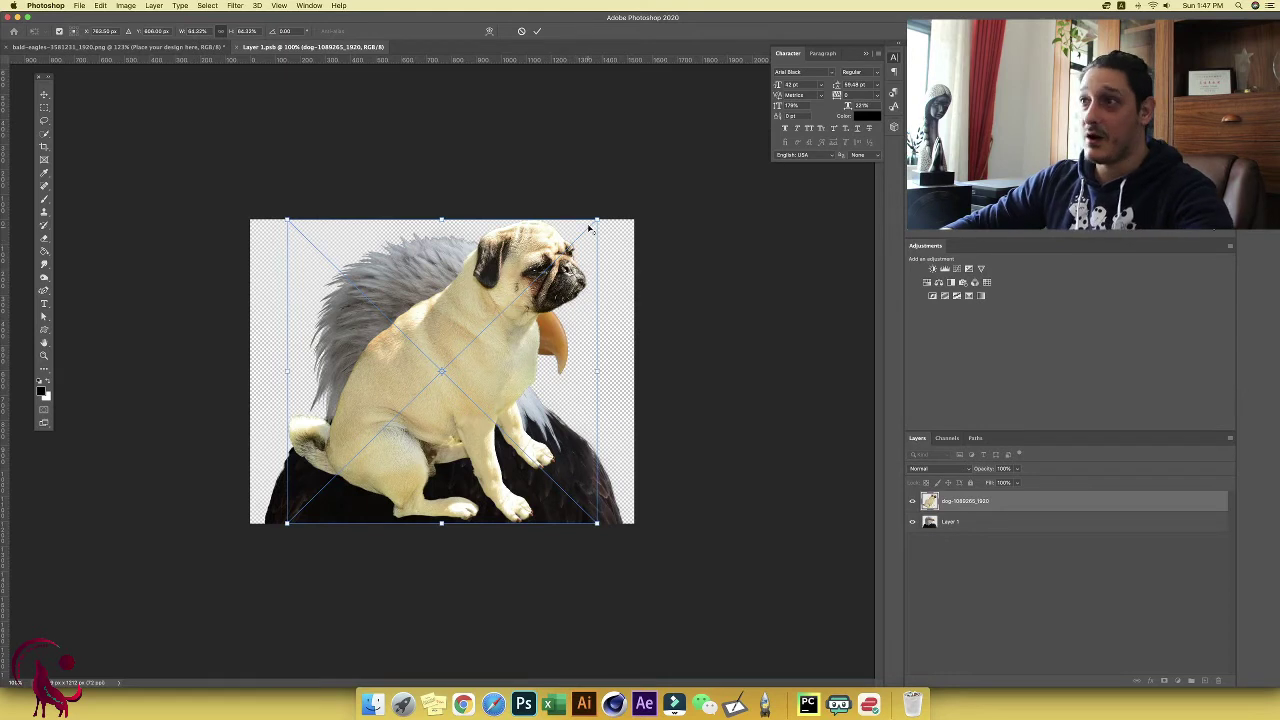
Step: Shrink the pug slightly, hide the eagle, and save and close Layer 1.psb
left_click_drag(596, 219, 587, 229)
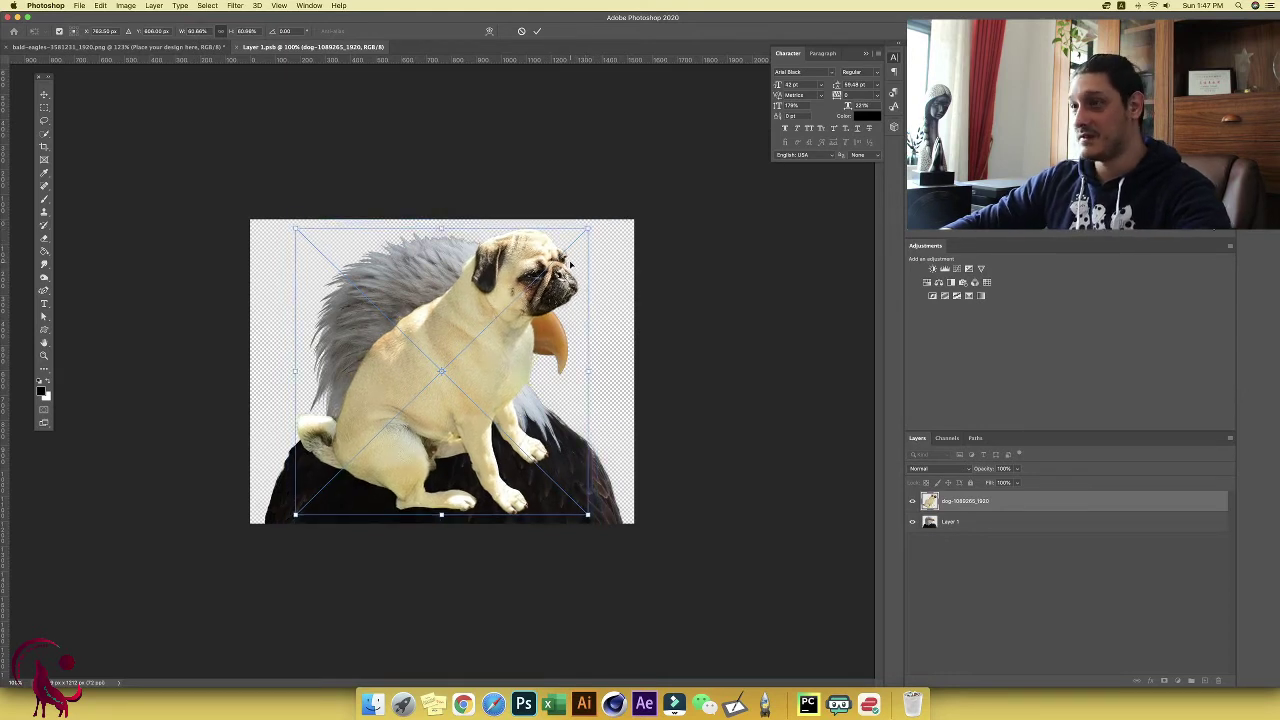
key("Return")
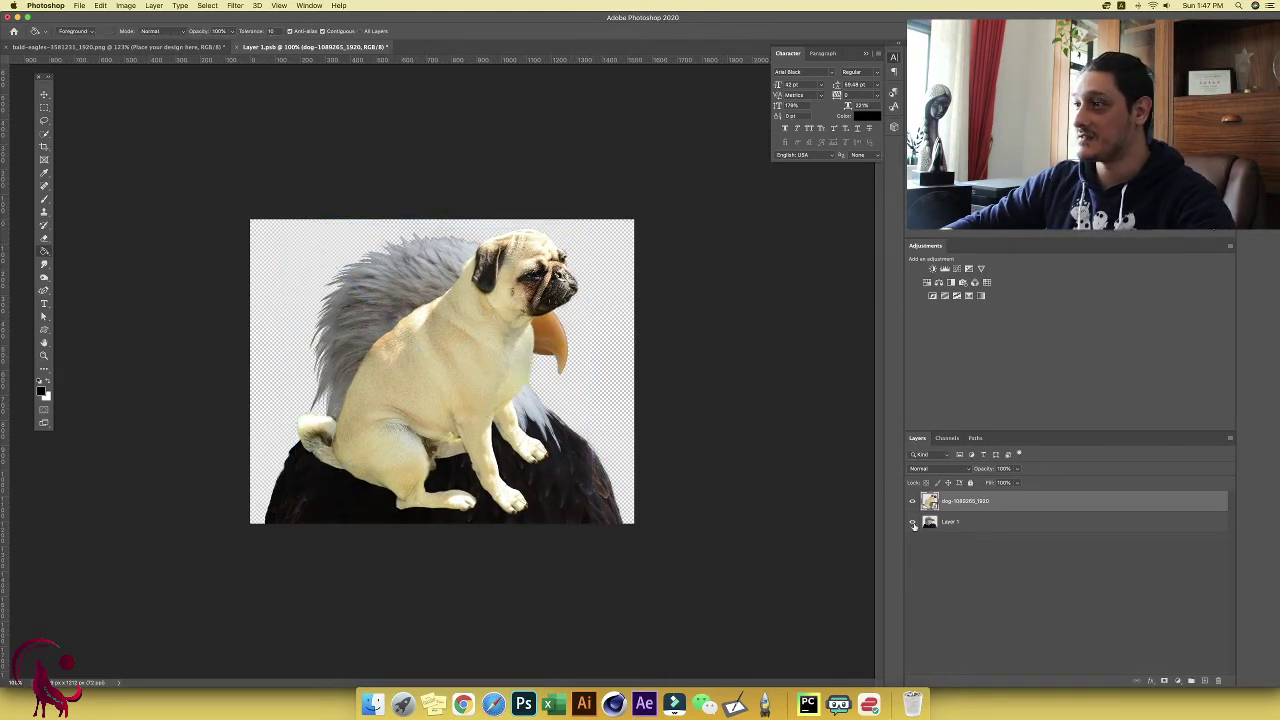
left_click(912, 523)
left_click(237, 48)
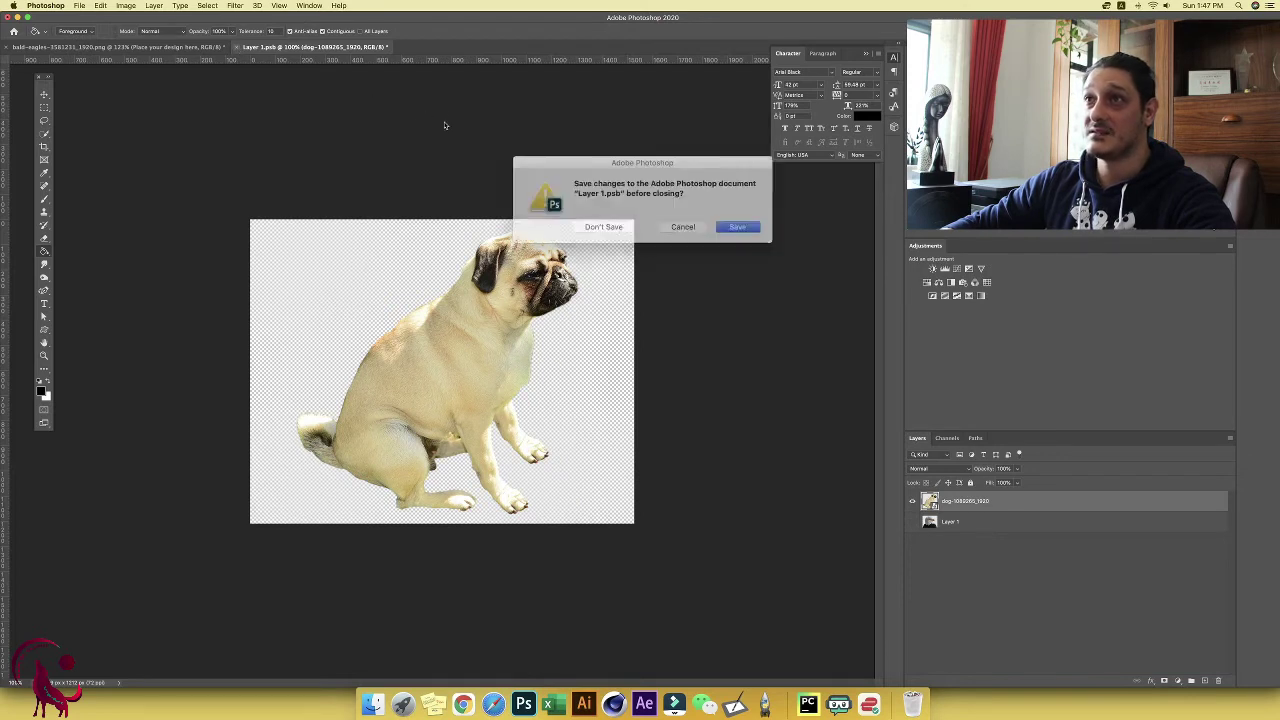
left_click(731, 224)
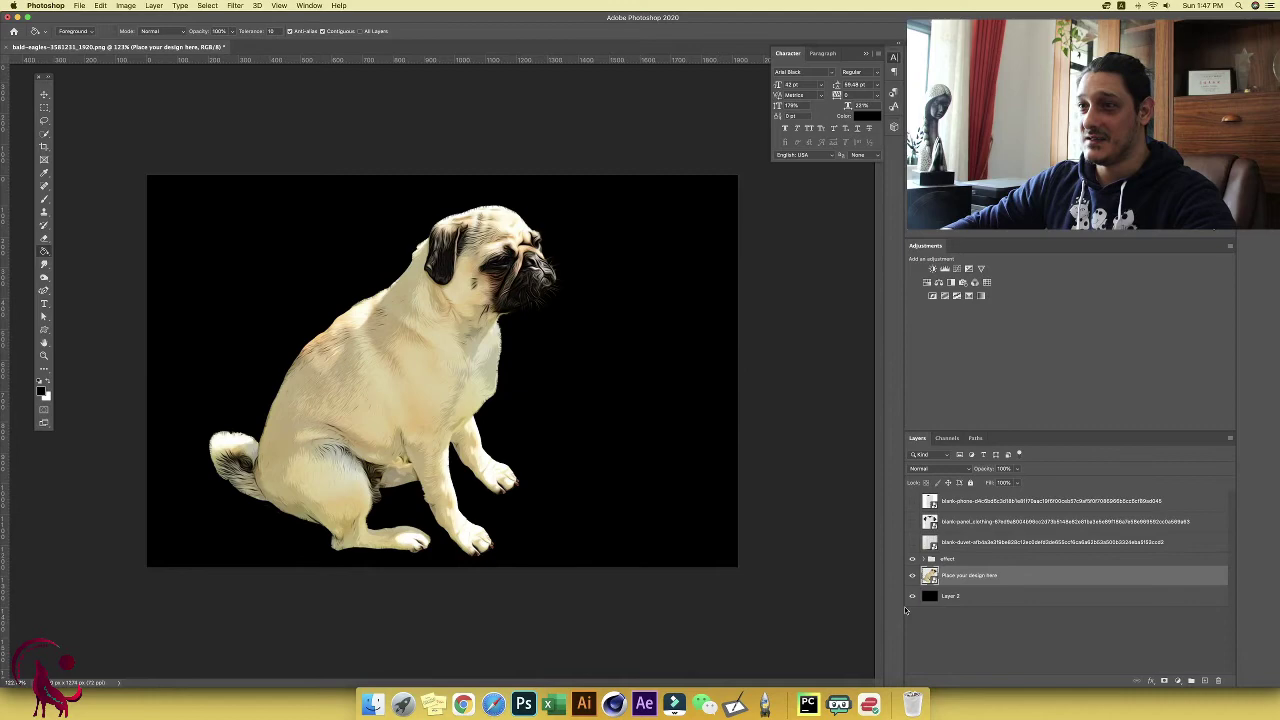
Step: Hide the black background and phone-case mockup, then select the Place your design here layer
left_click(912, 597)
left_click(912, 597)
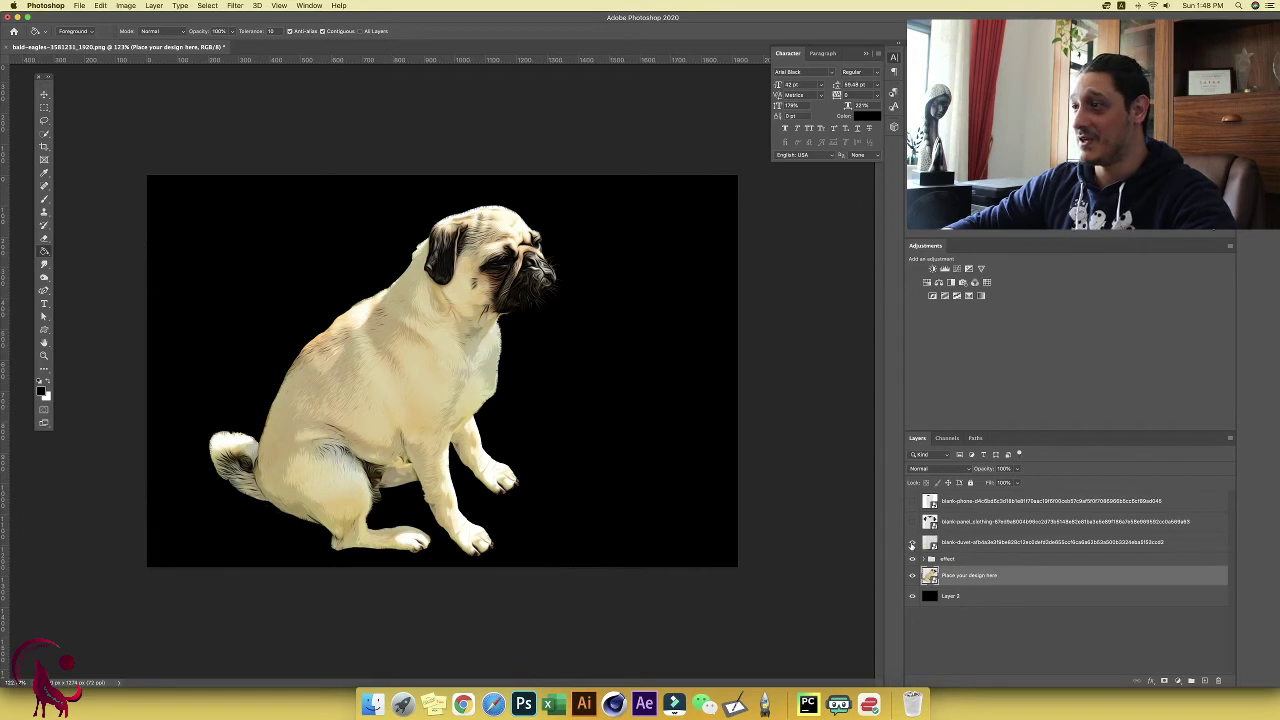
left_click(912, 543)
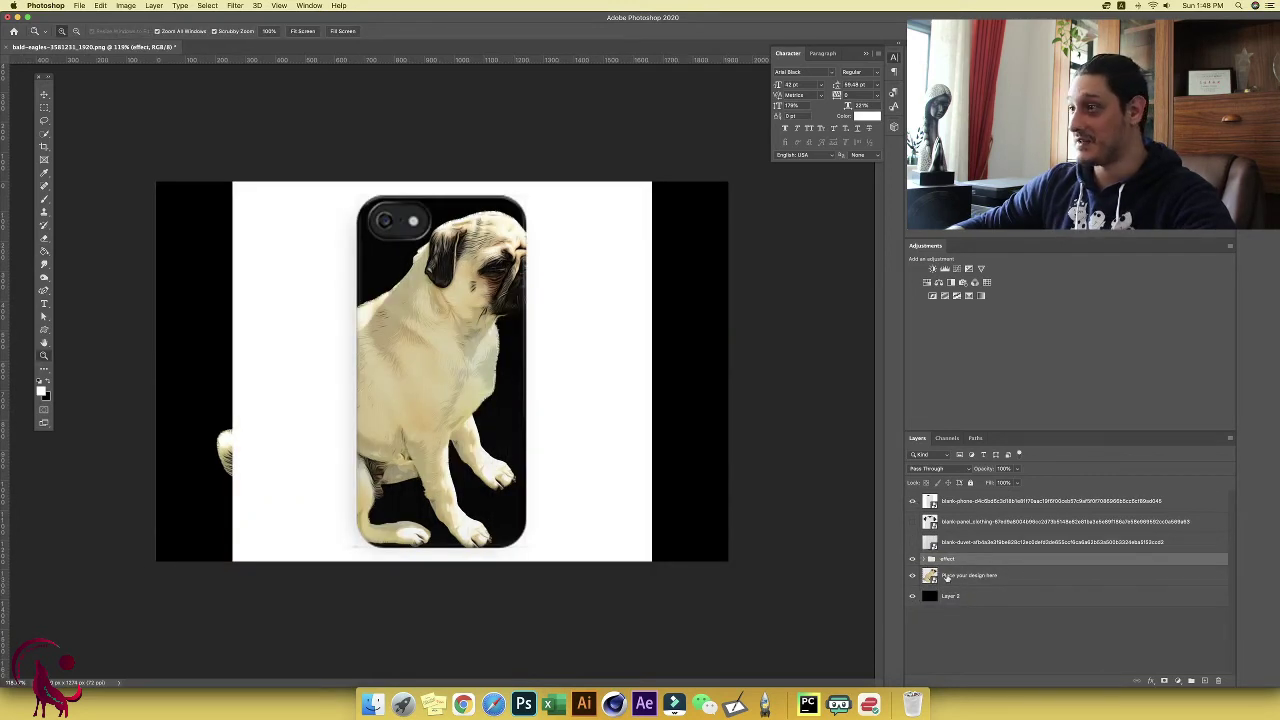
left_click(912, 501)
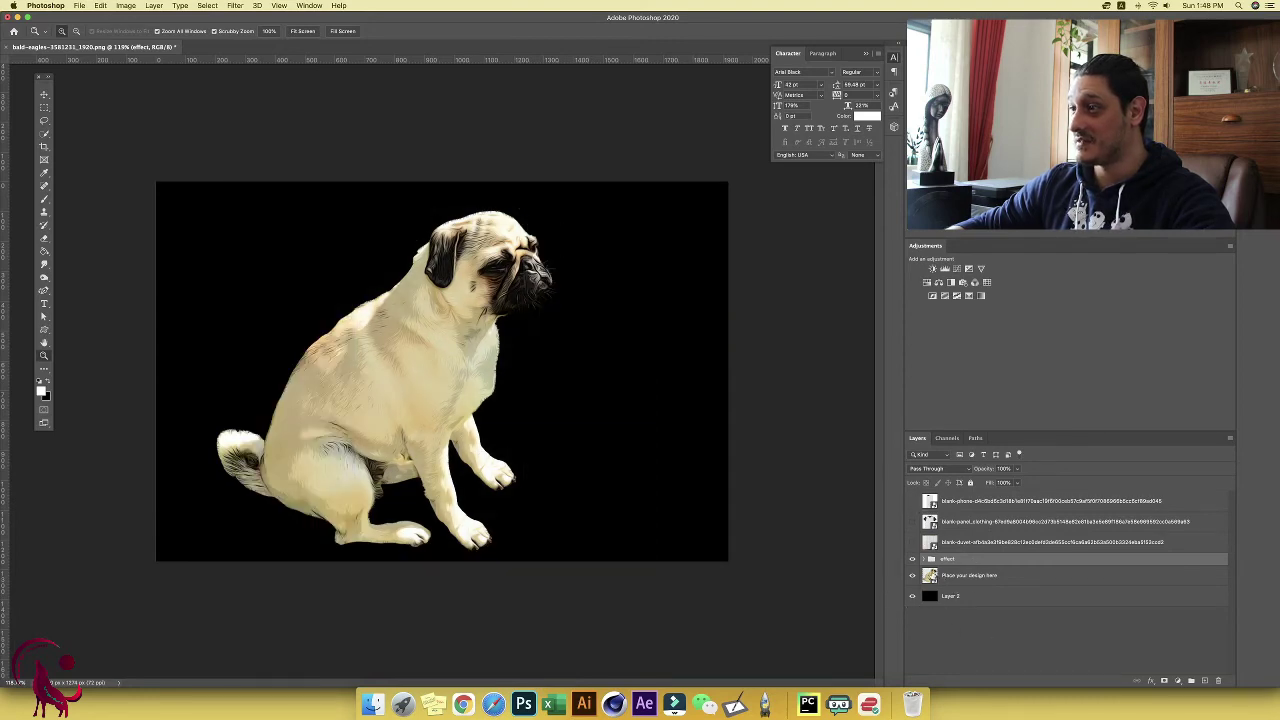
left_click(913, 598)
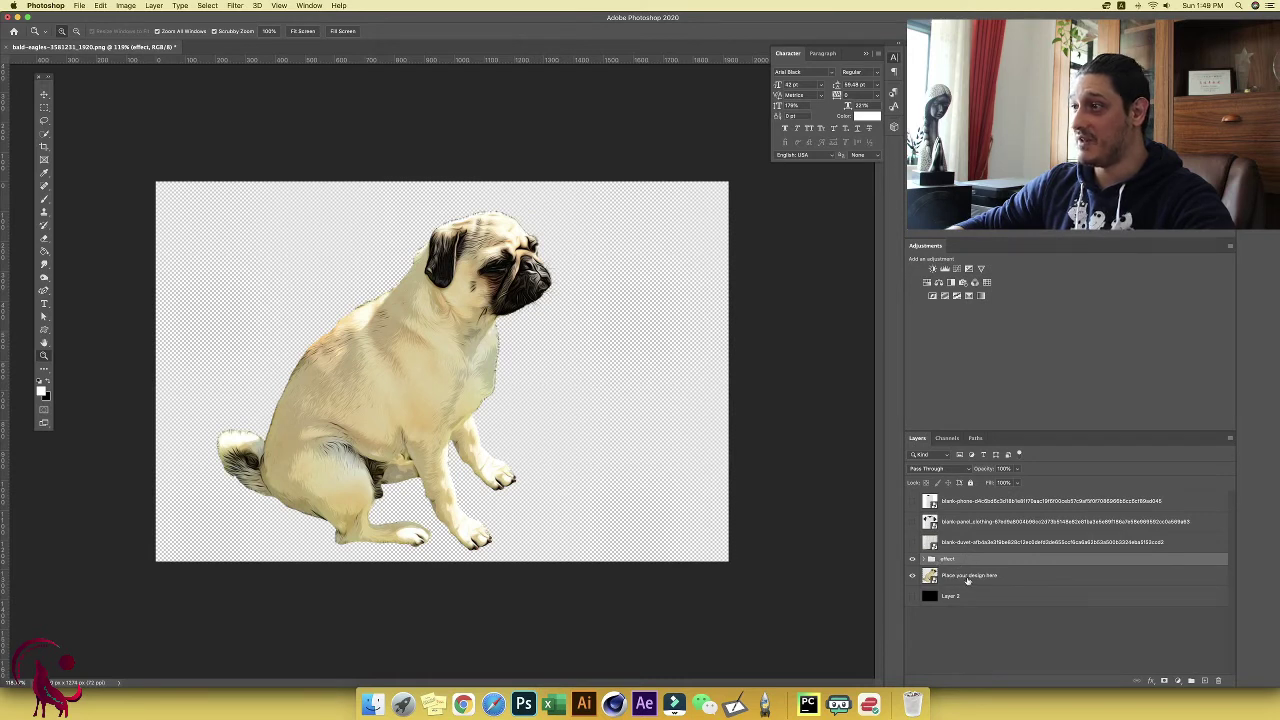
left_click(962, 578)
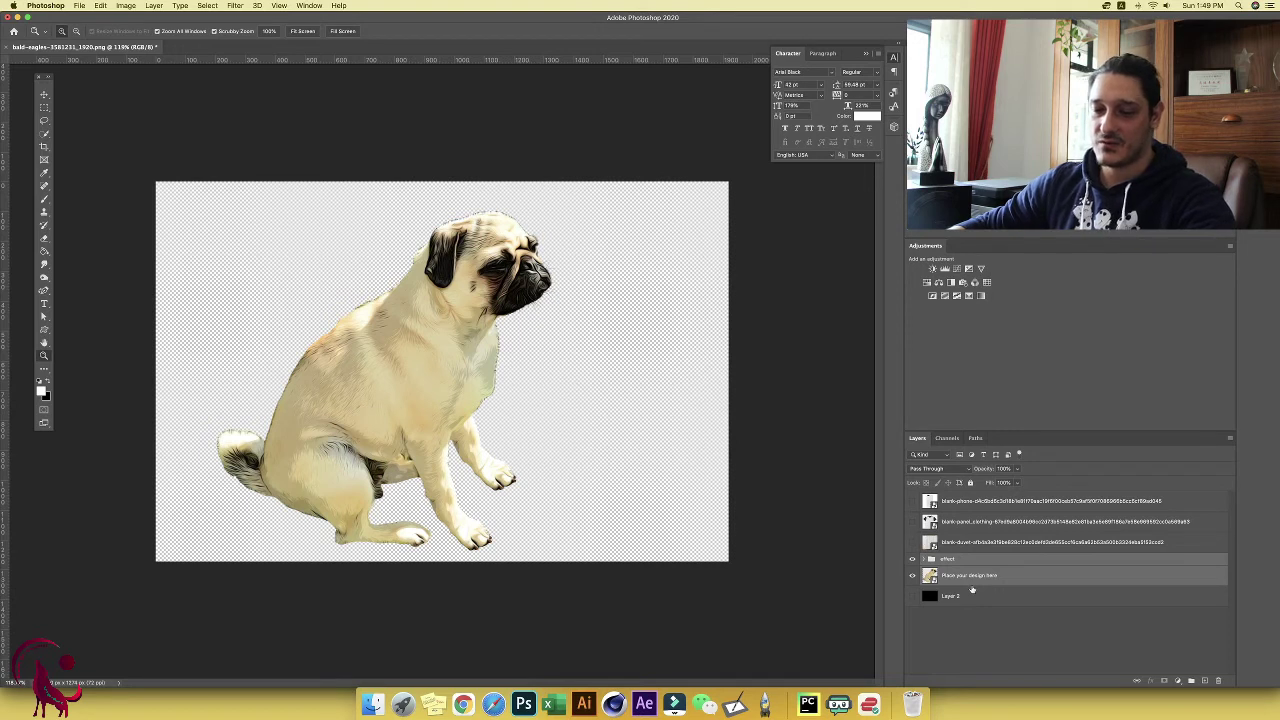
Step: Stamp all visible content into a new pug layer and show the phone-case mockup
key("super+shift+alt+e")
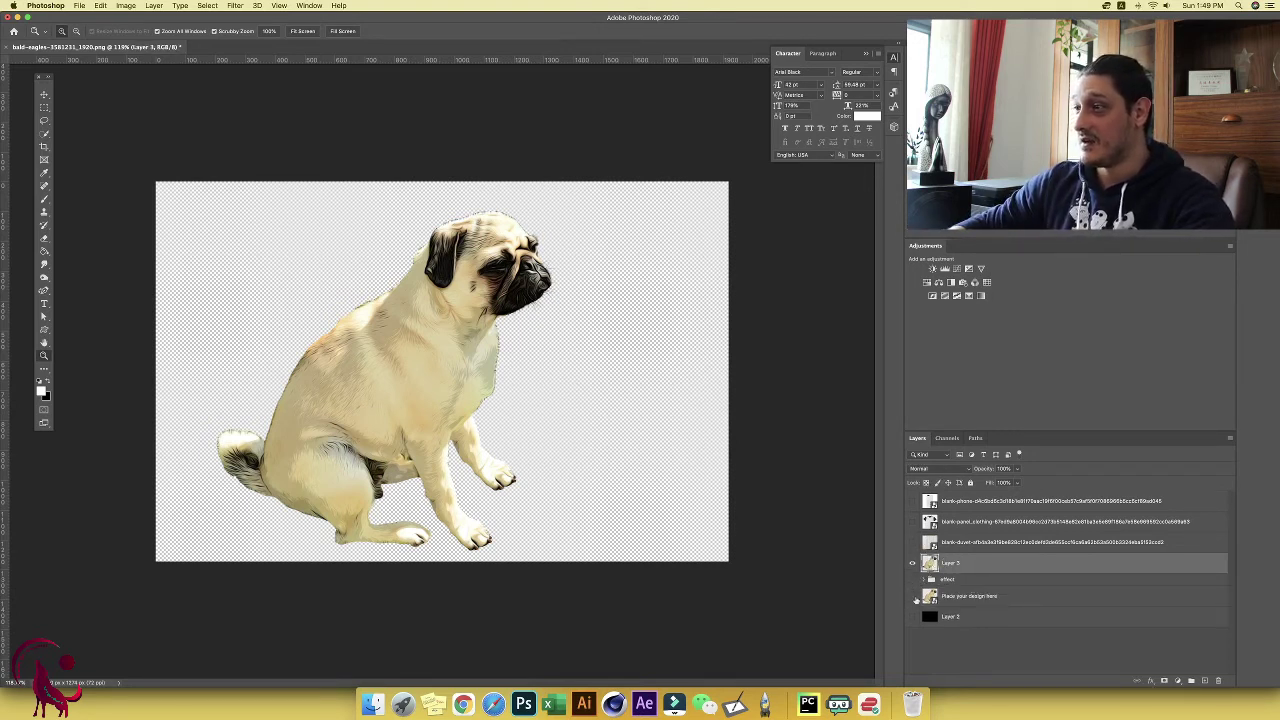
left_click(912, 564)
left_click(912, 564)
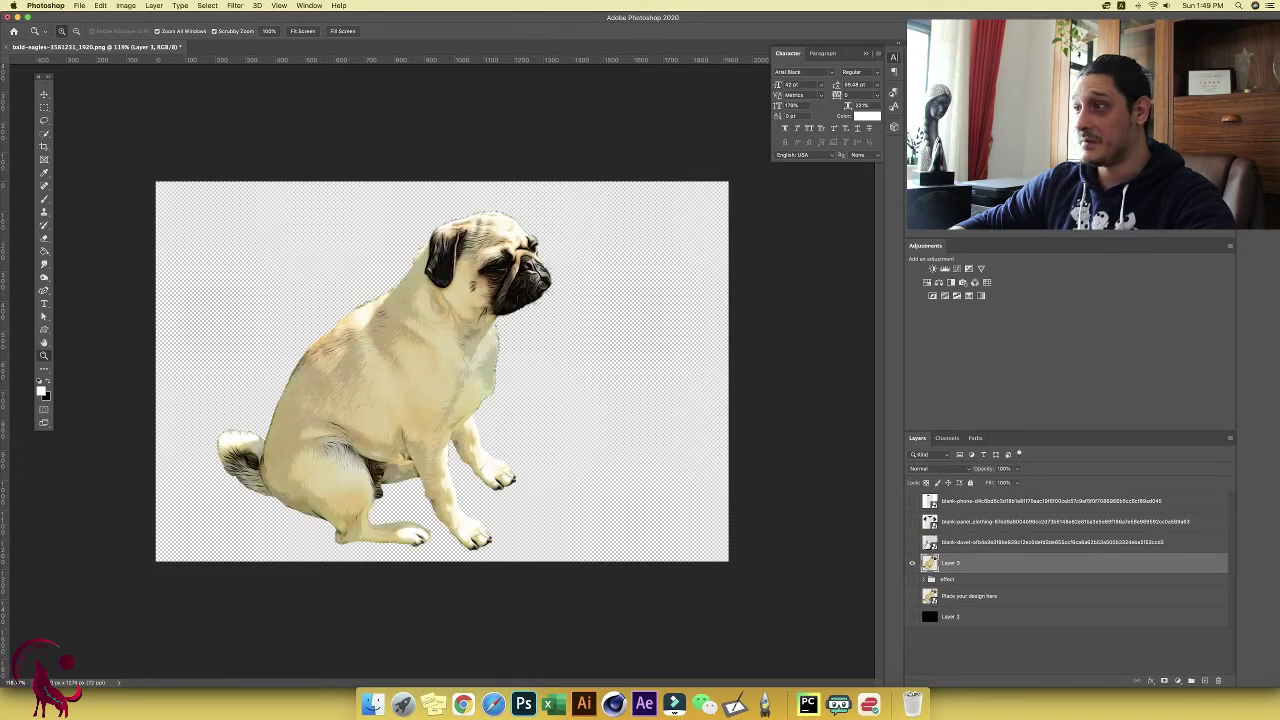
left_click(912, 501)
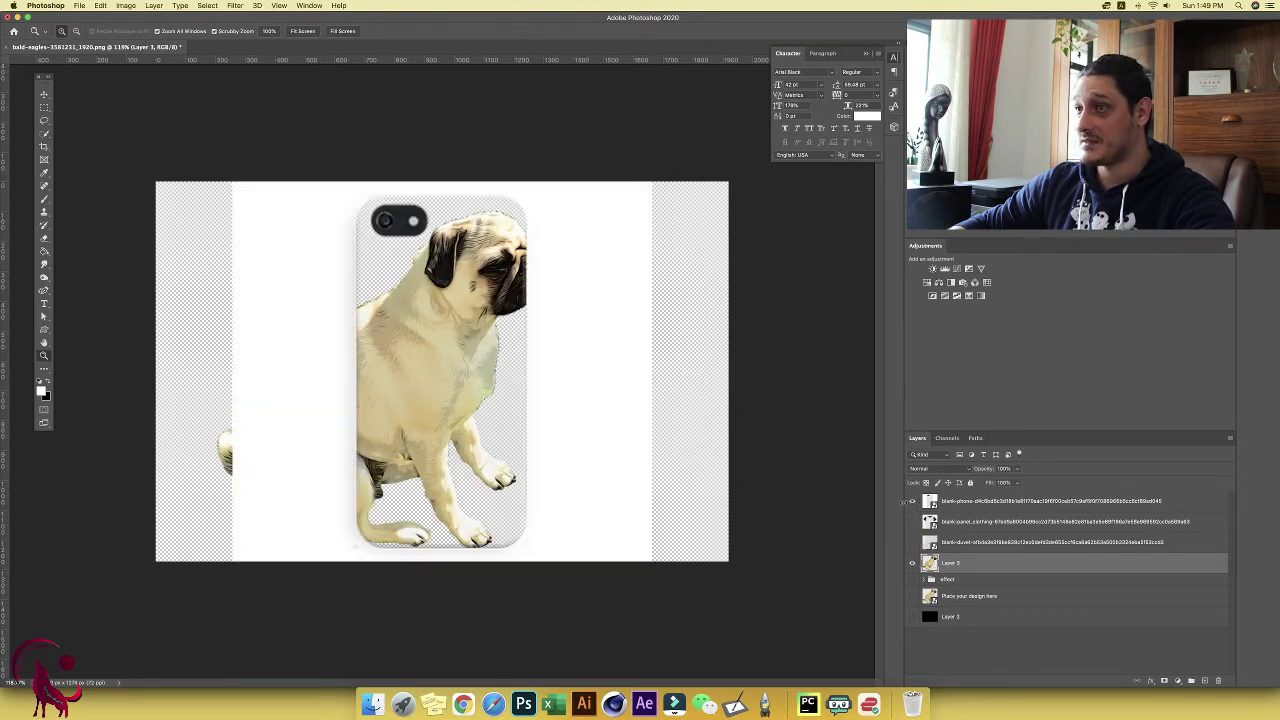
Step: Shrink the pug onto the phone case, show the black background, and apply the transform
key("super+t")
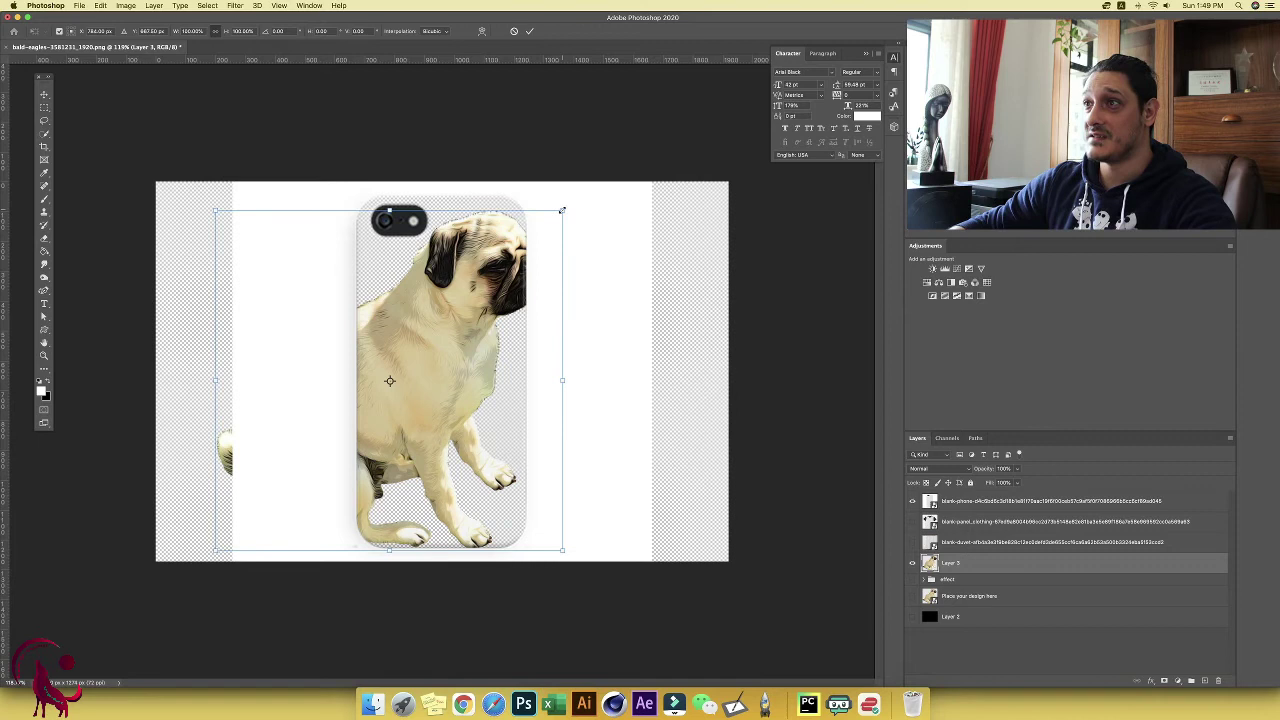
left_click_drag(562, 210, 541, 303)
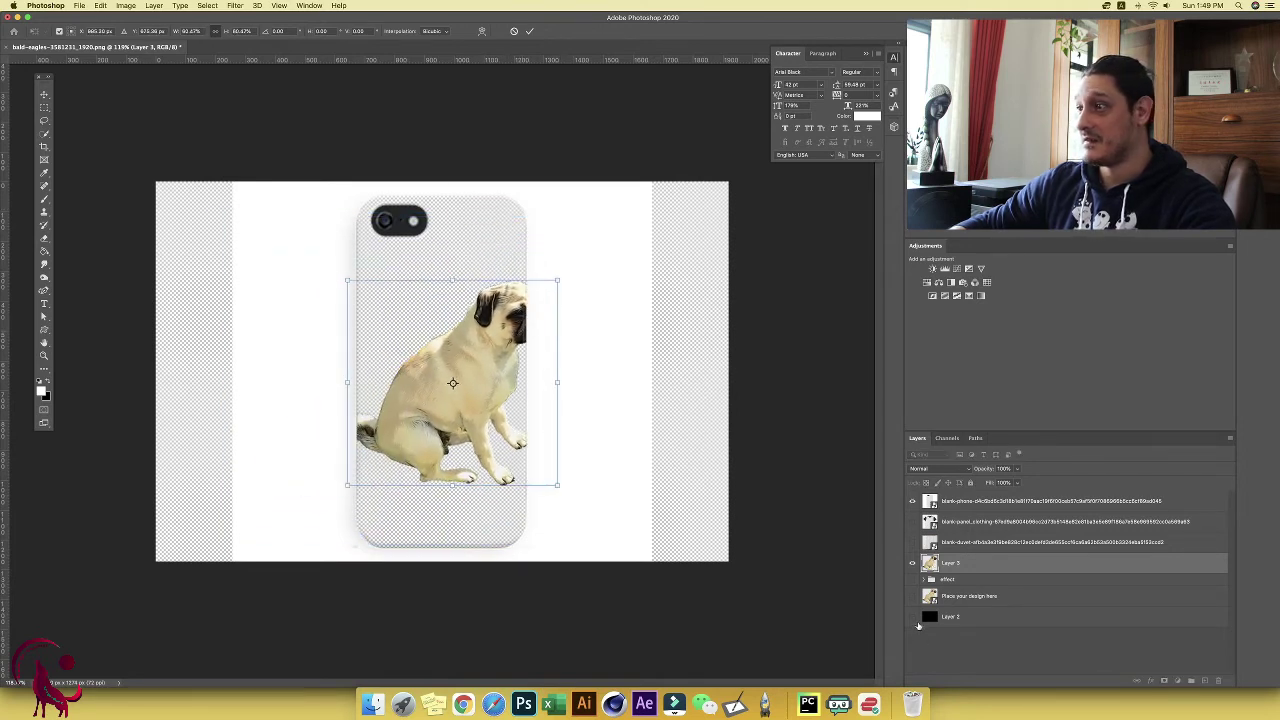
left_click(912, 617)
key("super+t")
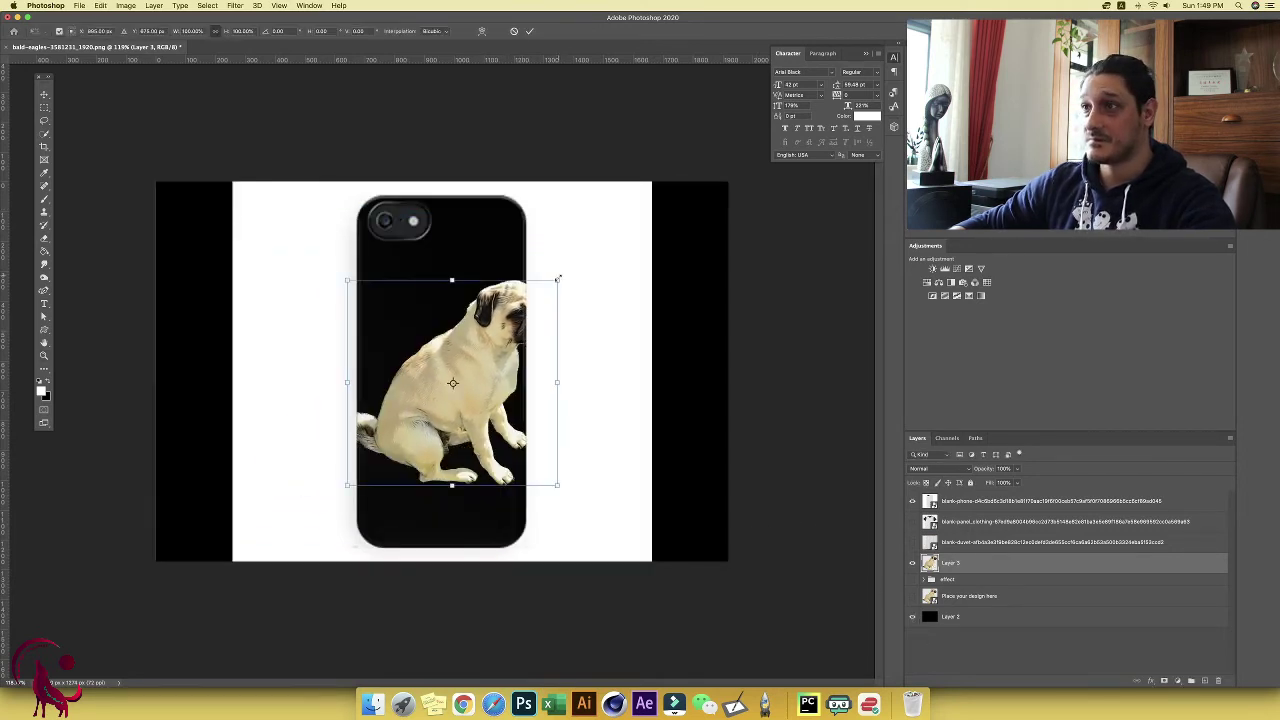
right_click(556, 282)
key("Escape")
left_click_drag(556, 282, 543, 403)
key("Return")
Step: Enlarge the pug on the phone case and reposition it
key("z")
key("ctrl+t")
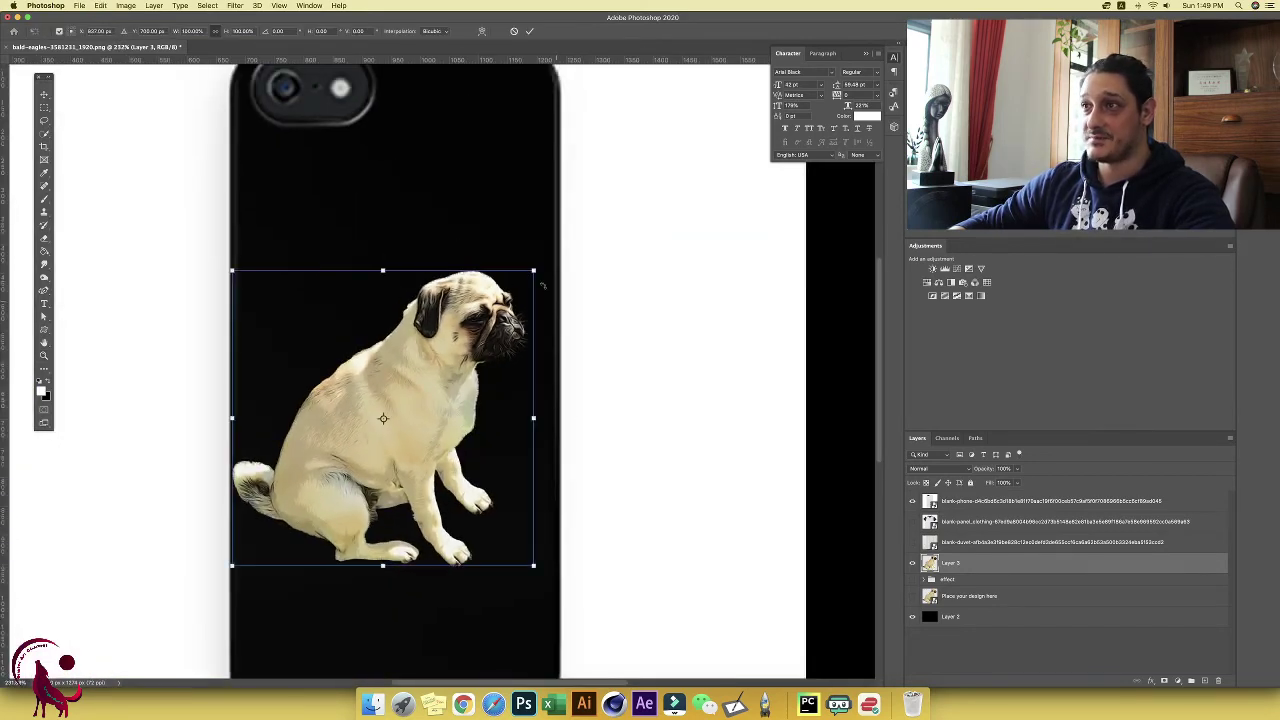
key("Escape")
left_click_drag(475, 476, 460, 475)
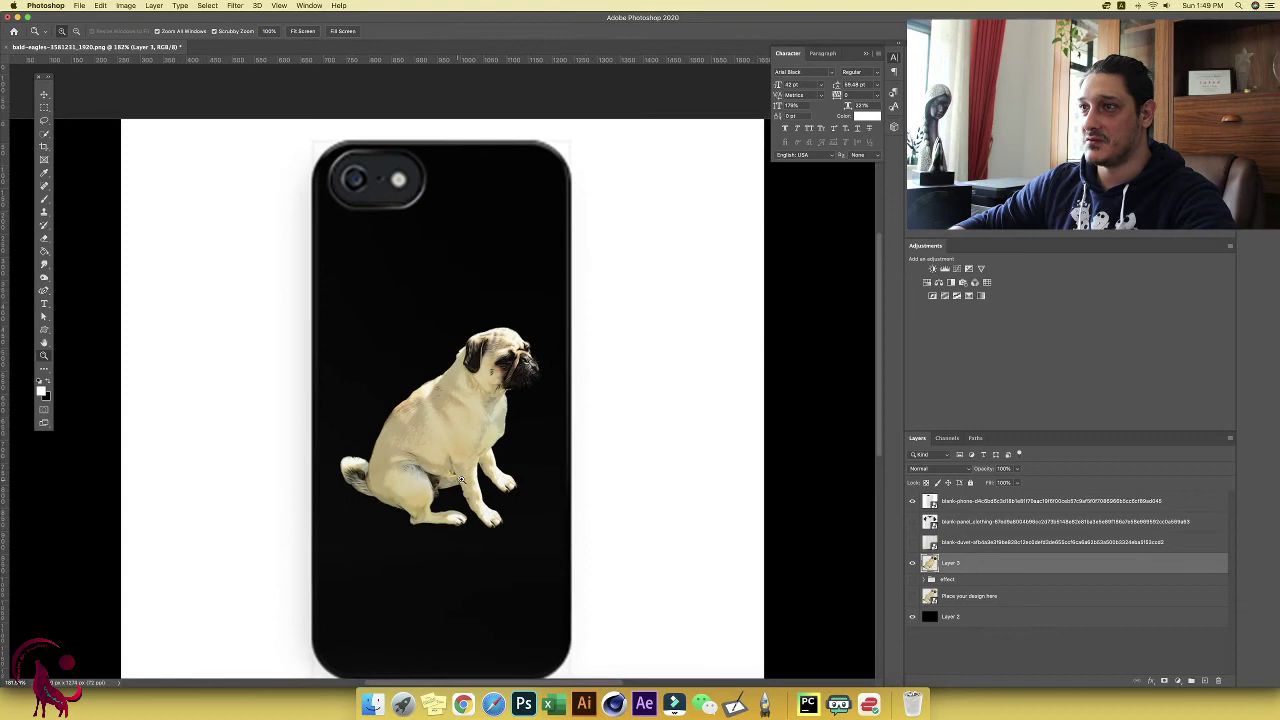
key("super+t")
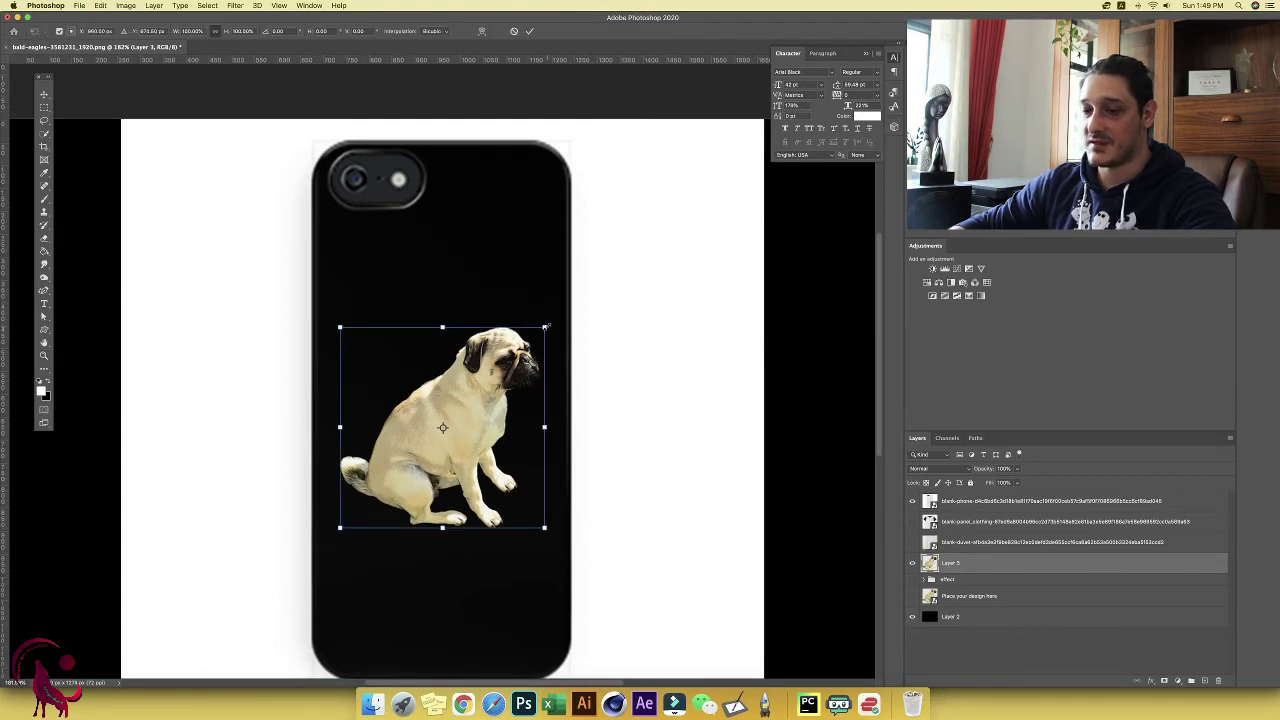
left_click_drag(549, 325, 666, 289)
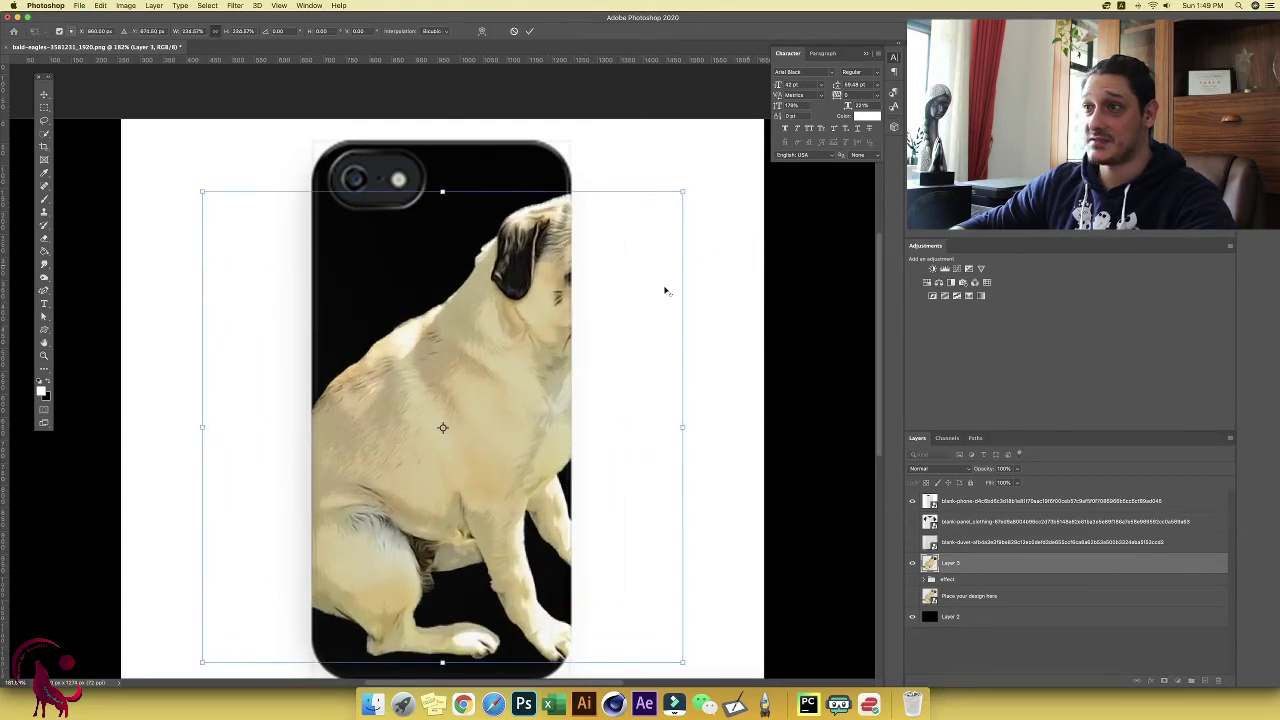
left_click_drag(488, 332, 370, 453)
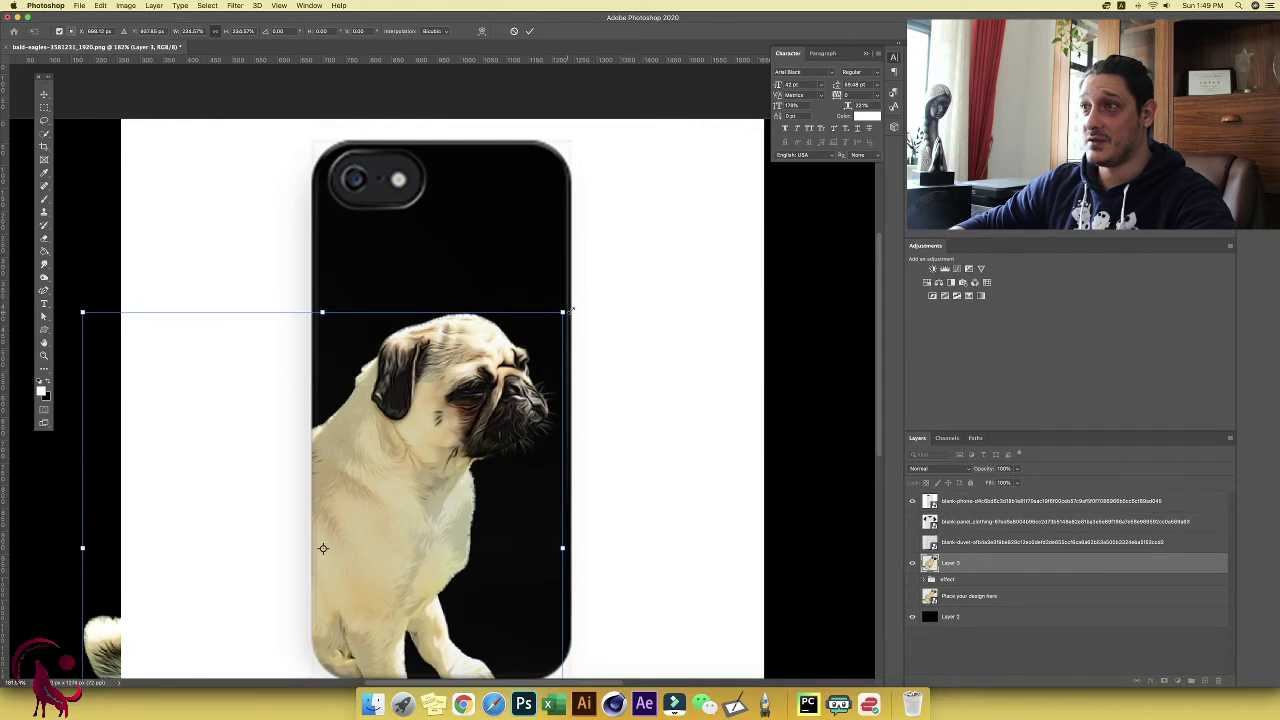
left_click_drag(571, 309, 625, 255)
left_click_drag(600, 330, 593, 285)
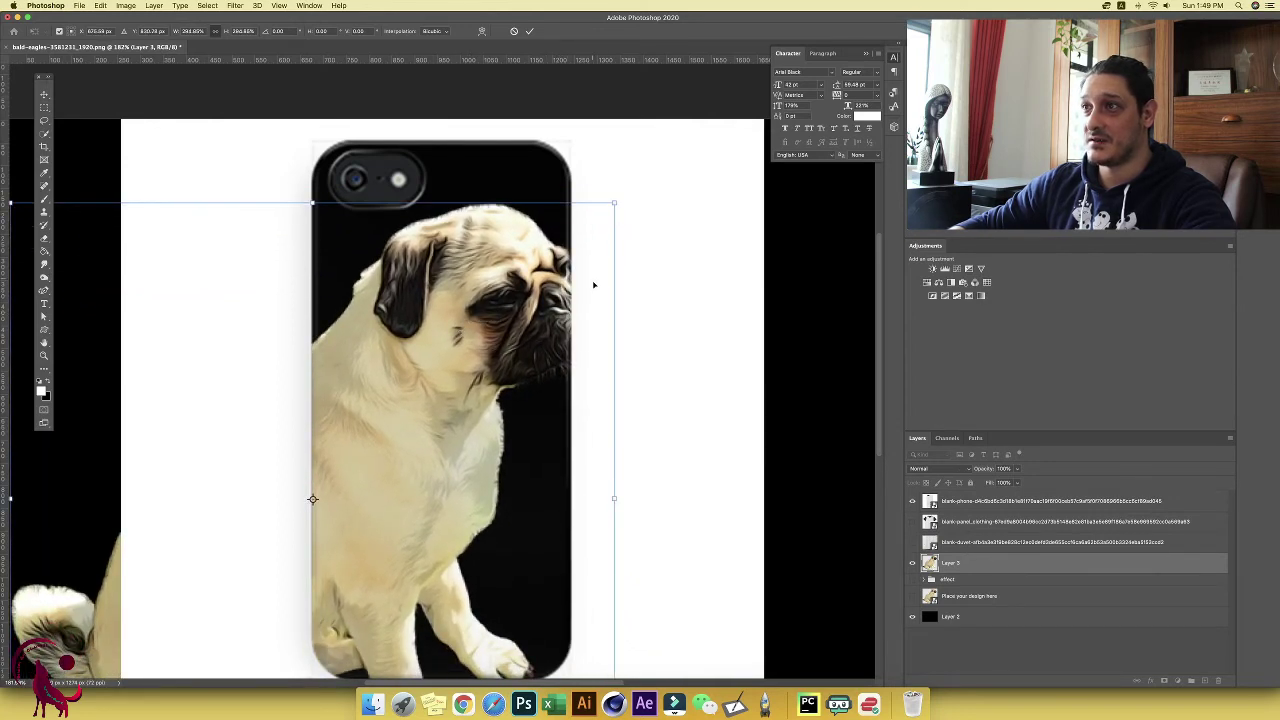
Step: Fine-tune the pug's size and position on the case, apply, and view the whole case
scroll(618, 203, "down", 3)
left_click_drag(618, 140, 572, 160)
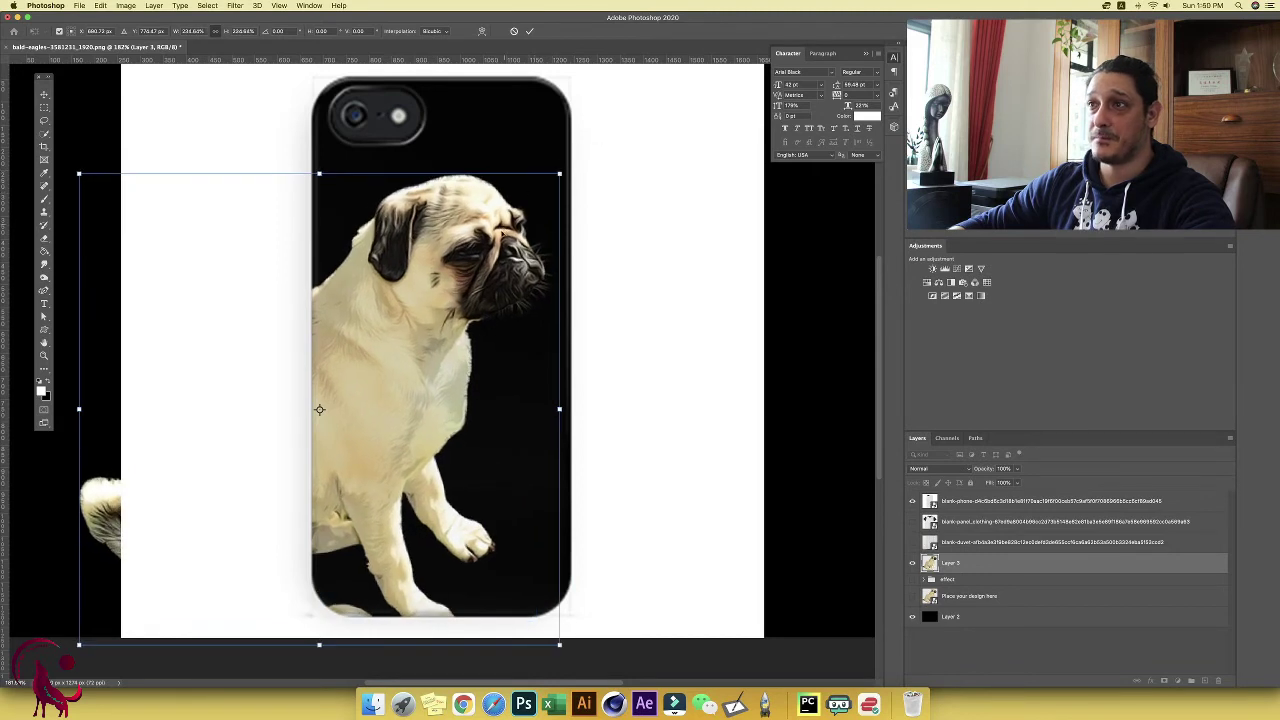
left_click_drag(460, 250, 465, 235)
mouse_move(573, 153)
left_mouse_down()
mouse_move(568, 143)
mouse_move(552, 166)
left_mouse_up()
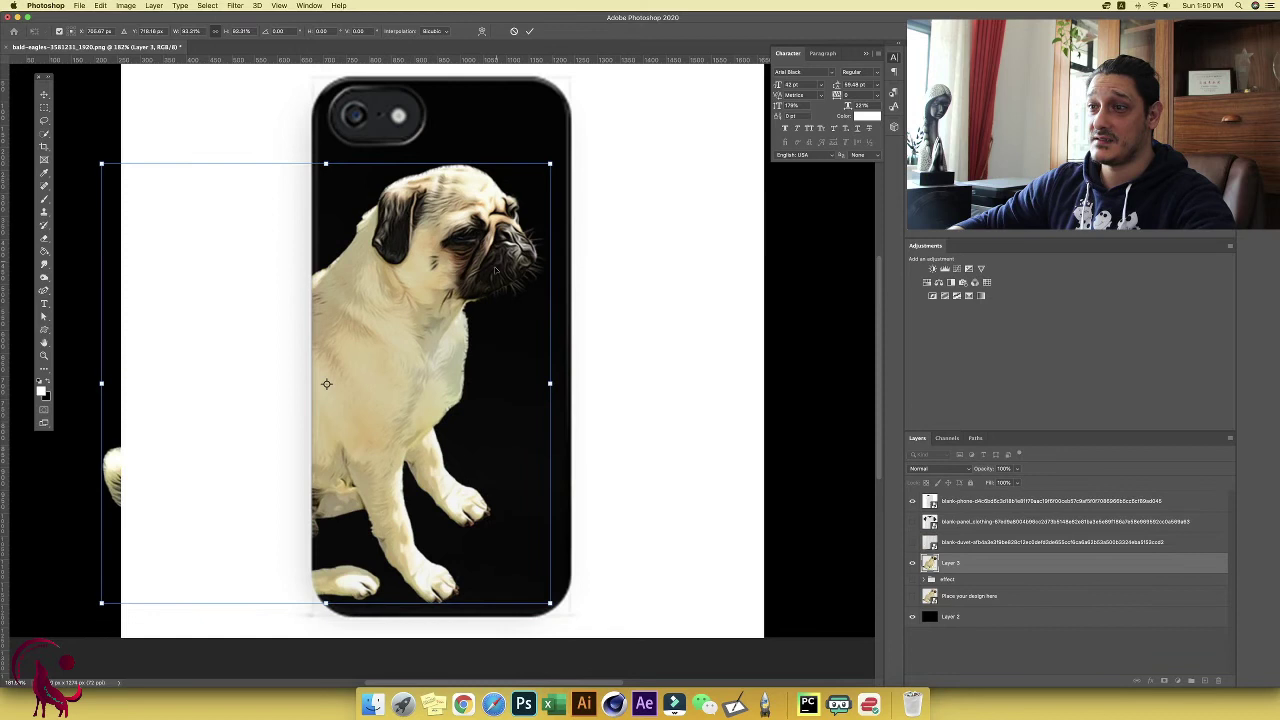
left_click_drag(487, 281, 508, 301)
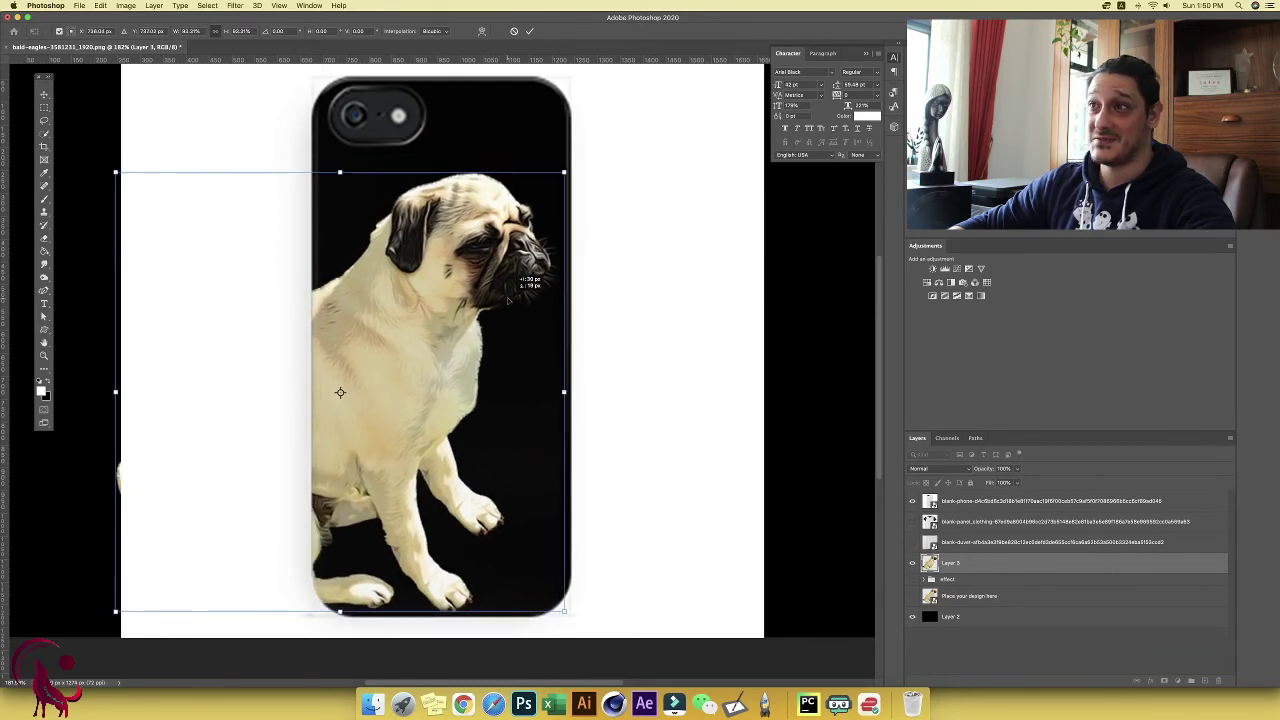
key("Return")
key("z")
left_click_drag(639, 435, 620, 449)
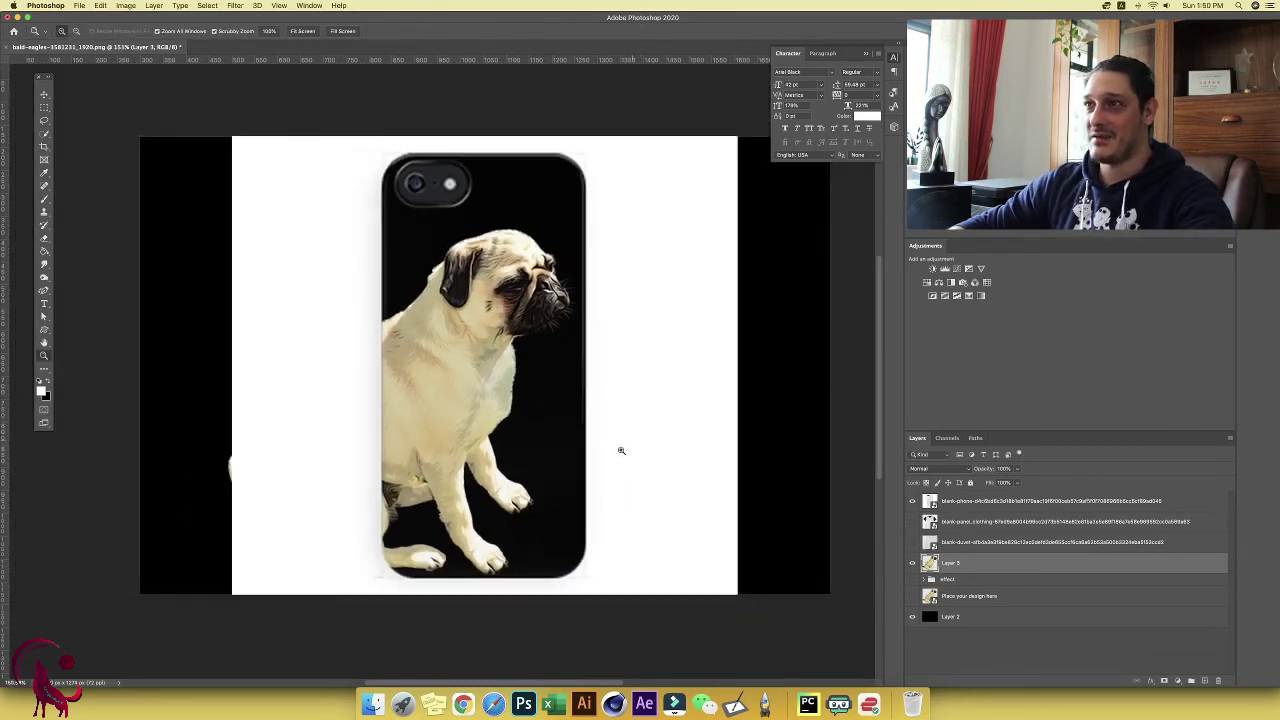
scroll(621, 450, "right", 2)
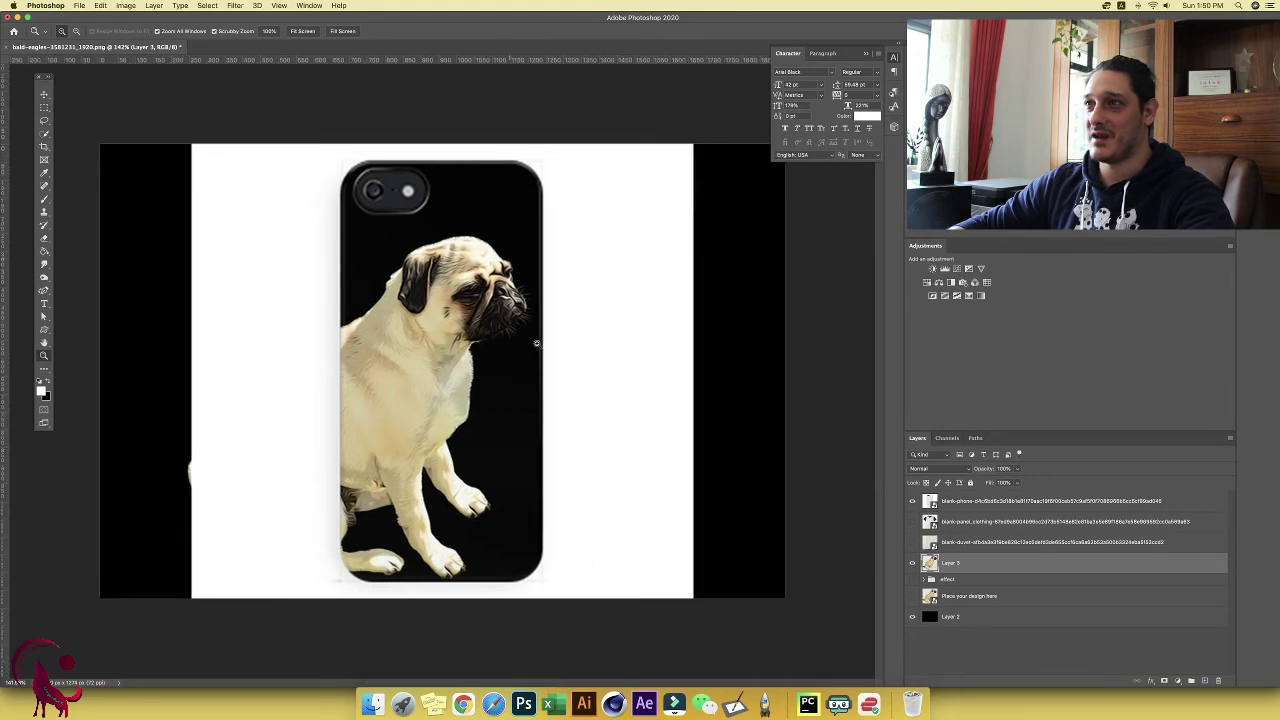
Step: Switch from the phone case to the T-shirt mockup and shrink the pug to a small chest design
left_click(912, 500)
left_click(911, 521)
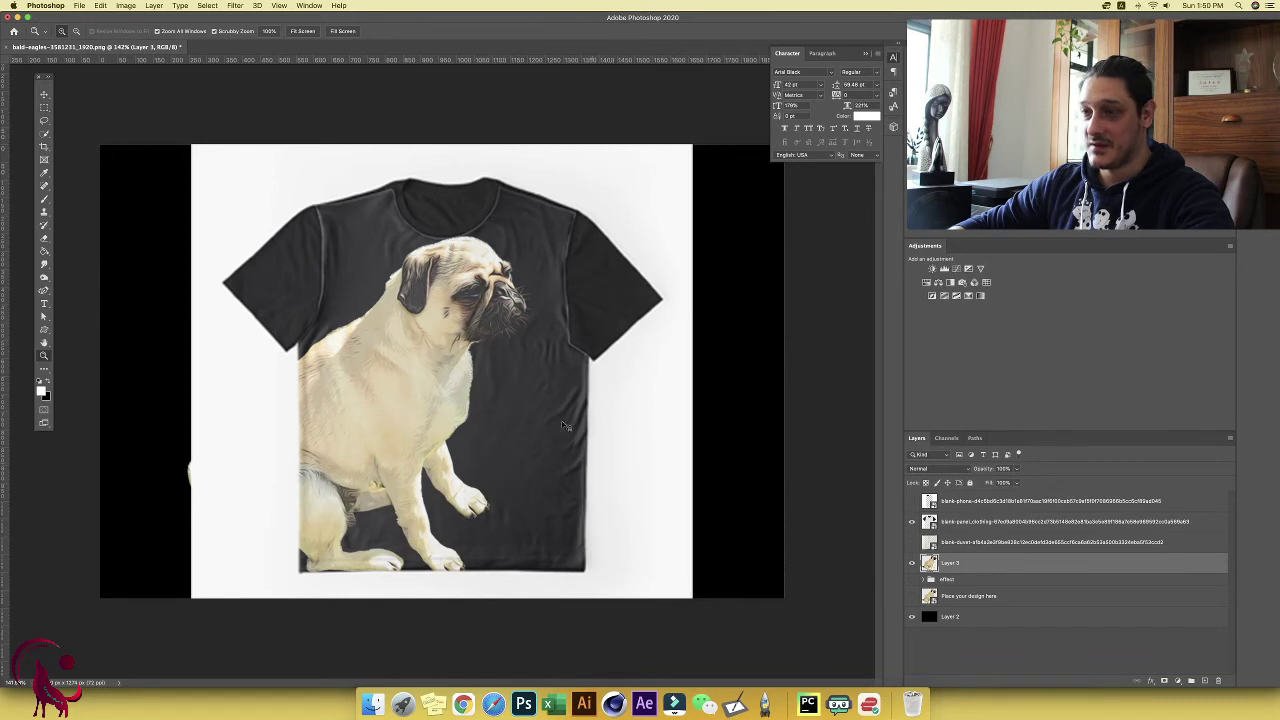
key("super+t")
left_click_drag(541, 233, 496, 301)
left_click_drag(423, 356, 498, 310)
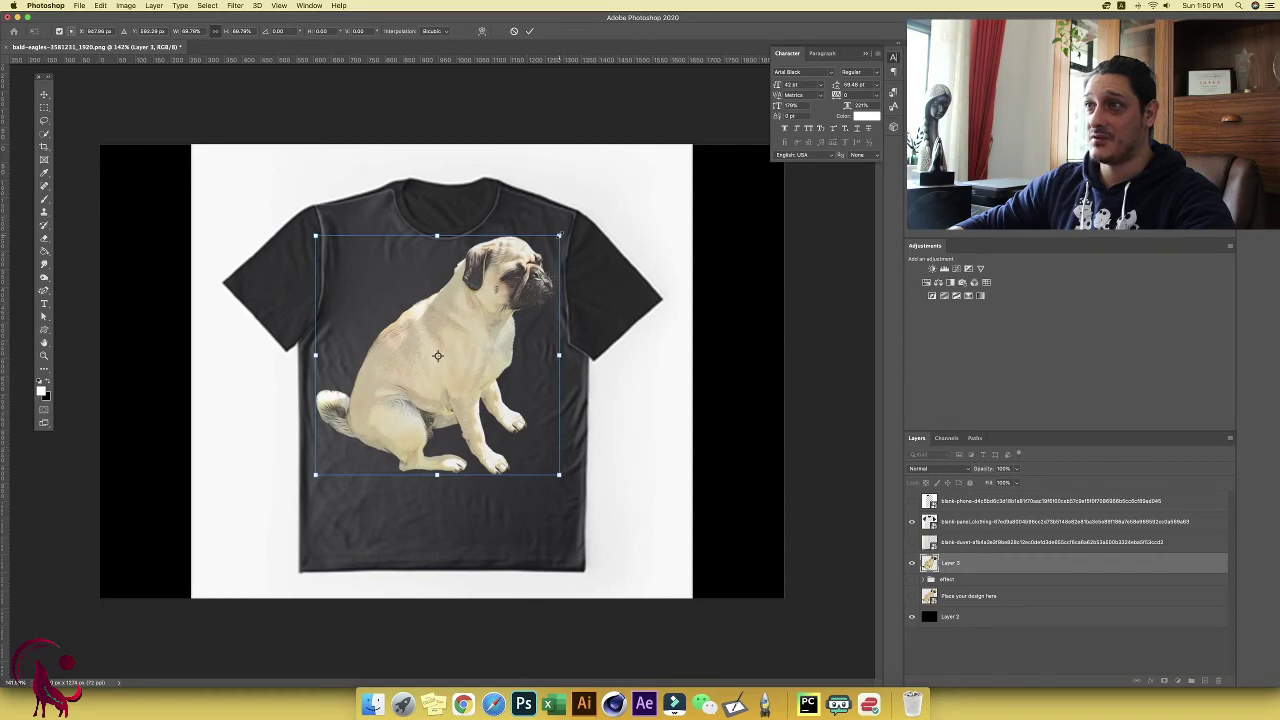
left_click_drag(559, 235, 502, 300)
key("Return")
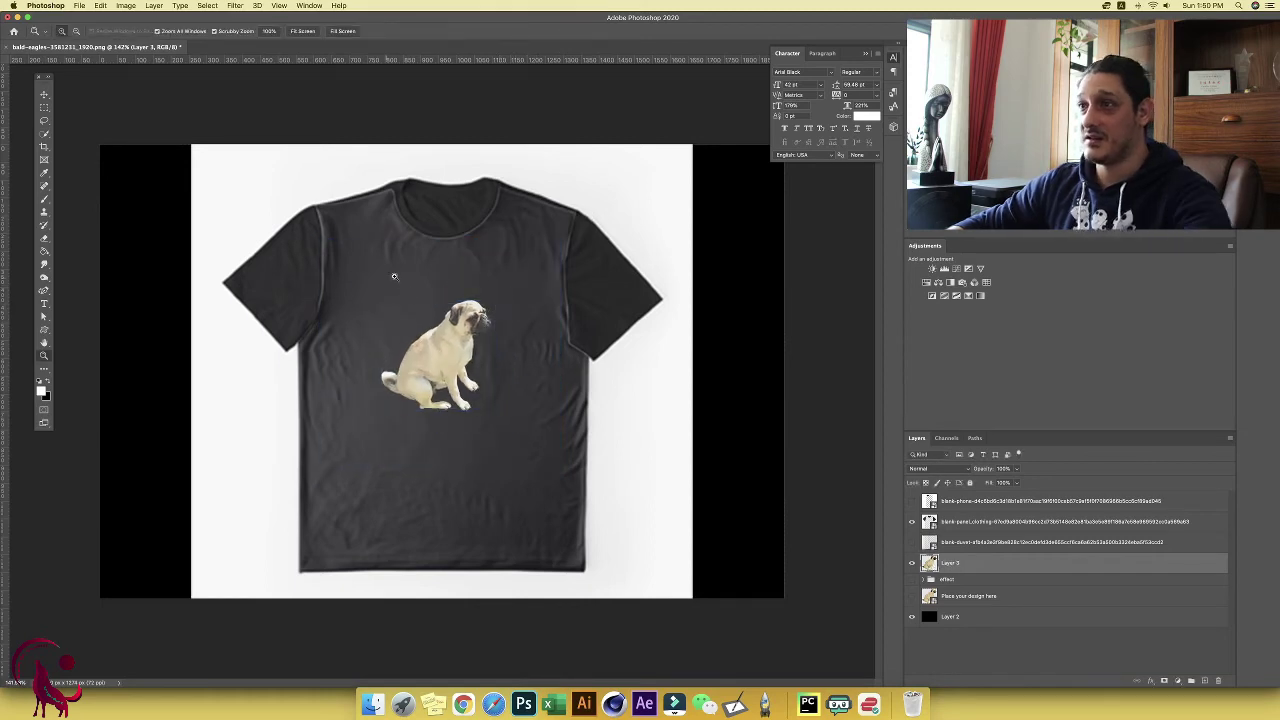
mouse_move(450, 346)
left_mouse_down()
mouse_move(560, 355)
mouse_move(493, 373)
mouse_move(445, 360)
left_mouse_up()
left_click(1177, 682)
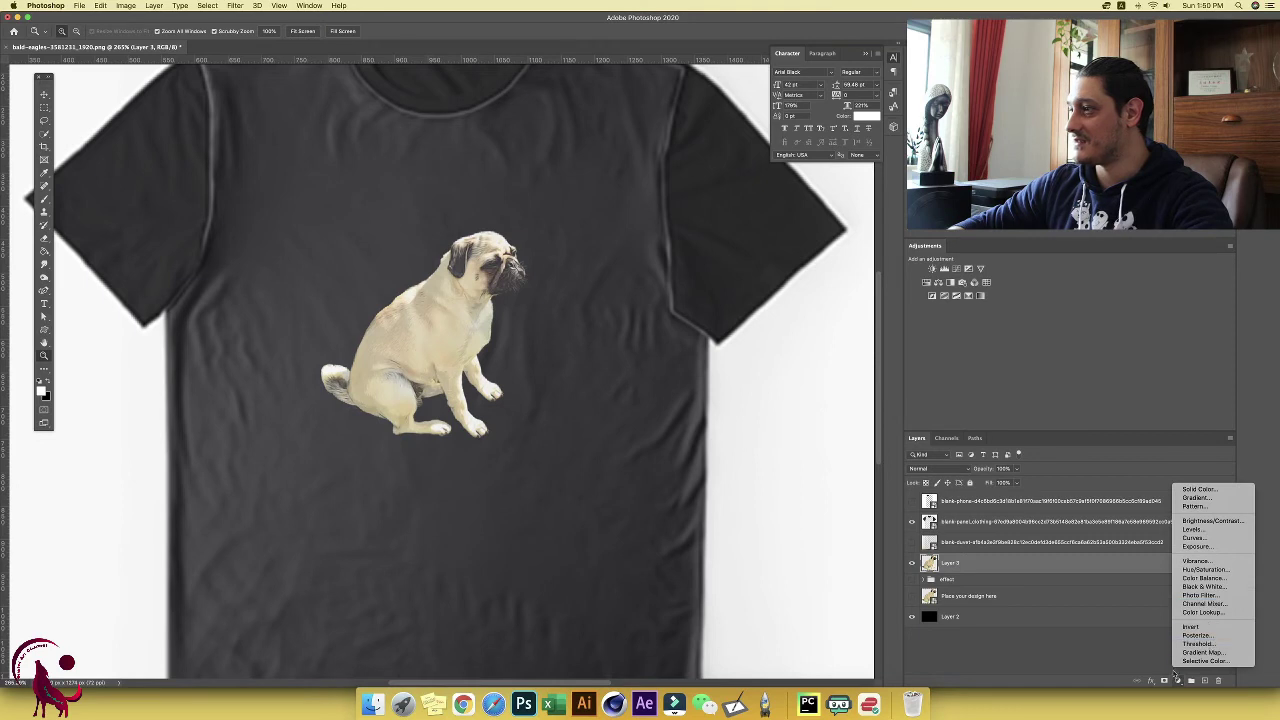
Step: Add a Vibrance adjustment layer at +92 to the pug, then dismiss the could-not-transform alert
left_click(1205, 563)
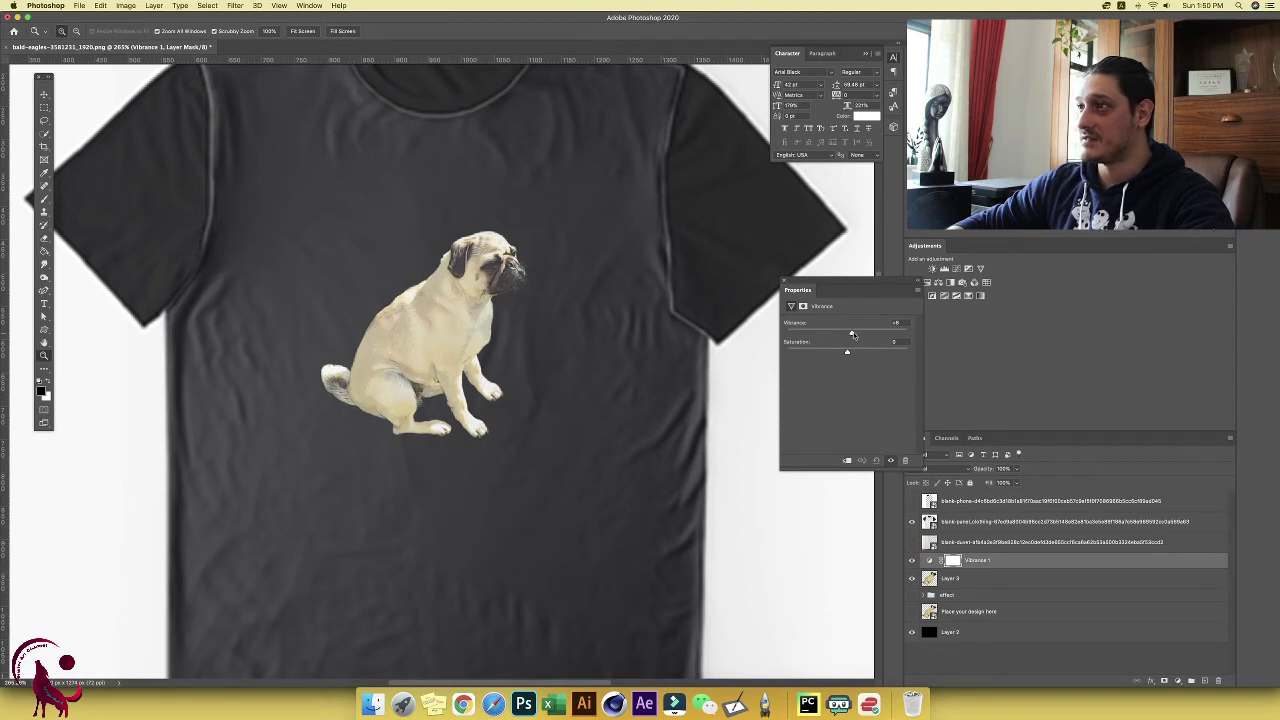
left_click_drag(853, 335, 883, 335)
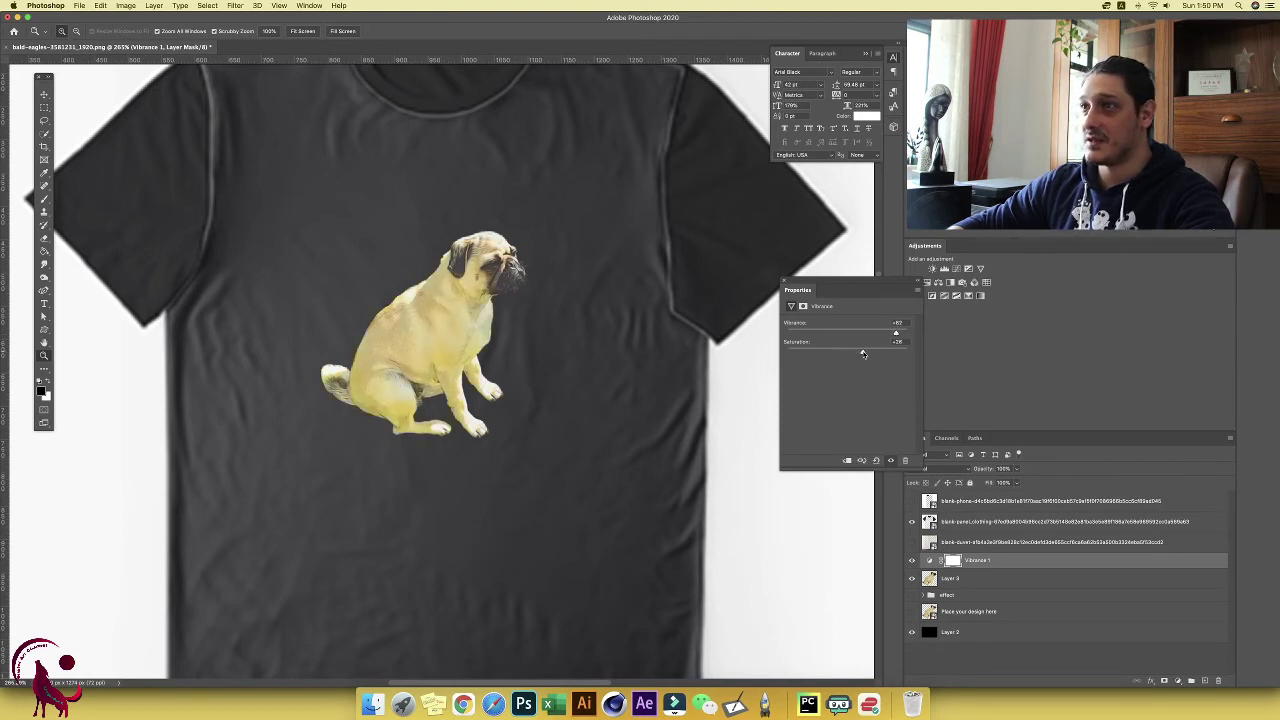
left_click_drag(867, 353, 860, 355)
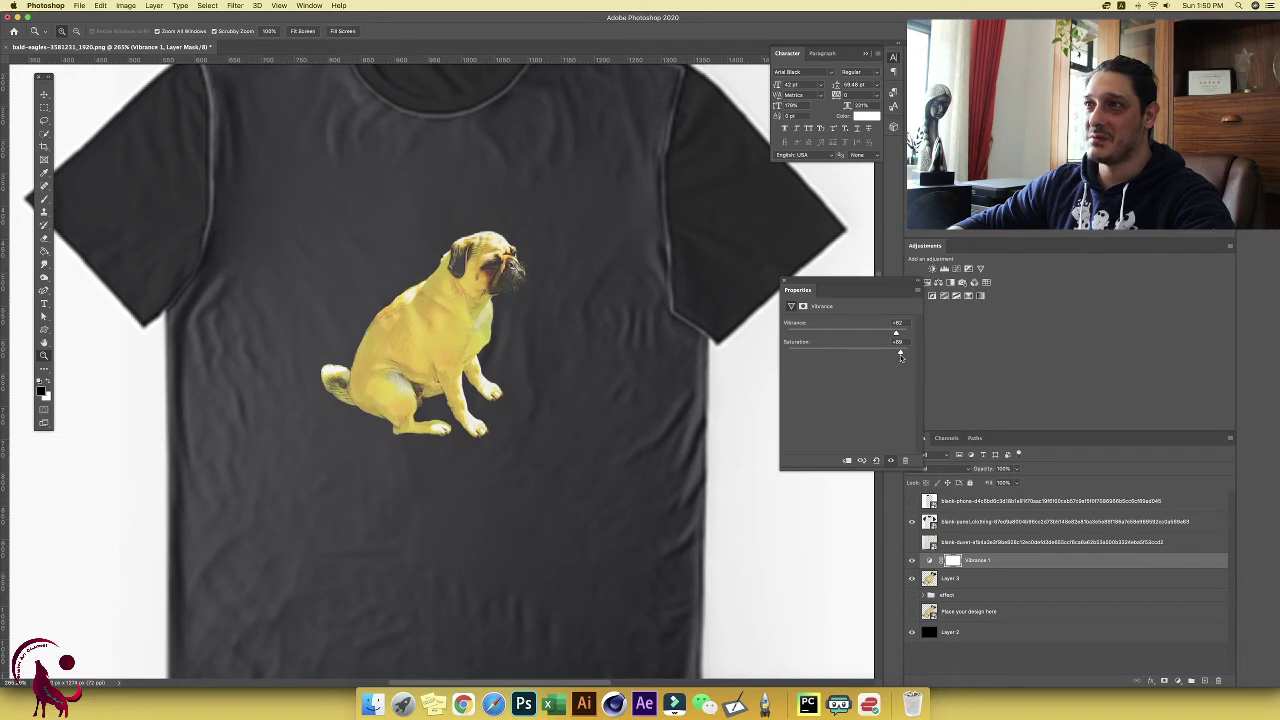
left_click_drag(900, 355, 862, 352)
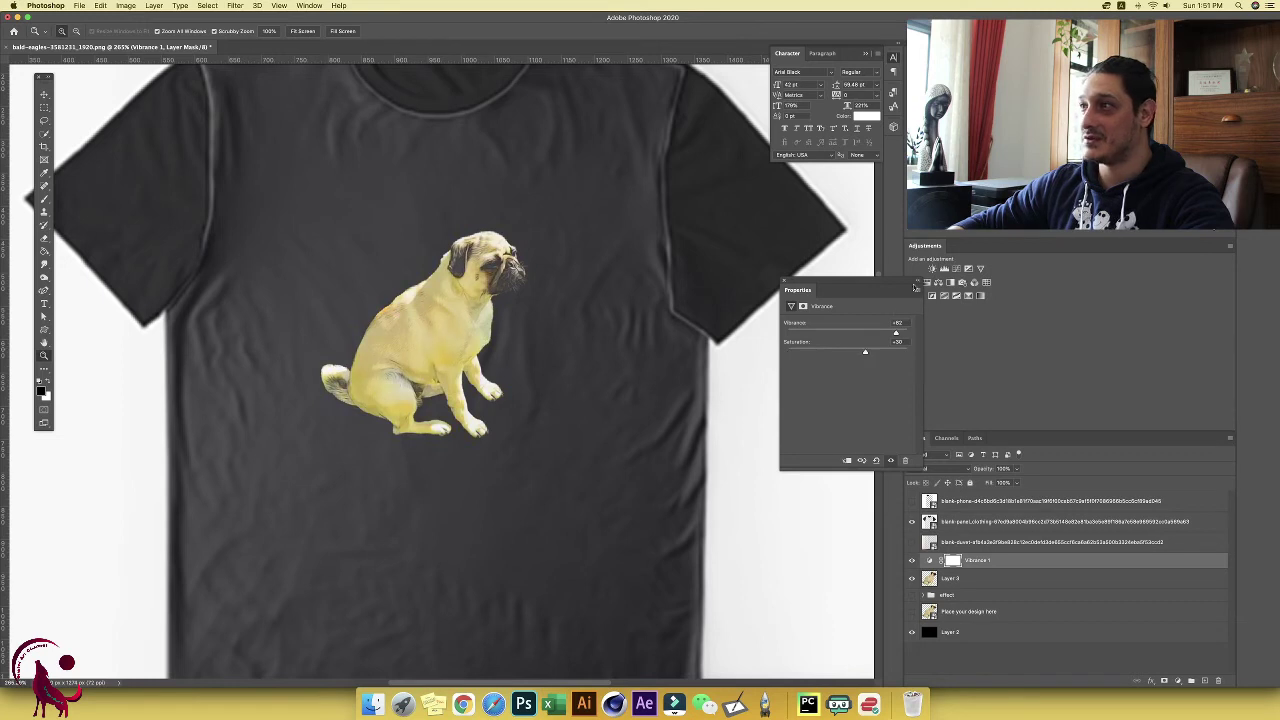
left_click(786, 281)
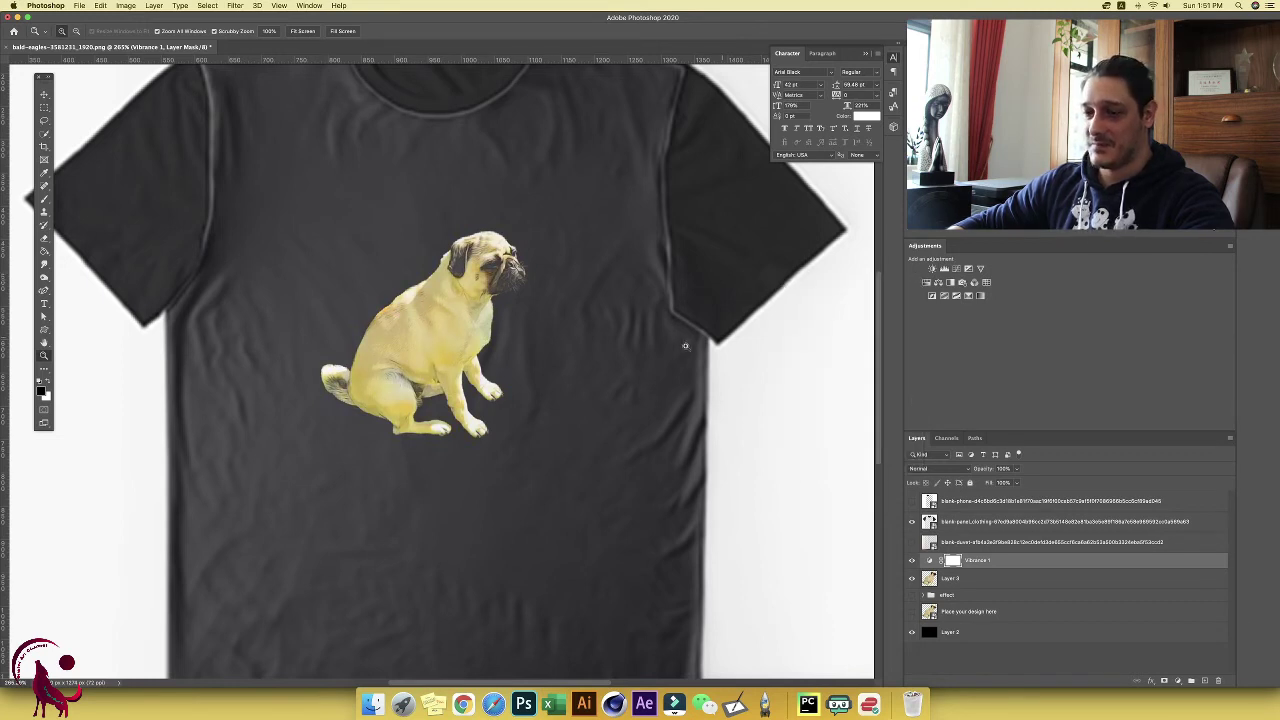
key("super+t")
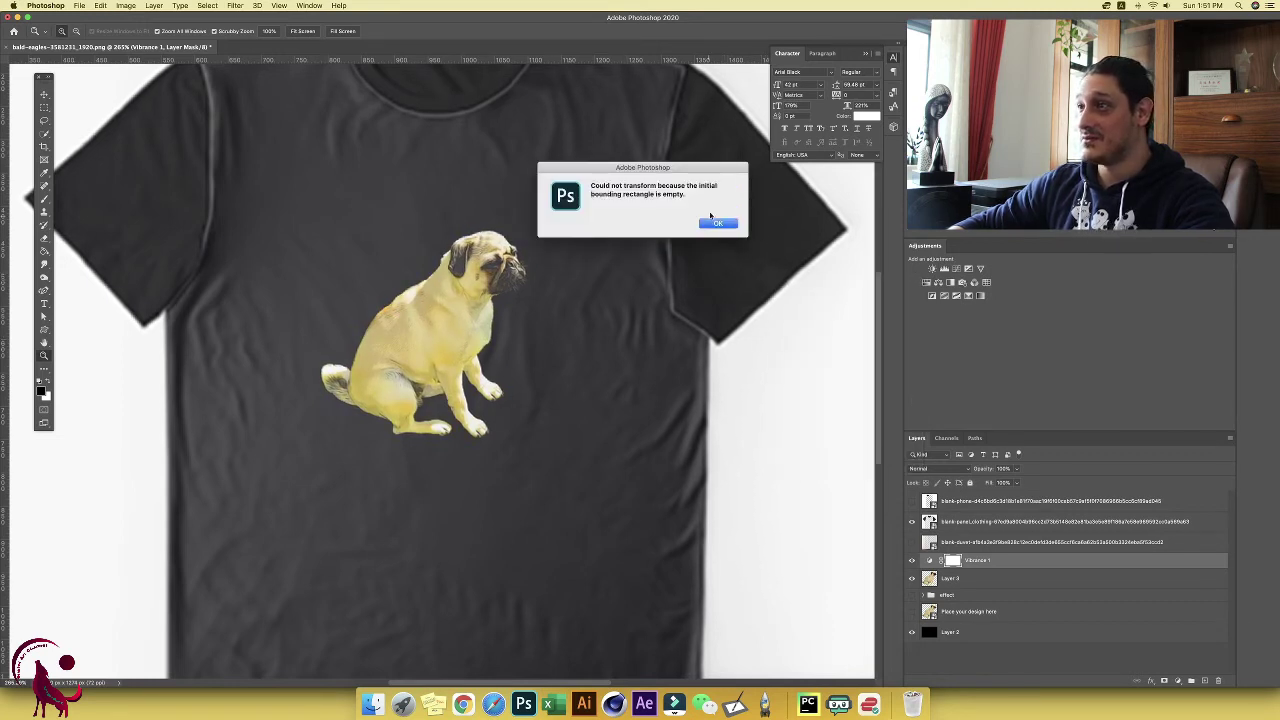
left_click(715, 222)
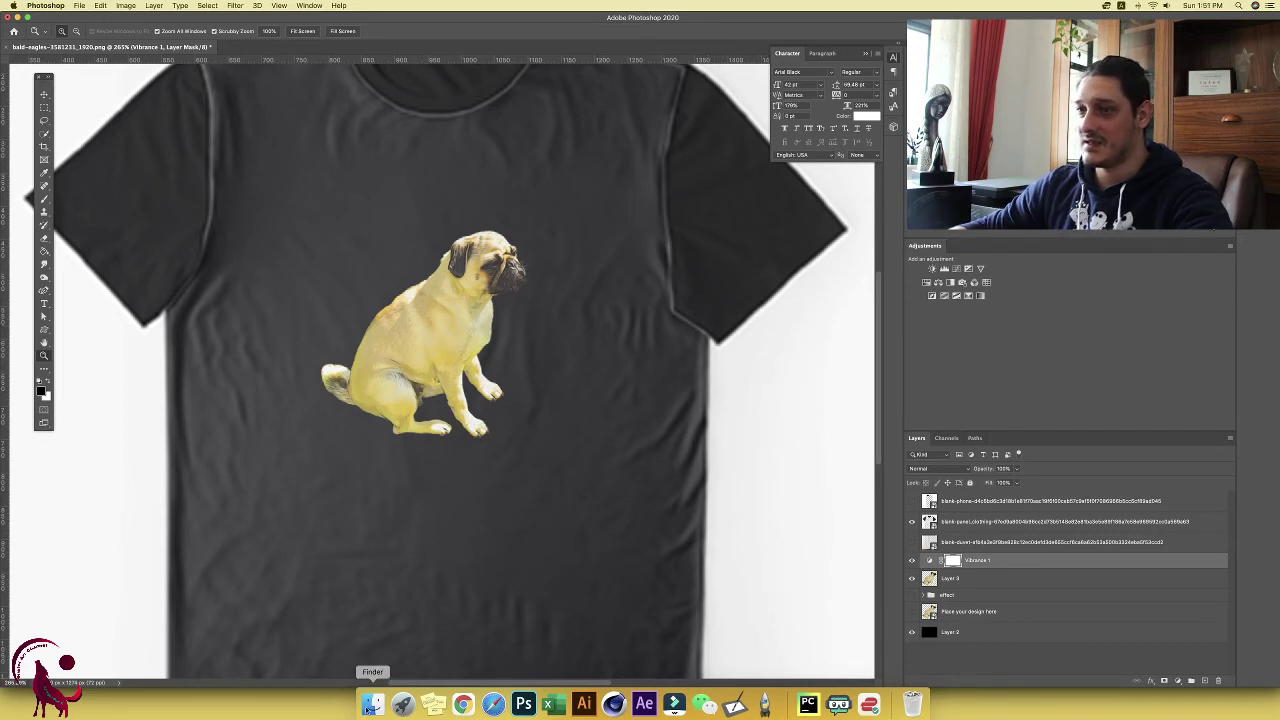
Step: Delete the pug and Vibrance layers, then open the design placeholder and hide the pug inside
left_click(950, 579, "shift")
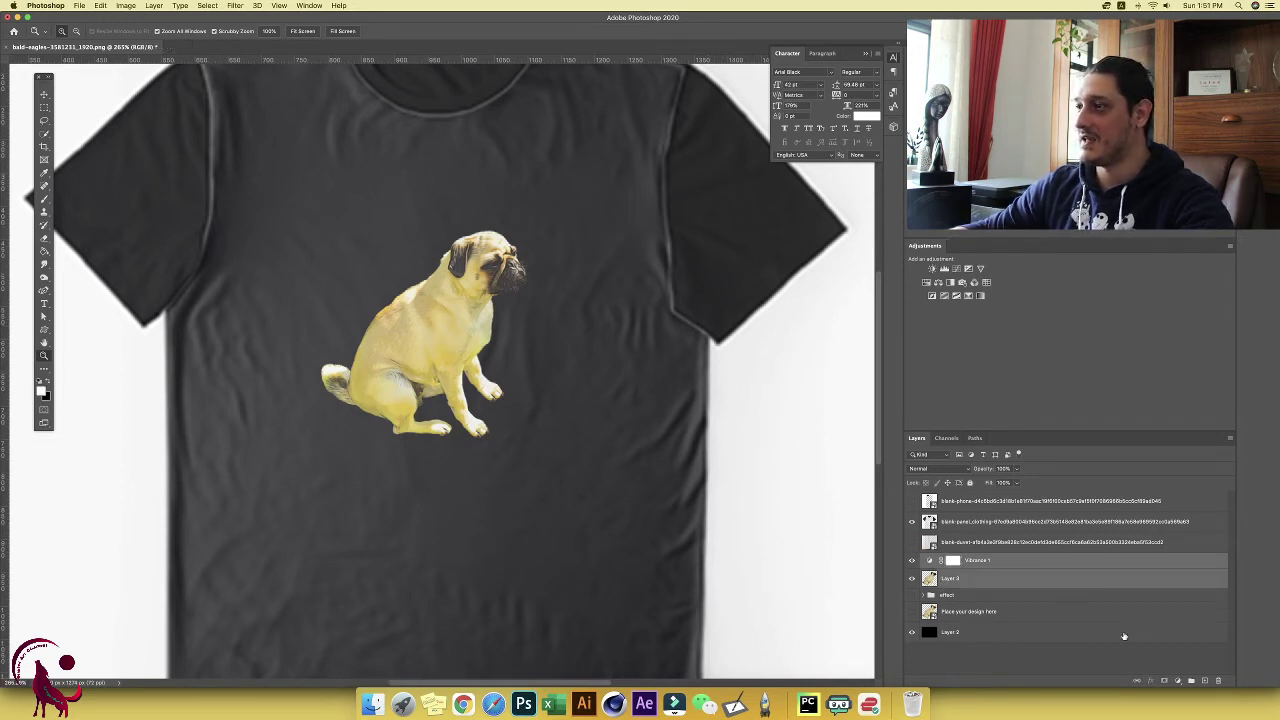
left_click(1218, 680)
key("Return")
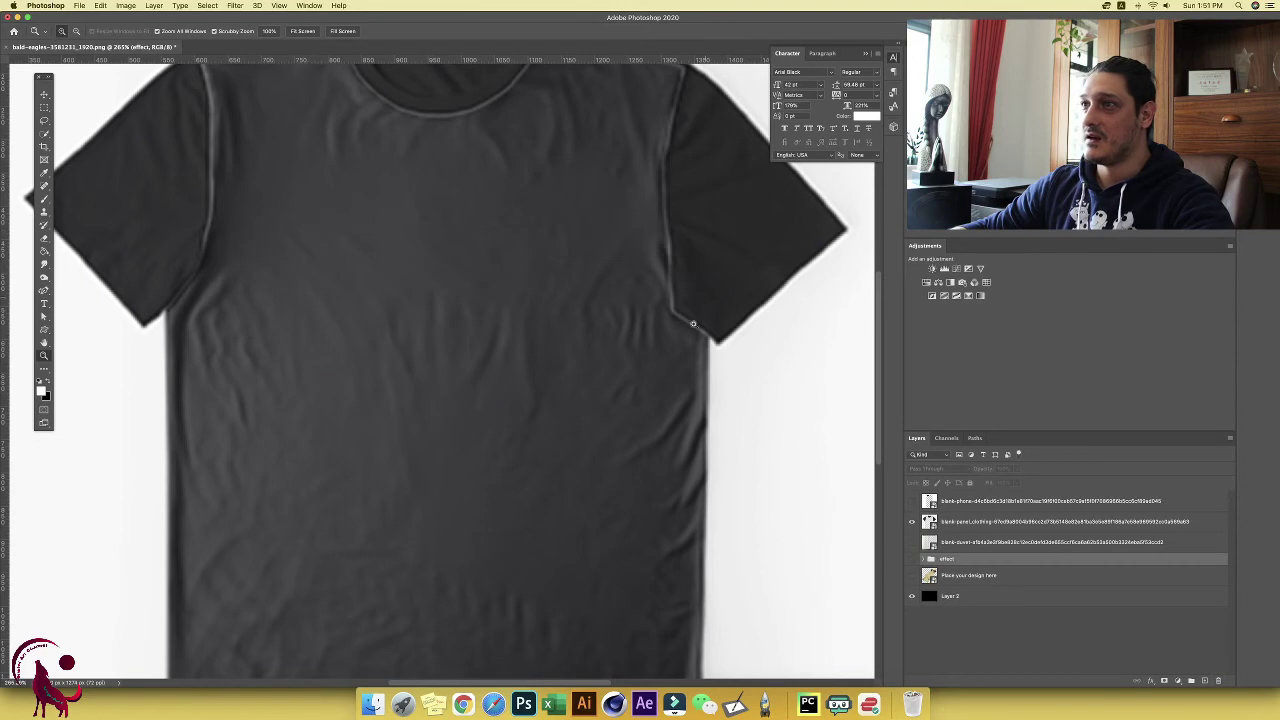
scroll(676, 362, "down", 3)
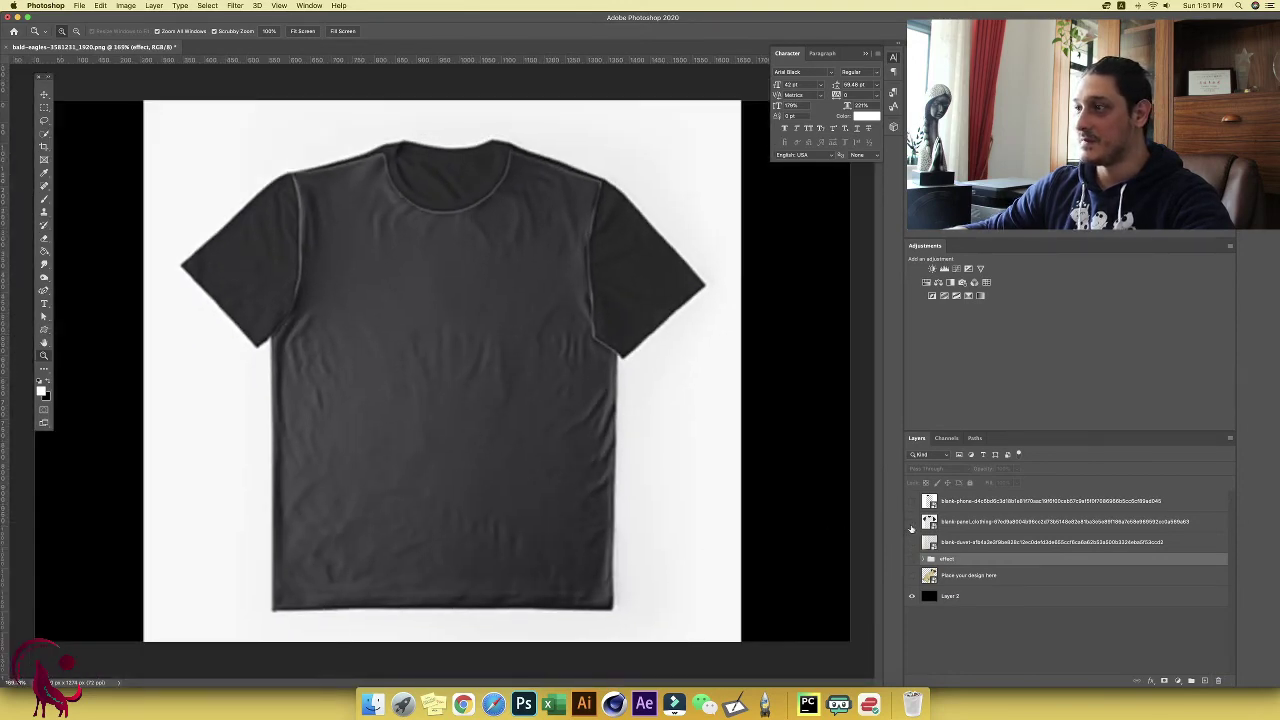
left_click(912, 529)
double_click(929, 575)
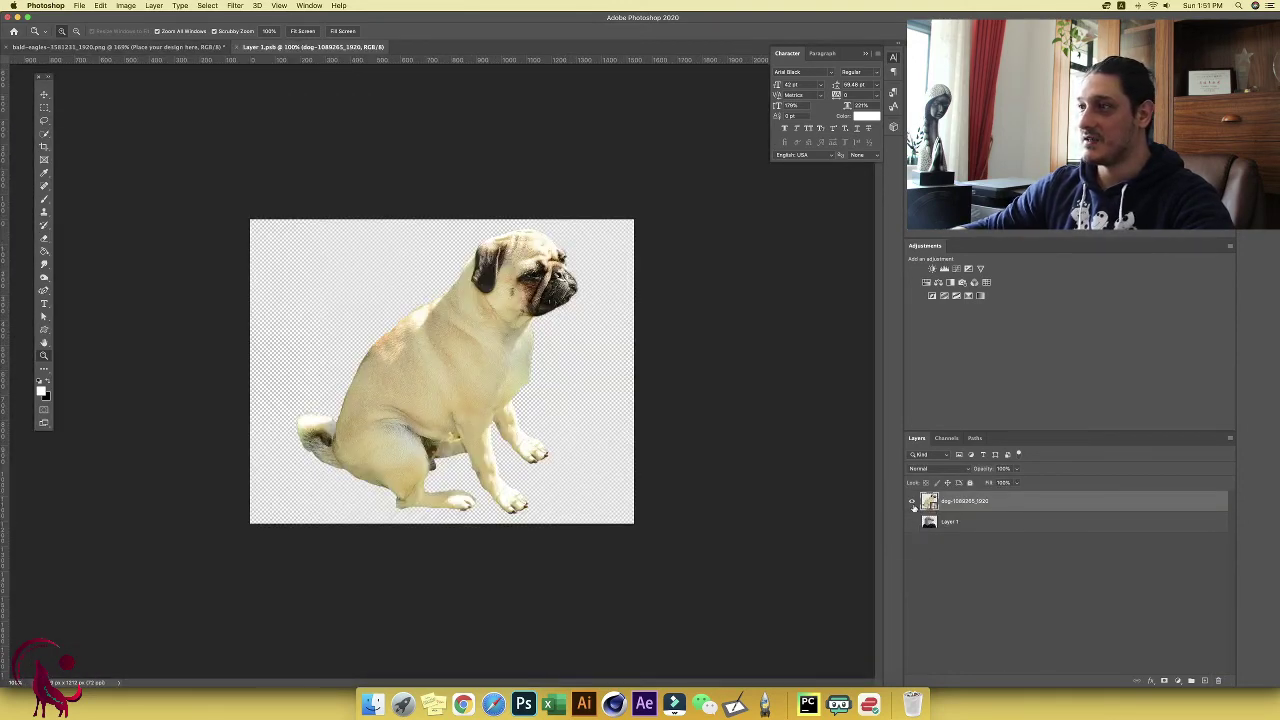
left_click(912, 503)
Step: Drag the French bulldog photo from Downloads into the placeholder and confirm its placement
left_click(372, 704)
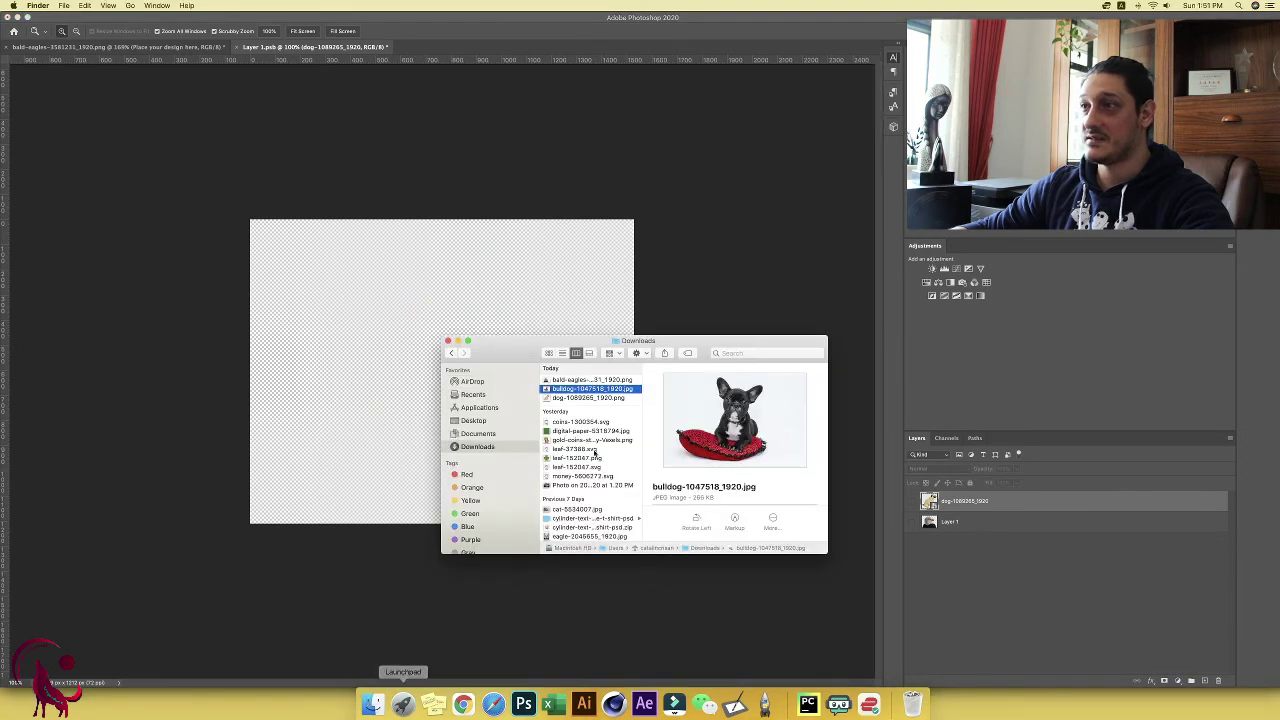
left_click_drag(580, 386, 510, 392)
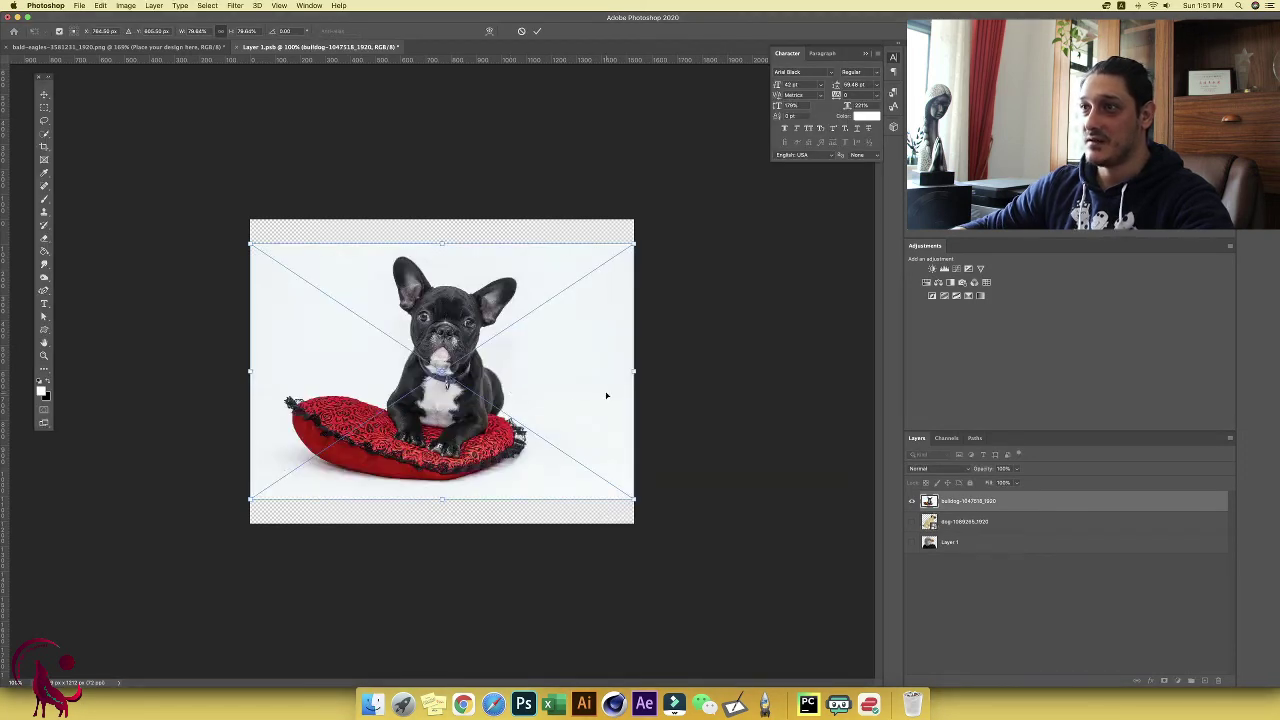
key("Return")
key("z")
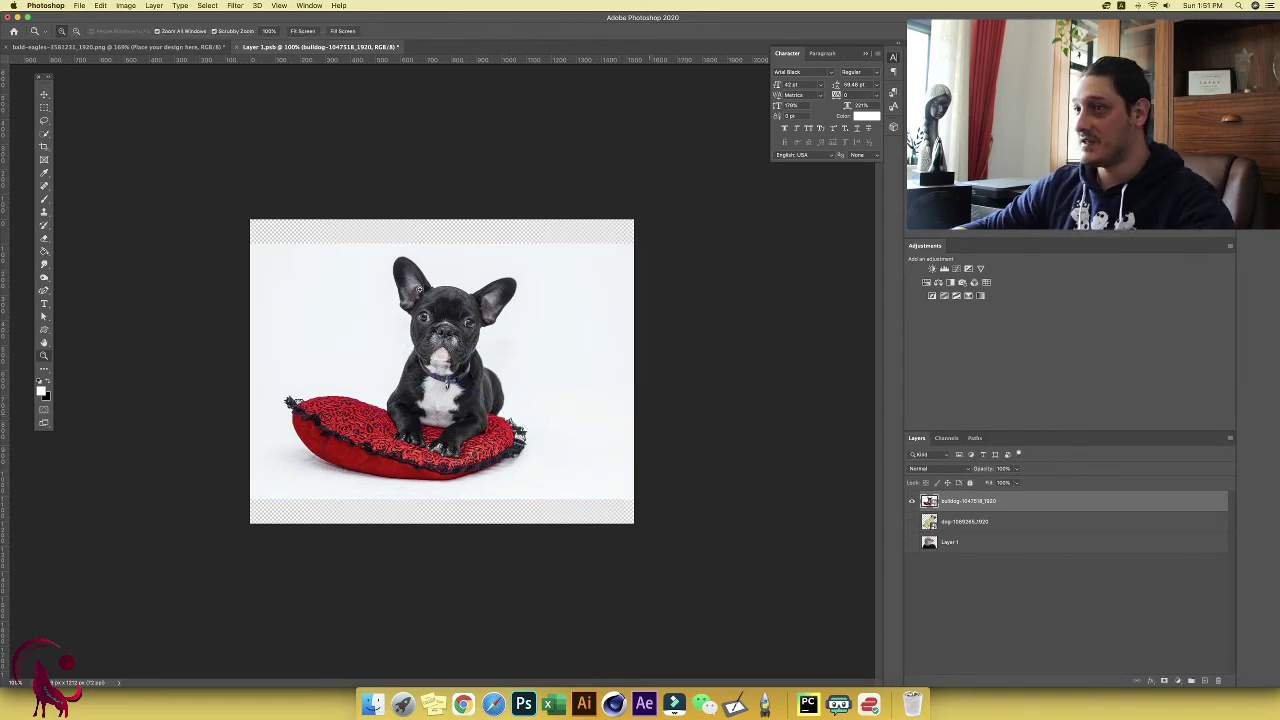
Step: Rasterize the bulldog layer, fill the empty top and bottom strips white, then save and close
left_click(45, 253)
left_click(364, 332)
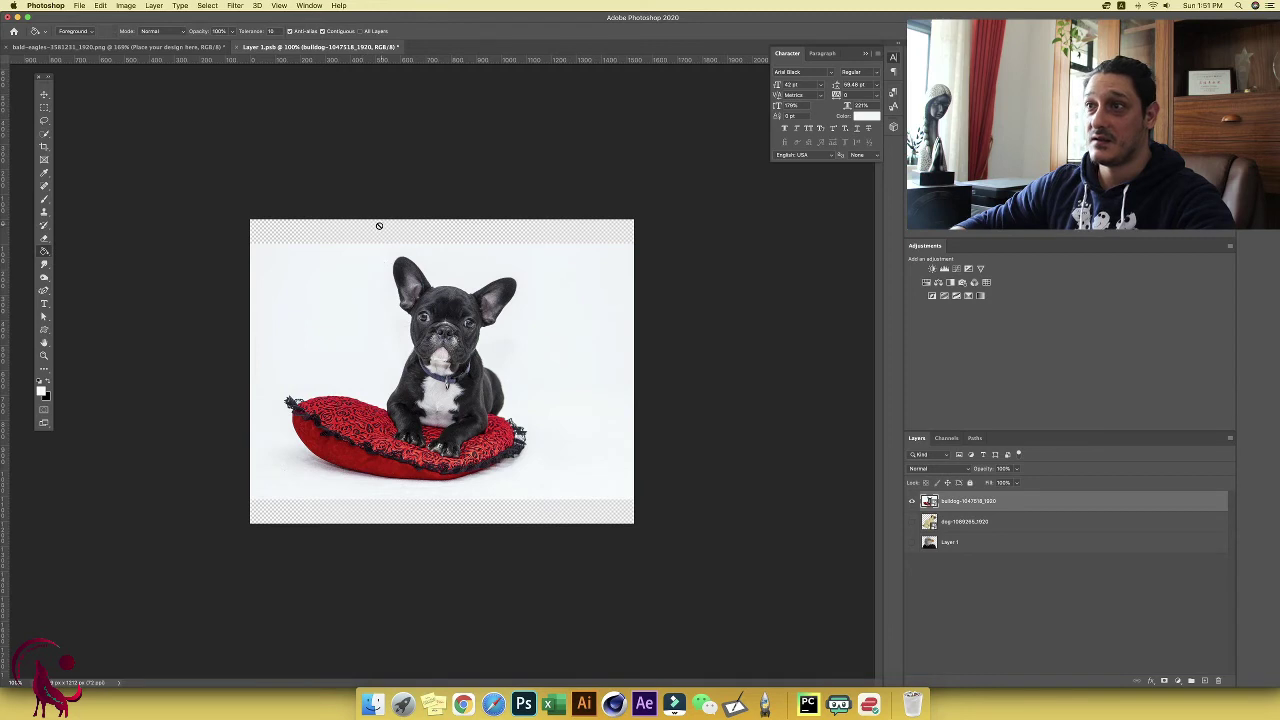
right_click(1023, 512)
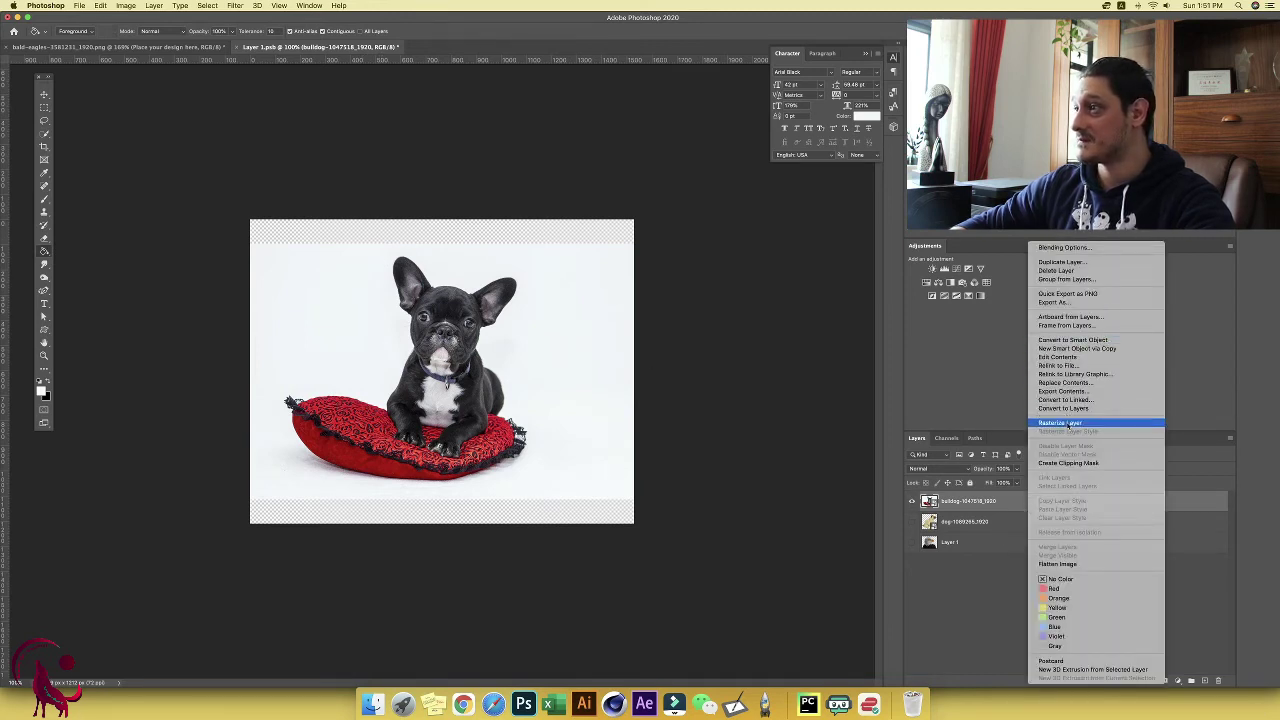
left_click(1070, 424)
left_click(445, 236)
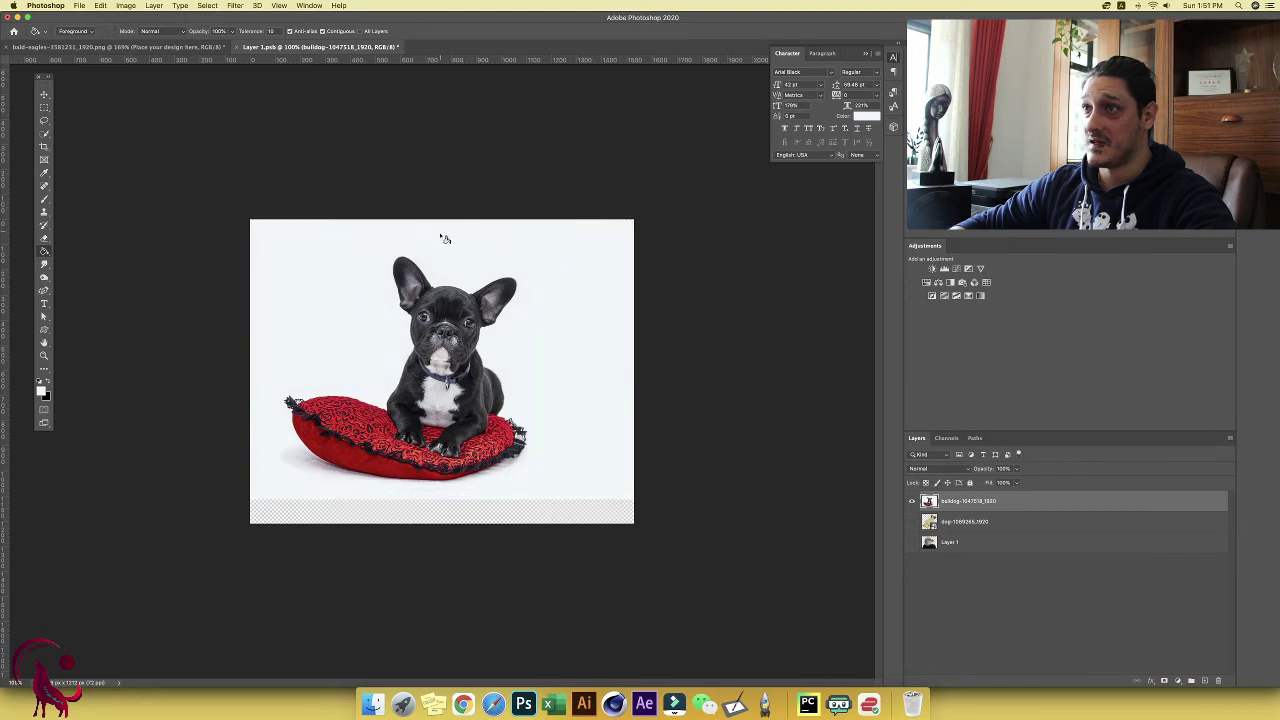
left_click(450, 521)
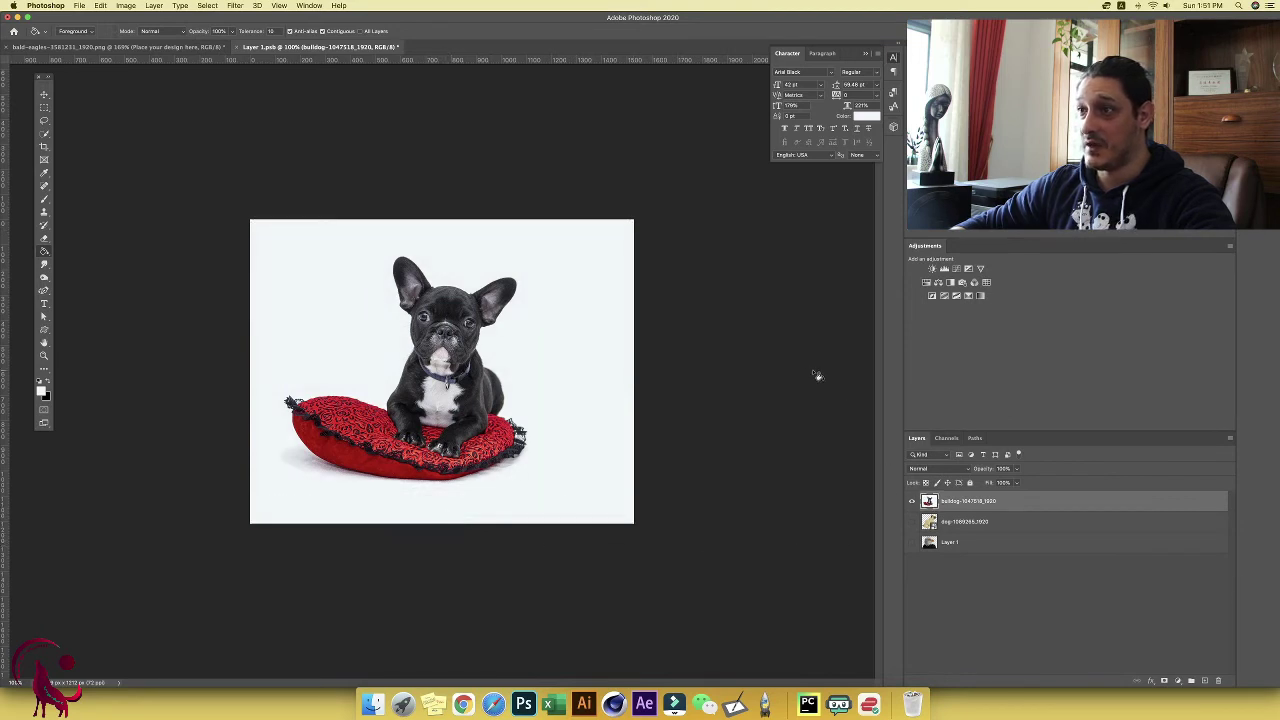
left_click(236, 48)
key("Return")
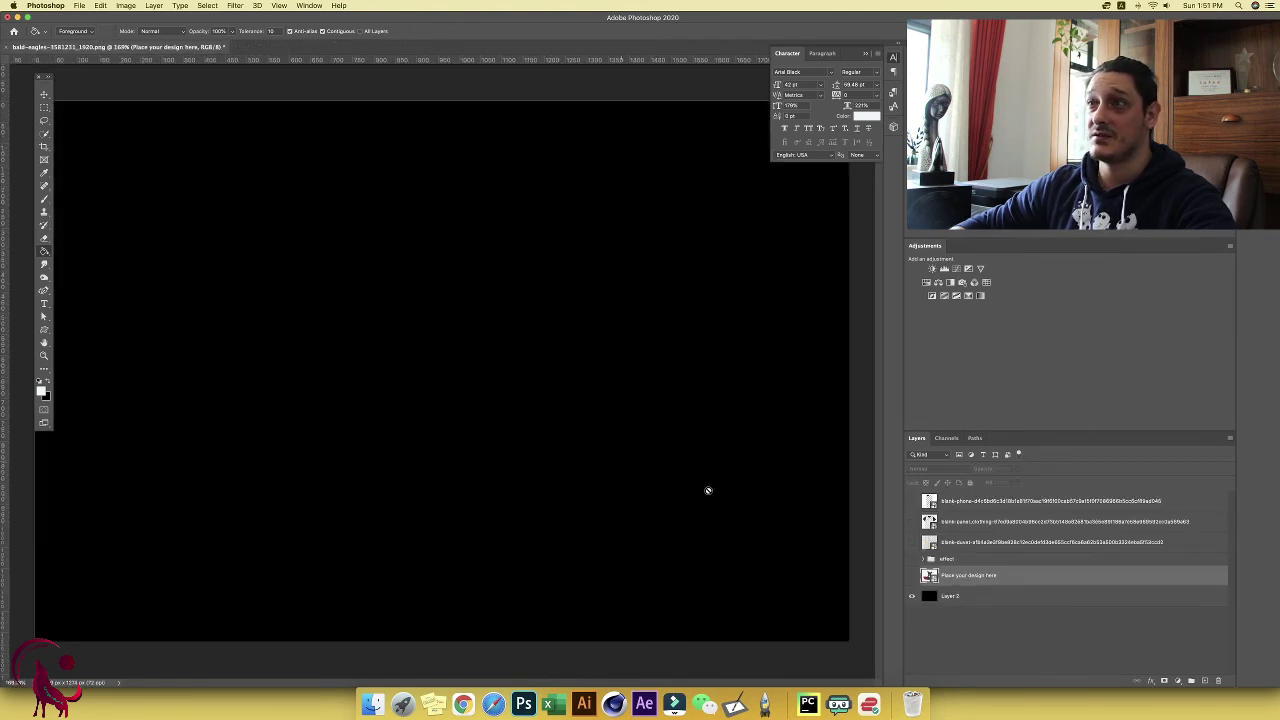
Step: Show the bulldog design and comic effect group, hide the black background, and stamp a merged layer
left_click(912, 575)
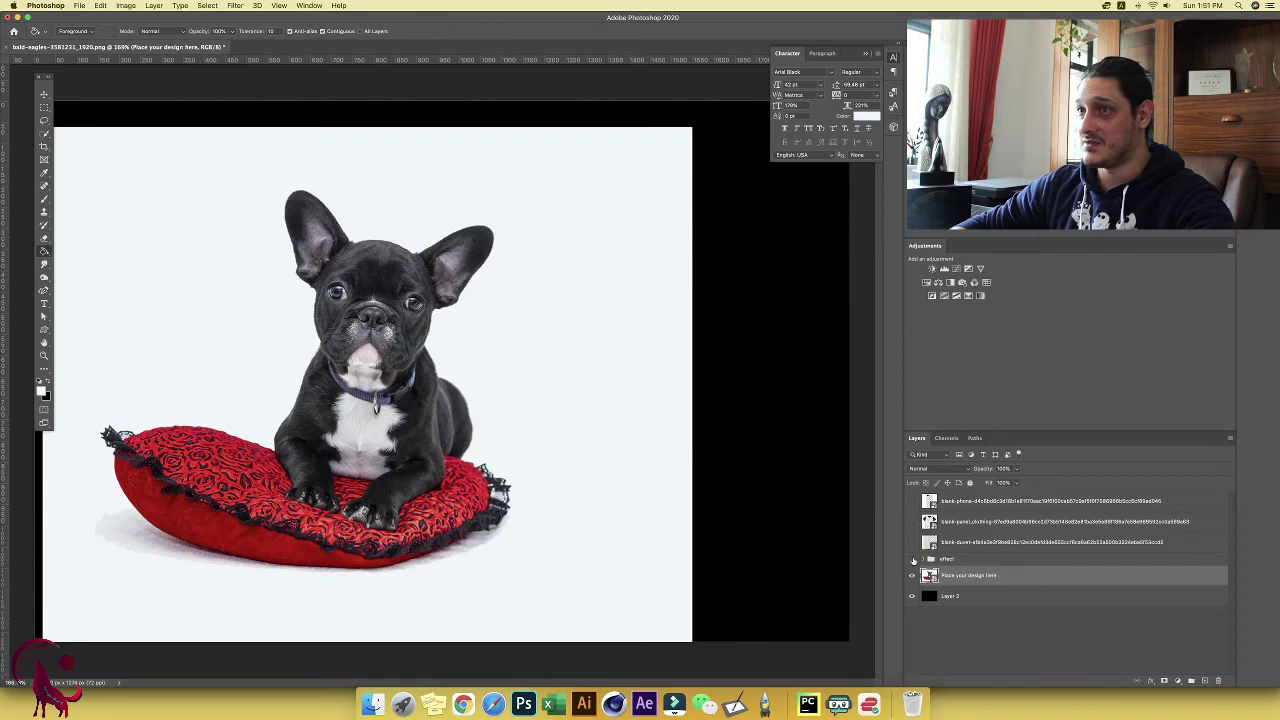
left_click(912, 560)
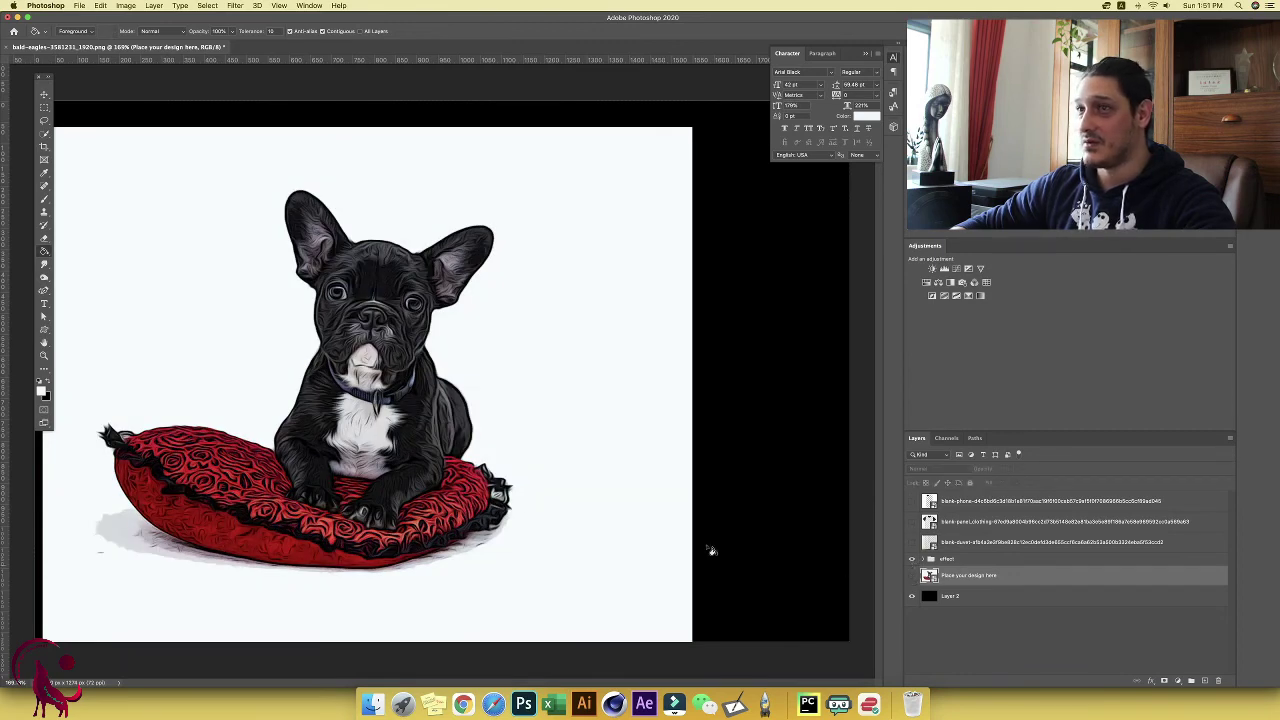
key("z")
left_click(305, 462, "alt")
mouse_move(305, 462)
left_mouse_down()
mouse_move(335, 462)
mouse_move(309, 462)
left_mouse_up()
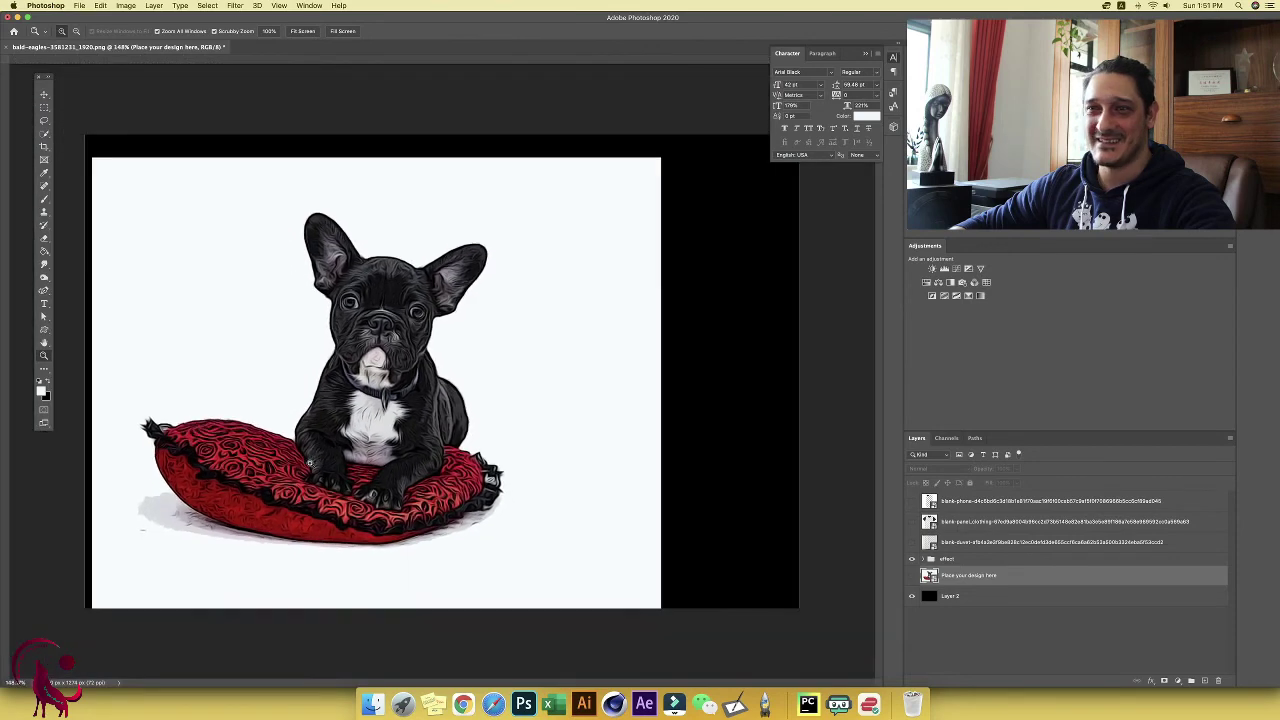
key("g")
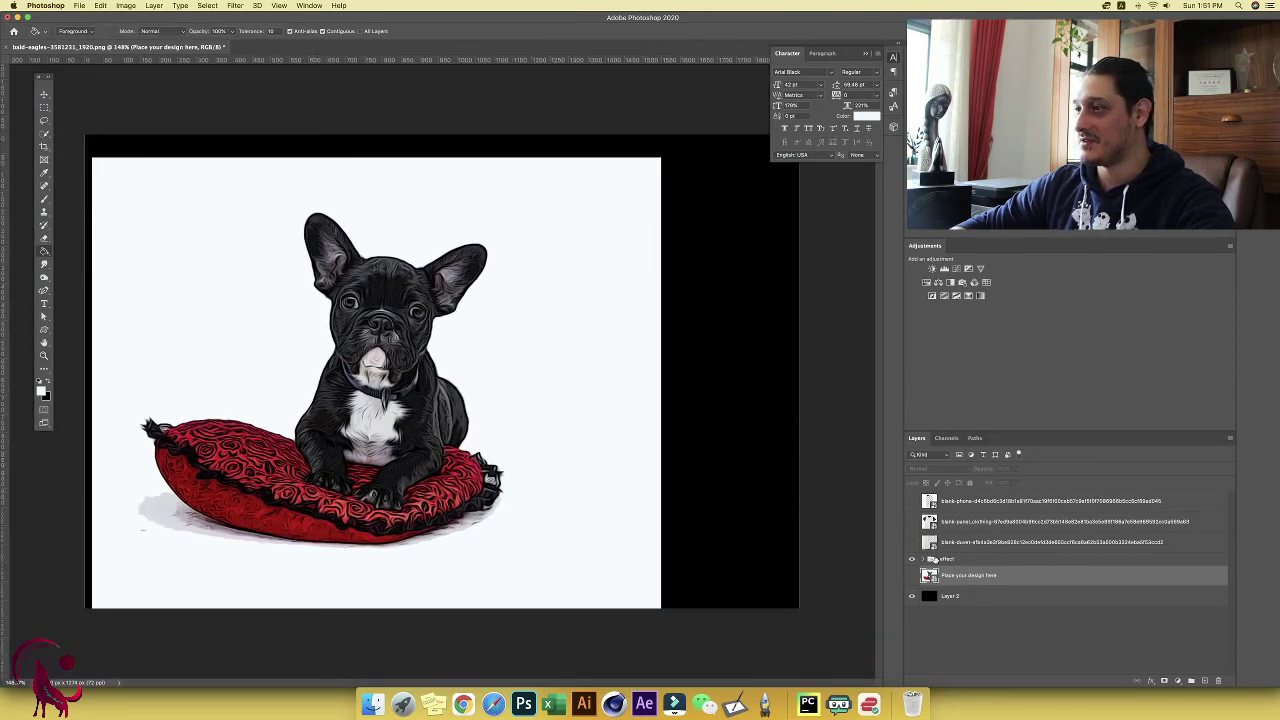
left_click(936, 560)
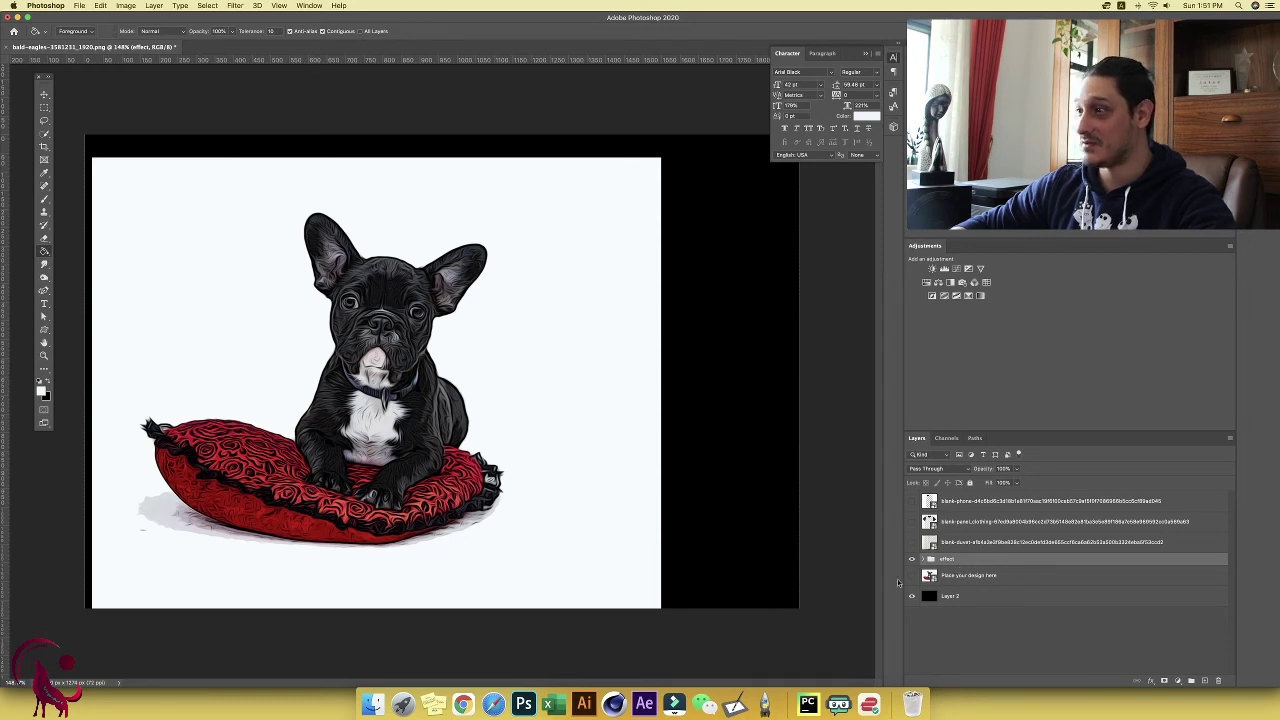
left_click(912, 597)
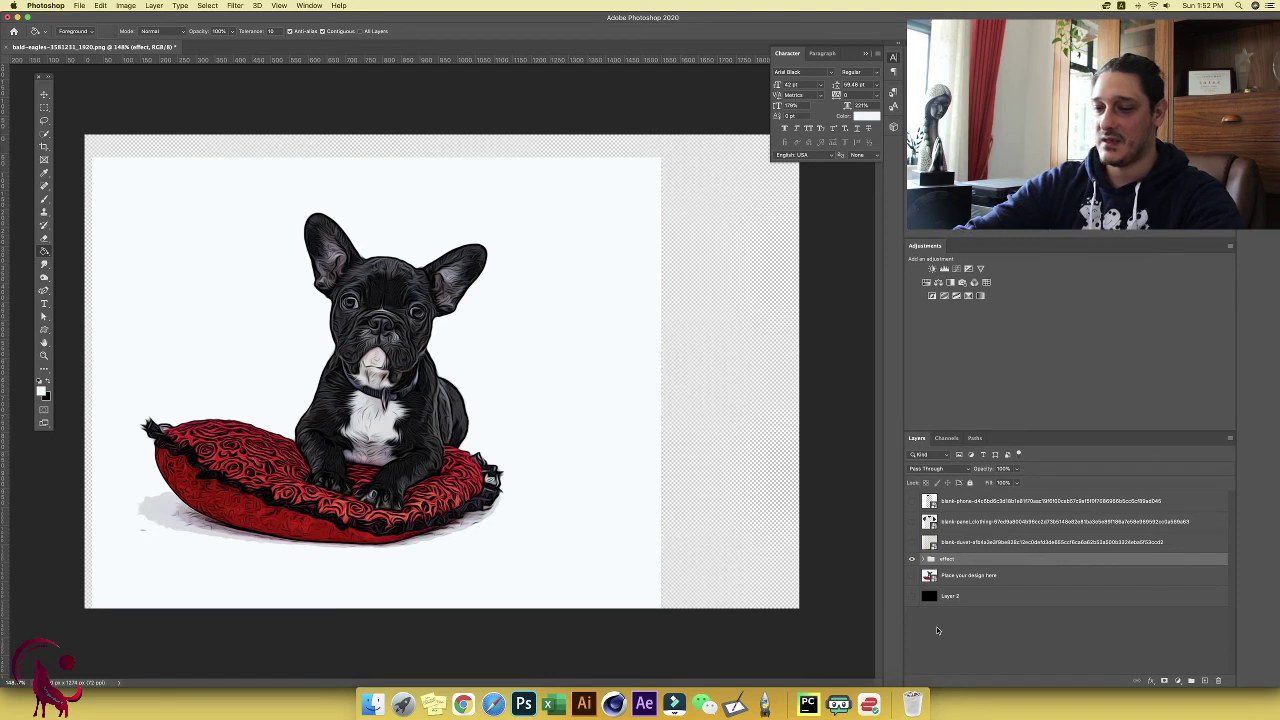
key("super+shift+alt+n")
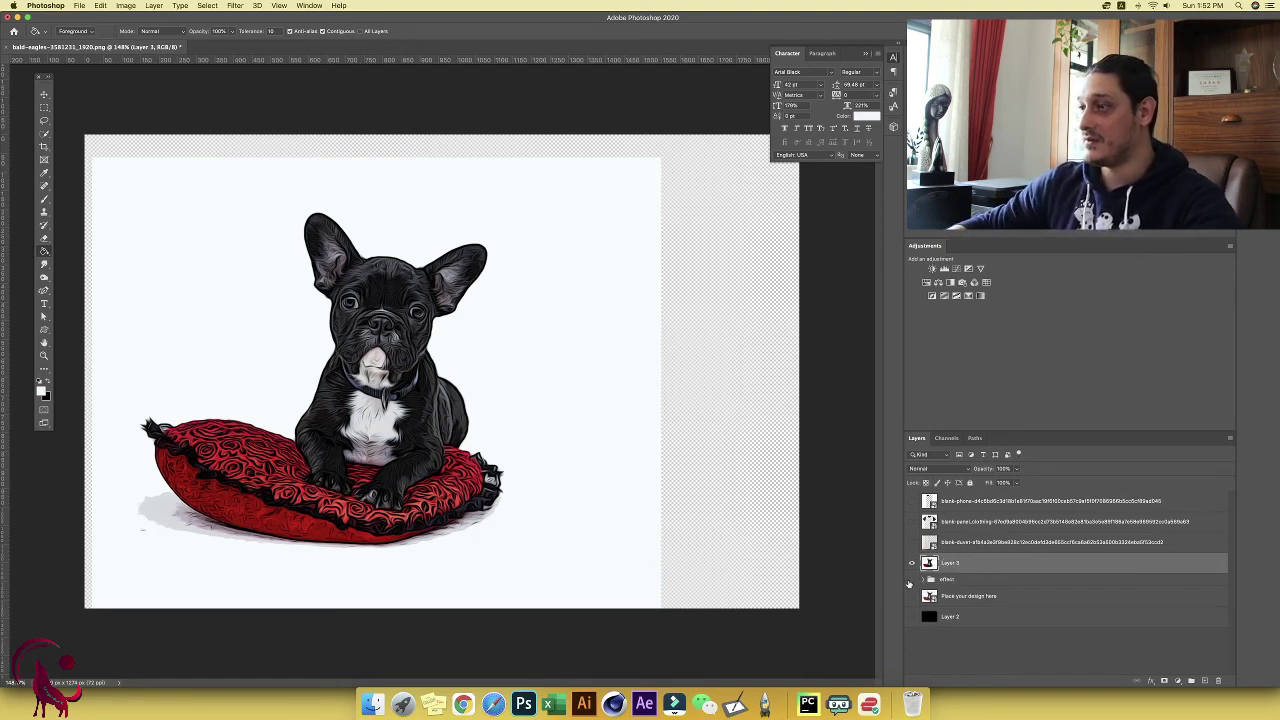
Step: Select the white background with the Magic Wand, delete it, and deselect
right_click(43, 135)
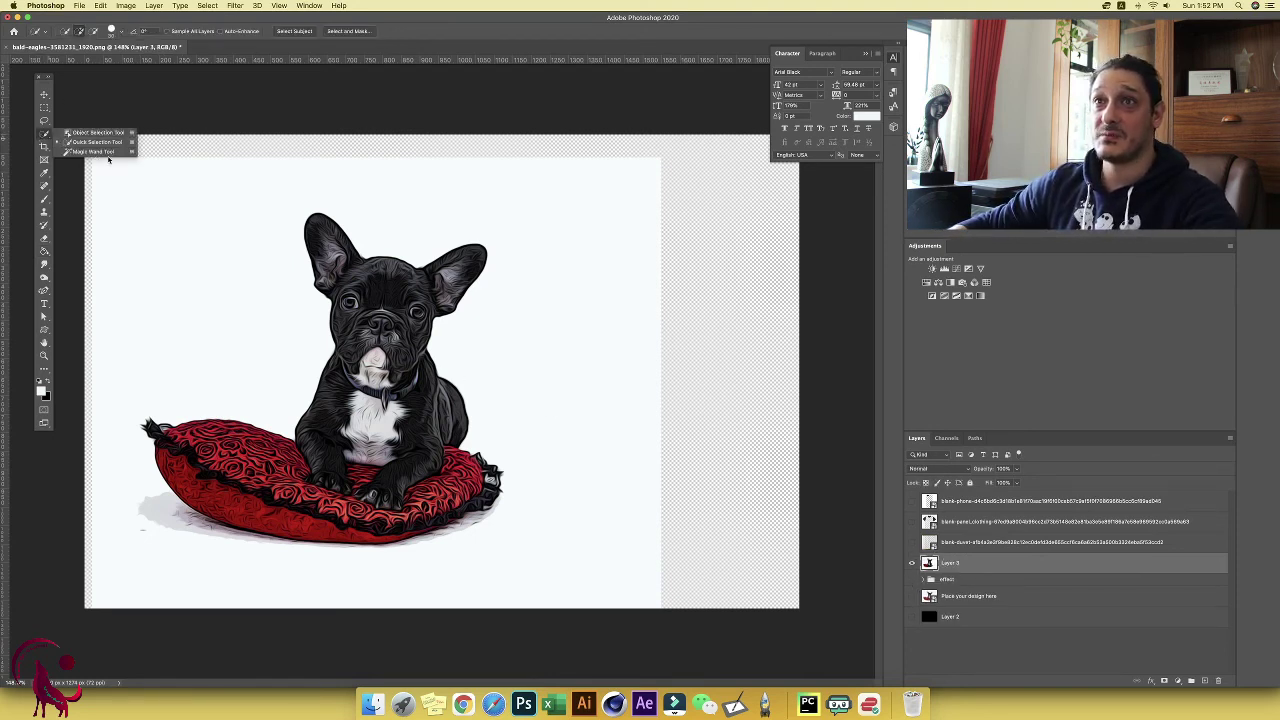
left_click(85, 157)
left_click(178, 221)
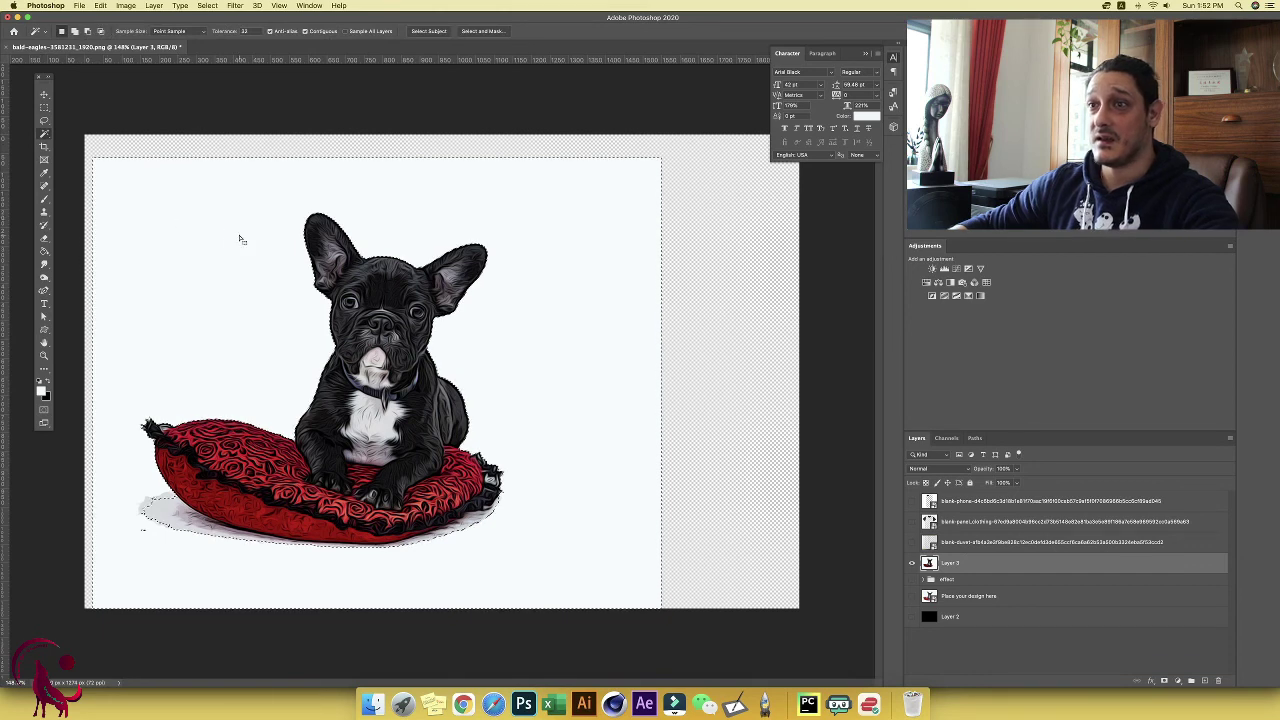
key("Delete")
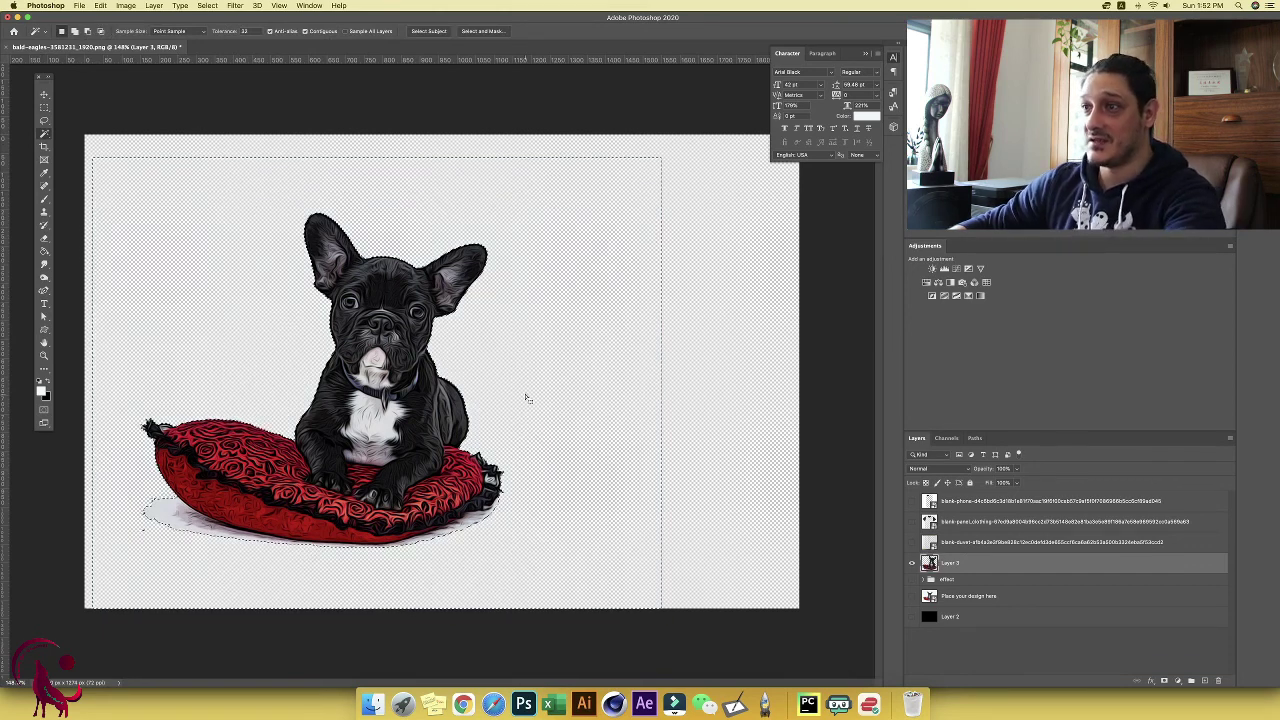
key("super+d")
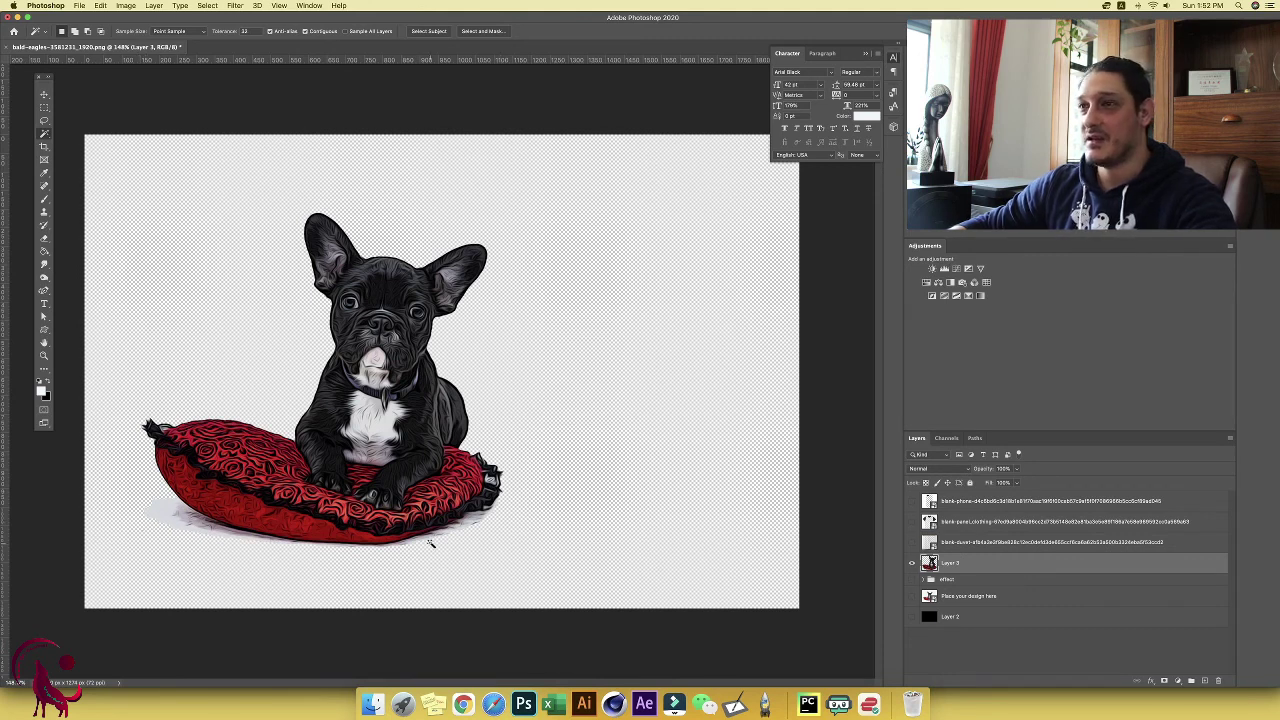
Step: Hide the shower-curtain mockup and show the white t-shirt mockup
left_click(912, 542)
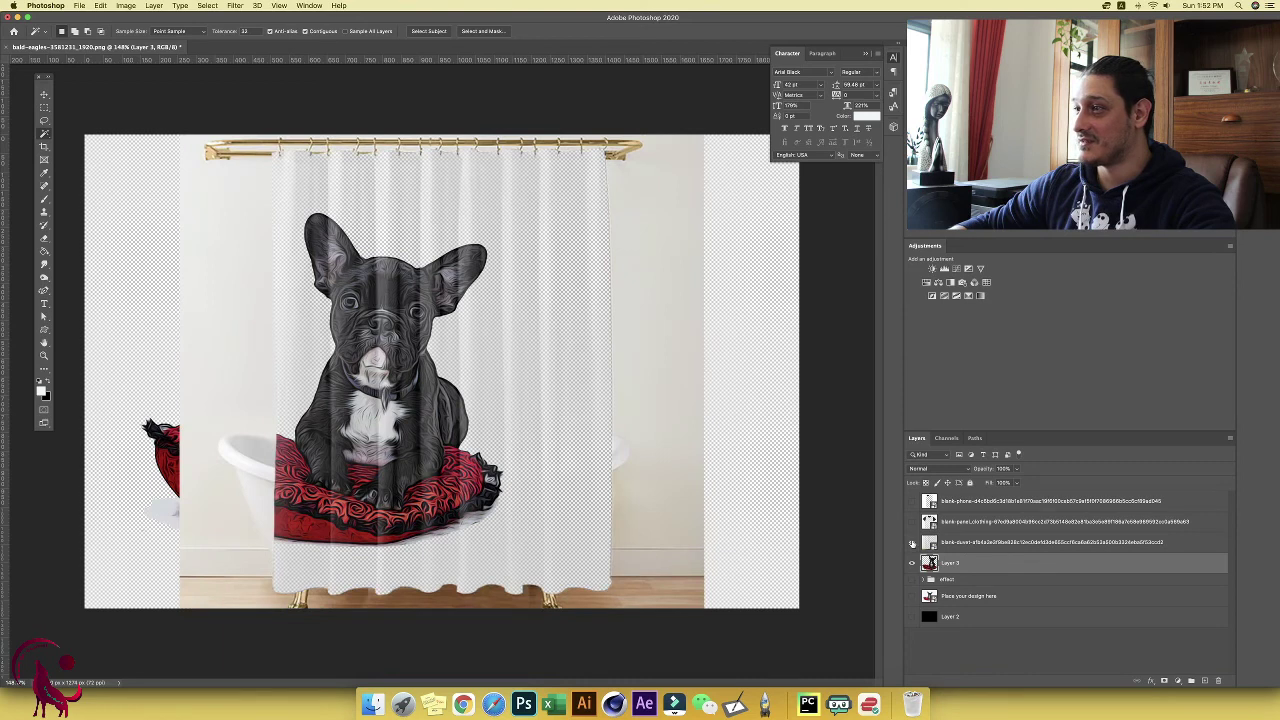
left_click(912, 542)
left_click(911, 521)
left_click(911, 521)
left_click(911, 521)
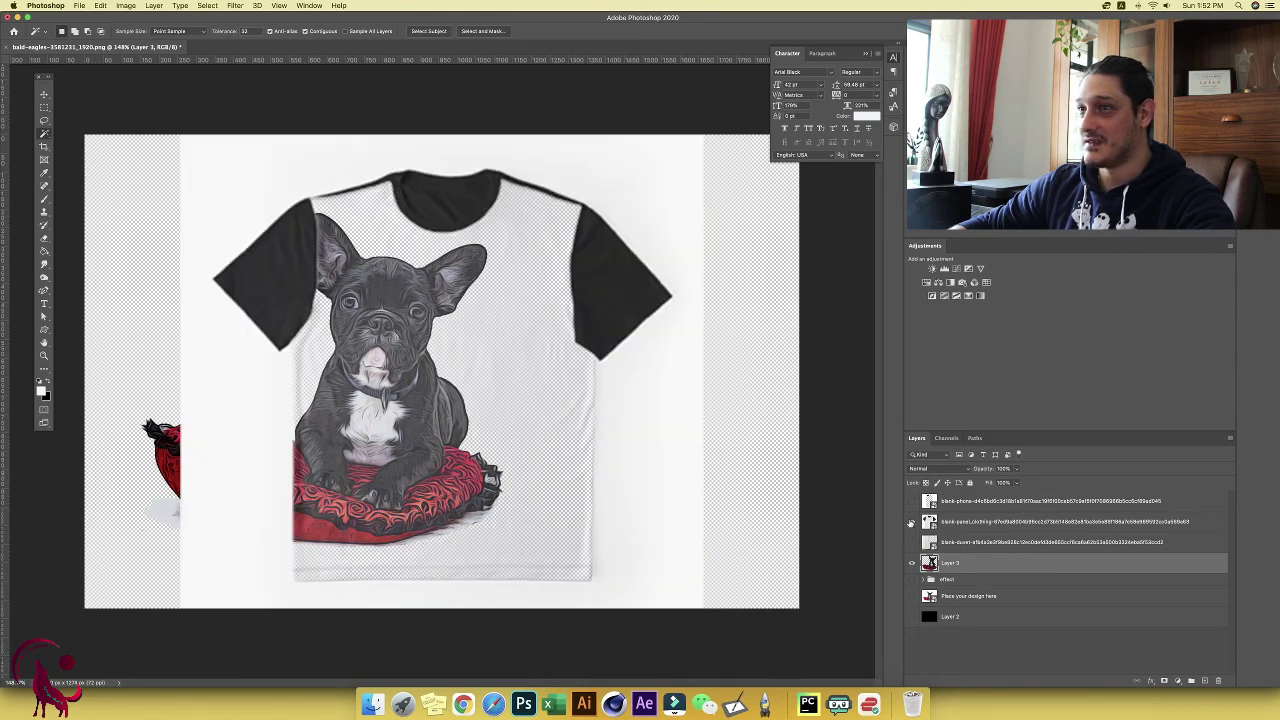
Step: Shrink the bulldog Layer 3 to about half size and move it down-right onto the shirt
key("ctrl+t")
left_click_drag(500, 300, 575, 300)
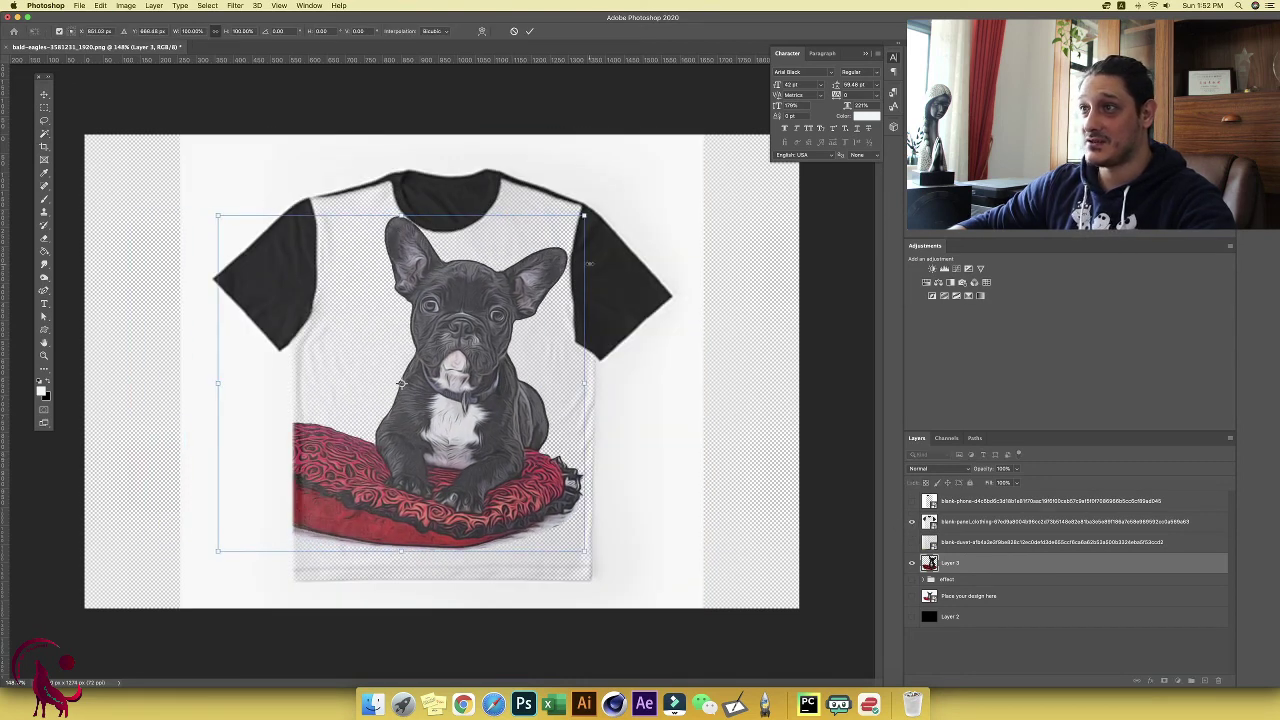
left_click_drag(583, 214, 500, 287)
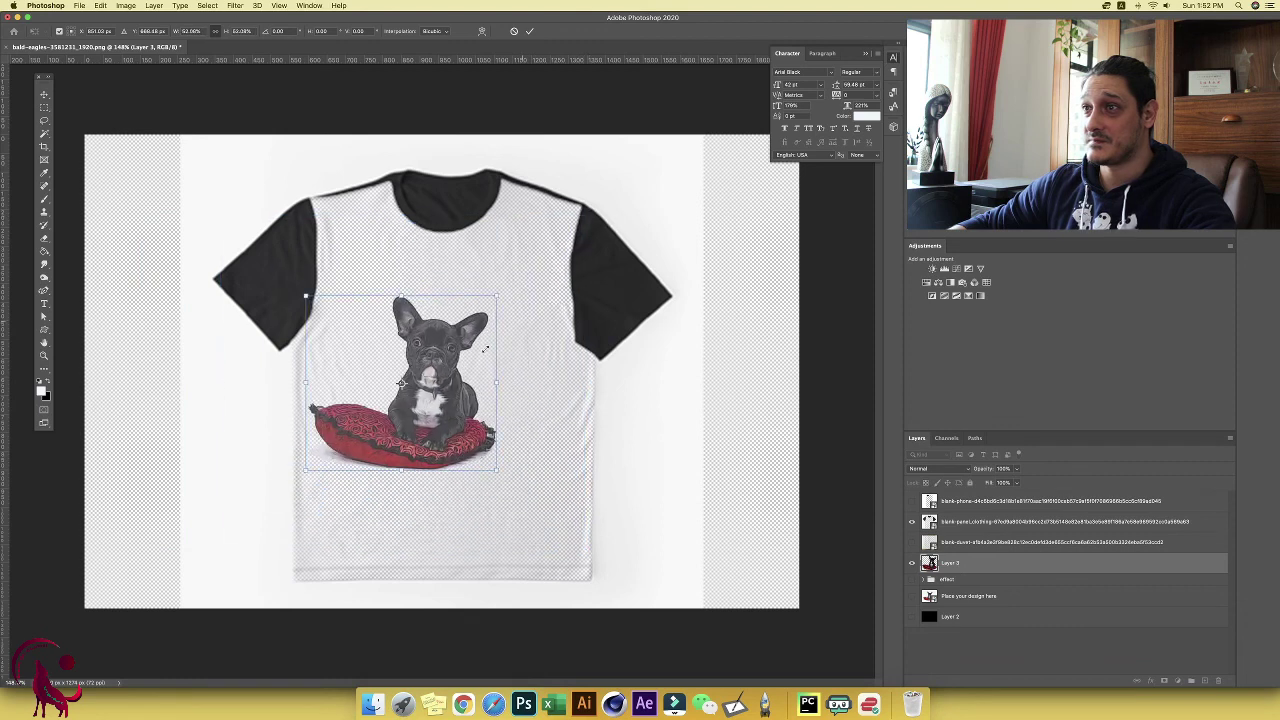
left_click_drag(436, 369, 497, 362)
key("Return")
Step: Rescale the bulldog larger and centre it on the lower front of the shirt
key("ctrl+t")
right_click(538, 460)
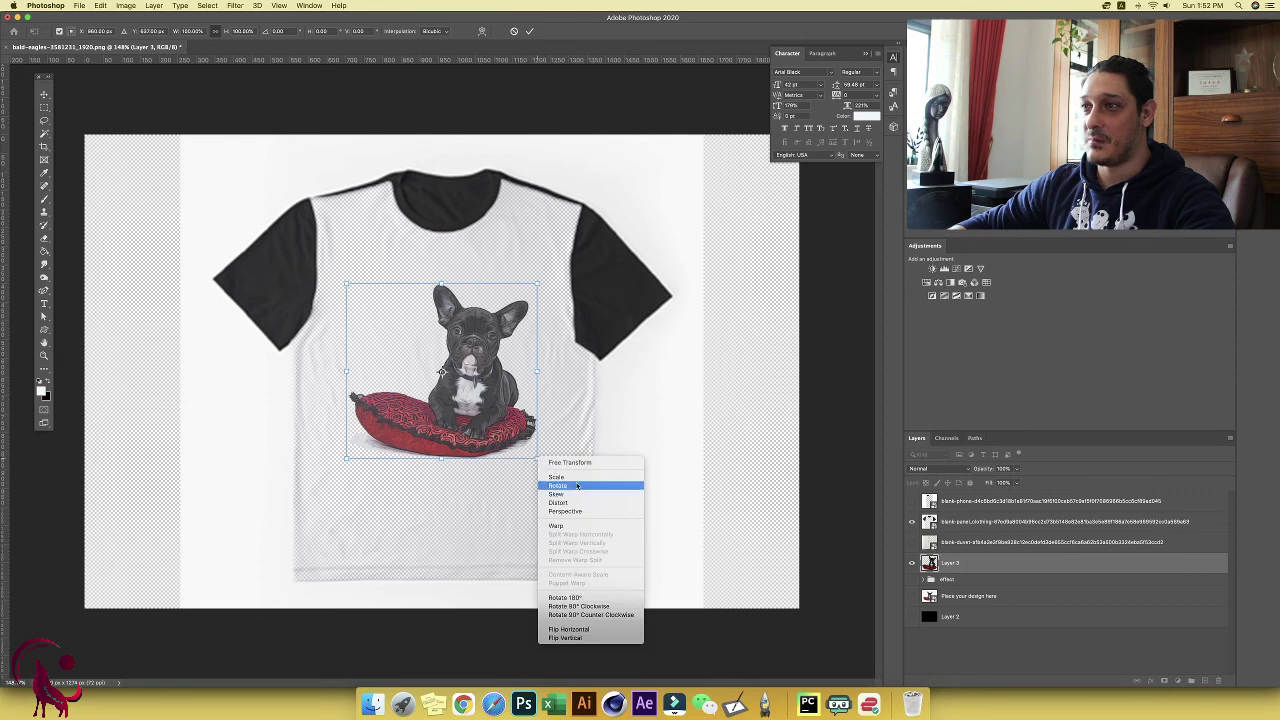
left_click(556, 477)
left_click_drag(538, 458, 498, 486)
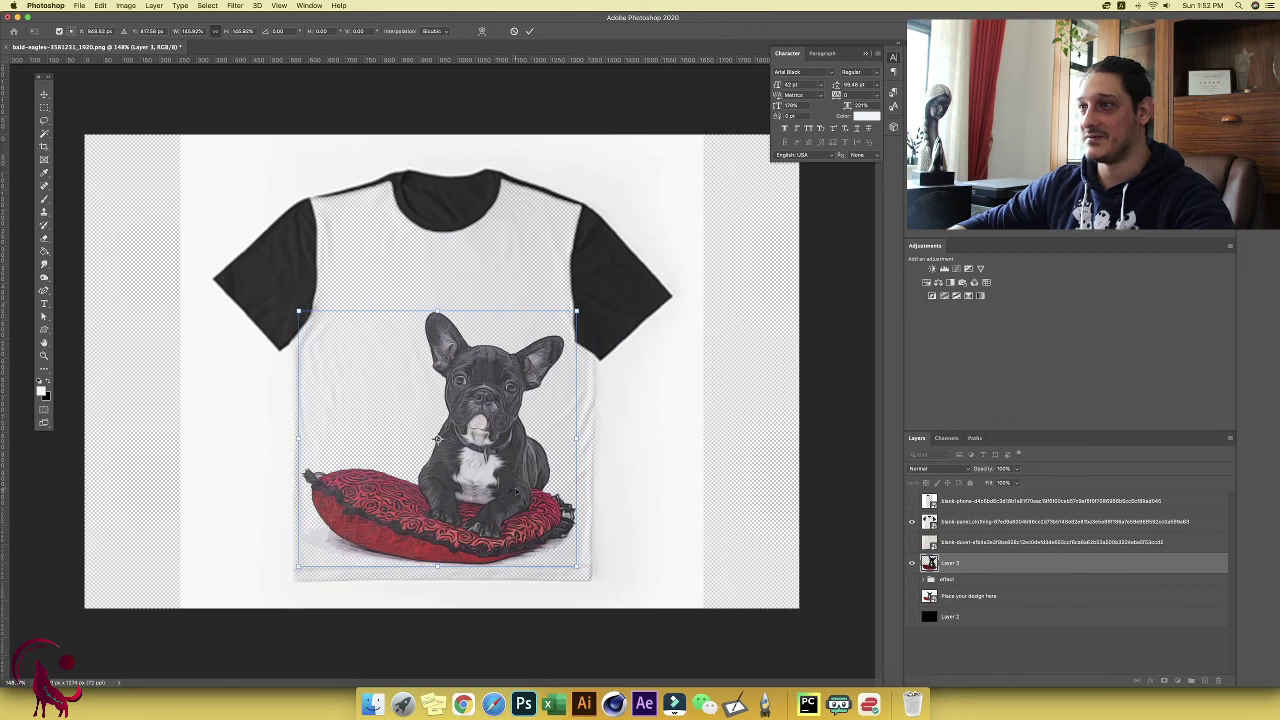
key("Return")
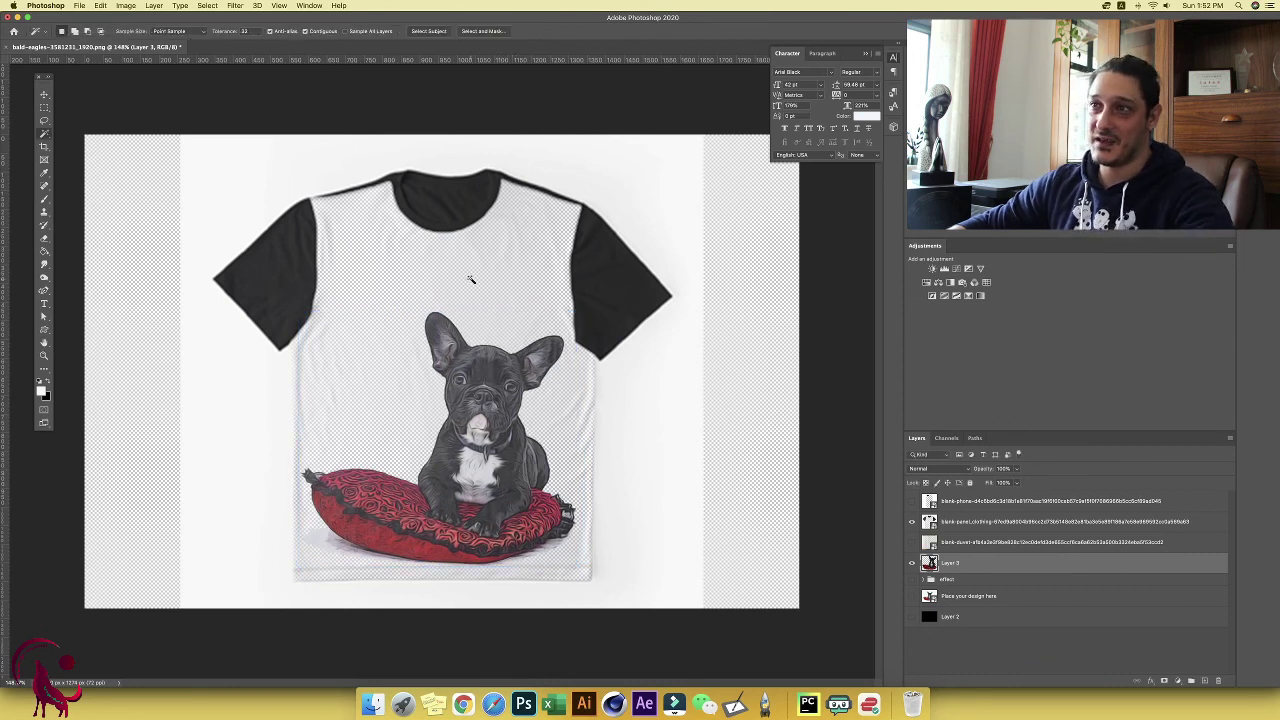